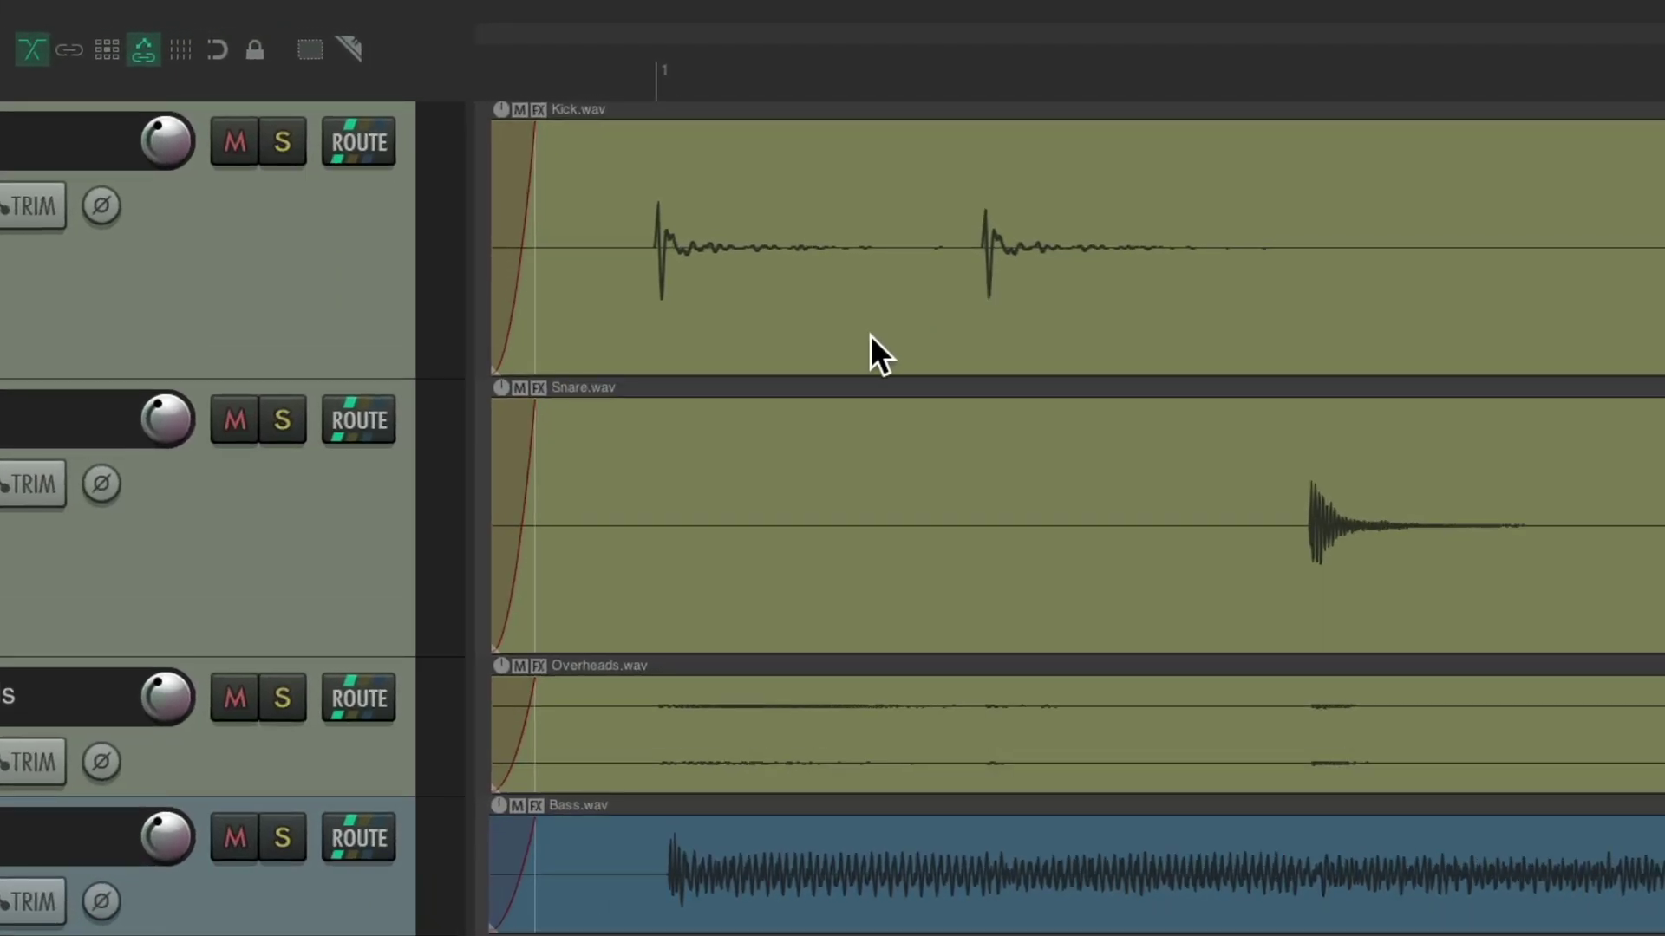
Try splitting the Kick item between its first two hits, and undo the split
click(870, 335)
key(s)
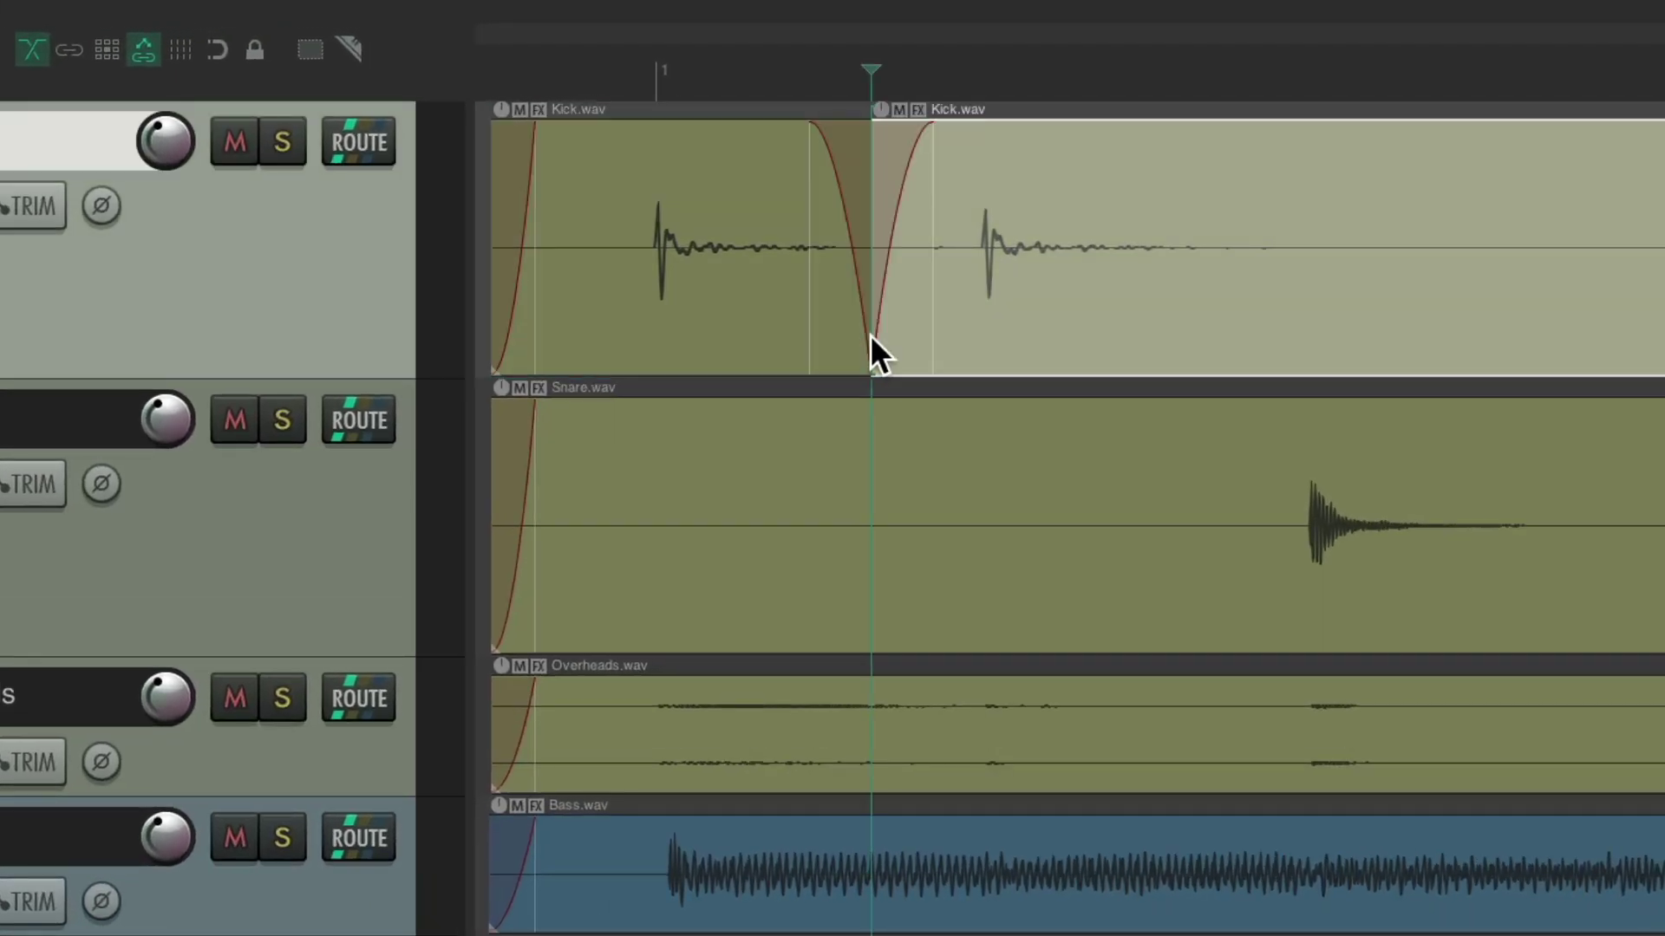
key(ctrl+z)
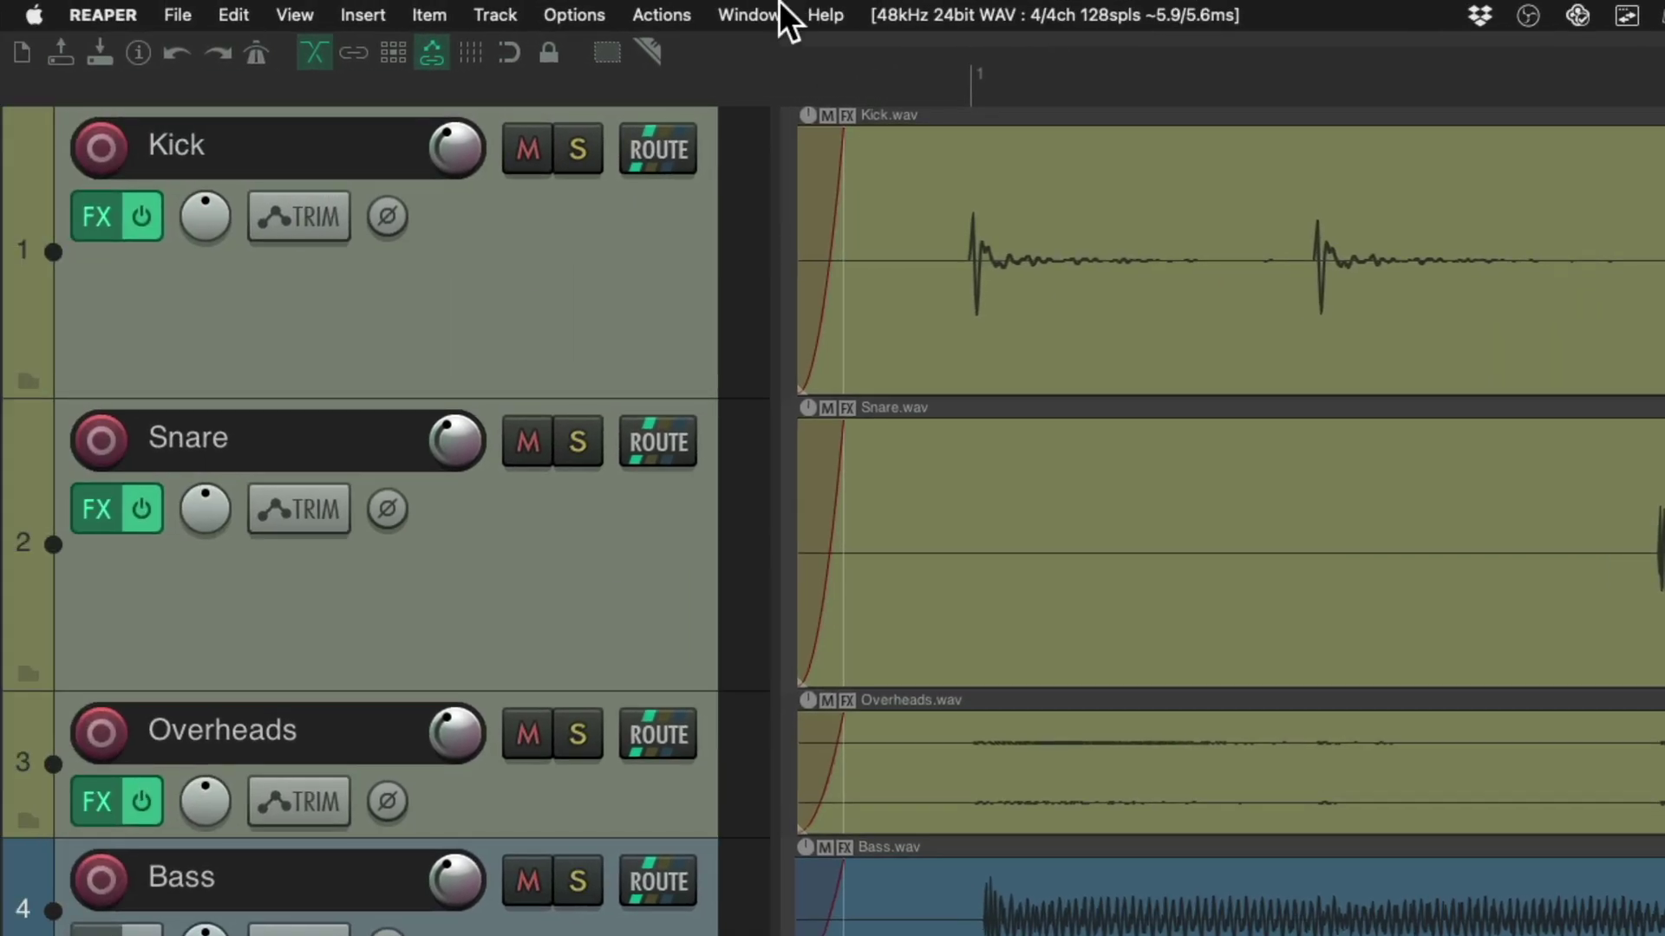
Search the action list for "split item" and examine the available split actions and their assigned shortcuts
click(365, 15)
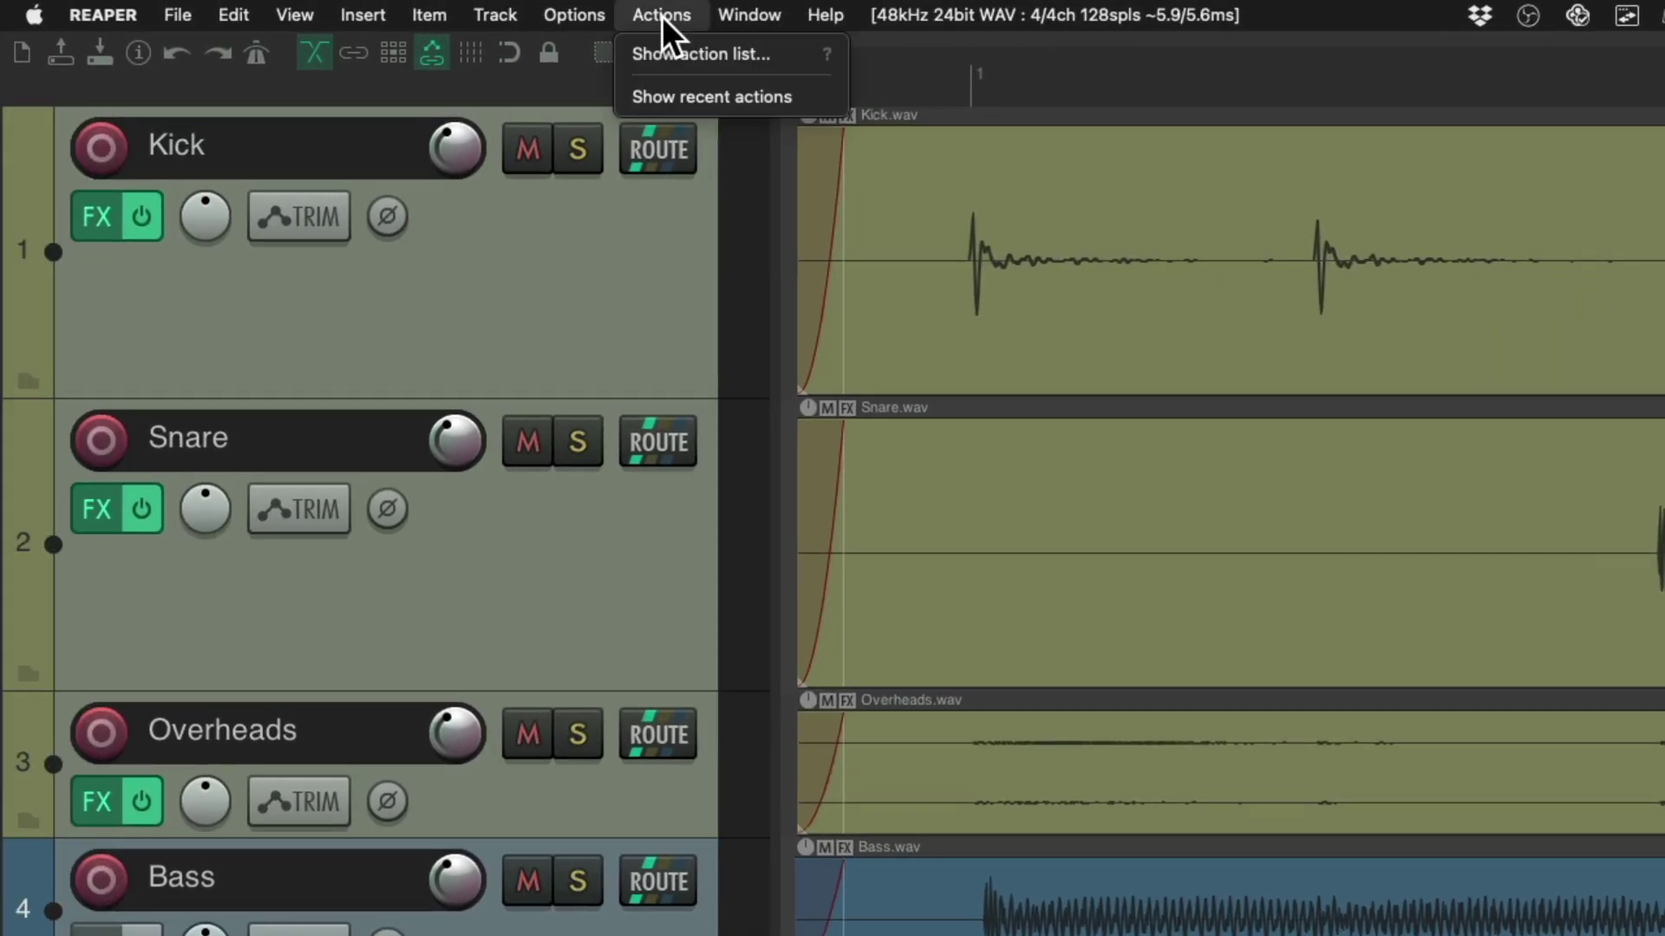
click(621, 48)
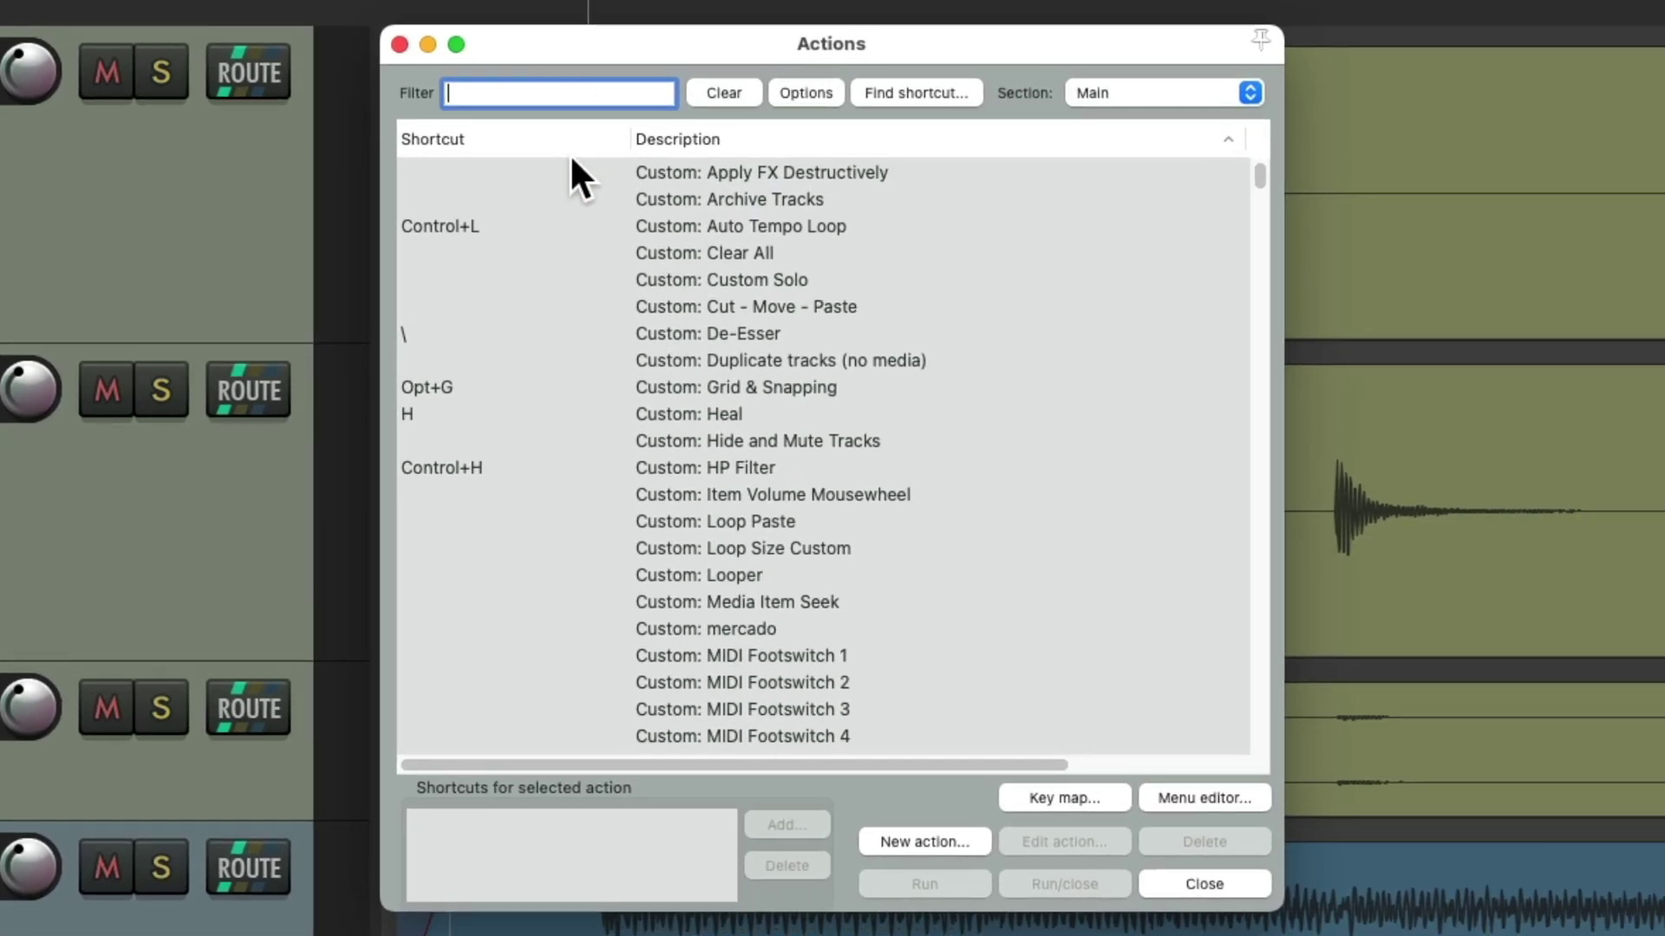
text(split item)
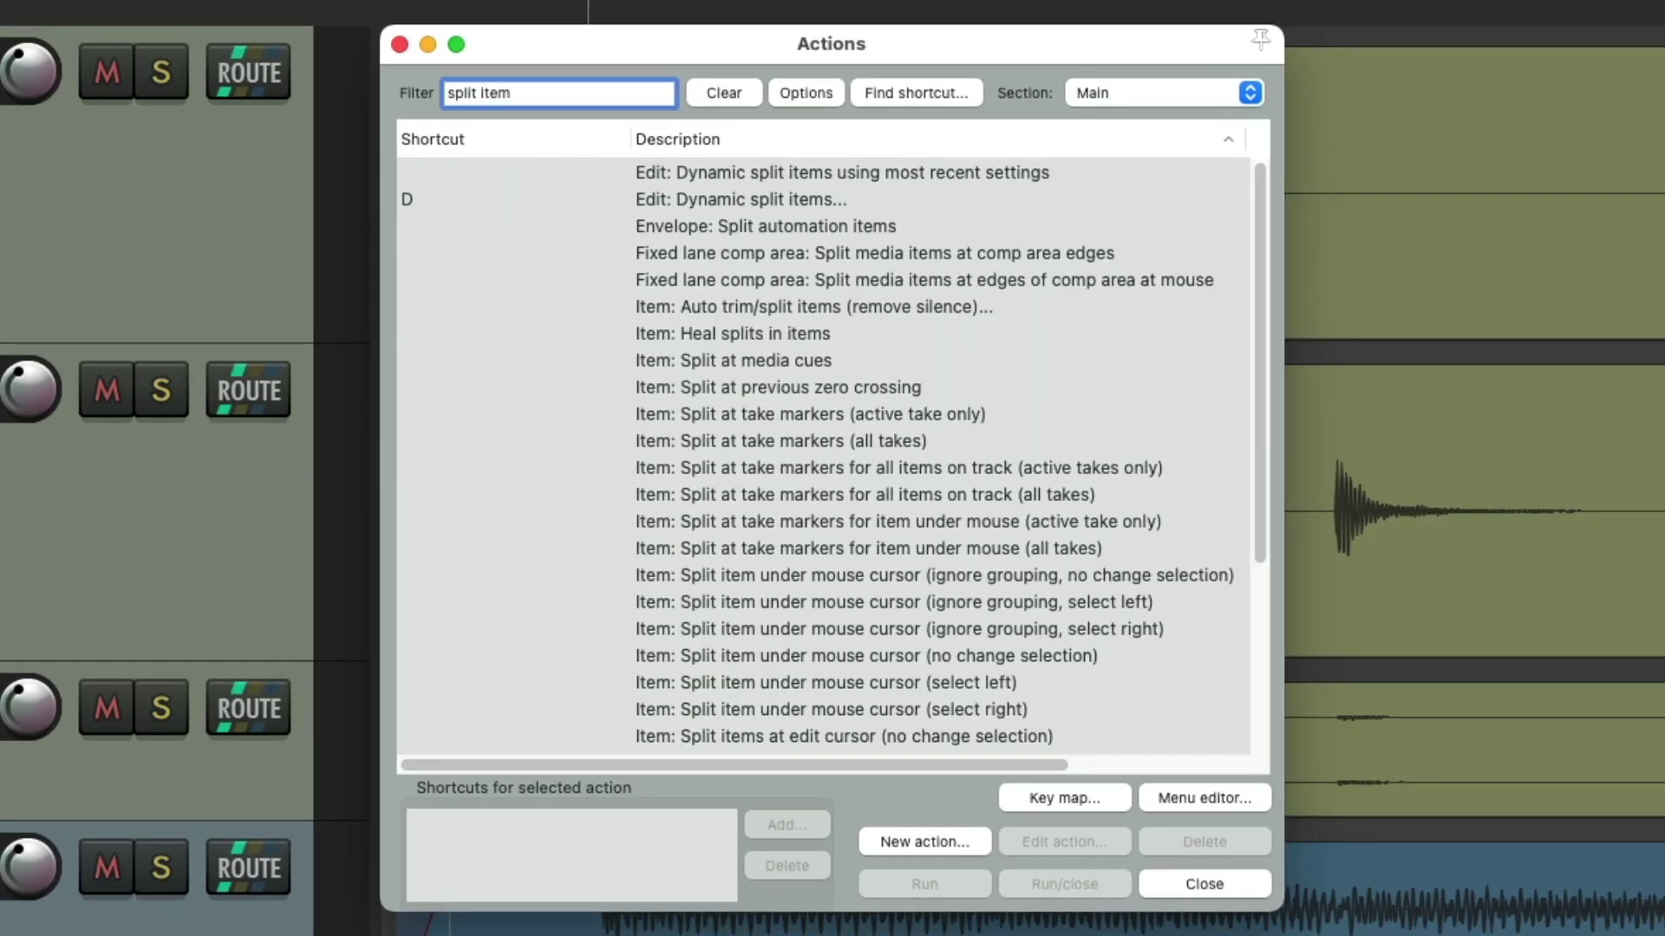
scroll(933, 345, down, 5)
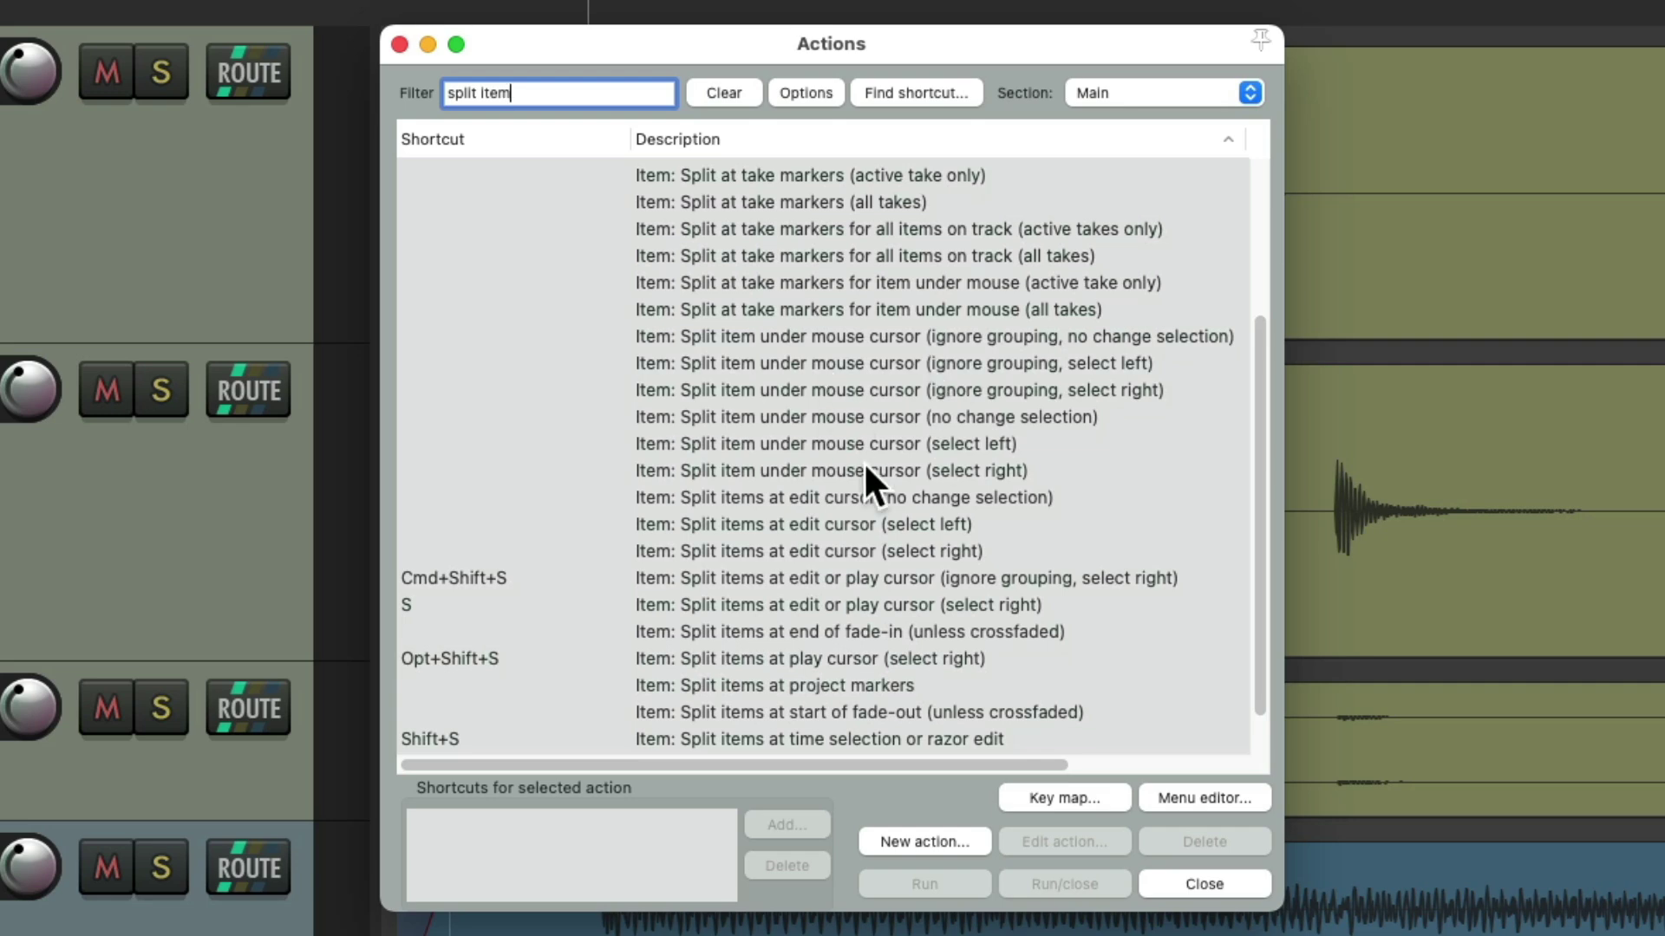
scroll(834, 356, up, 2)
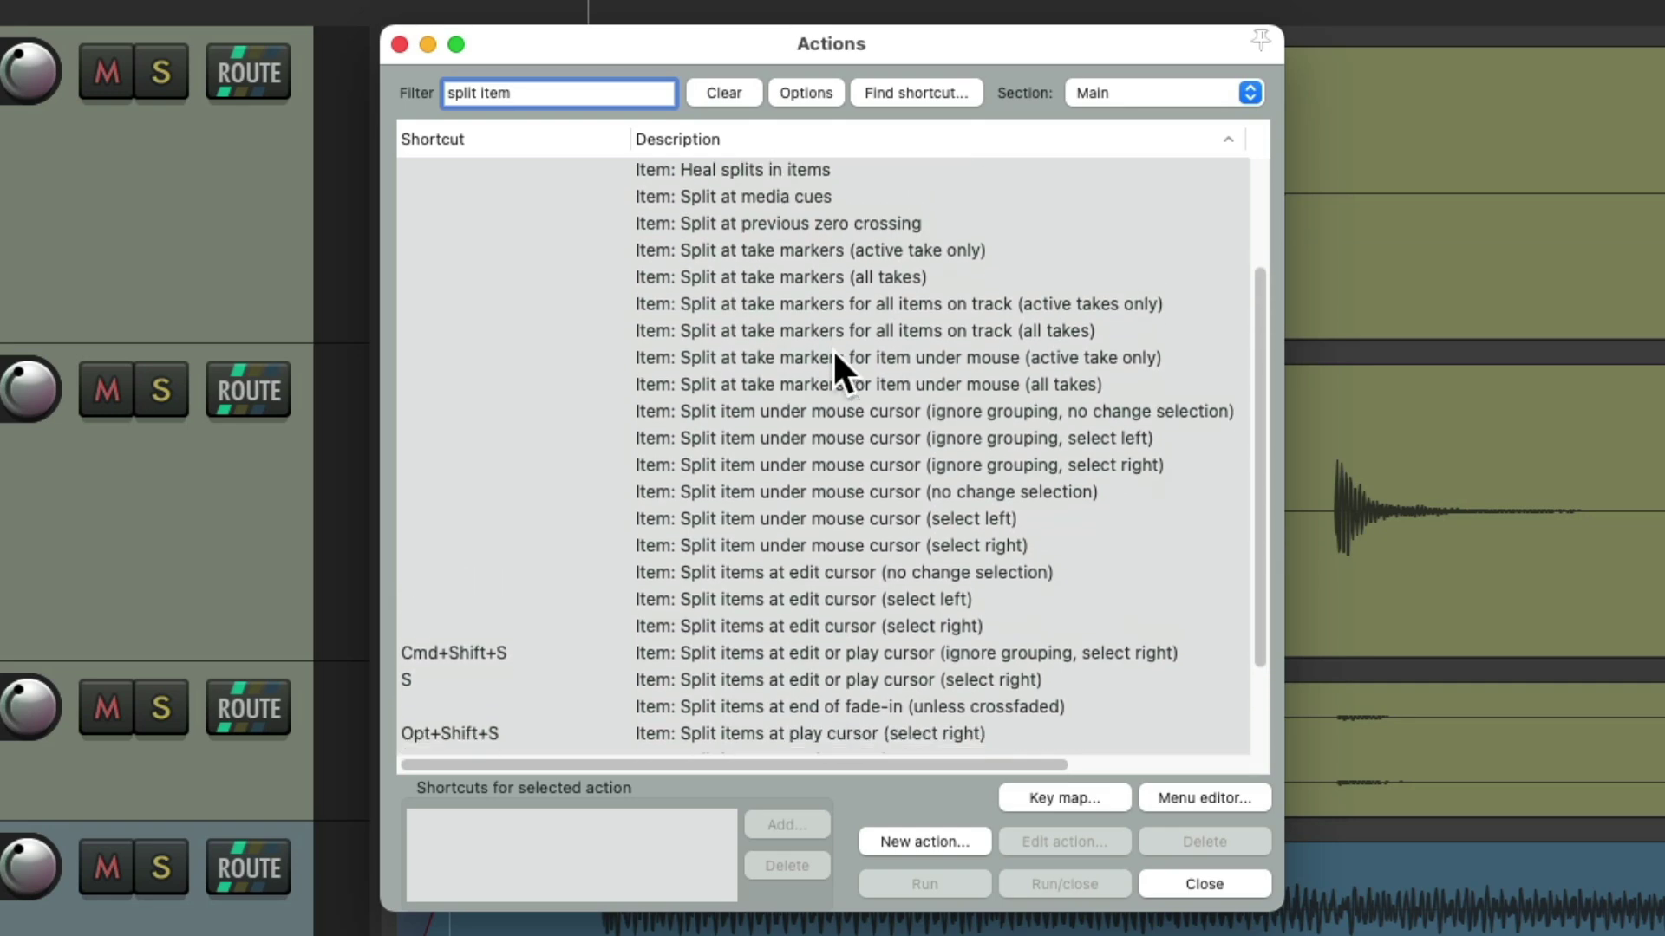
scroll(834, 356, down, 3)
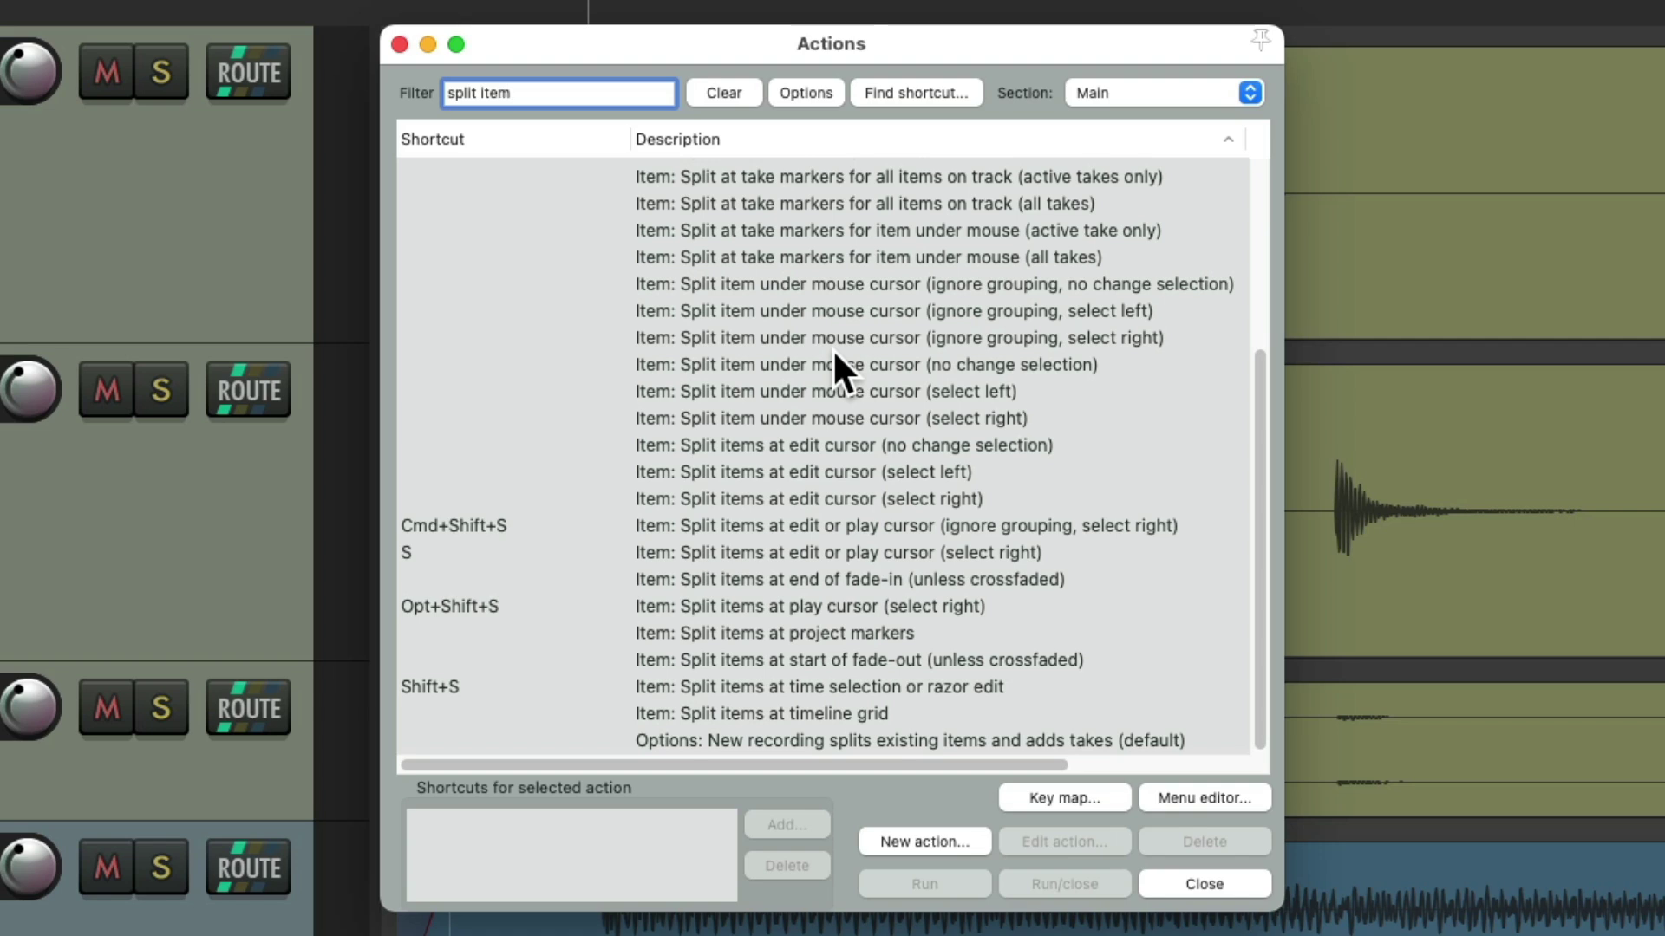
click(787, 551)
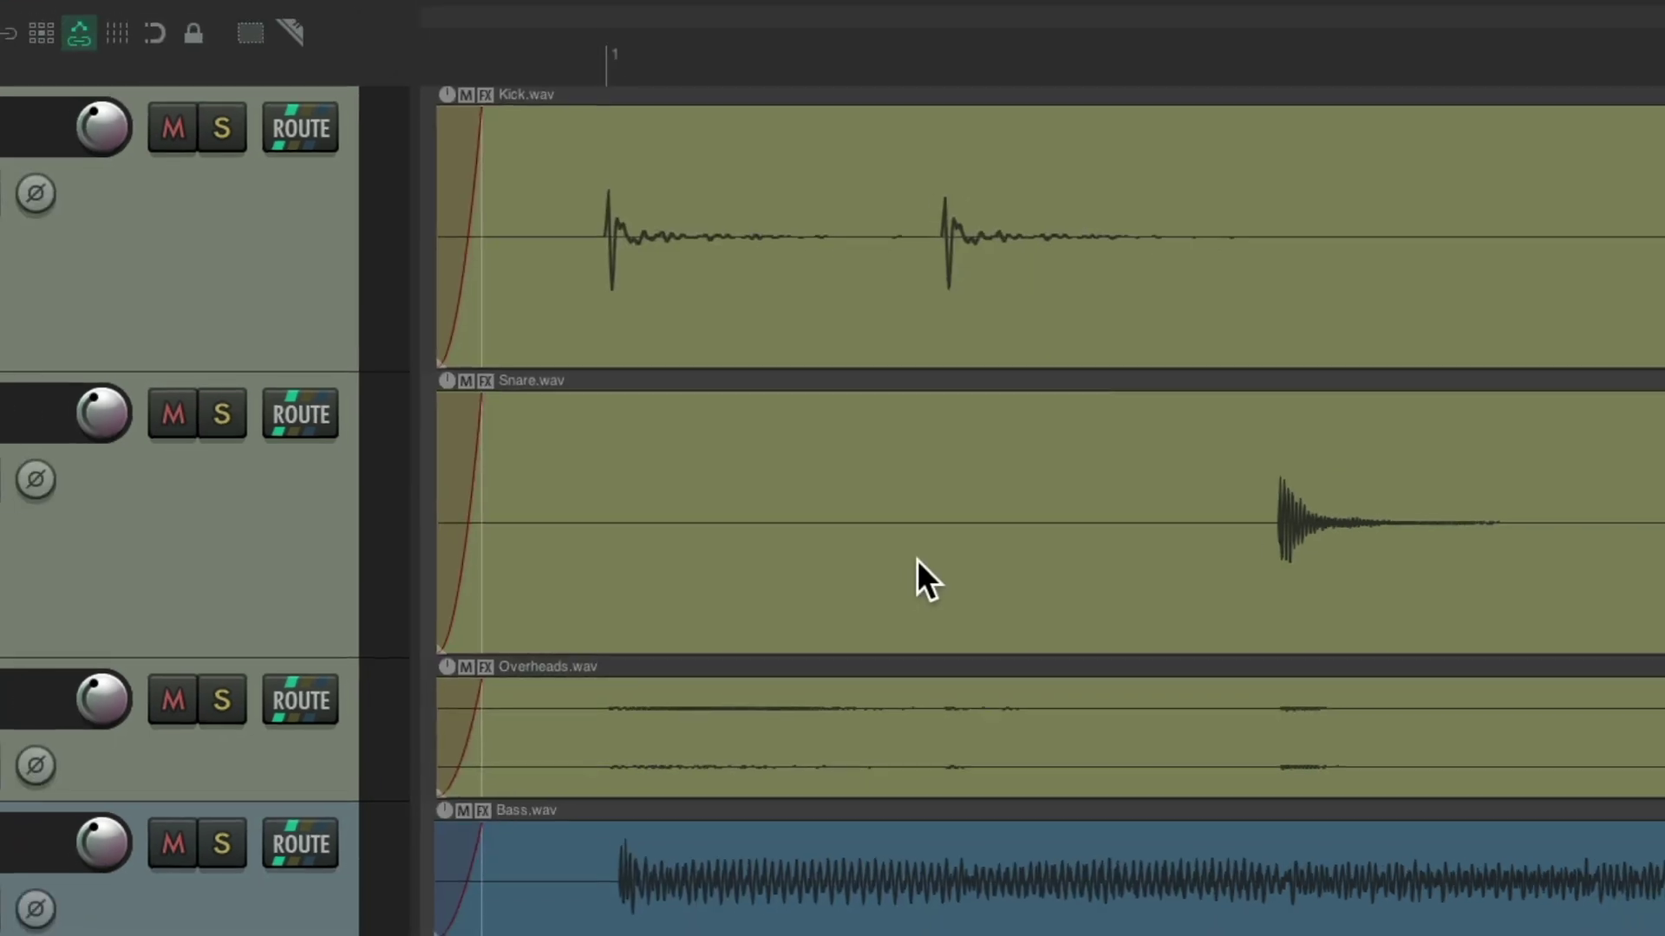
Split the Kick item at three points: between its first two hits, after the second hit, and before the third hit
click(860, 328)
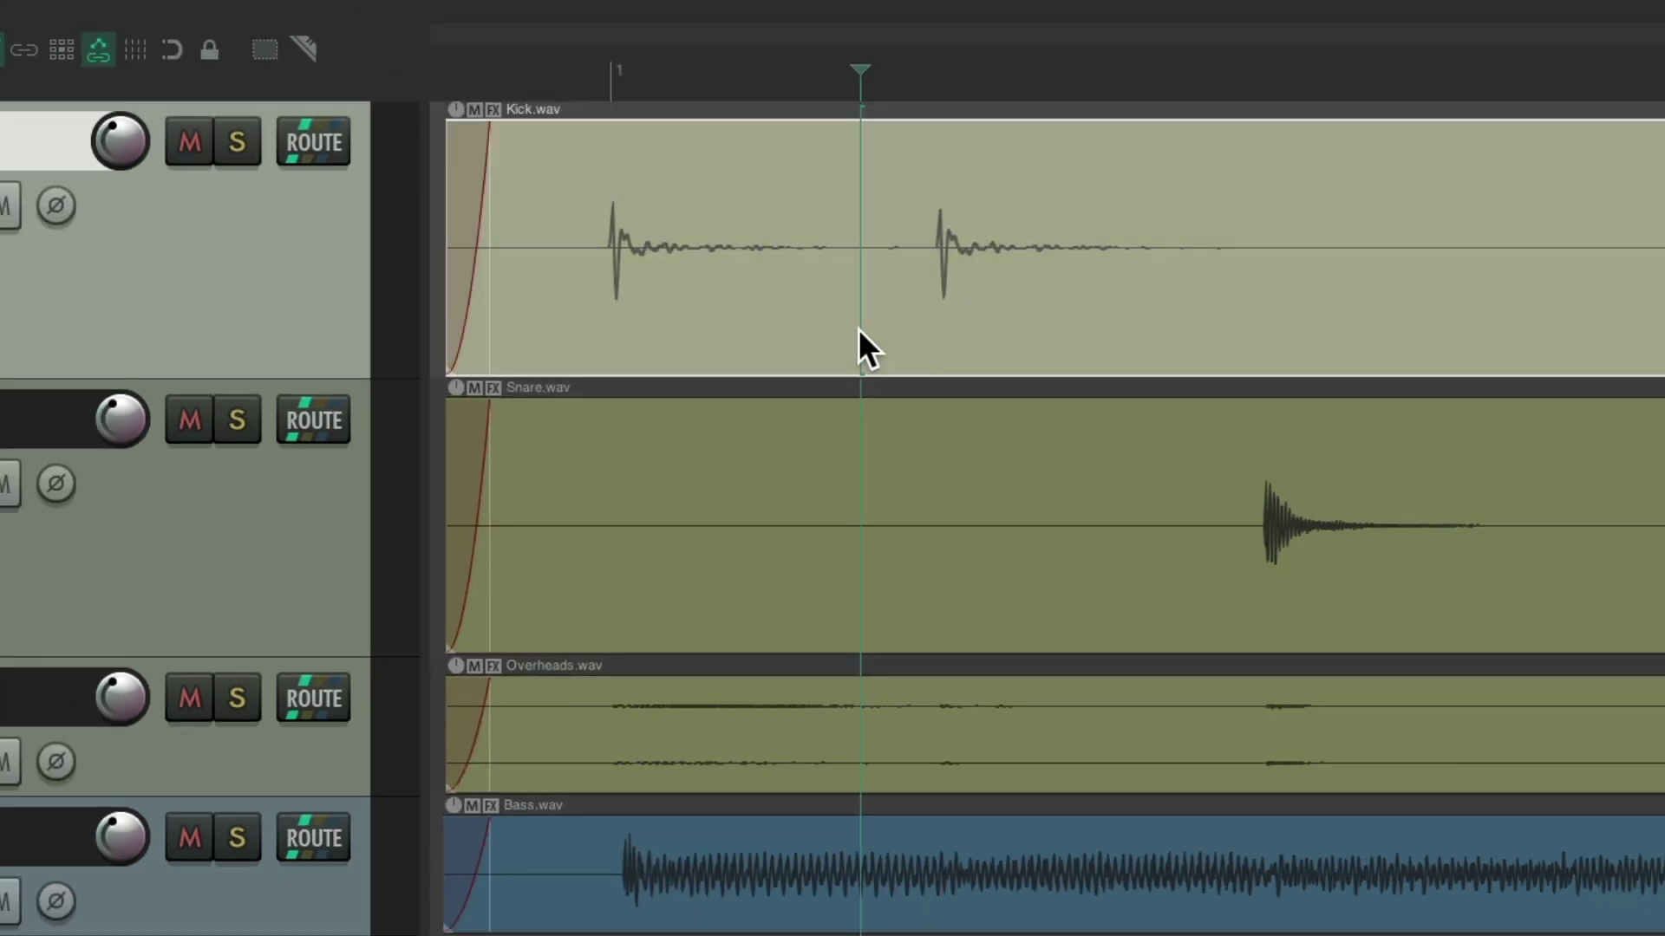
key(s)
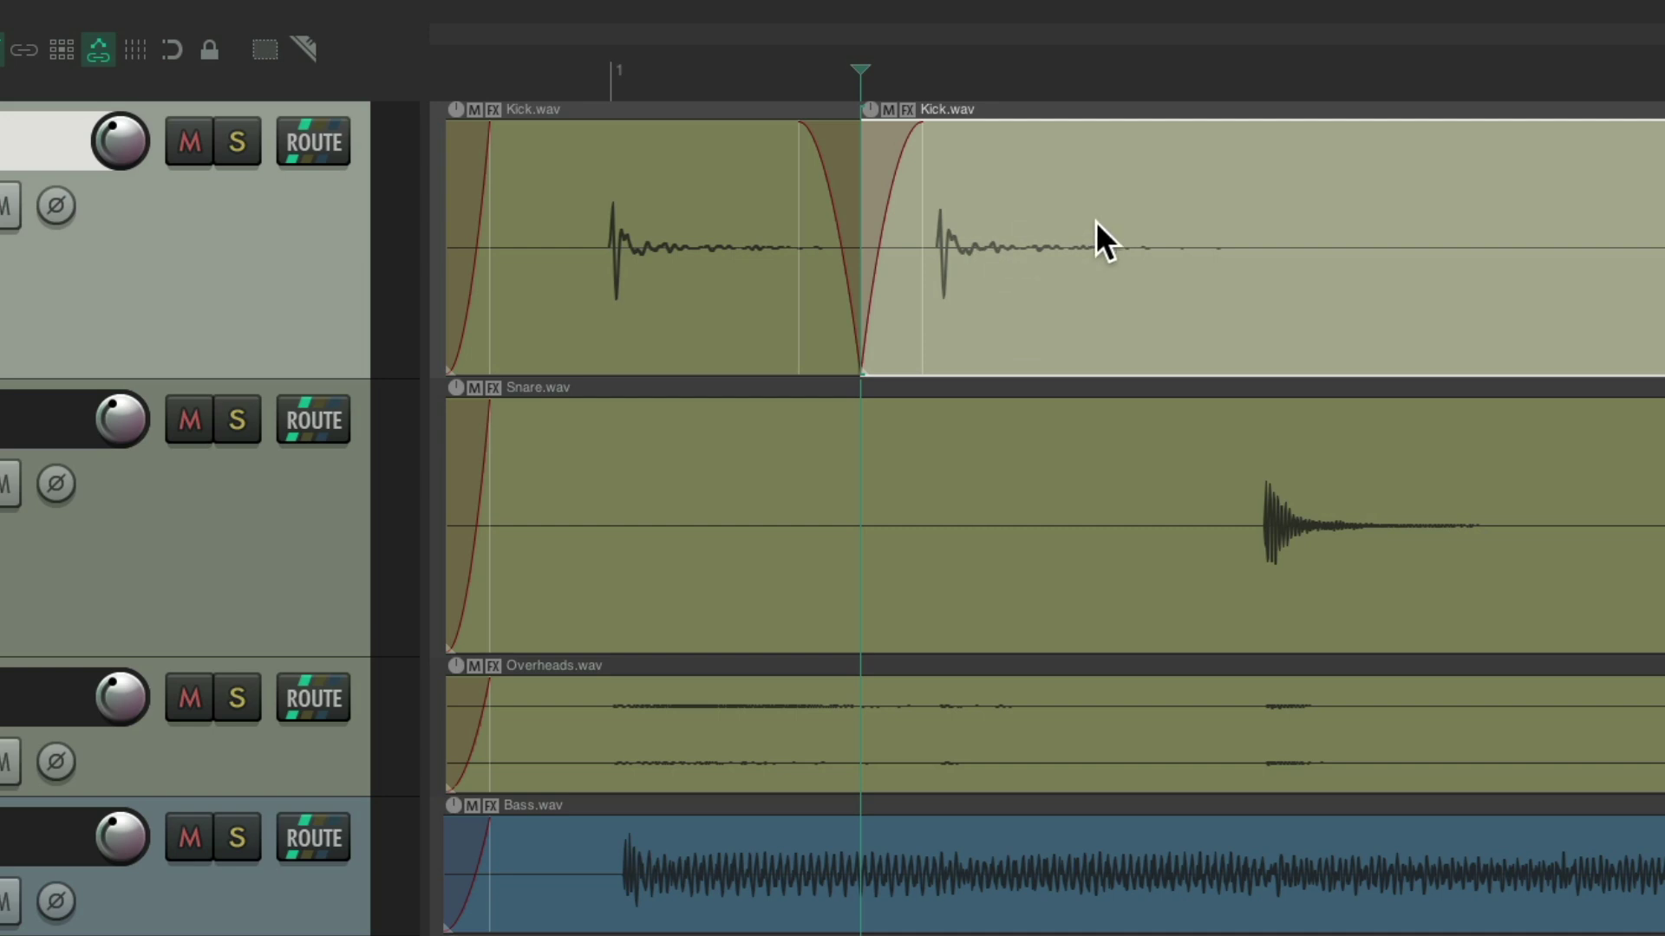
click(1138, 342)
key(s)
click(1099, 342)
key(s)
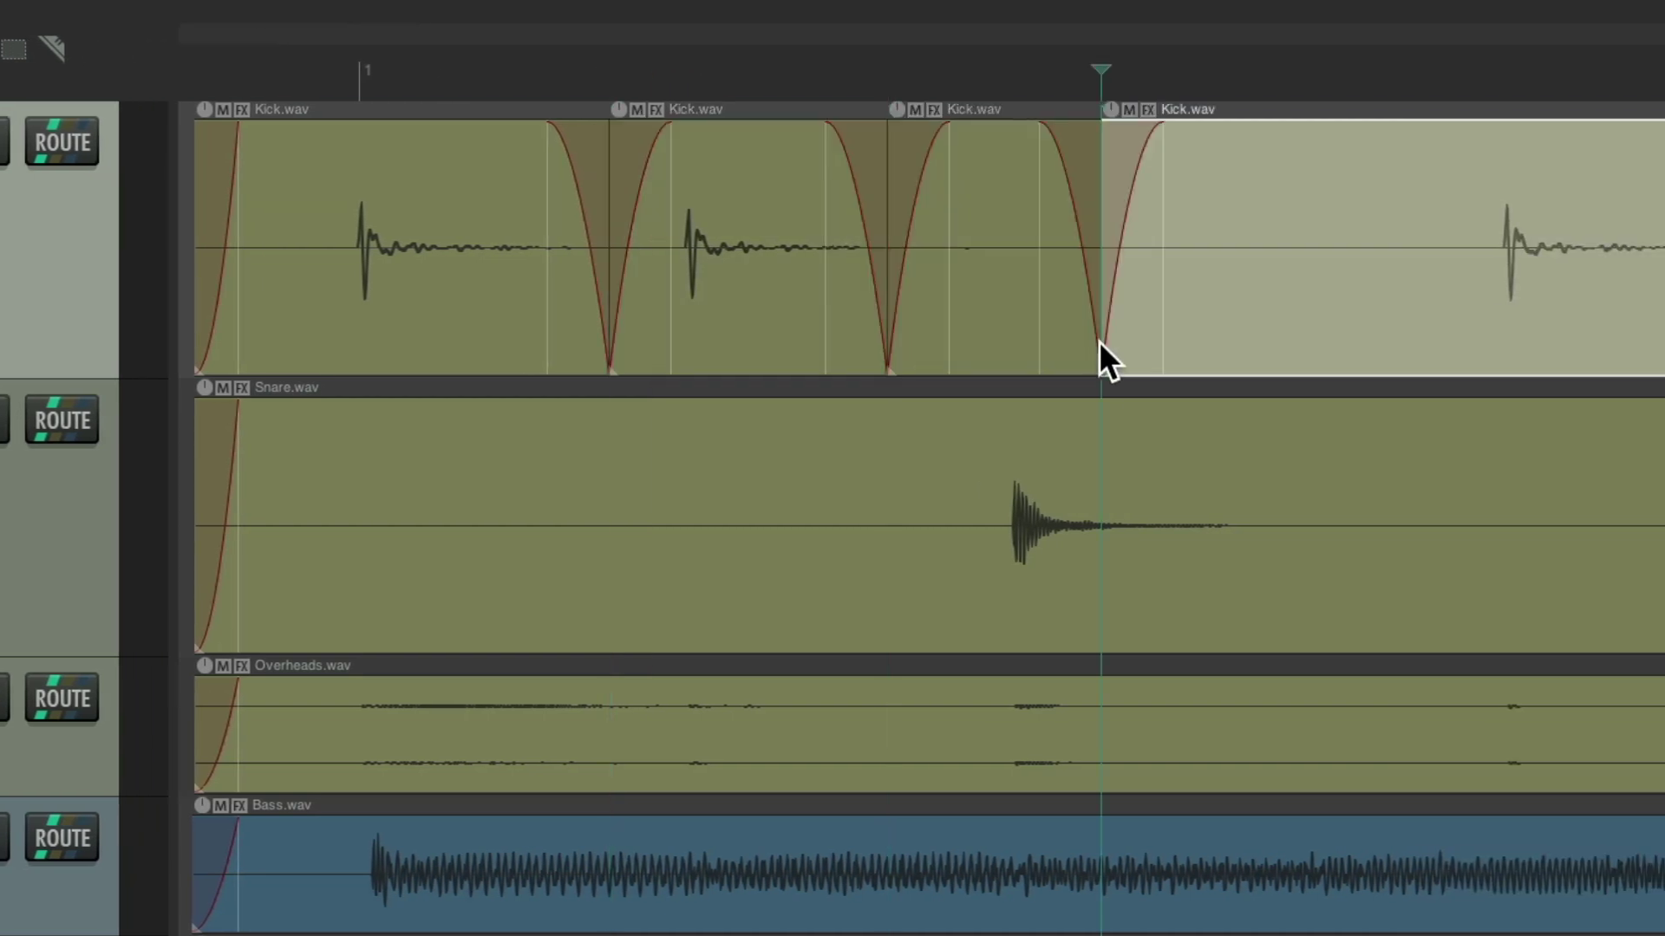
Remove the S shortcut from the action "Item: Split items at edit or play cursor (select right)"
key(question)
scroll(1238, 361, down, 4)
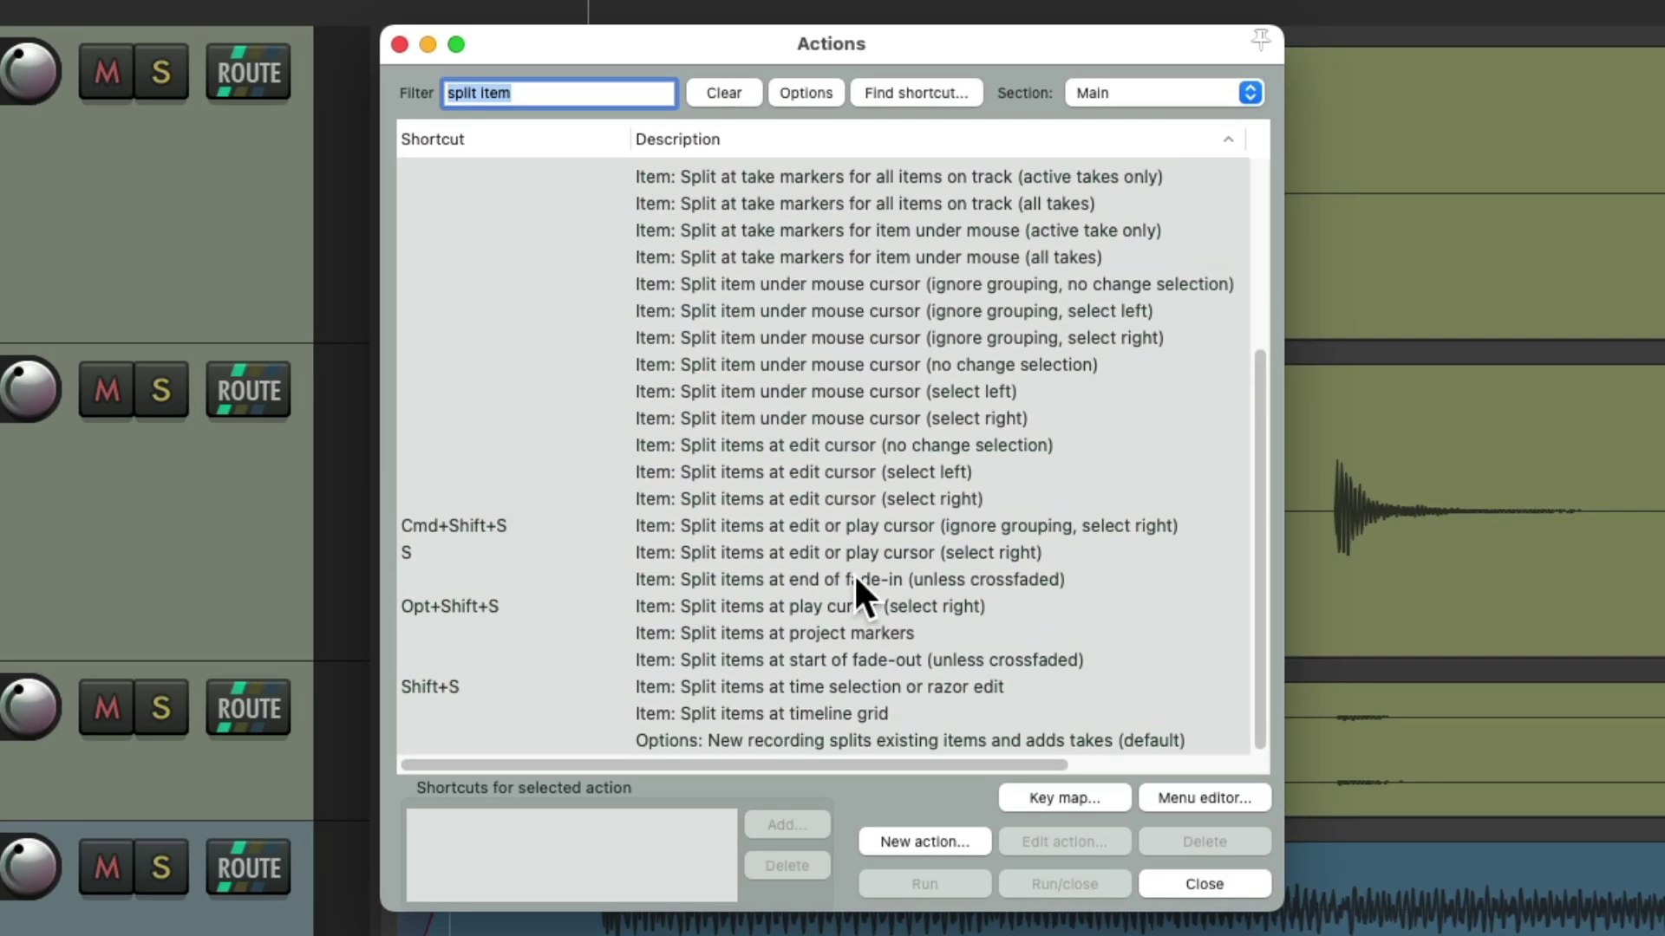
click(819, 550)
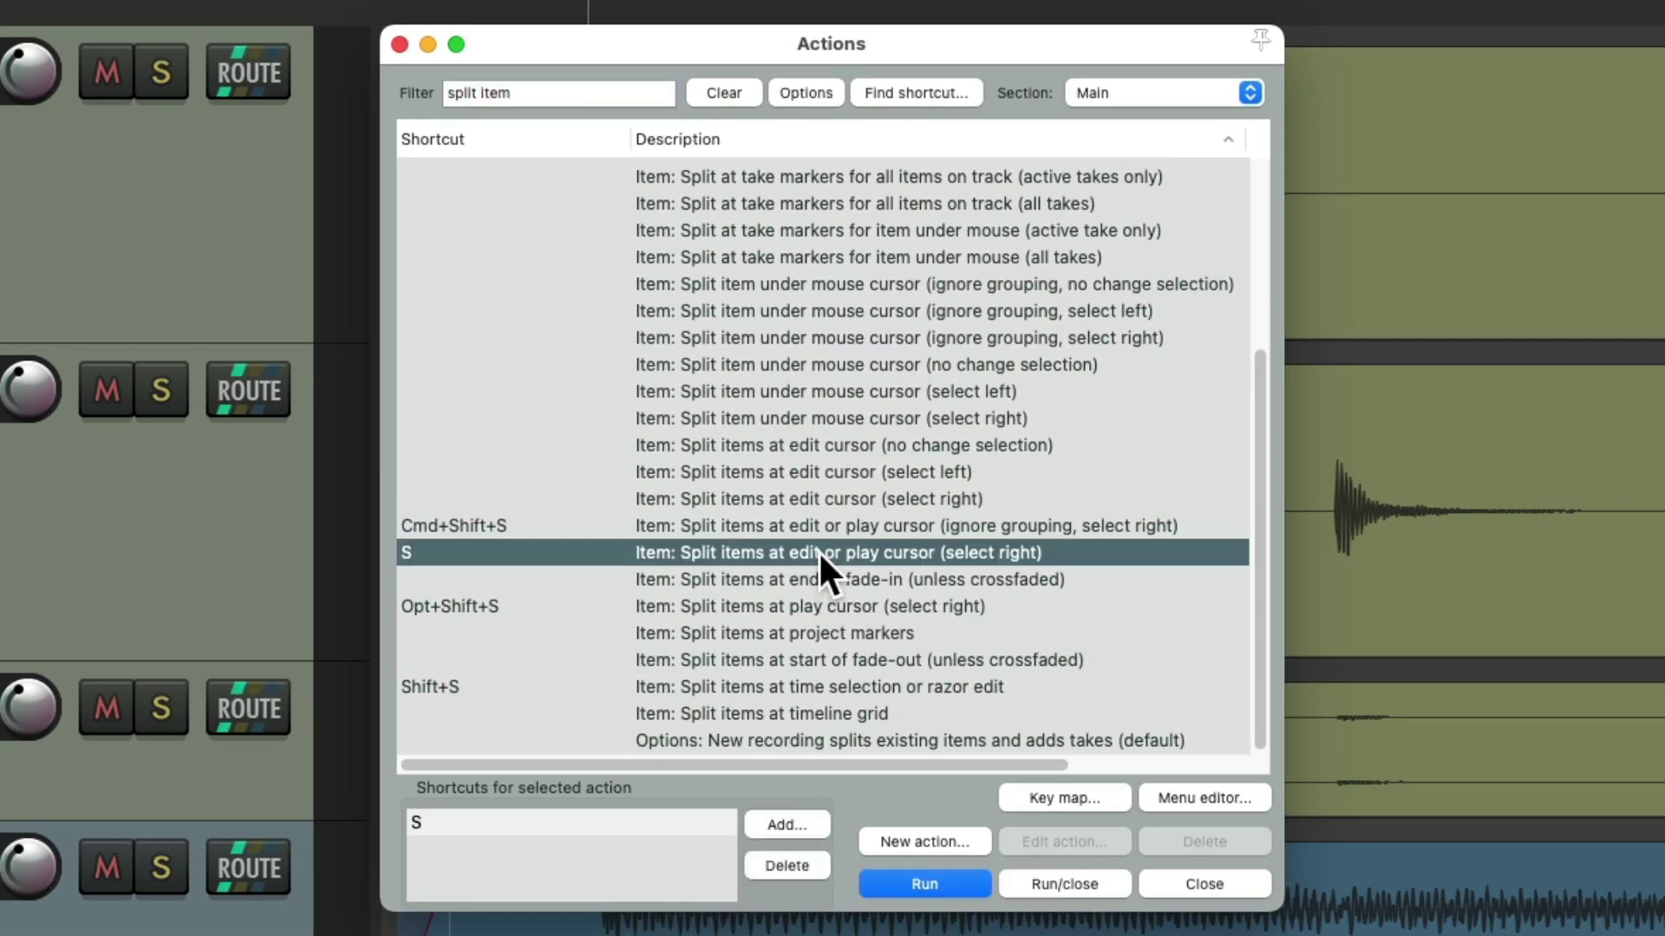
click(794, 865)
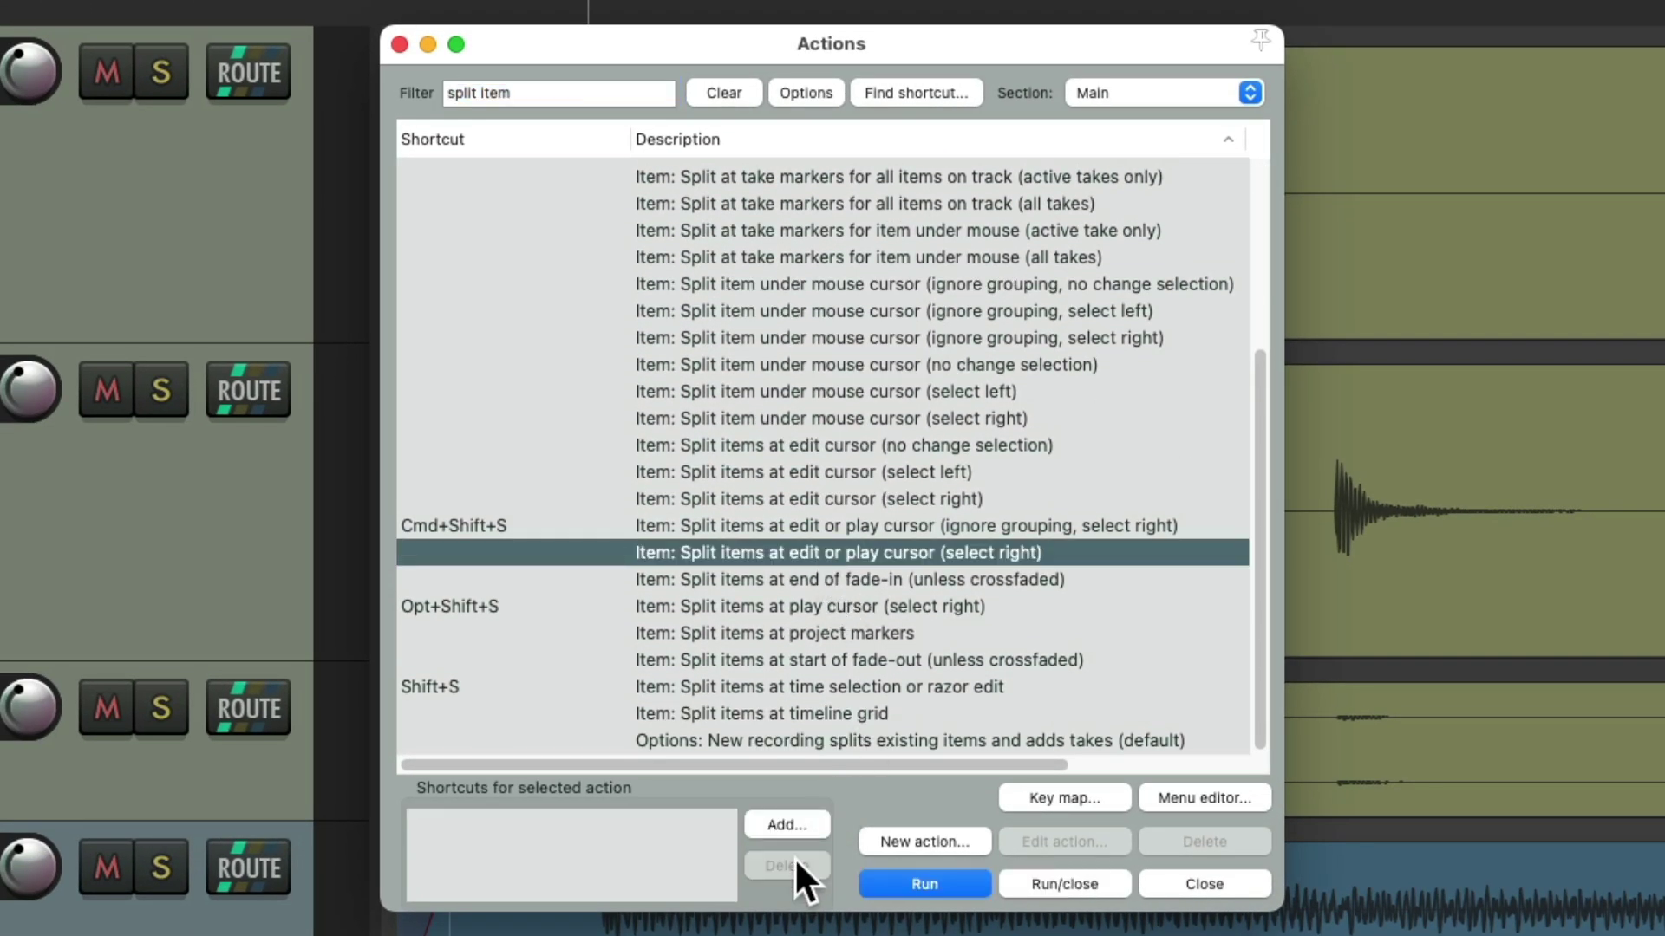
Assign S to "Item: Split items at edit cursor (select left)" and use it to split the Kick item between its first two hits
click(831, 471)
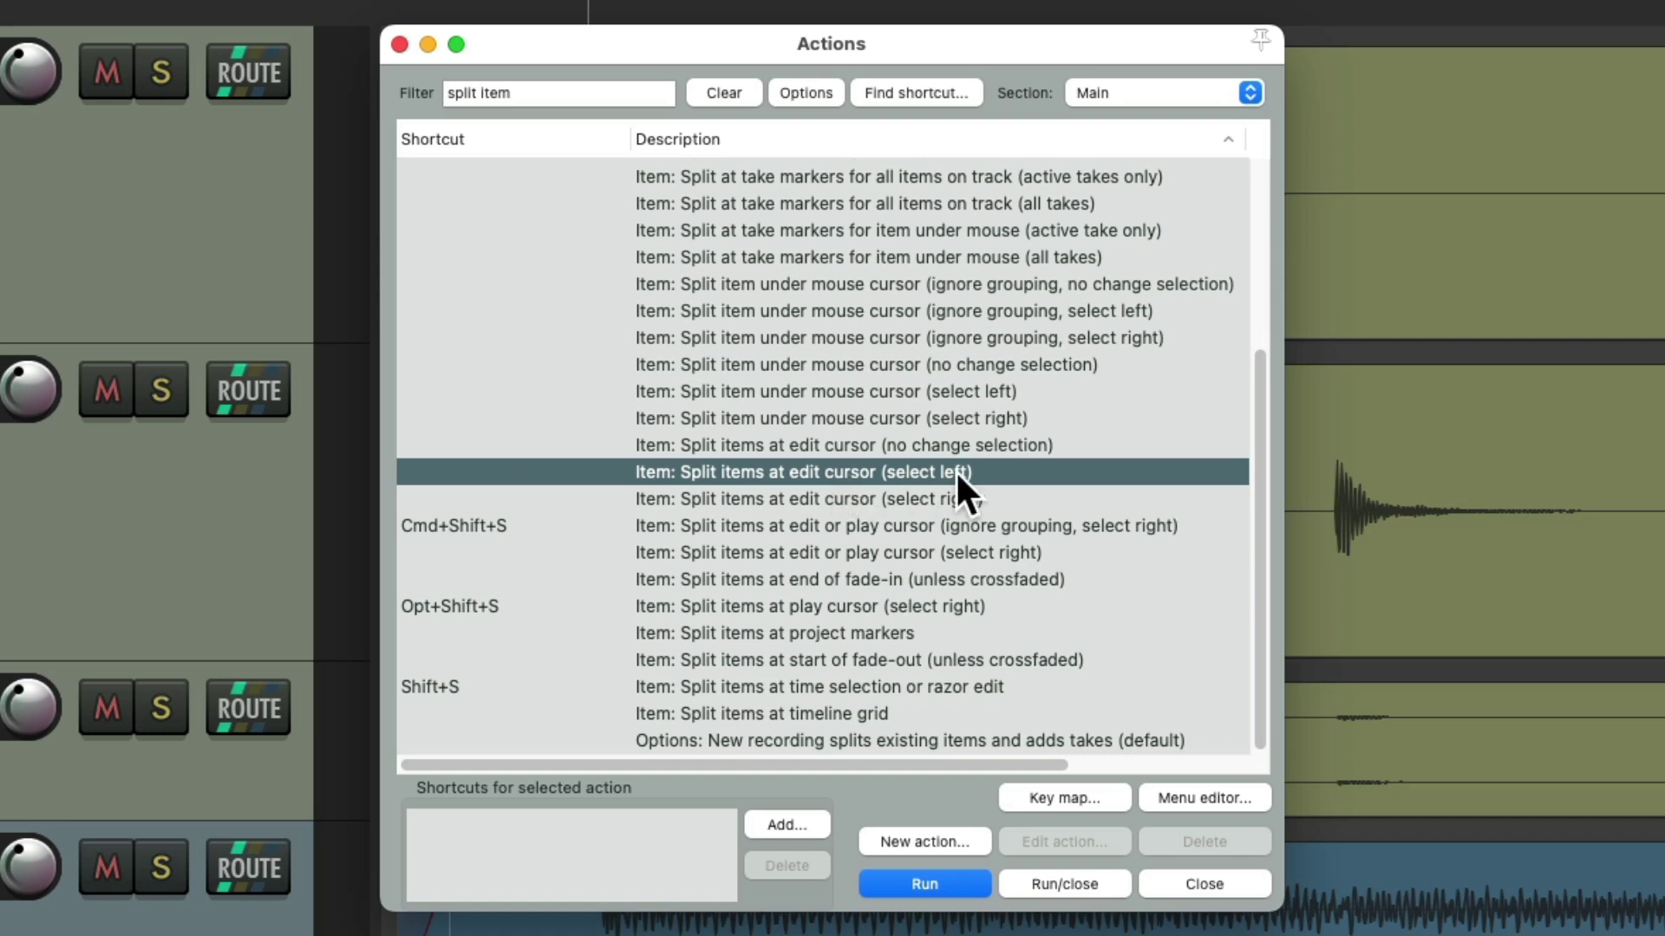
click(813, 819)
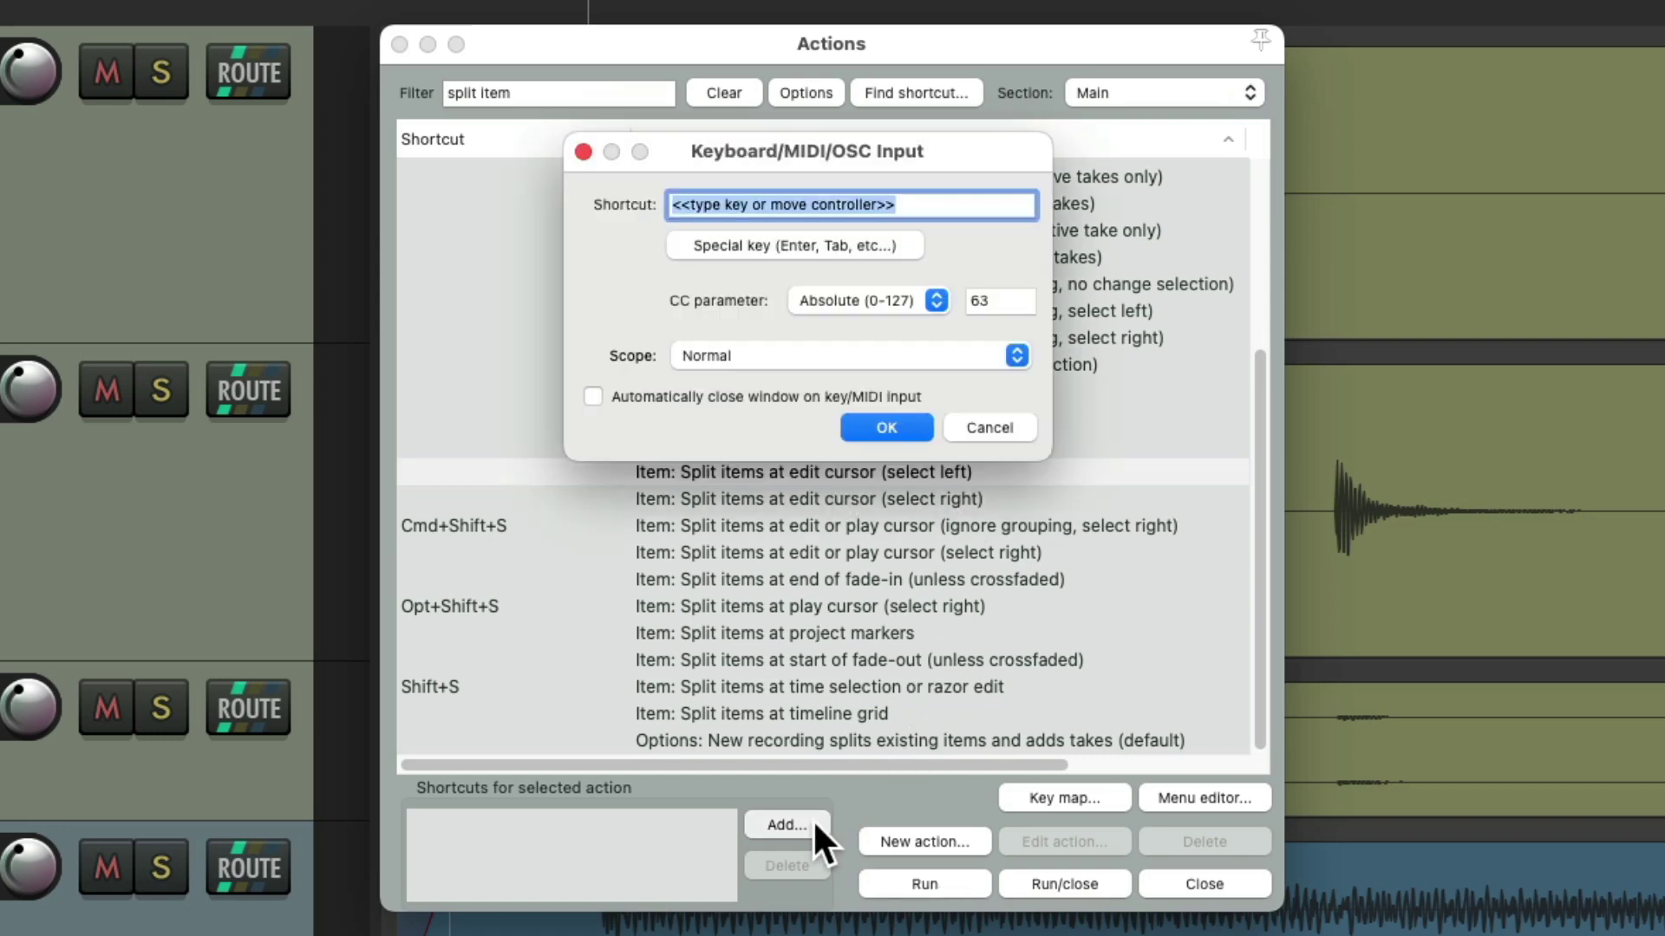
key(s)
key(Return)
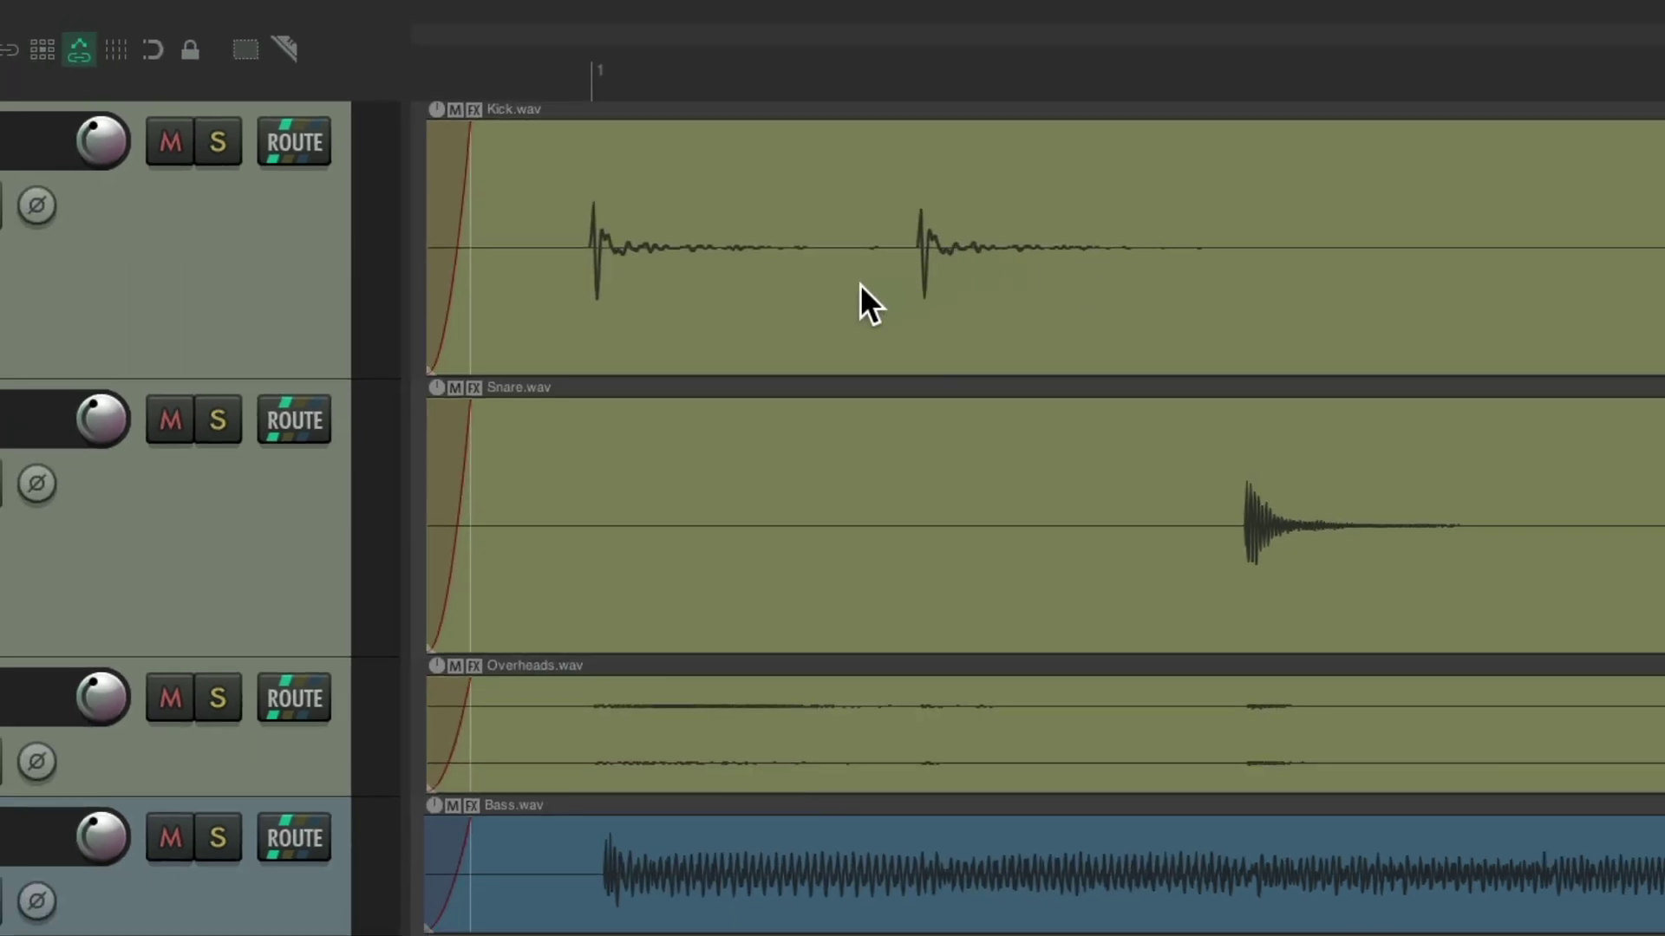
click(845, 298)
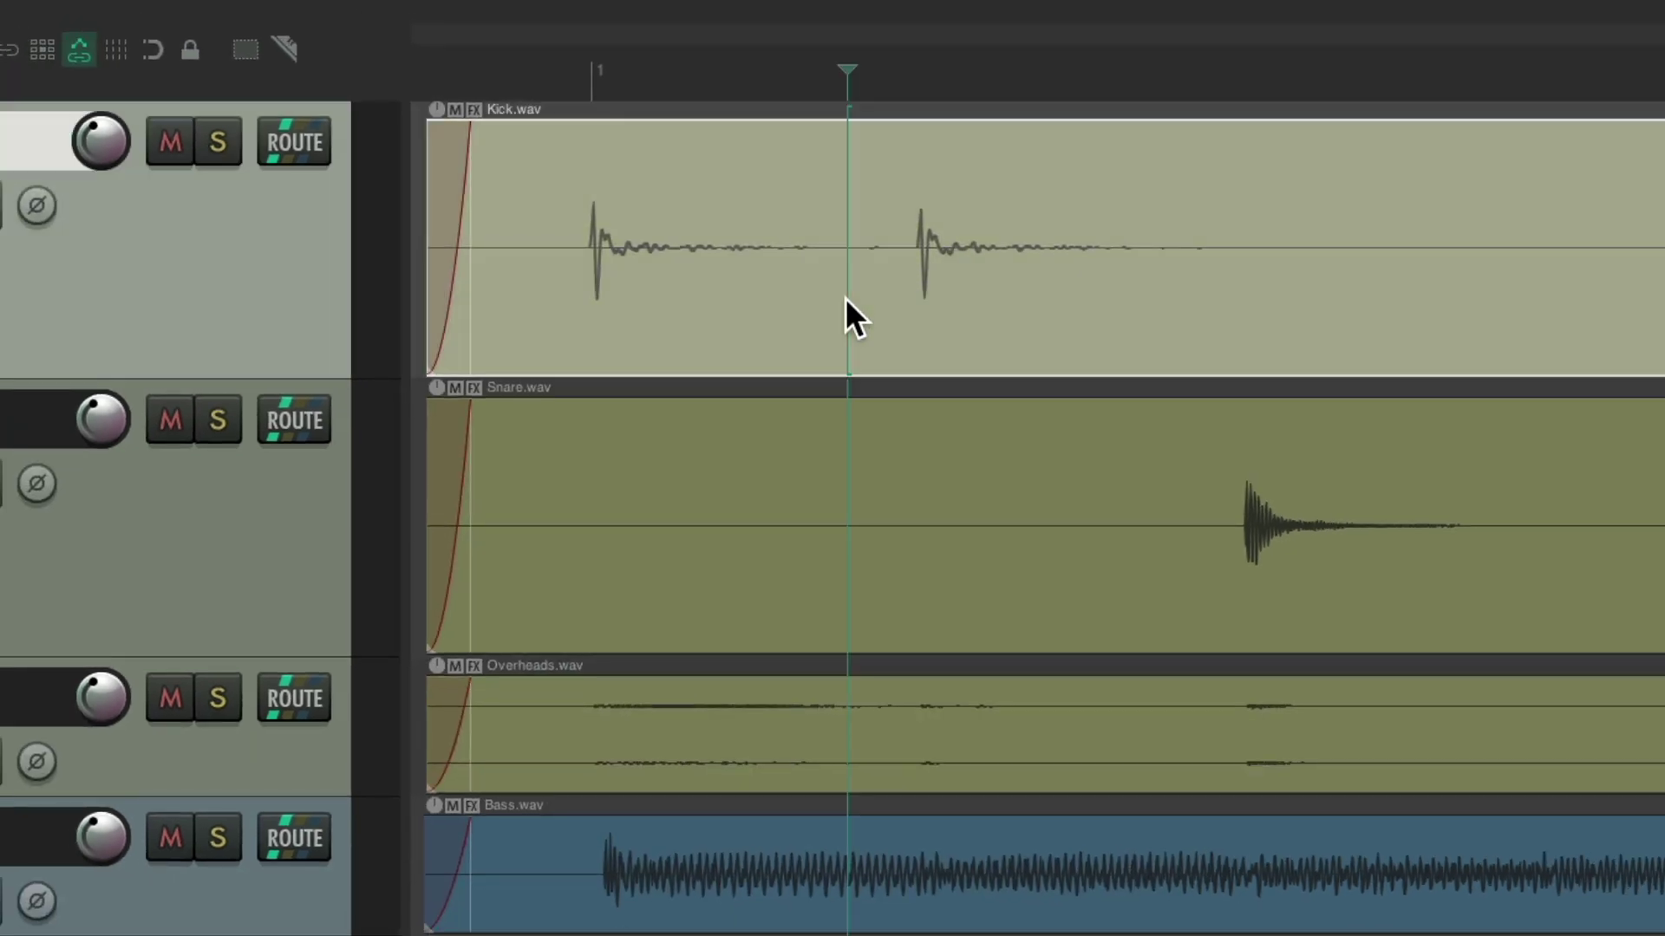
key(s)
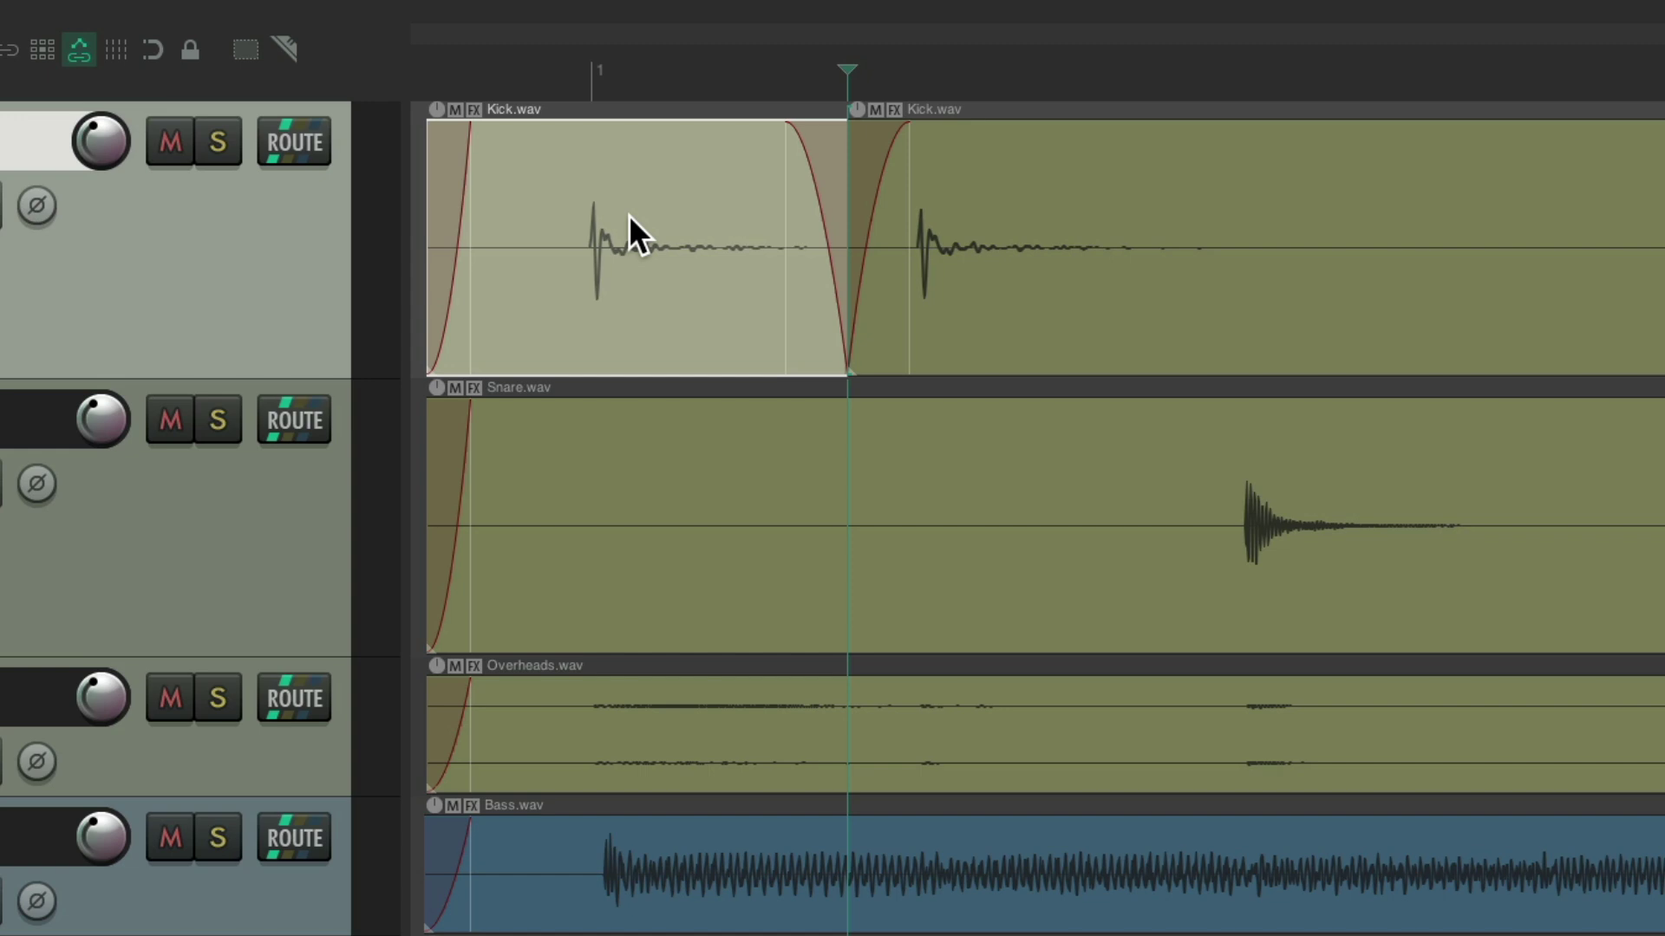
Reassign S to "Item: Split items at edit cursor (no change selection)", overriding the existing mapping, and split the Kick item between its first two hits
key(shift+slash)
scroll(882, 520, down, 5)
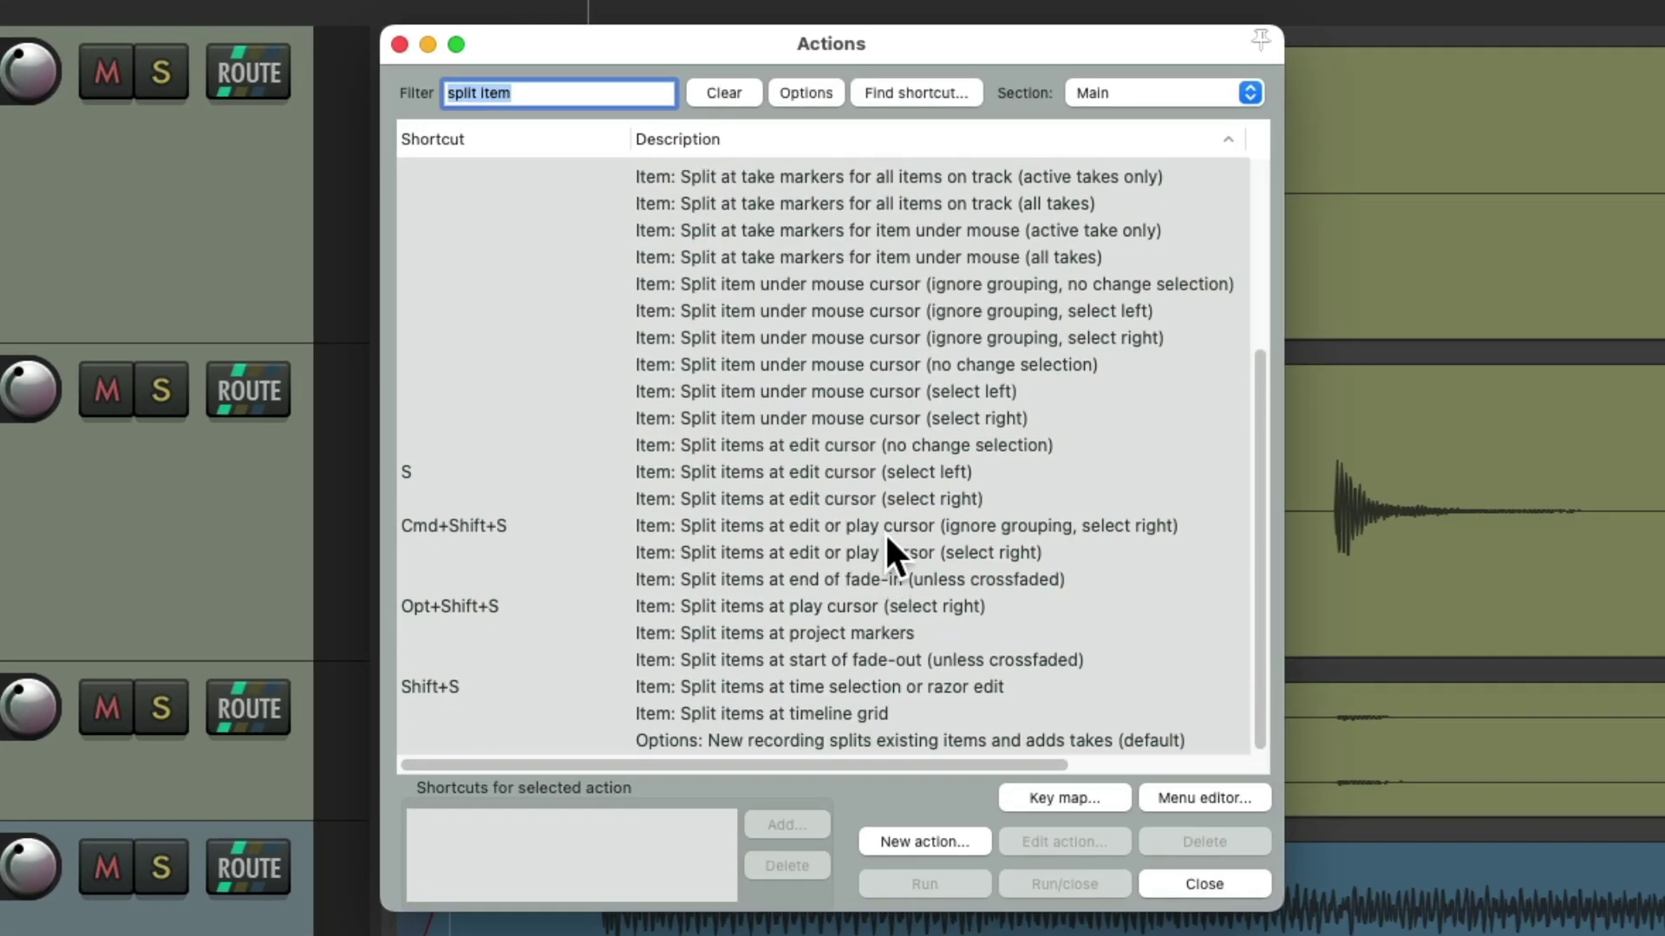
click(867, 441)
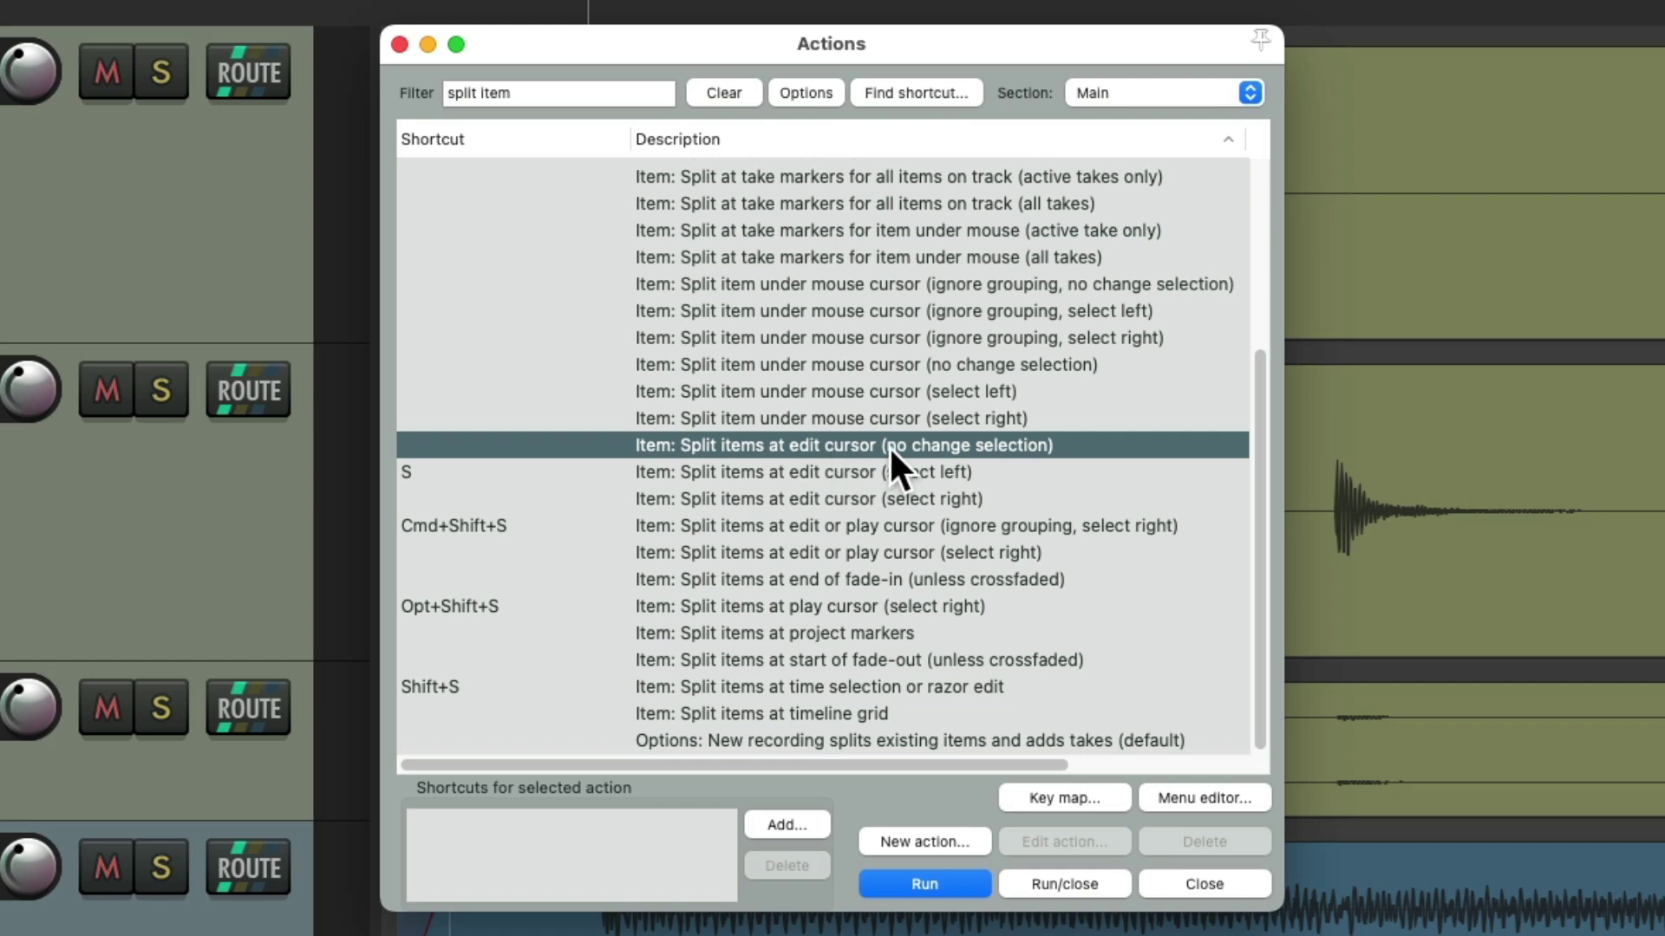
click(799, 825)
key(s)
key(Return)
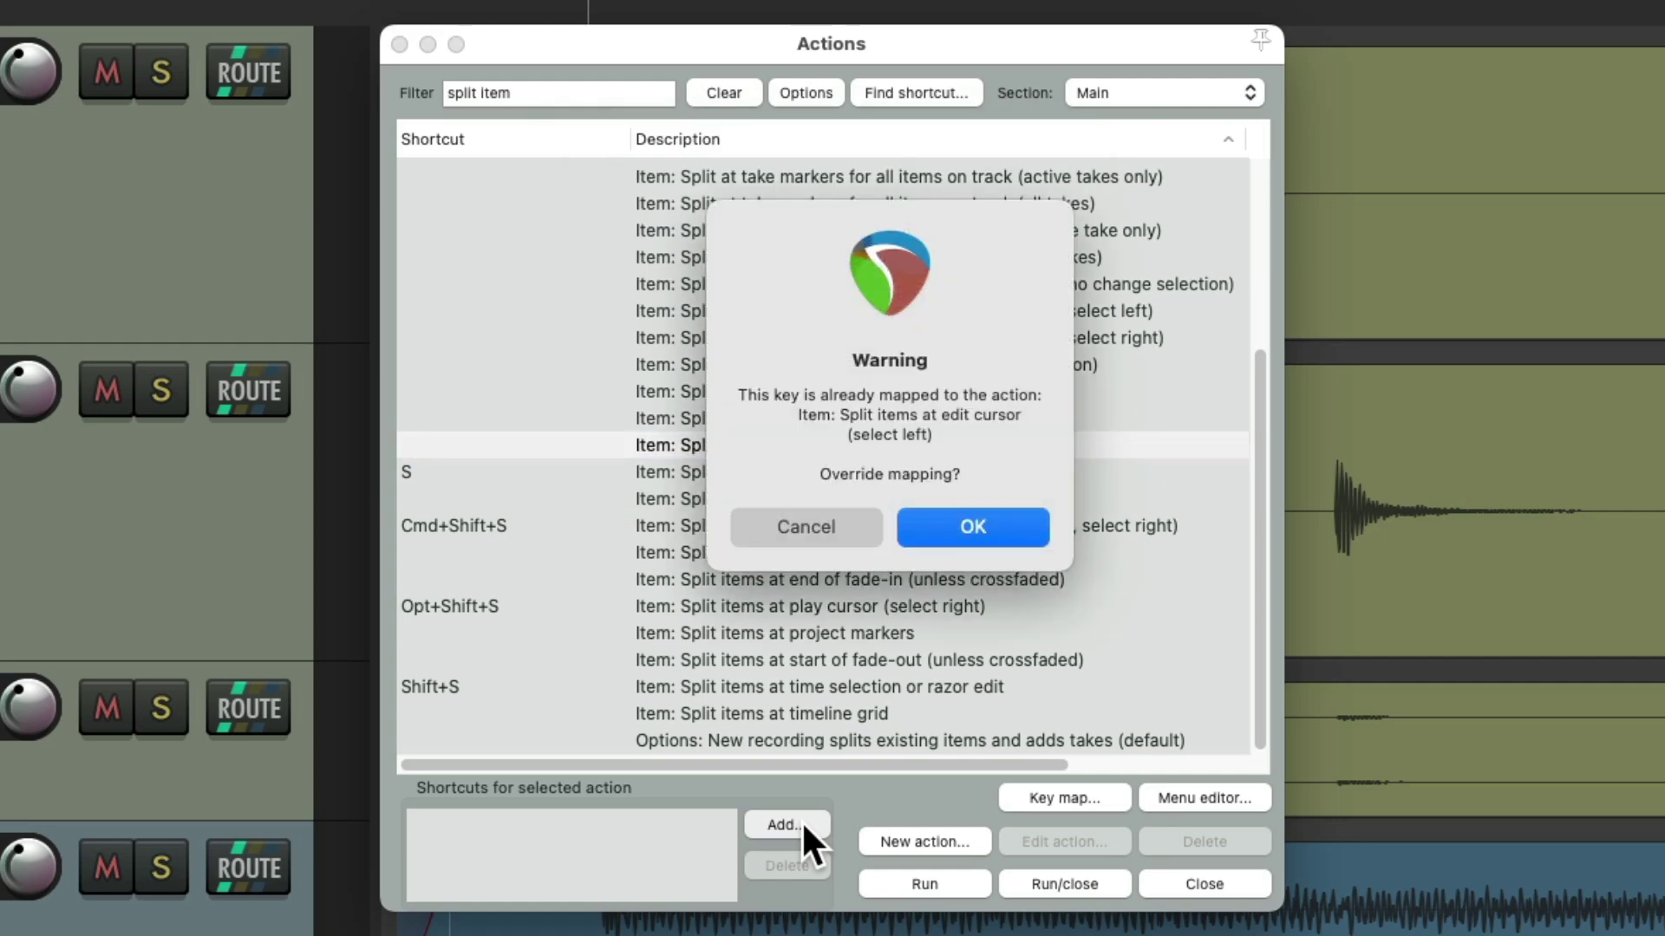
key(Return)
key(Escape)
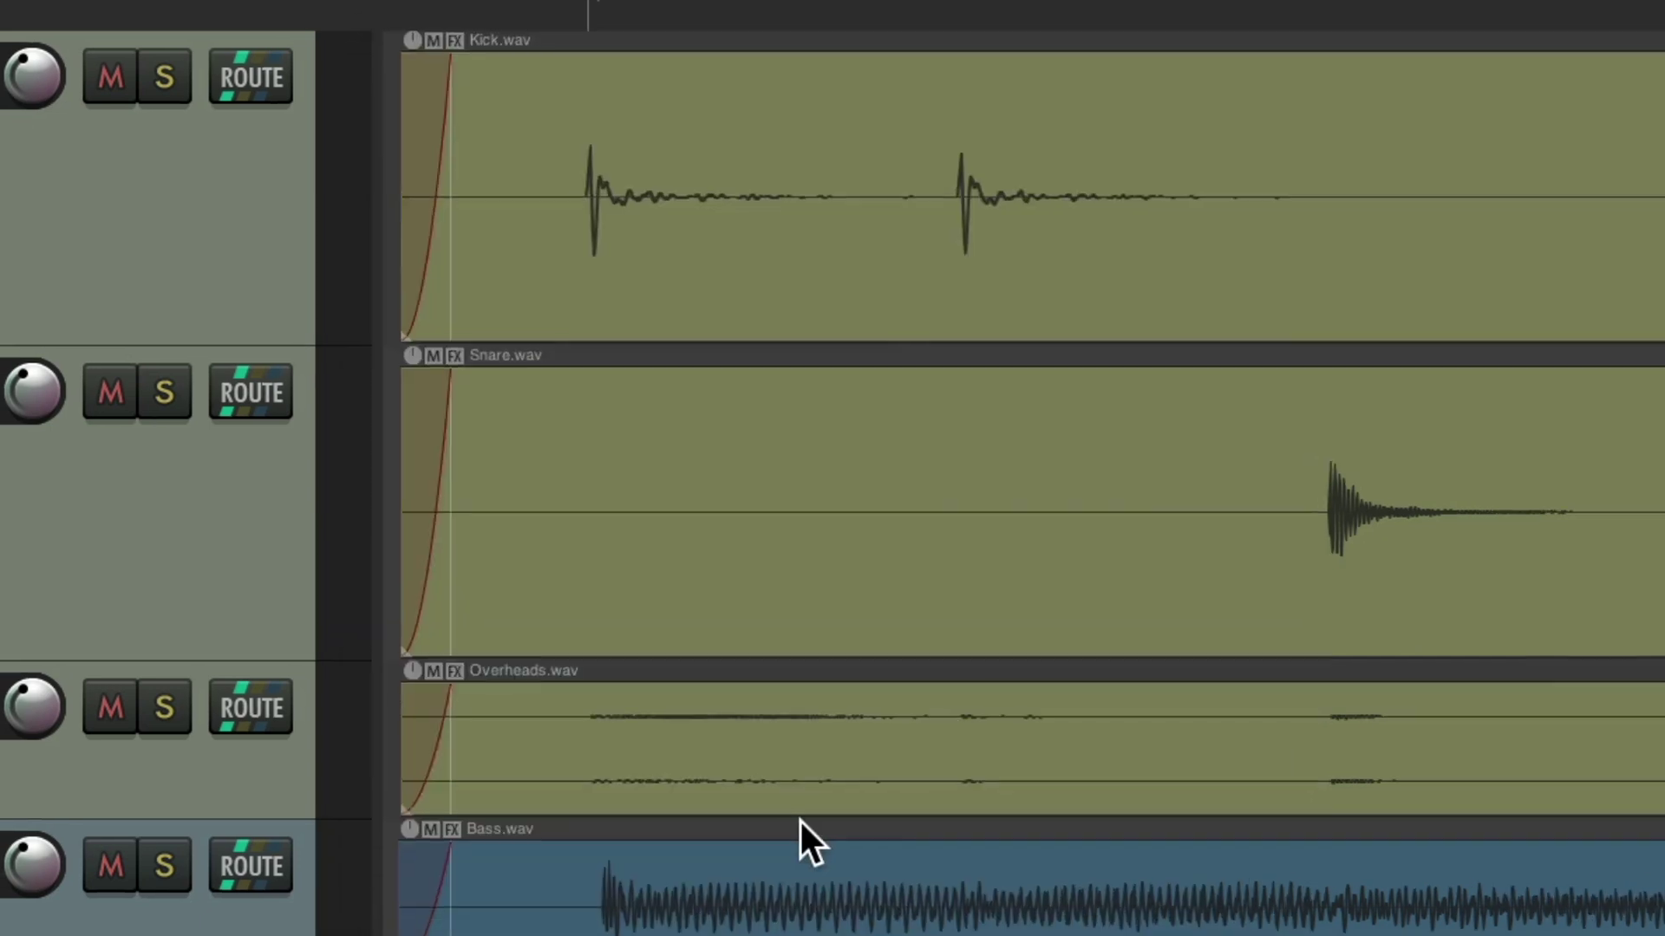
click(845, 346)
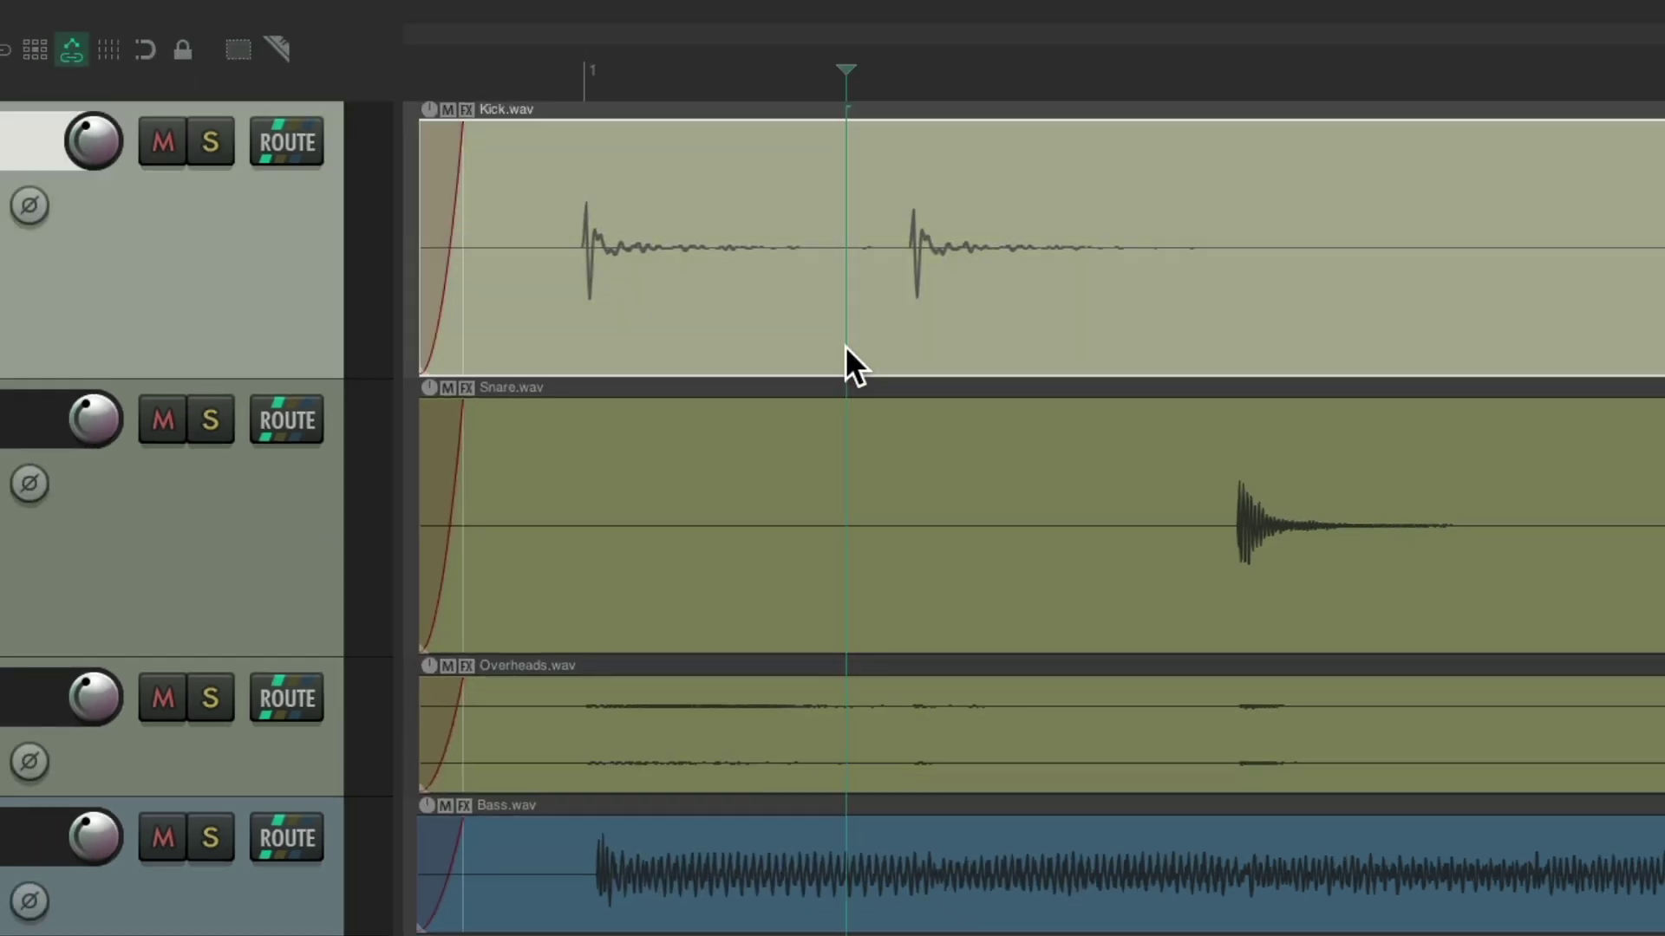
key(s)
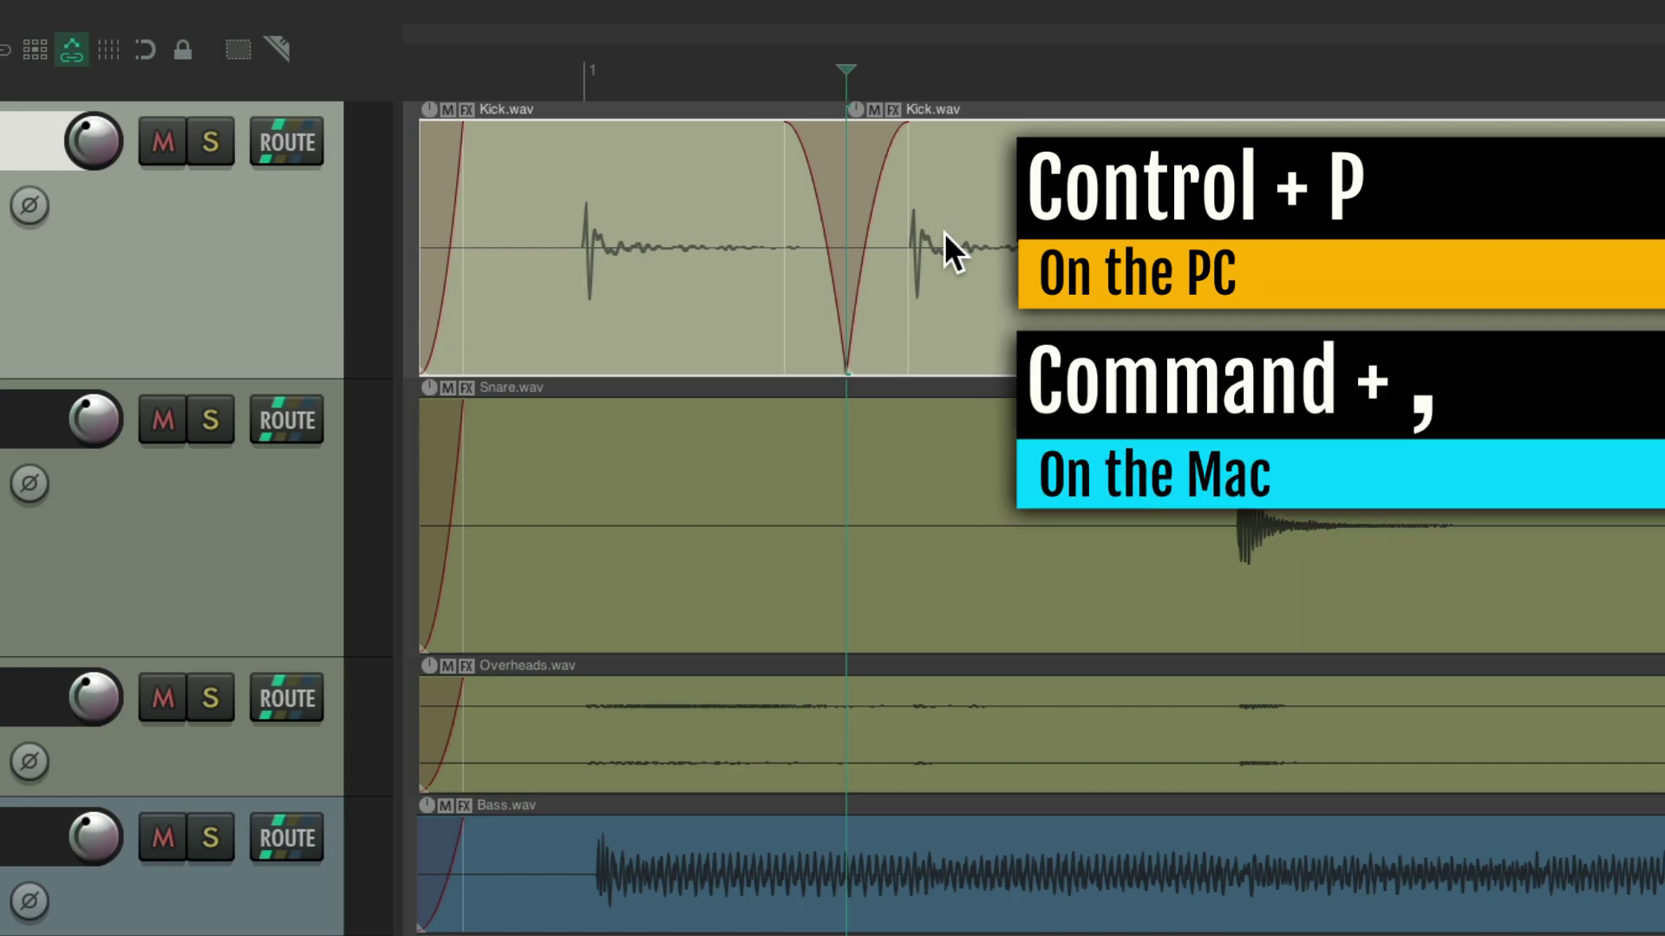
Set the default fade-in/fade-out shape to the third, slow-starting curve in the preferences, and test it by splitting the Kick item before its second hit
key(super+comma)
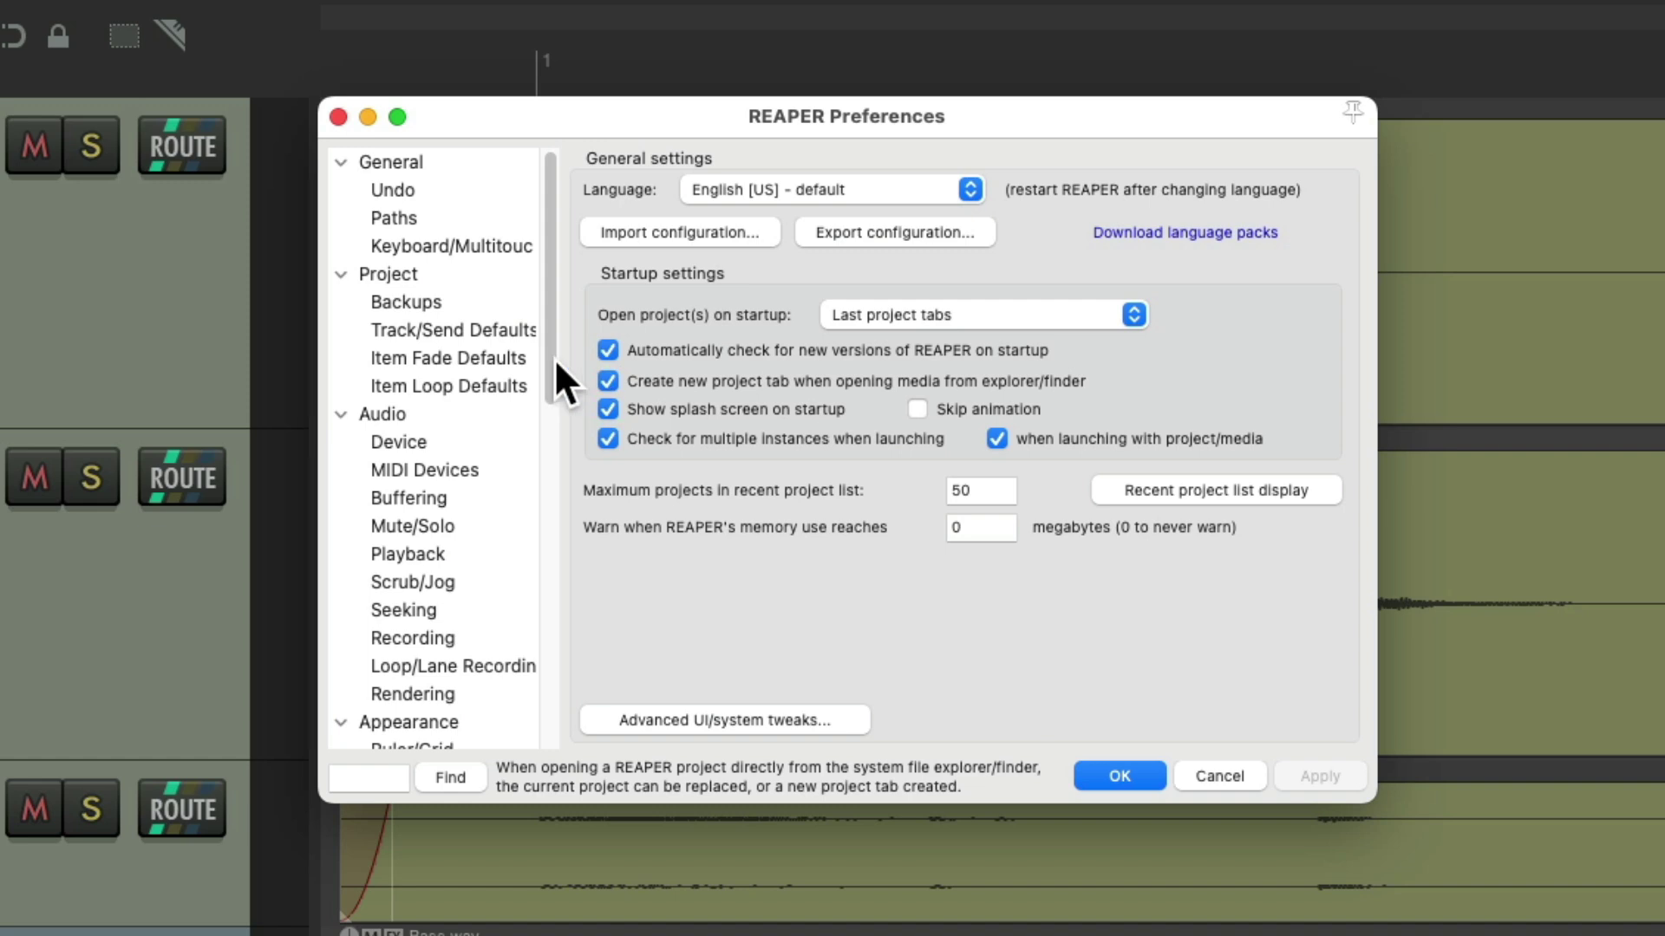
click(492, 358)
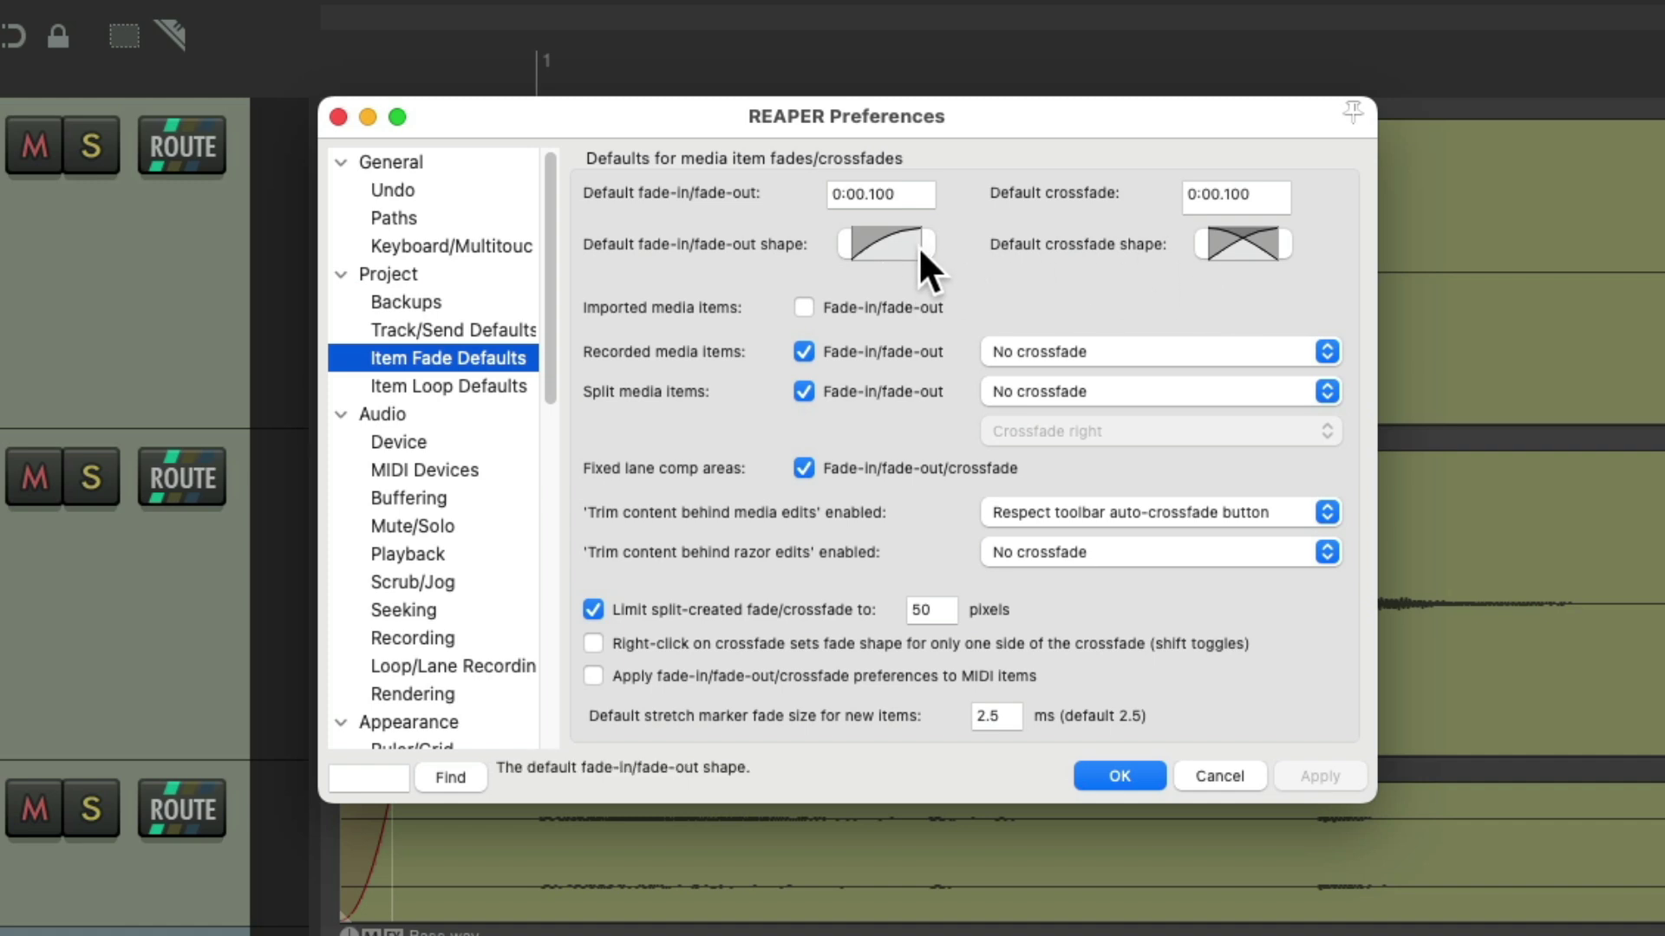
click(898, 230)
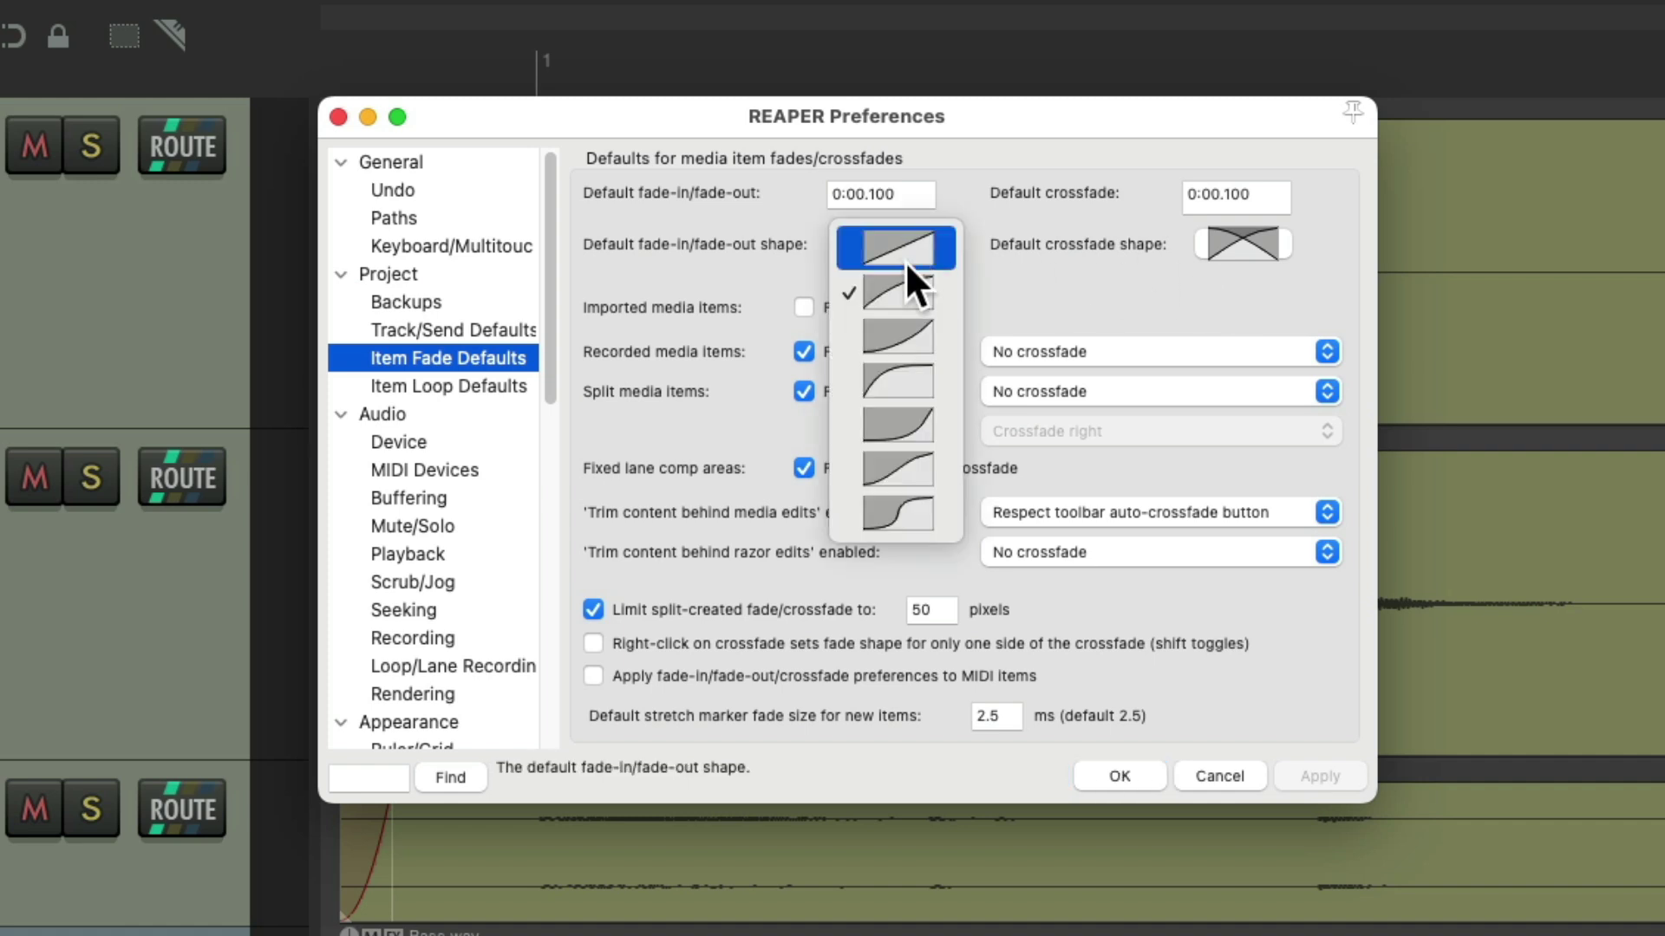
click(914, 321)
key(Return)
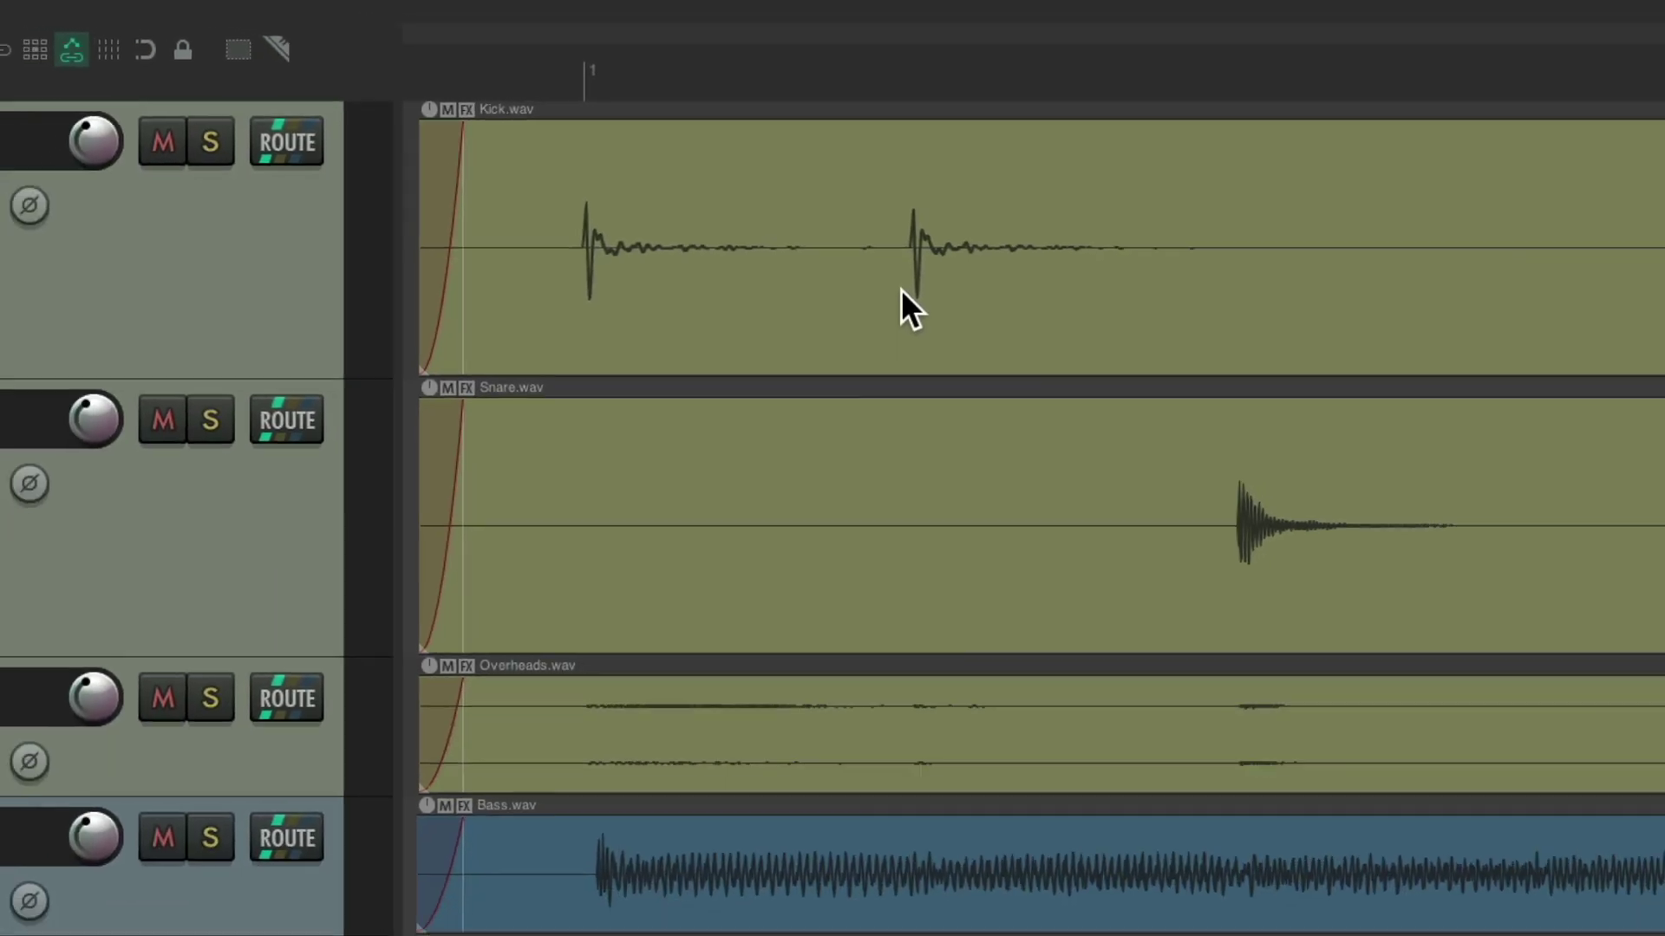
click(856, 325)
key(s)
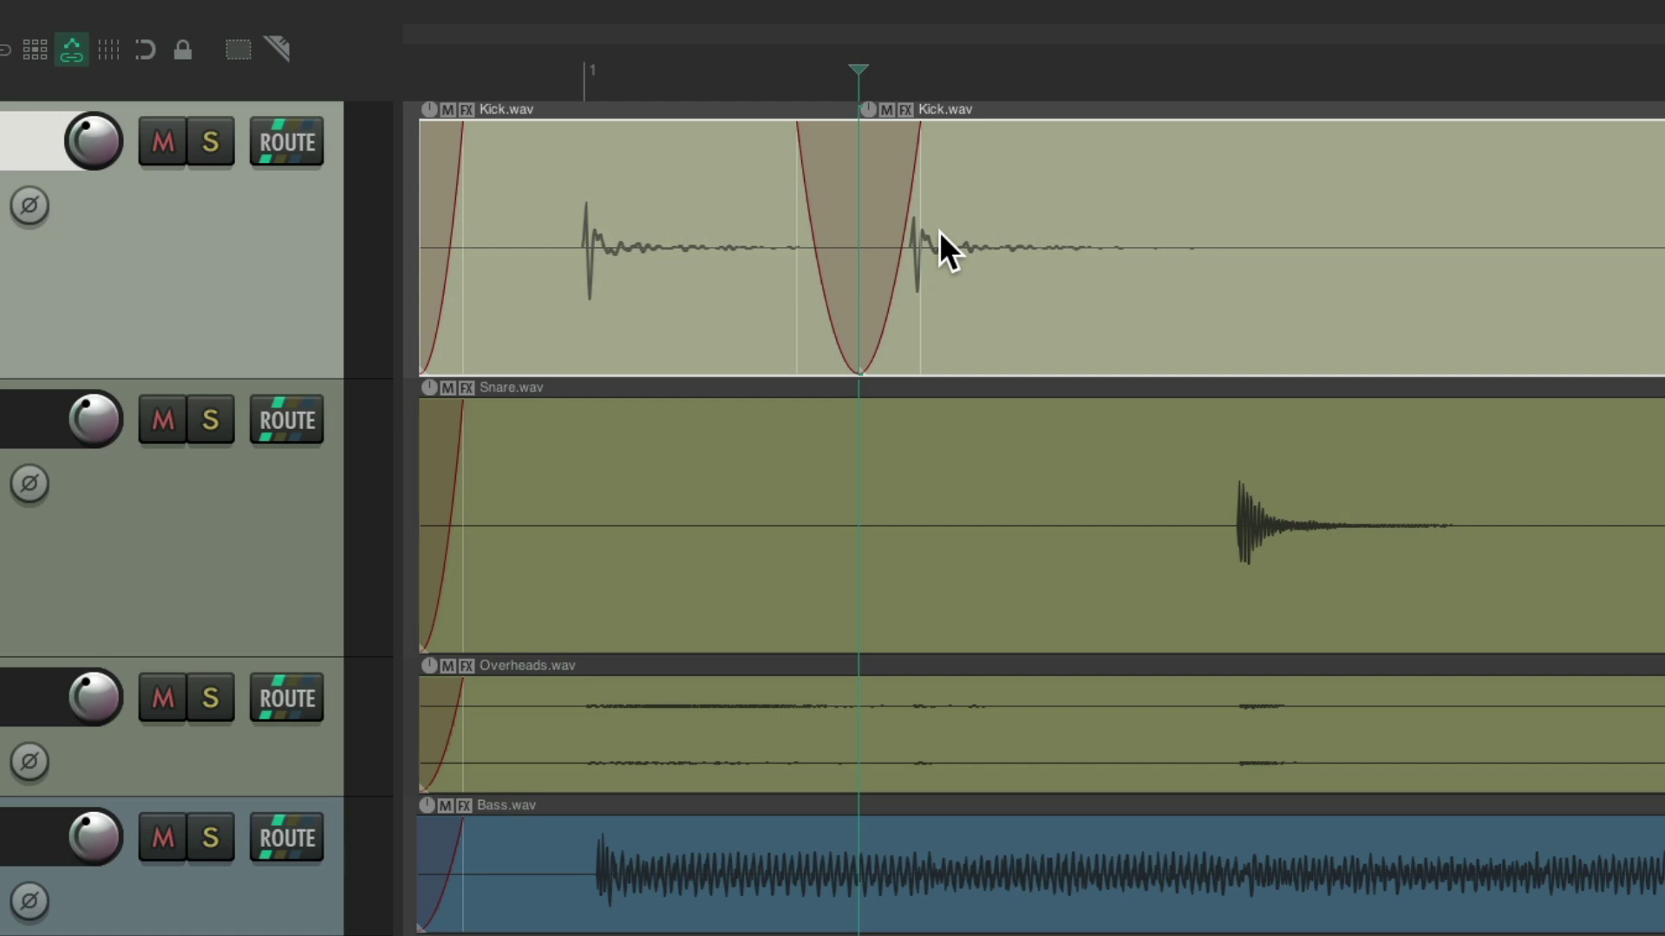
Disable the automatic fade-in/fade-out for split media items in the item fade defaults
key(super+comma)
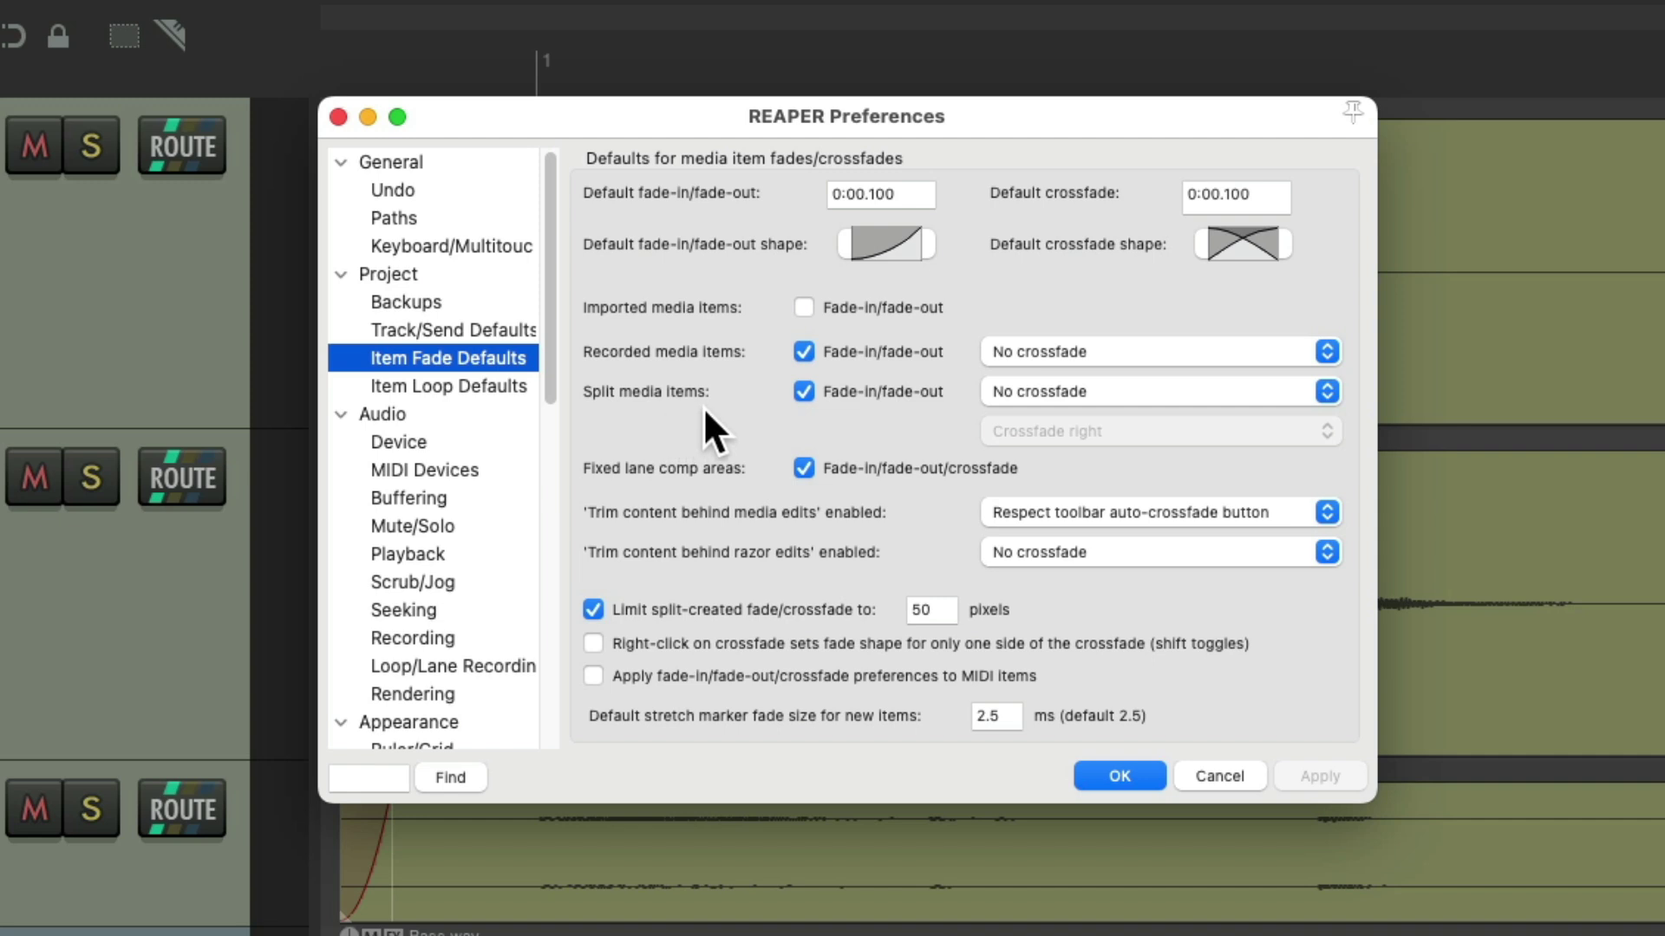
click(804, 392)
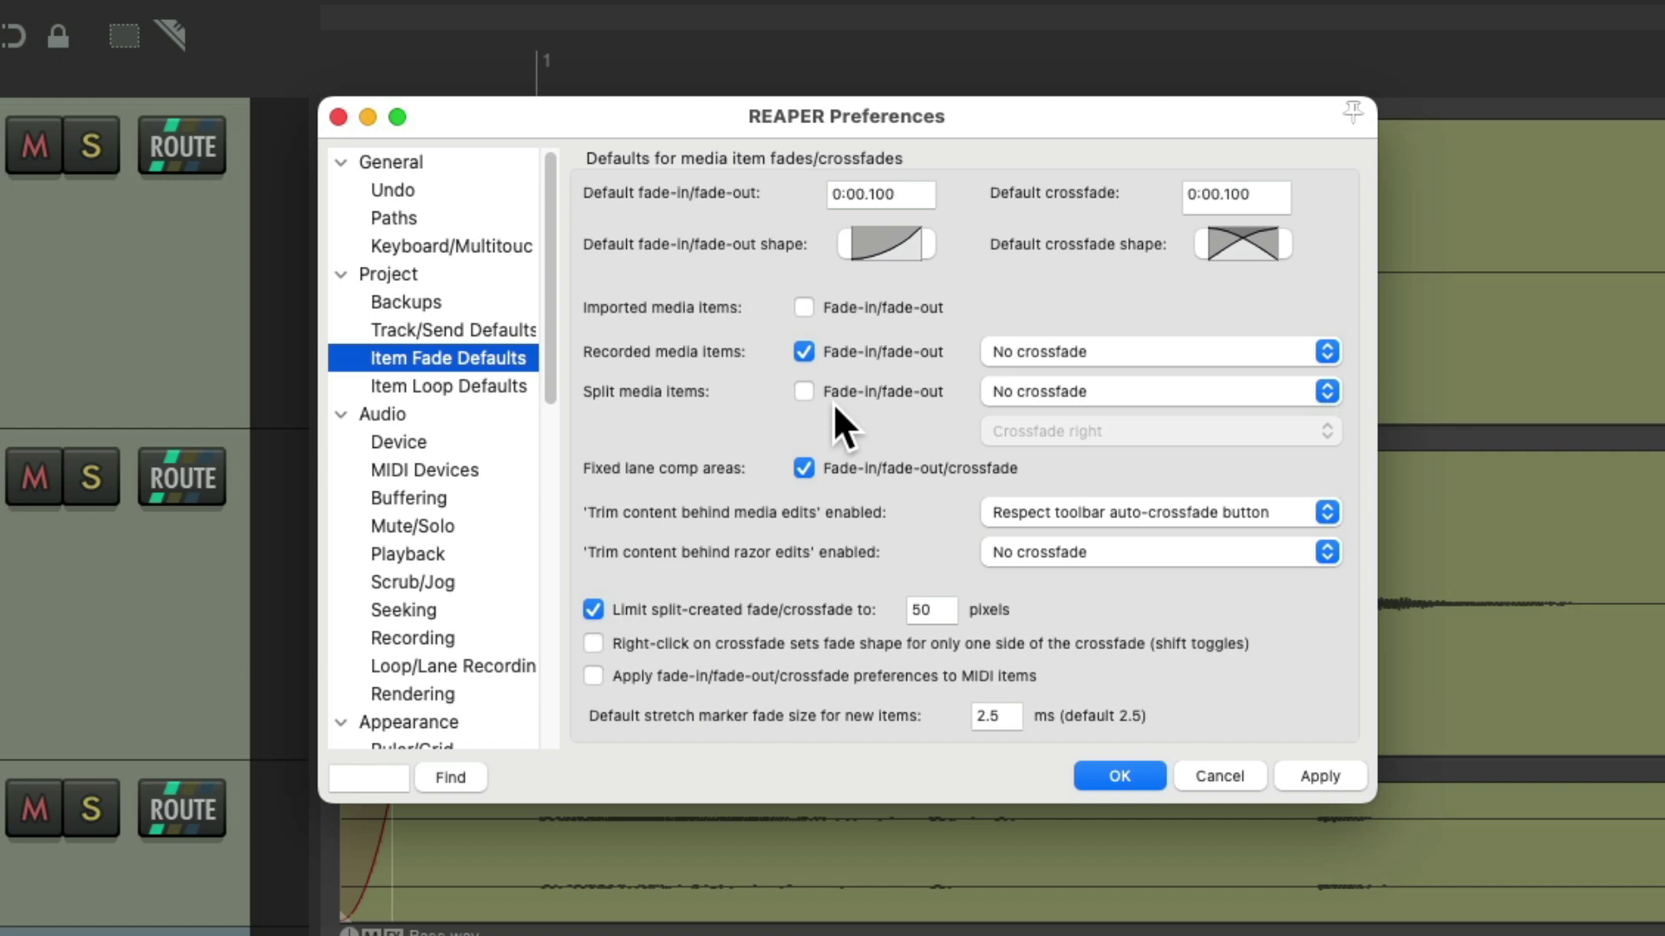
key(Return)
Split the Kick item between its first two hits and again after the second hit
click(845, 326)
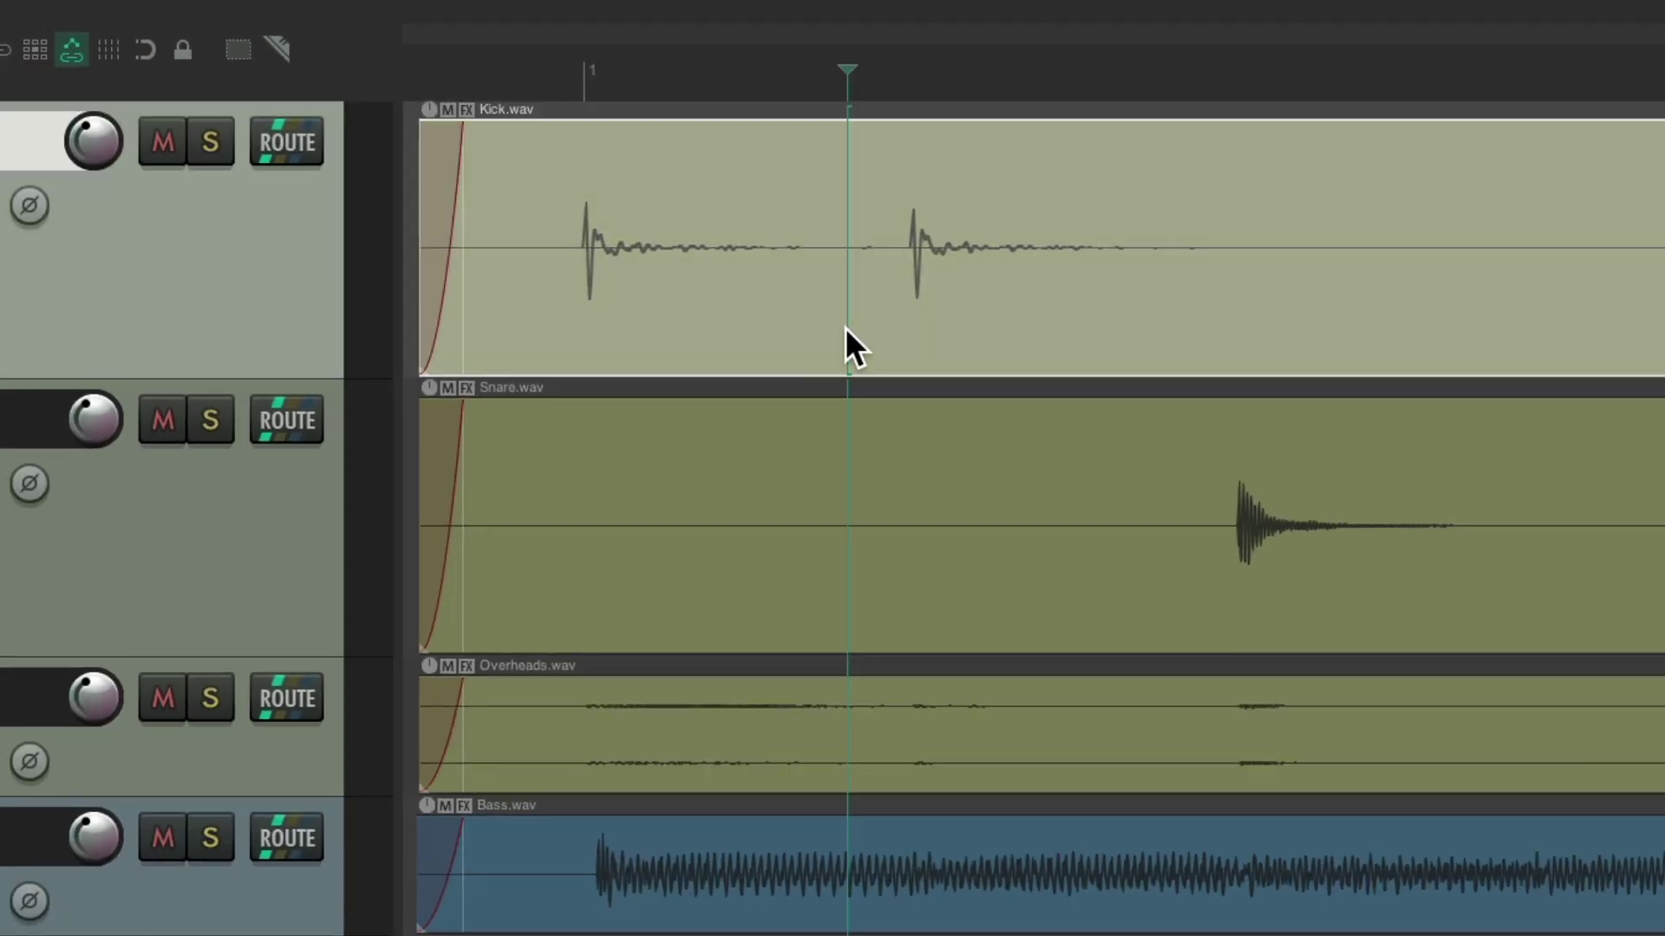
key(s)
click(1095, 325)
key(s)
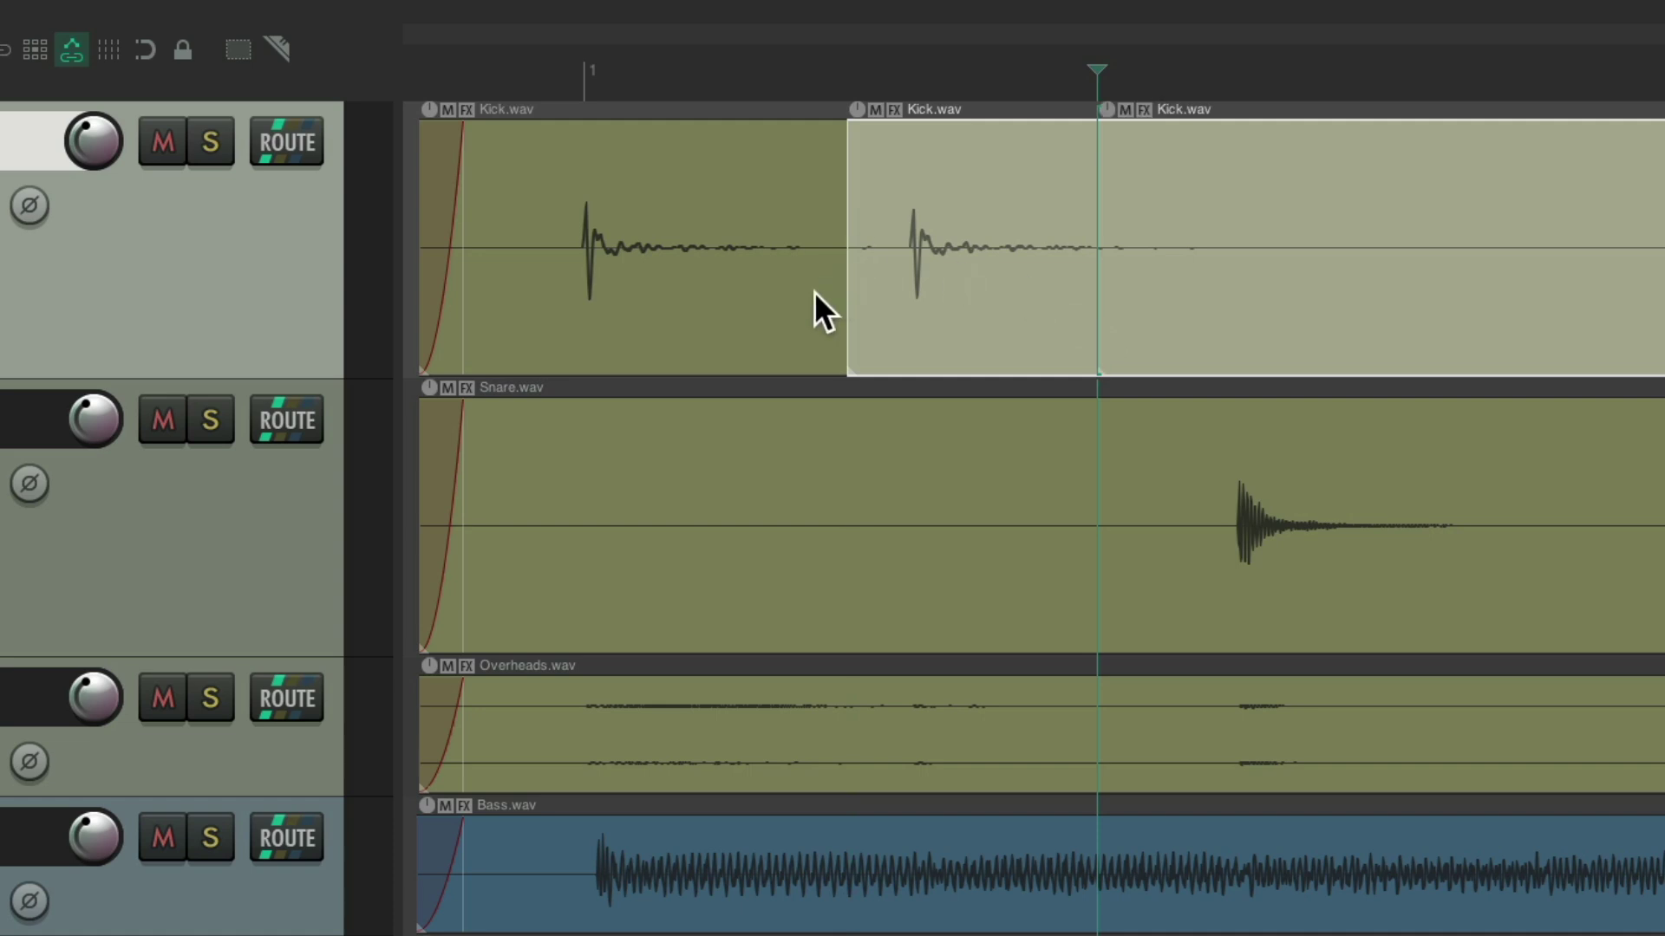
Enable automatic fade-in/fade-out for split media items and set their crossfade behaviour to "Overlap and crossfade" in the item fade defaults
key(super+comma)
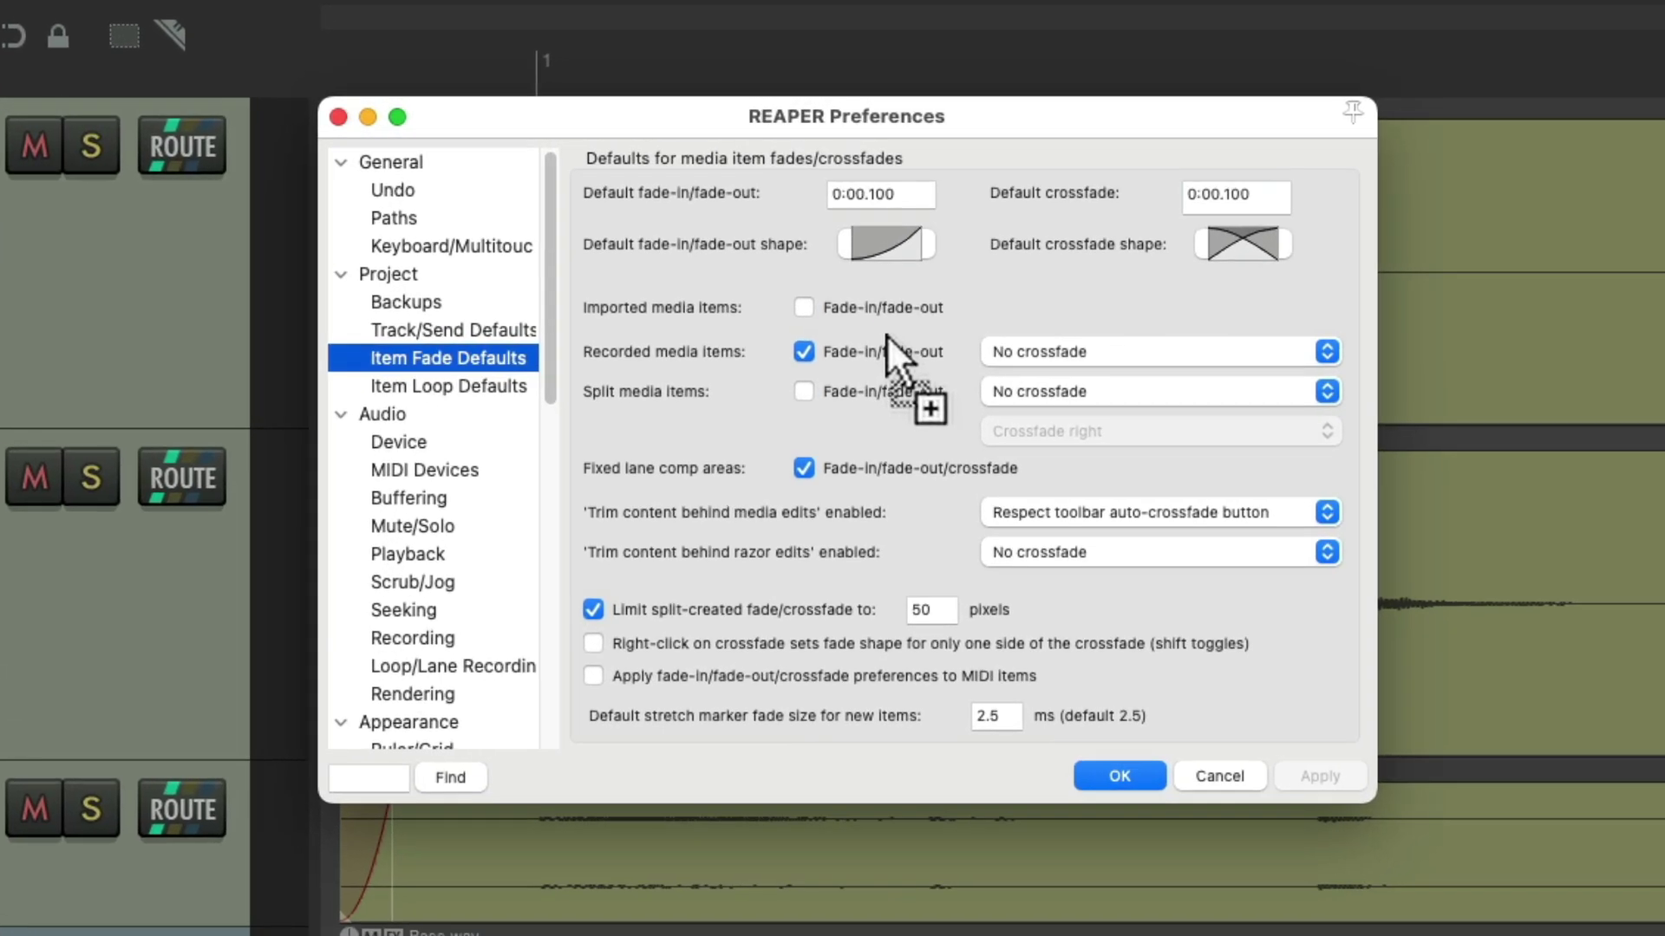
click(805, 390)
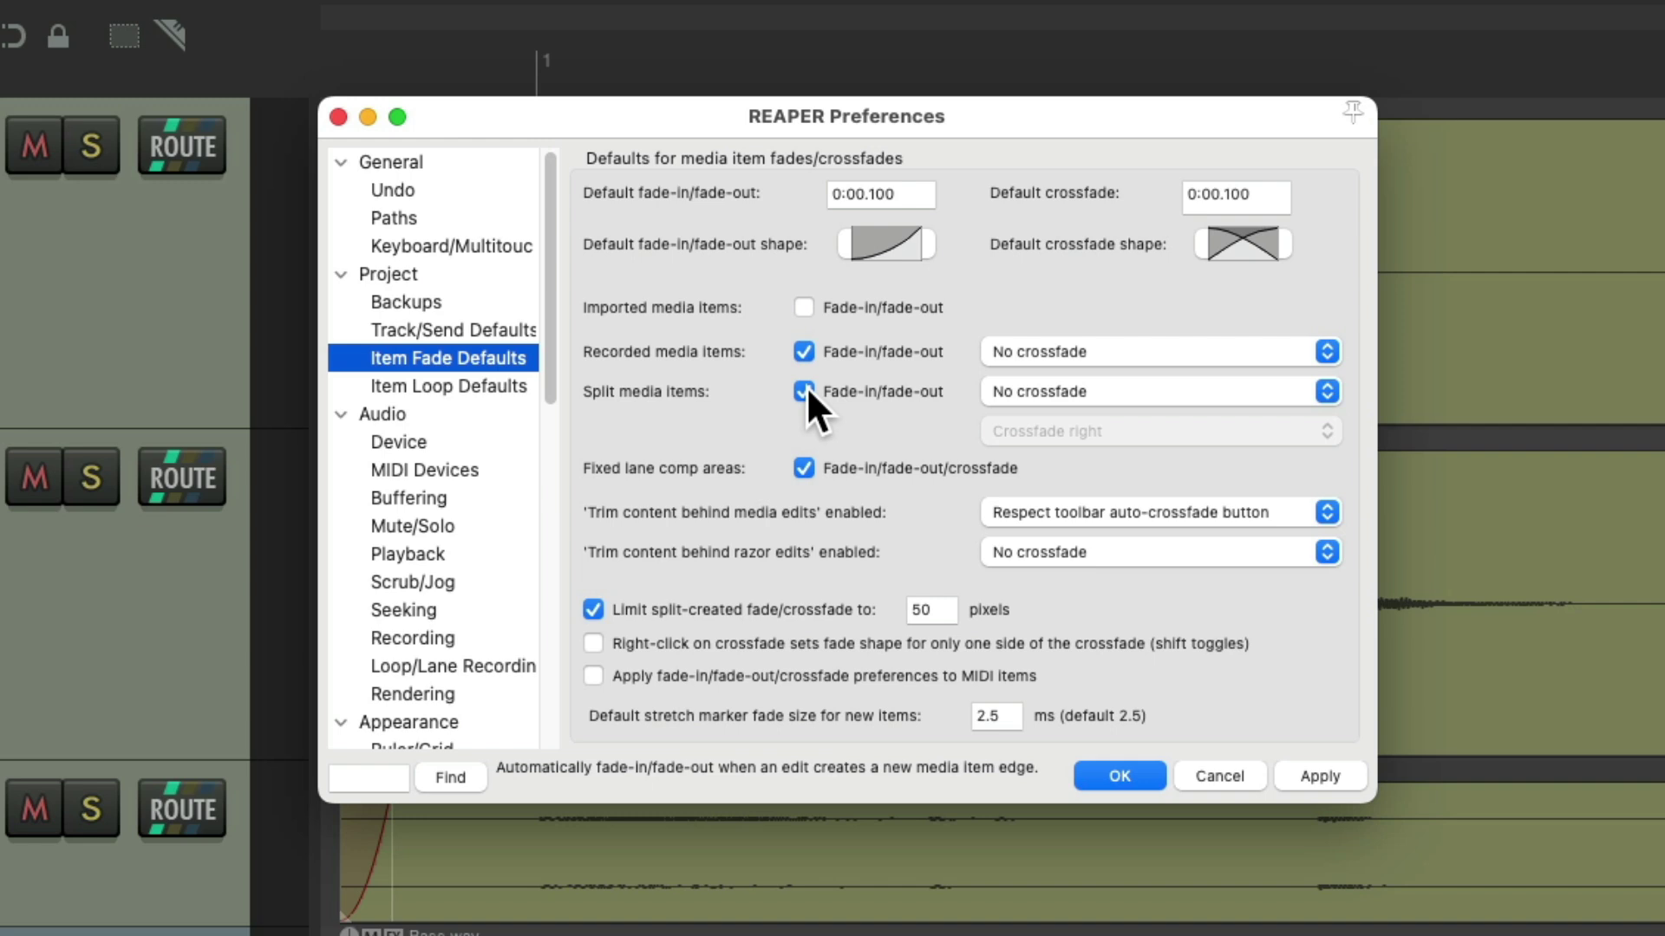
click(1126, 392)
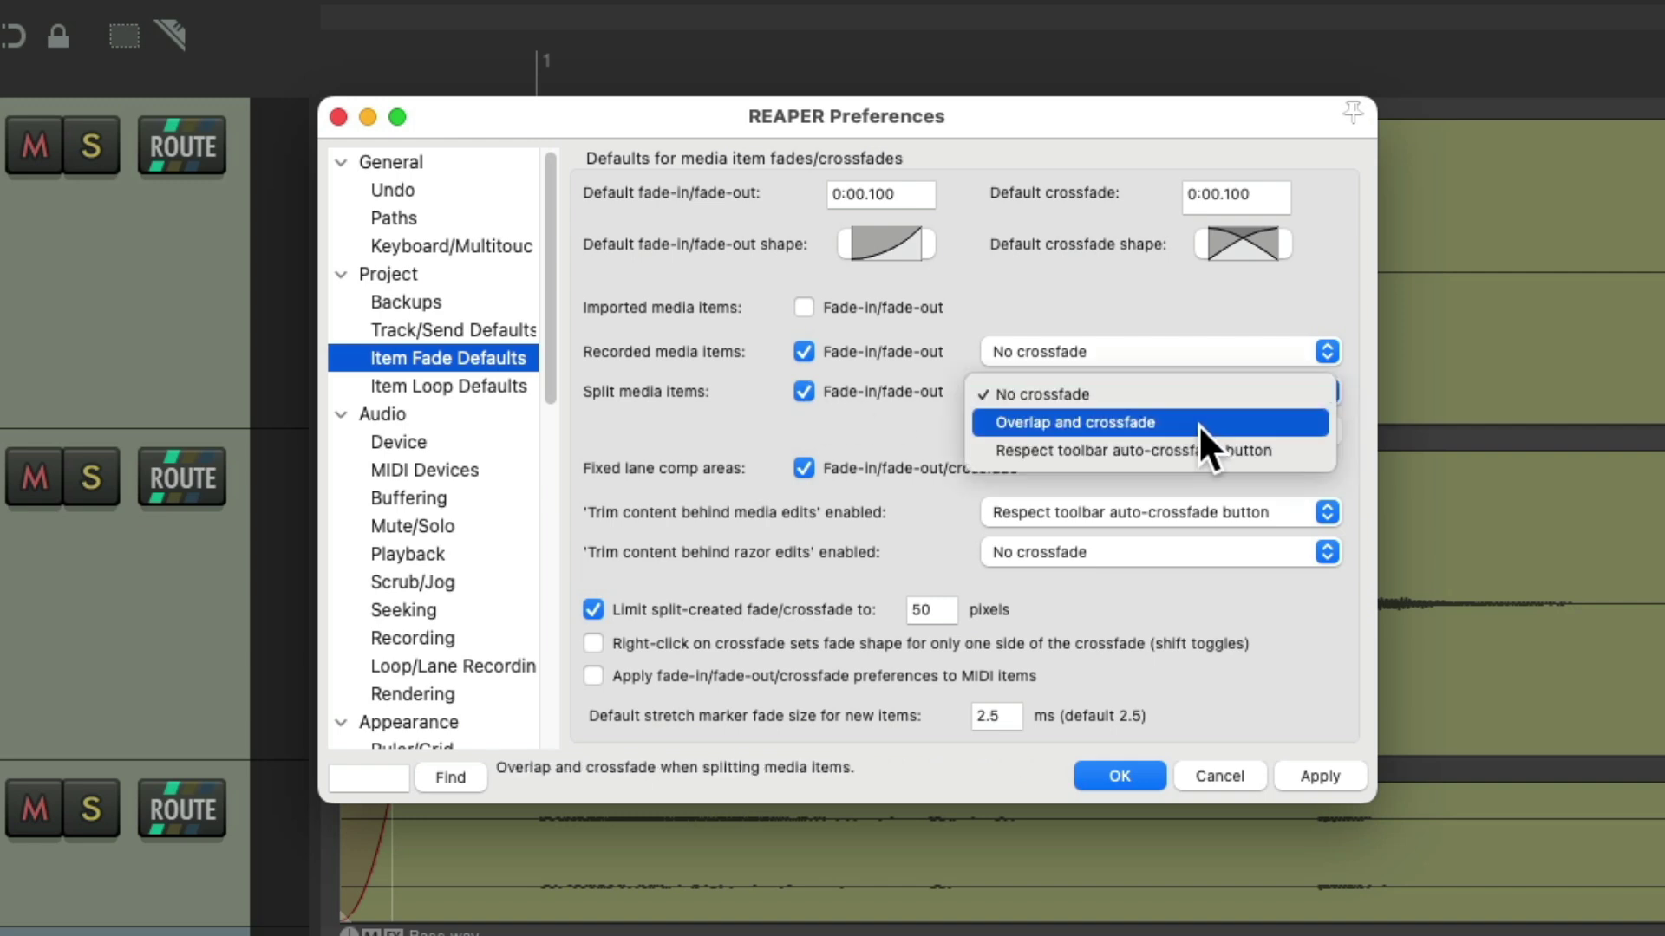
click(1198, 424)
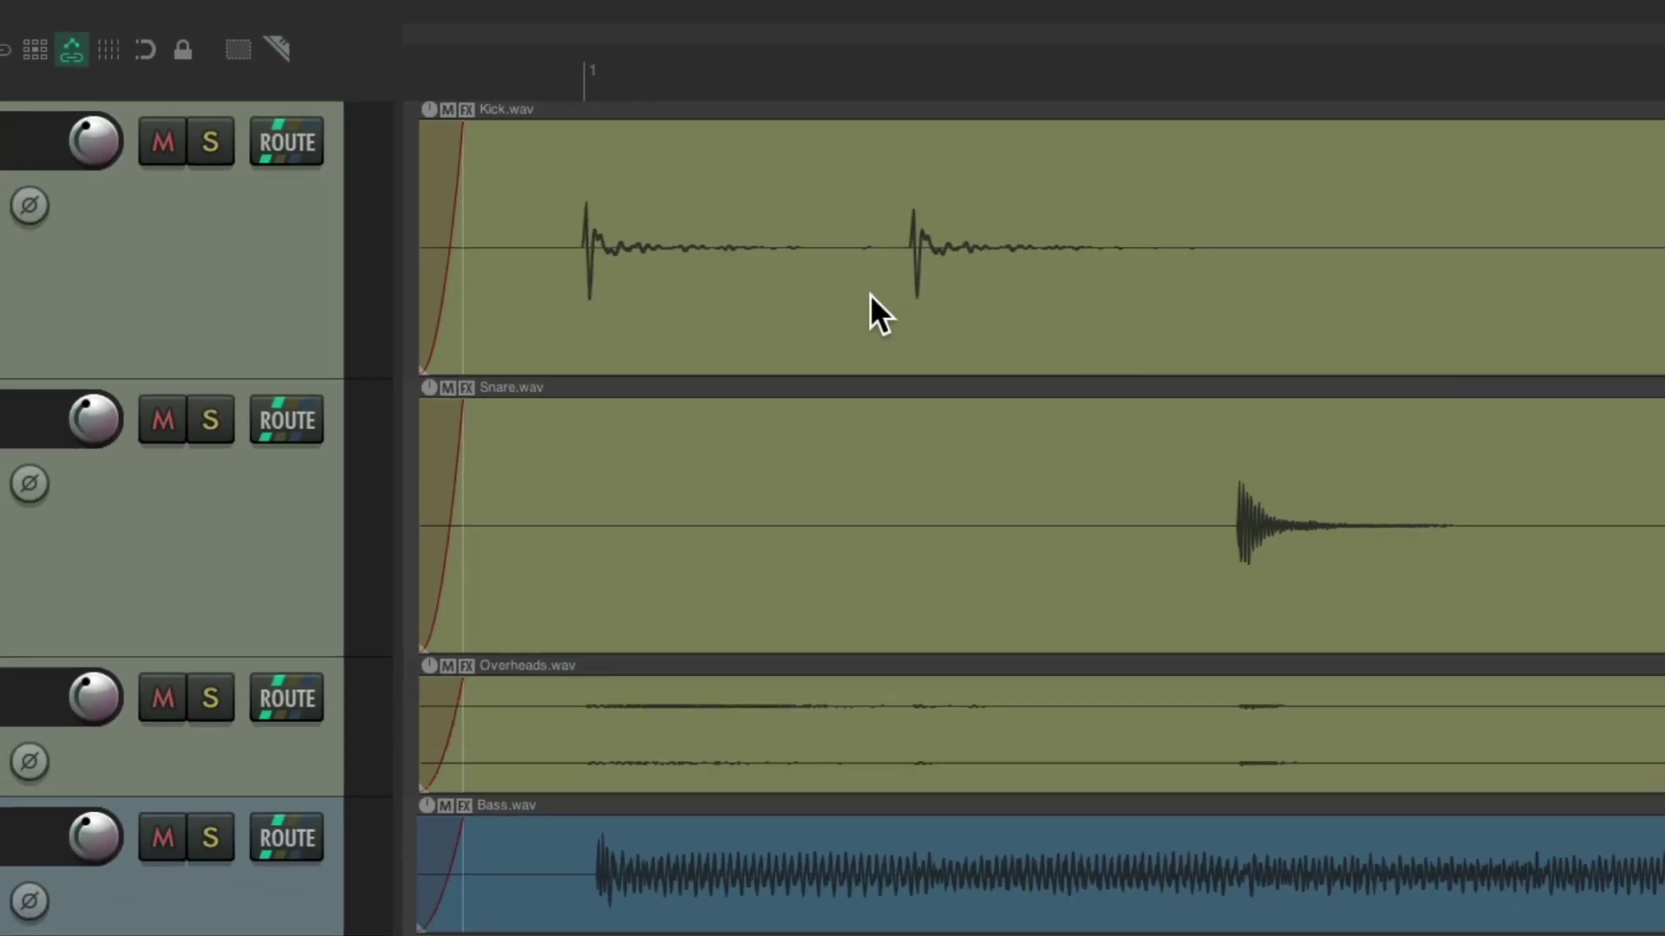
Split the Kick item between its first two hits, and repeat the split at the same spot with "Crossfade left" placement
click(834, 311)
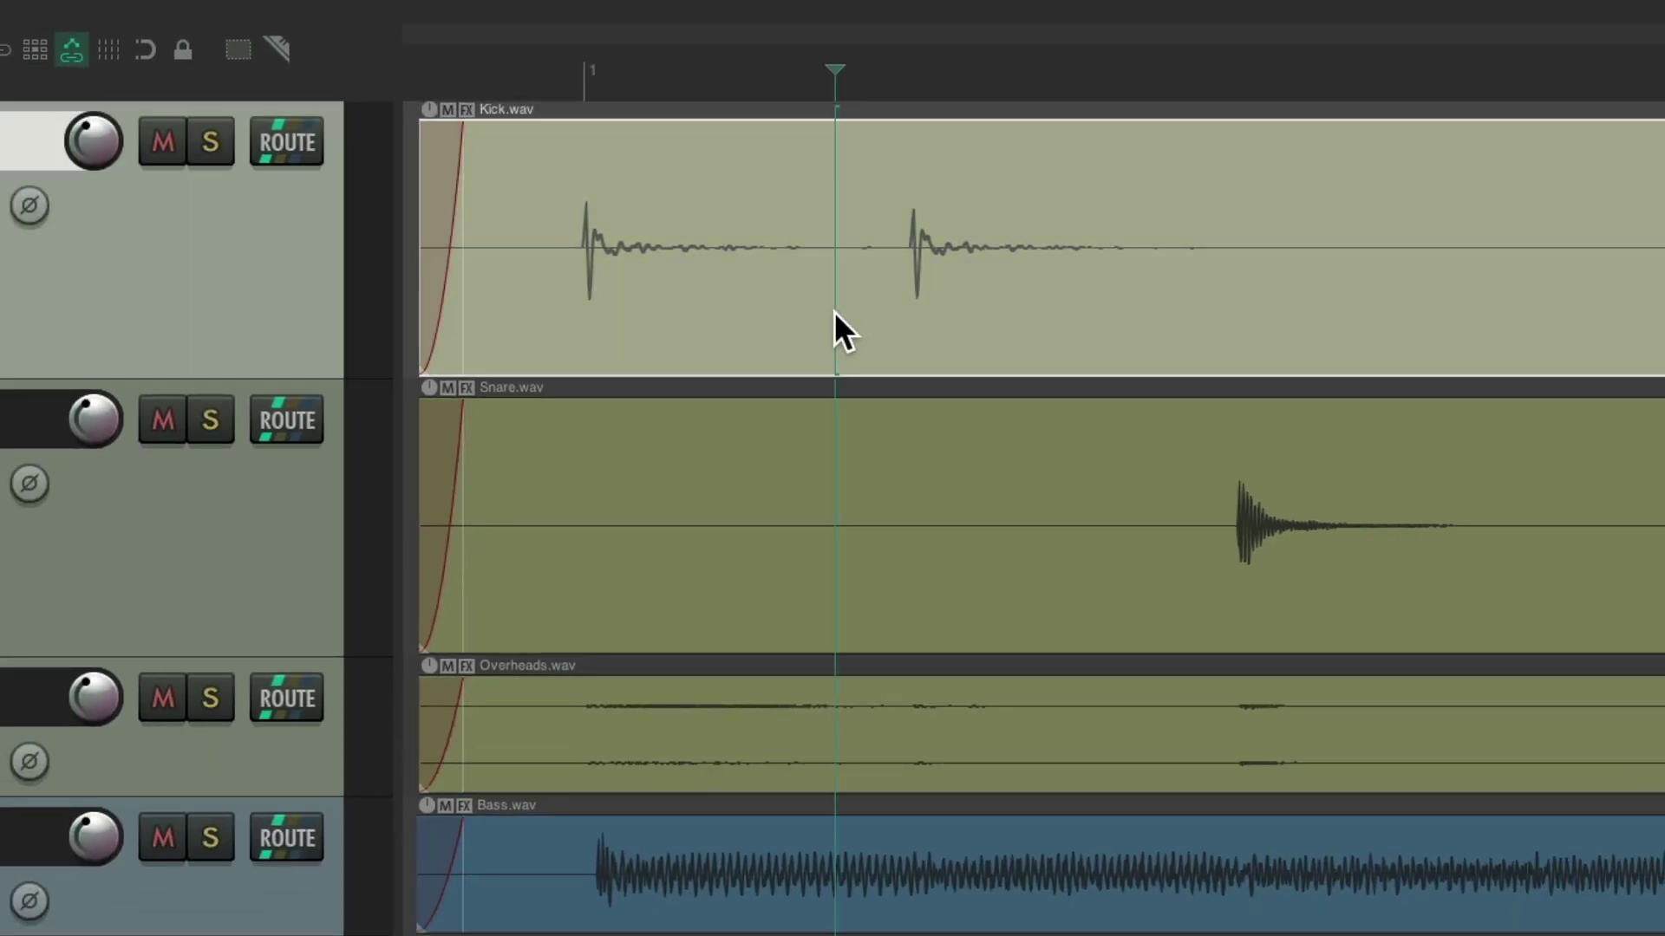
key(s)
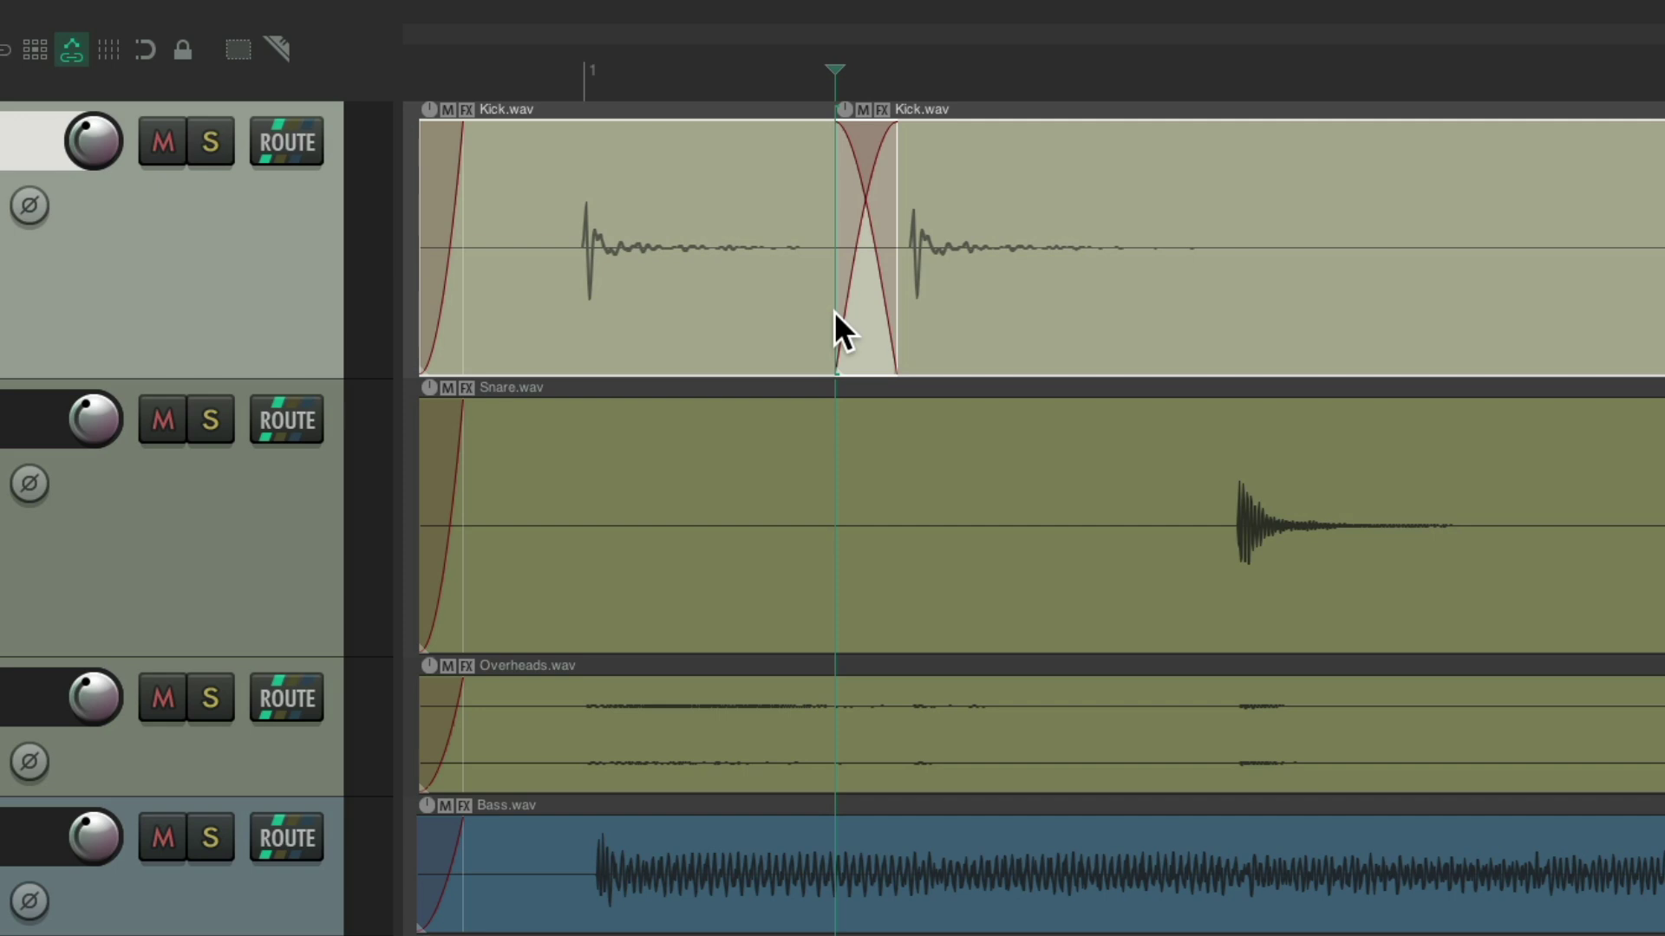
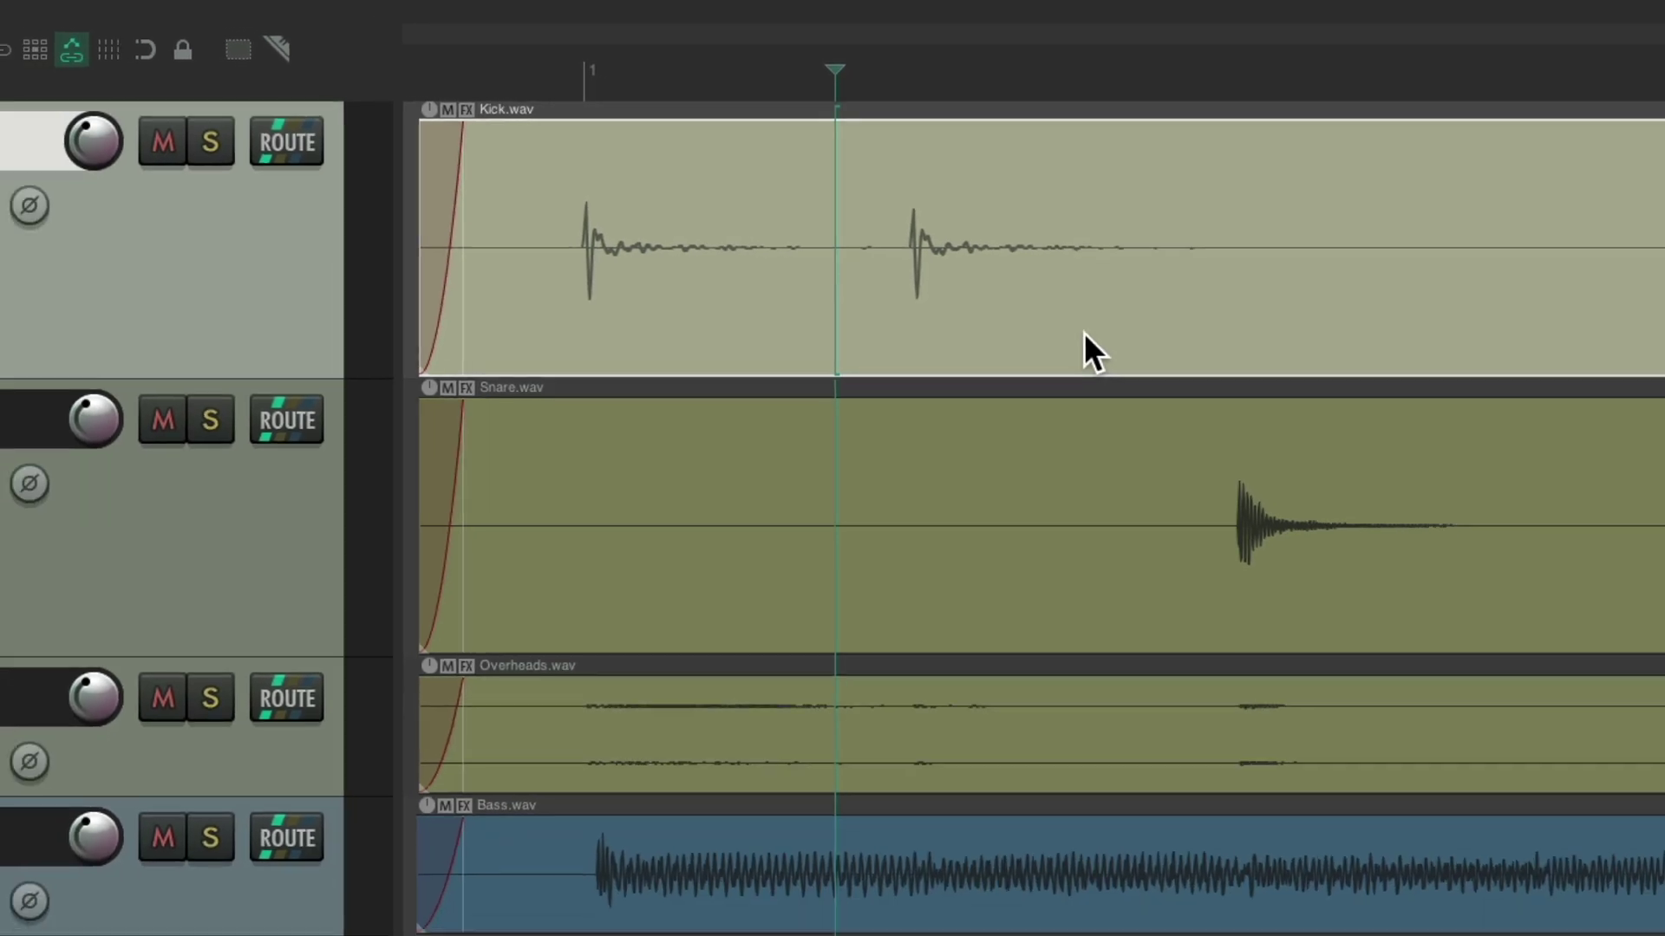
key(s)
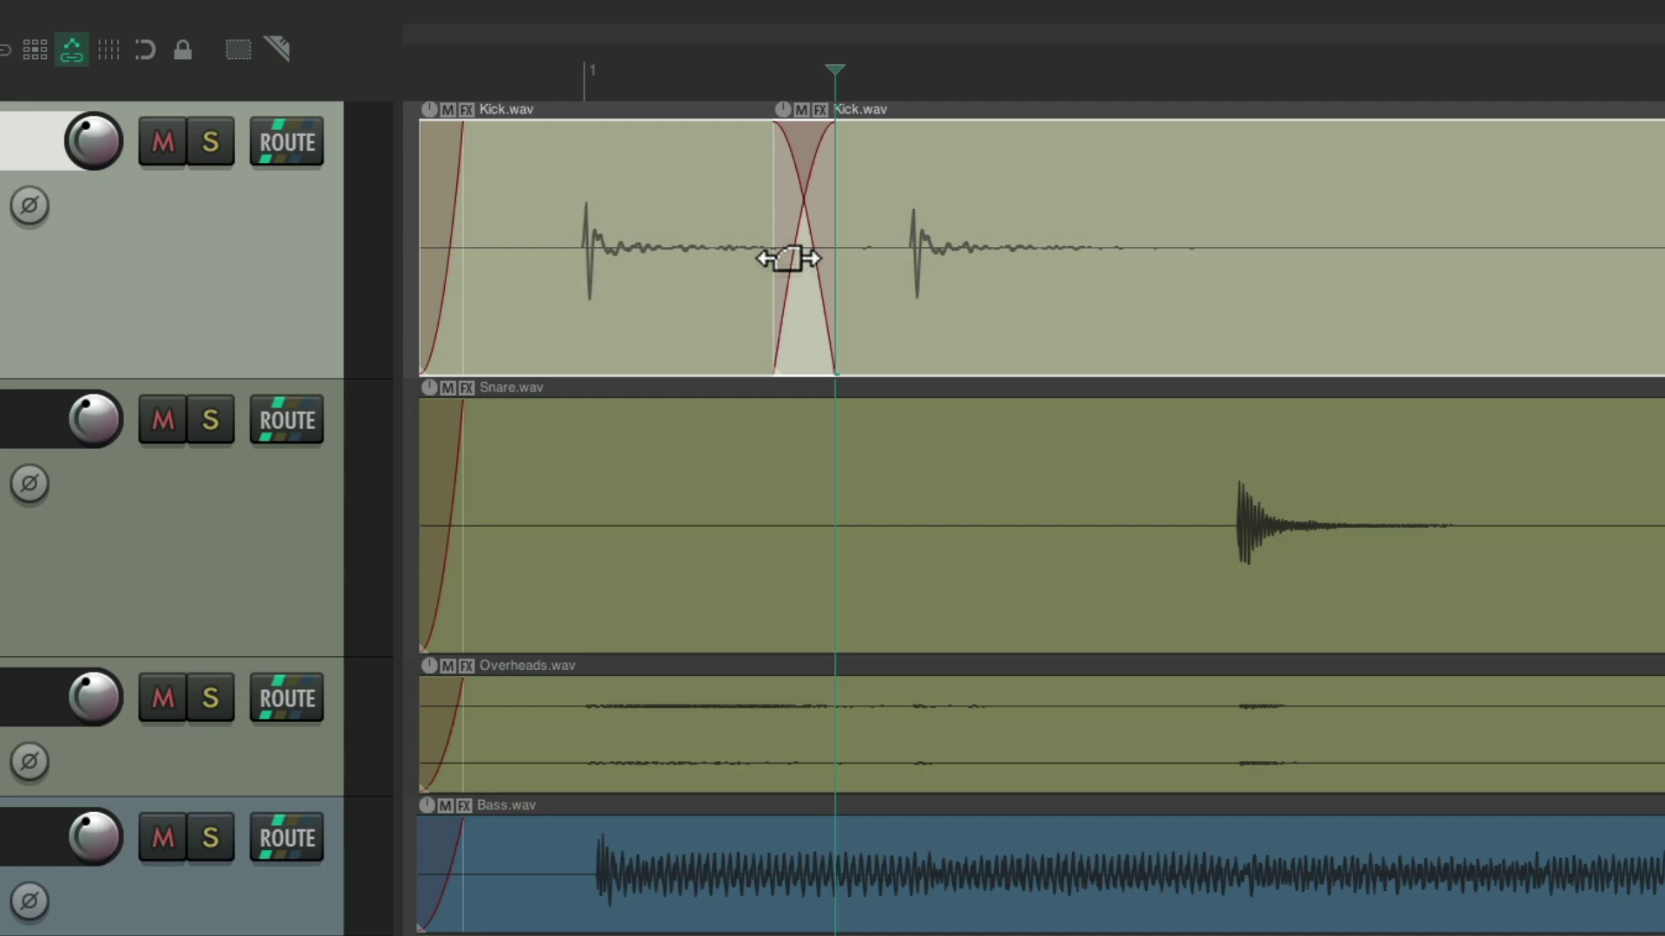
Set the crossfade placement for split media items to "Crossfade center" and test it by splitting the Kick item at the edit cursor
key(super+comma)
click(1126, 431)
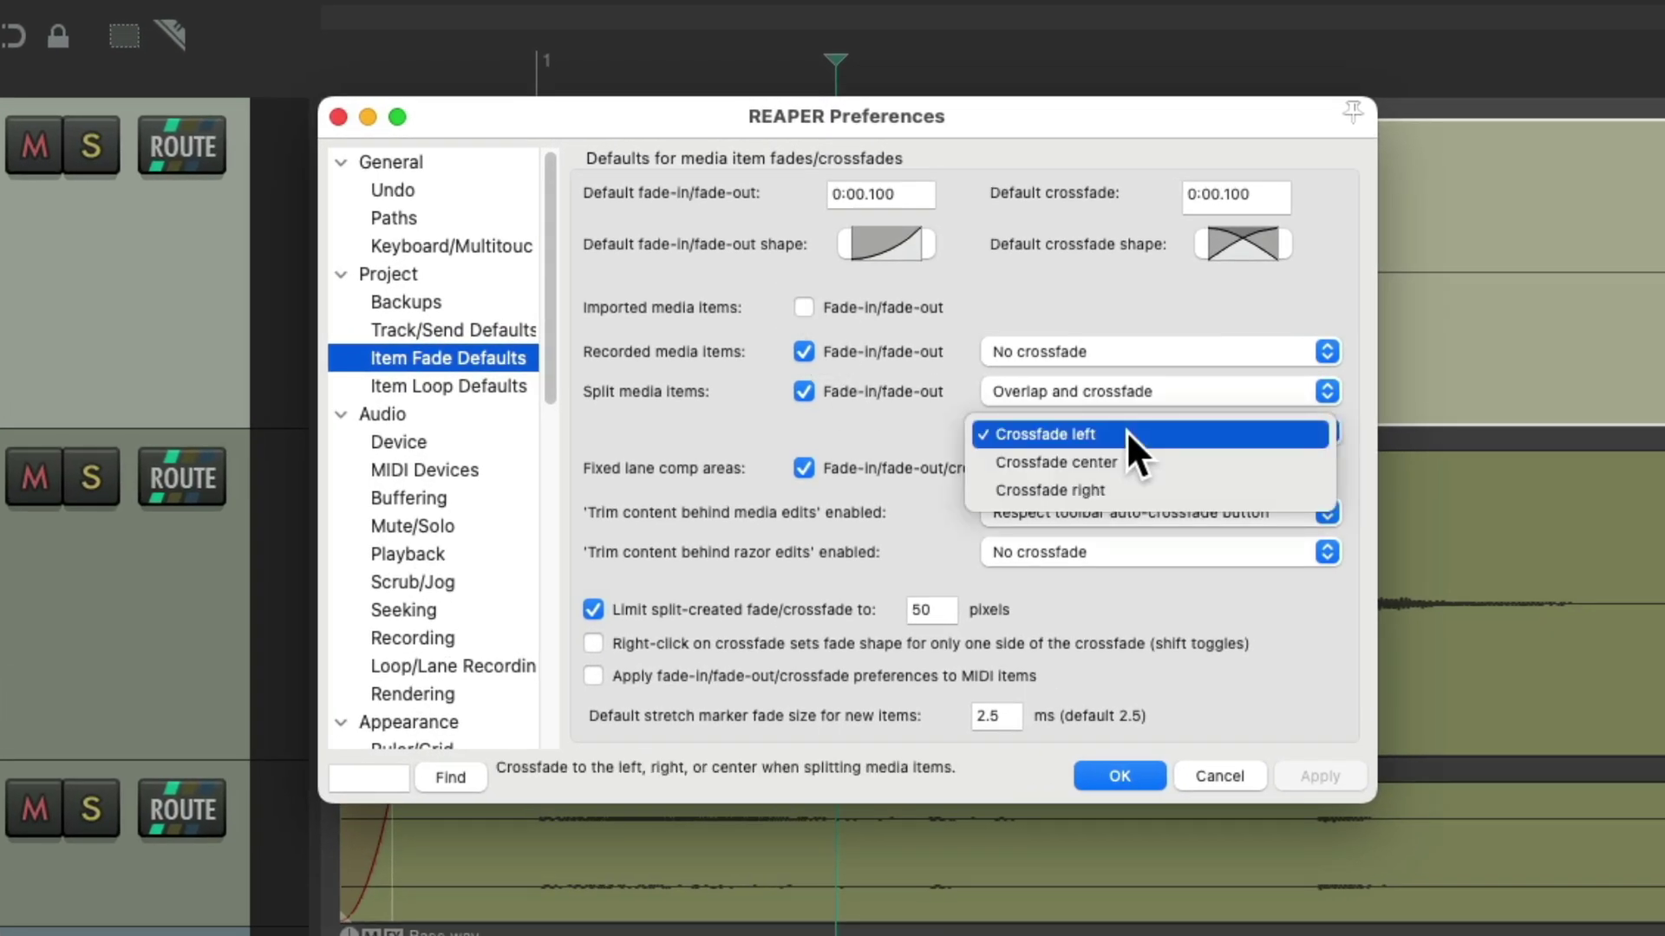
click(1136, 462)
key(Return)
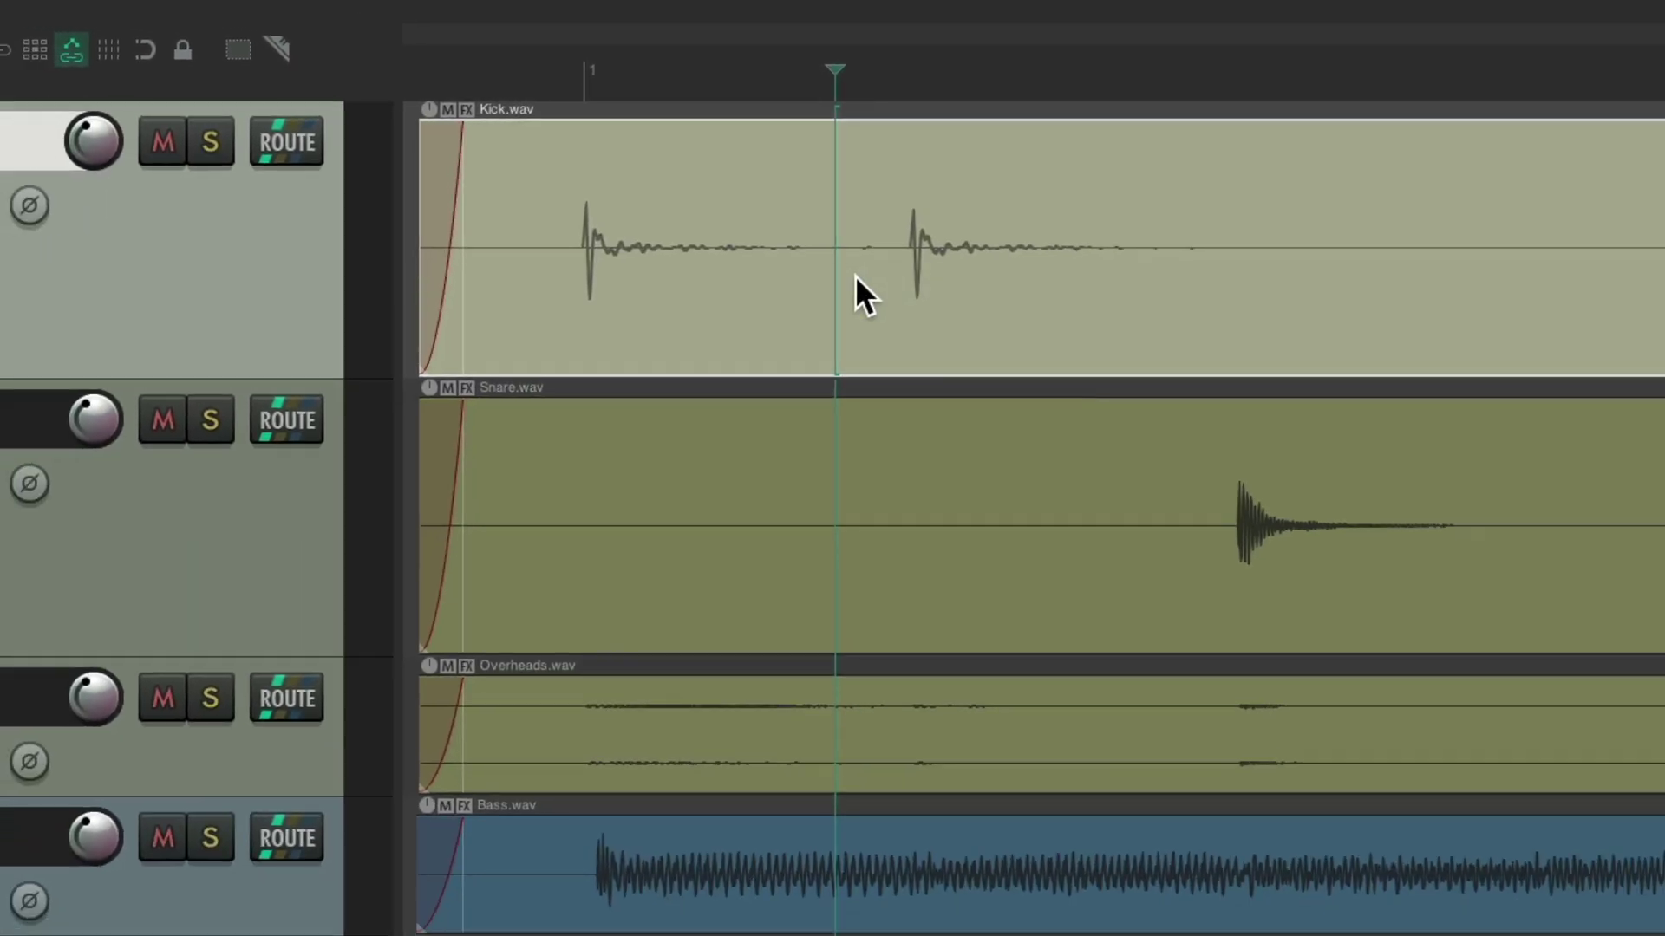
key(s)
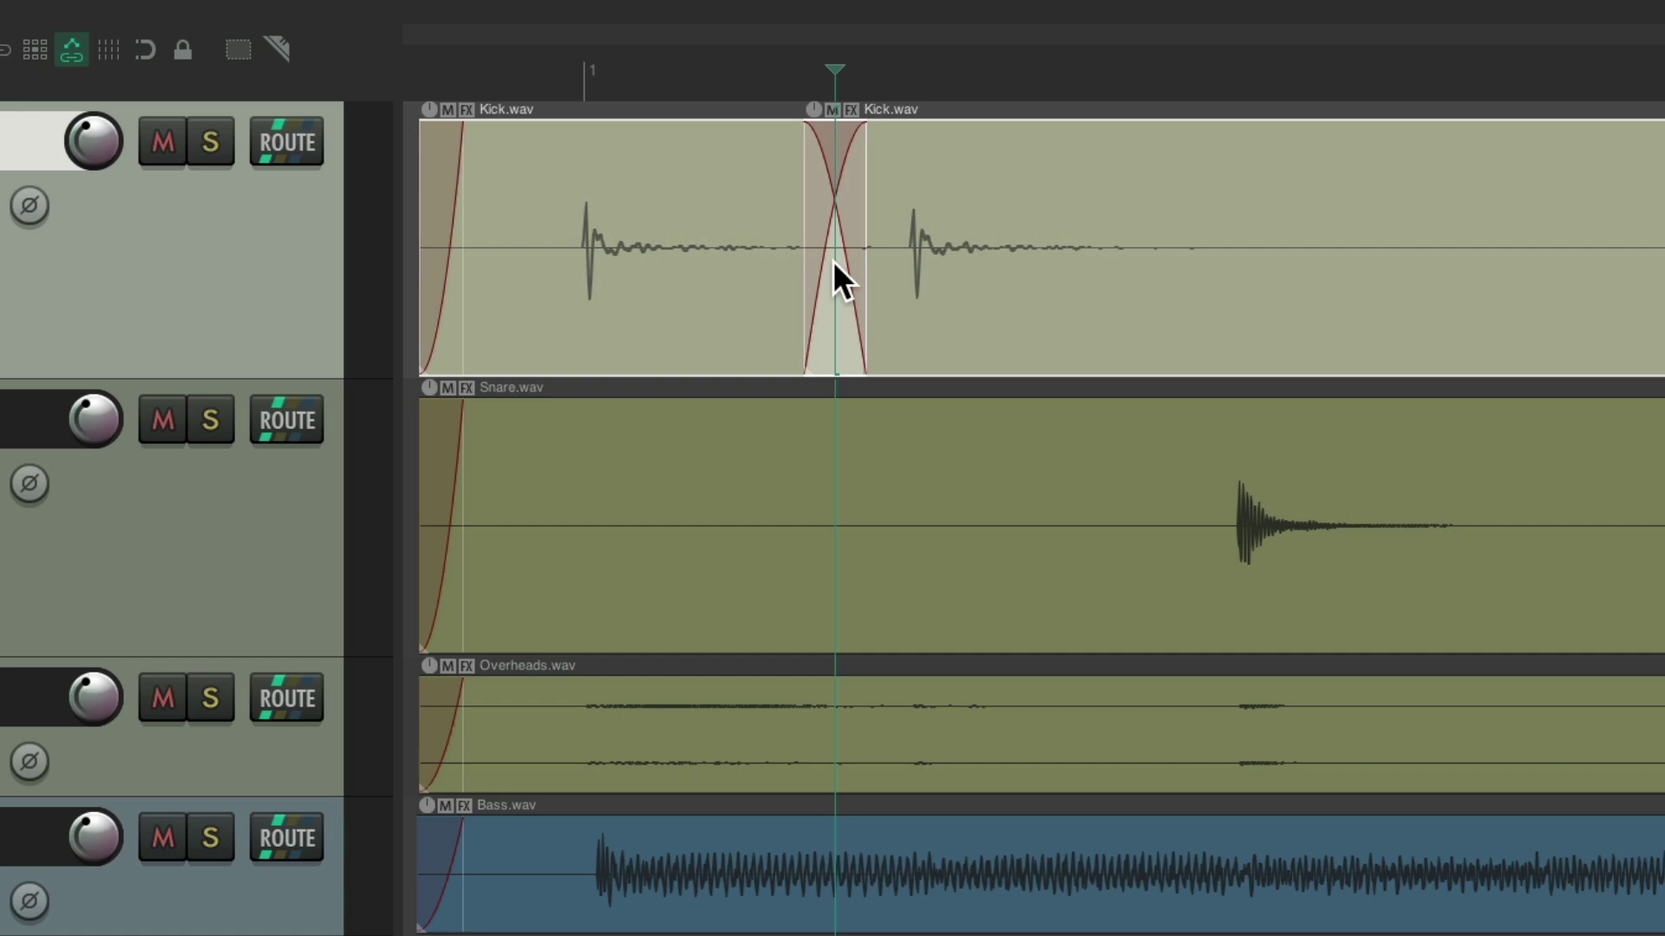
Set split media items to "Respect toolbar auto-crossfade button" and test-split the Kick item with auto-crossfade on and off, undoing each split
key(super+comma)
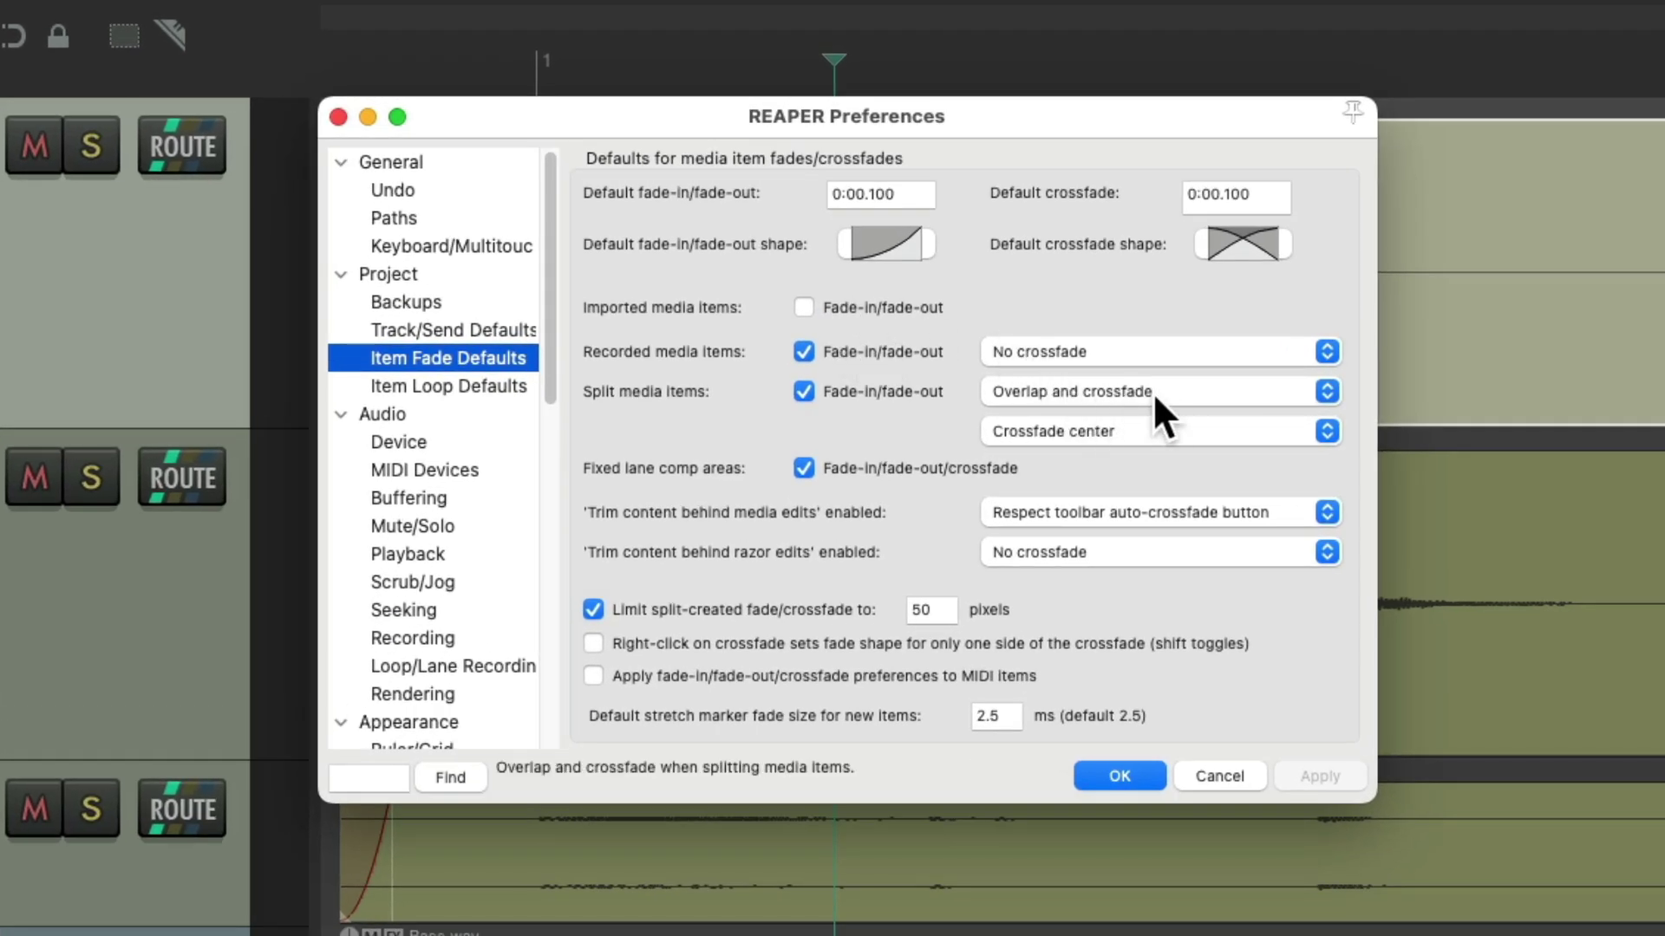
click(1169, 392)
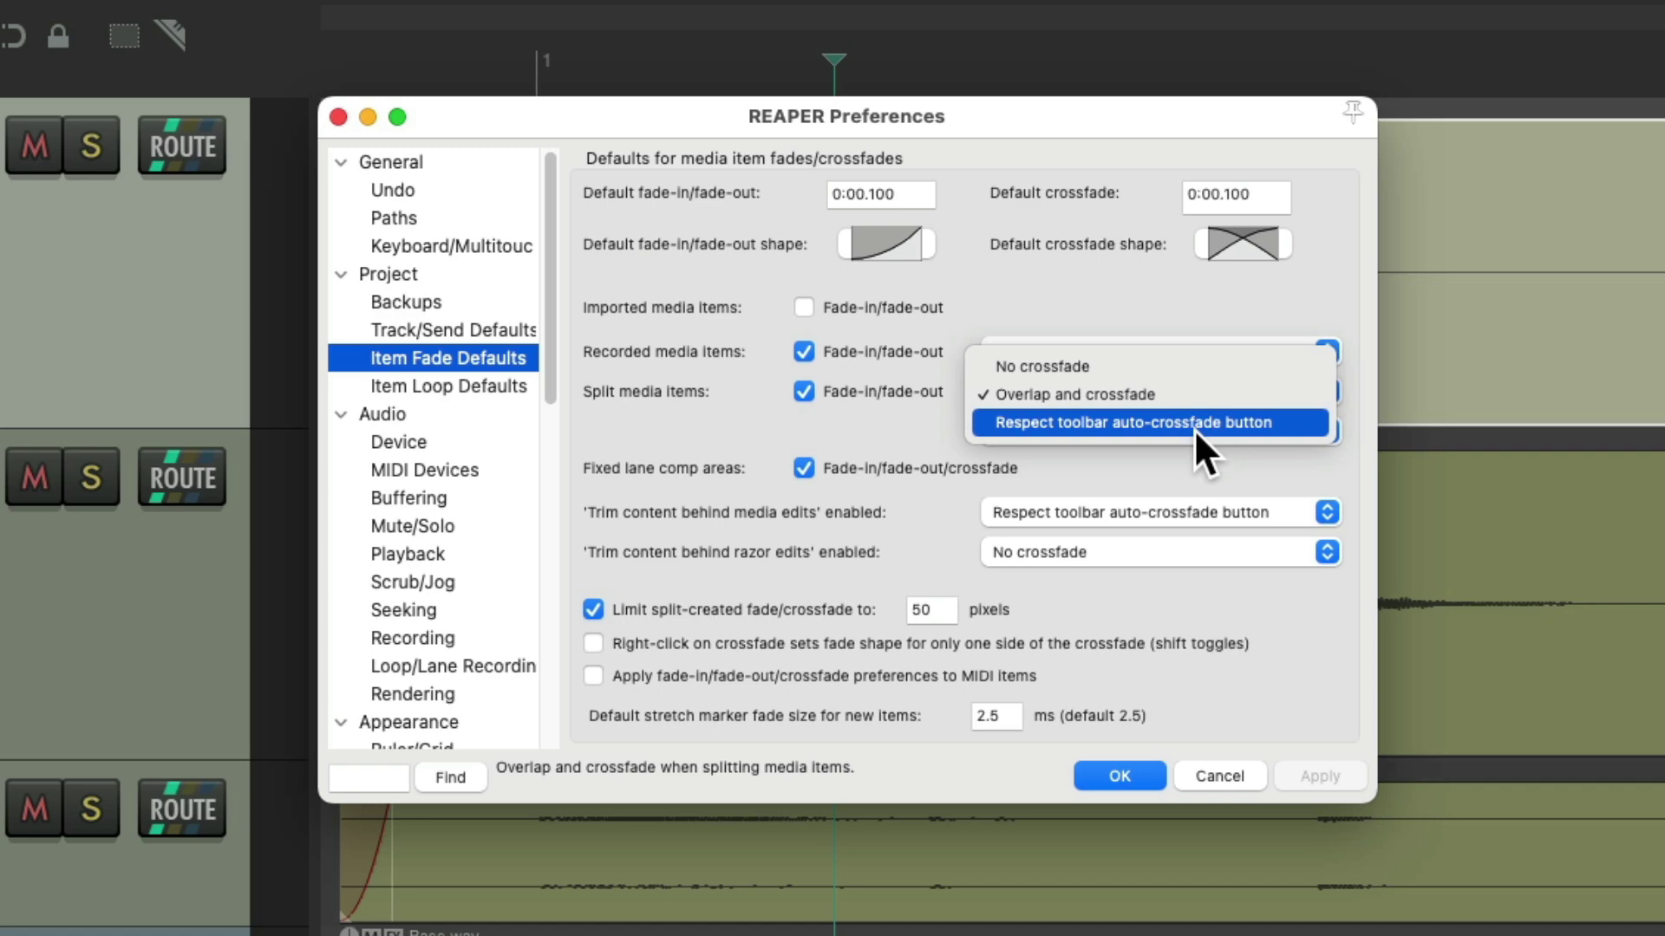
click(1193, 424)
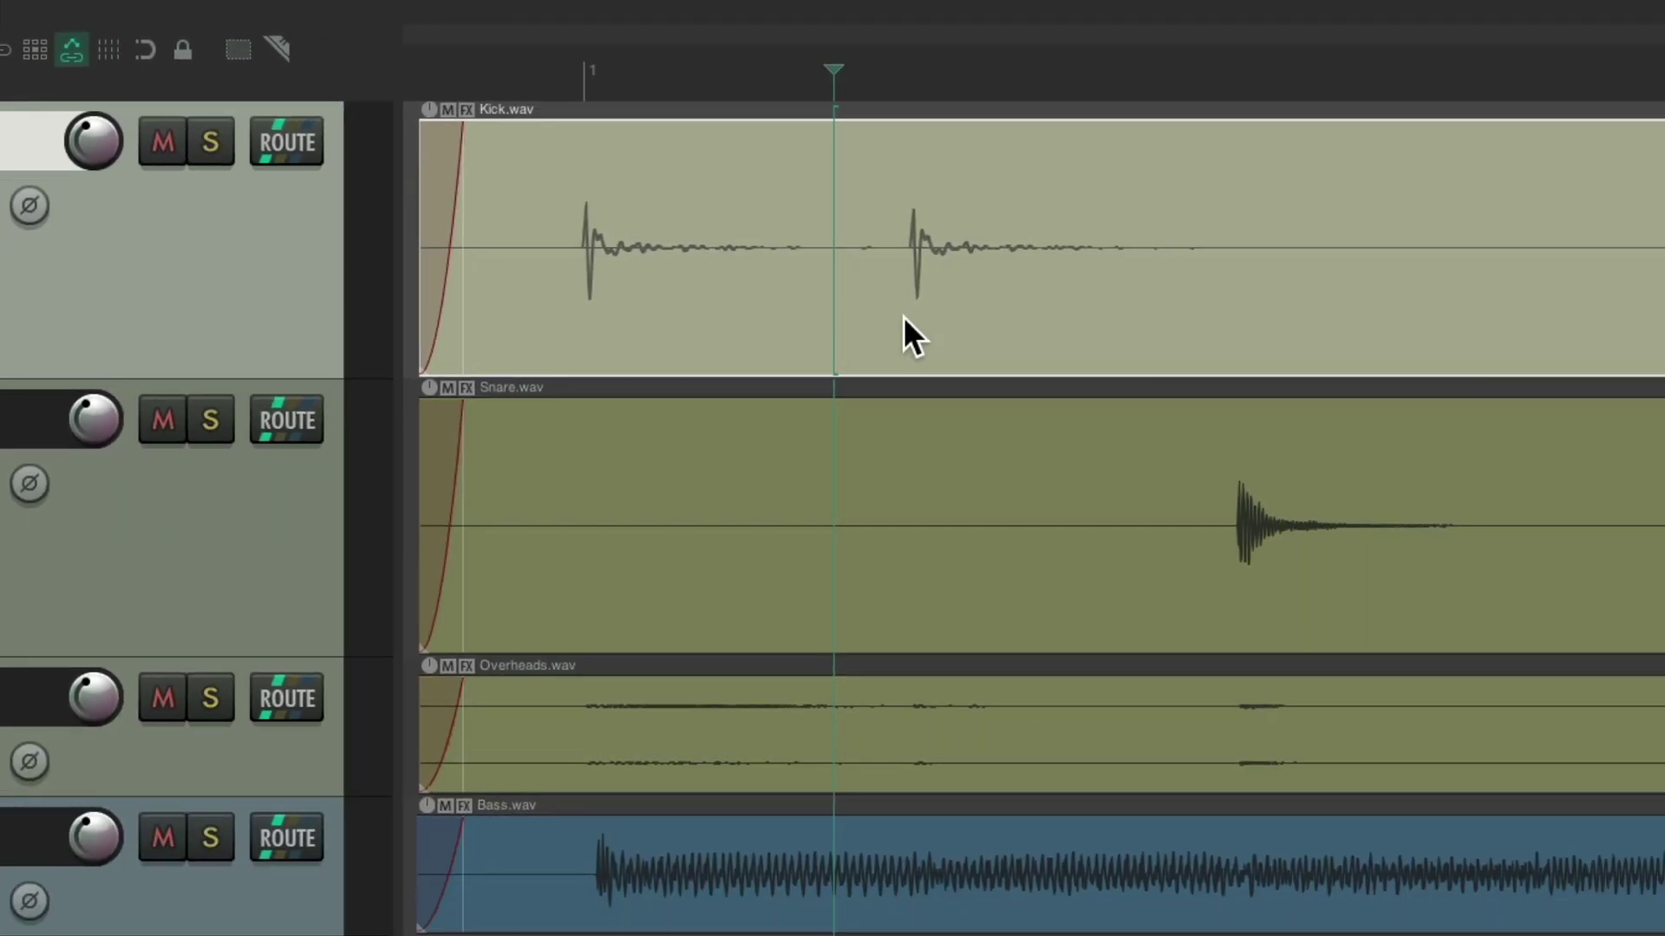
key(s)
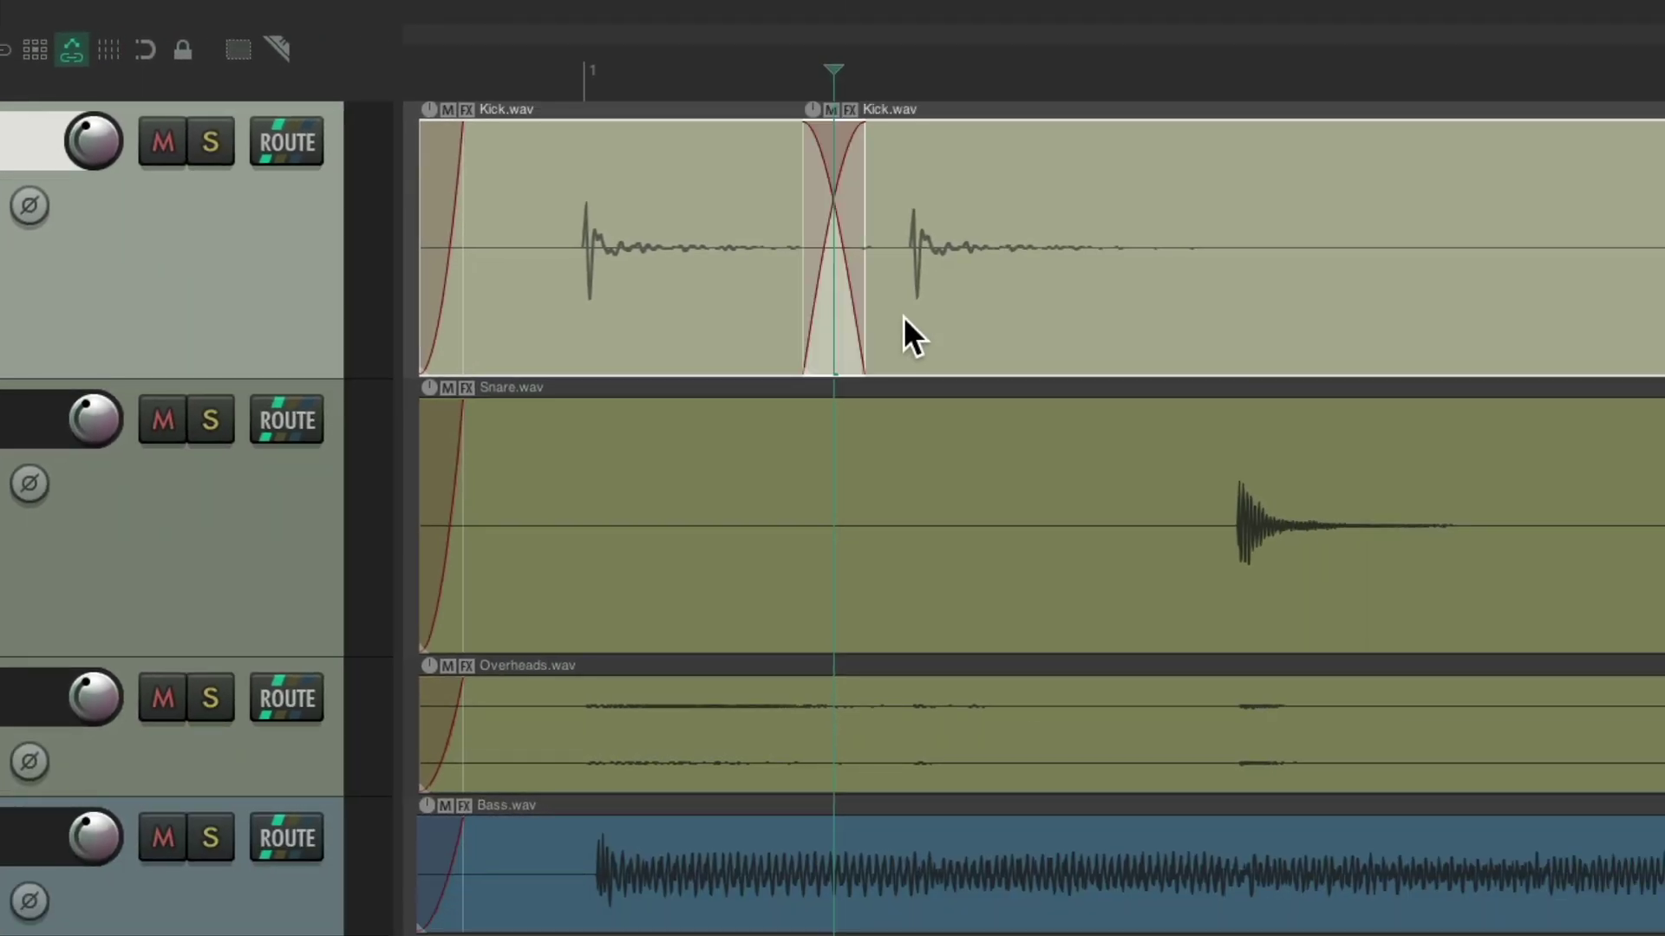
key(ctrl+z)
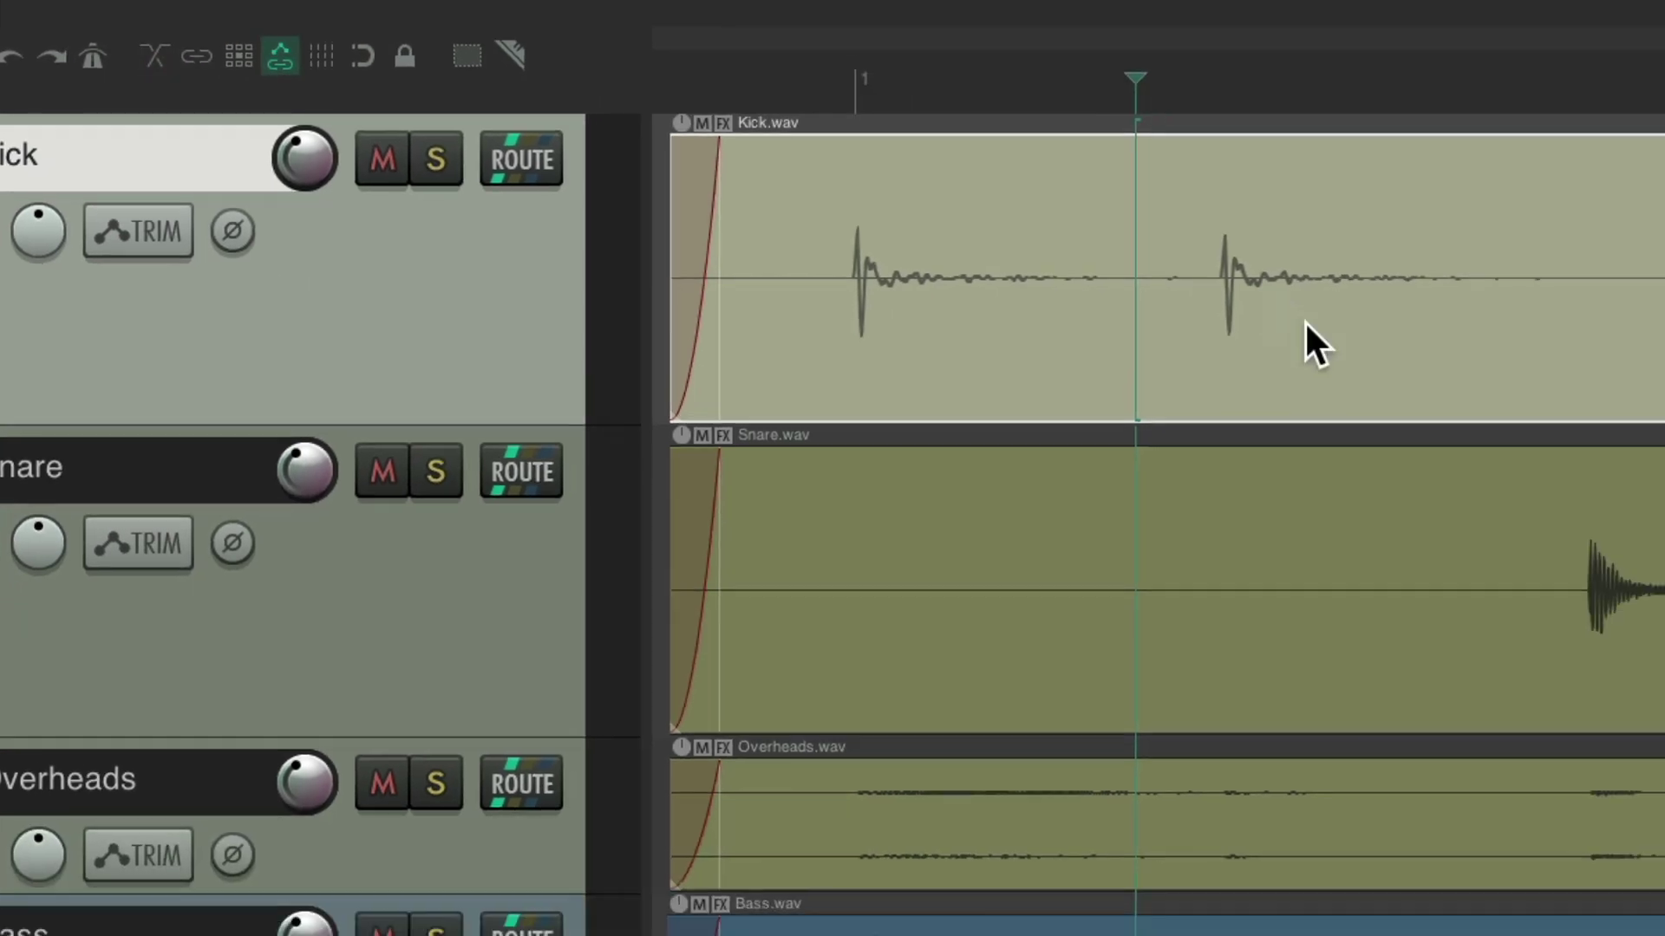
key(s)
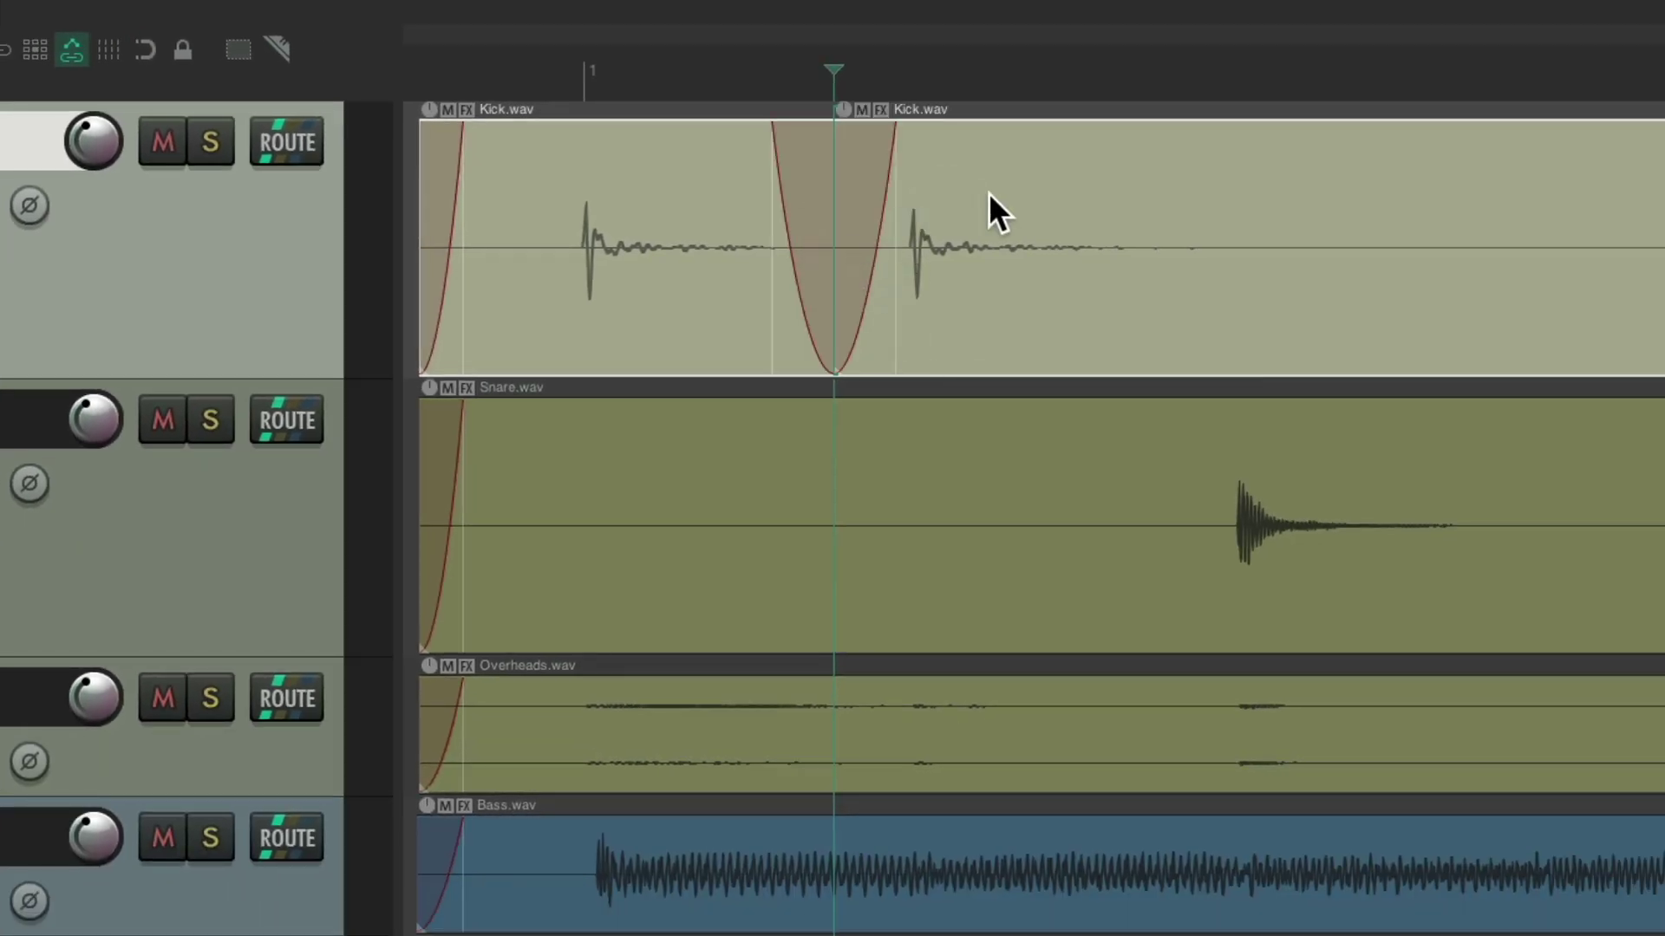
key(ctrl+z)
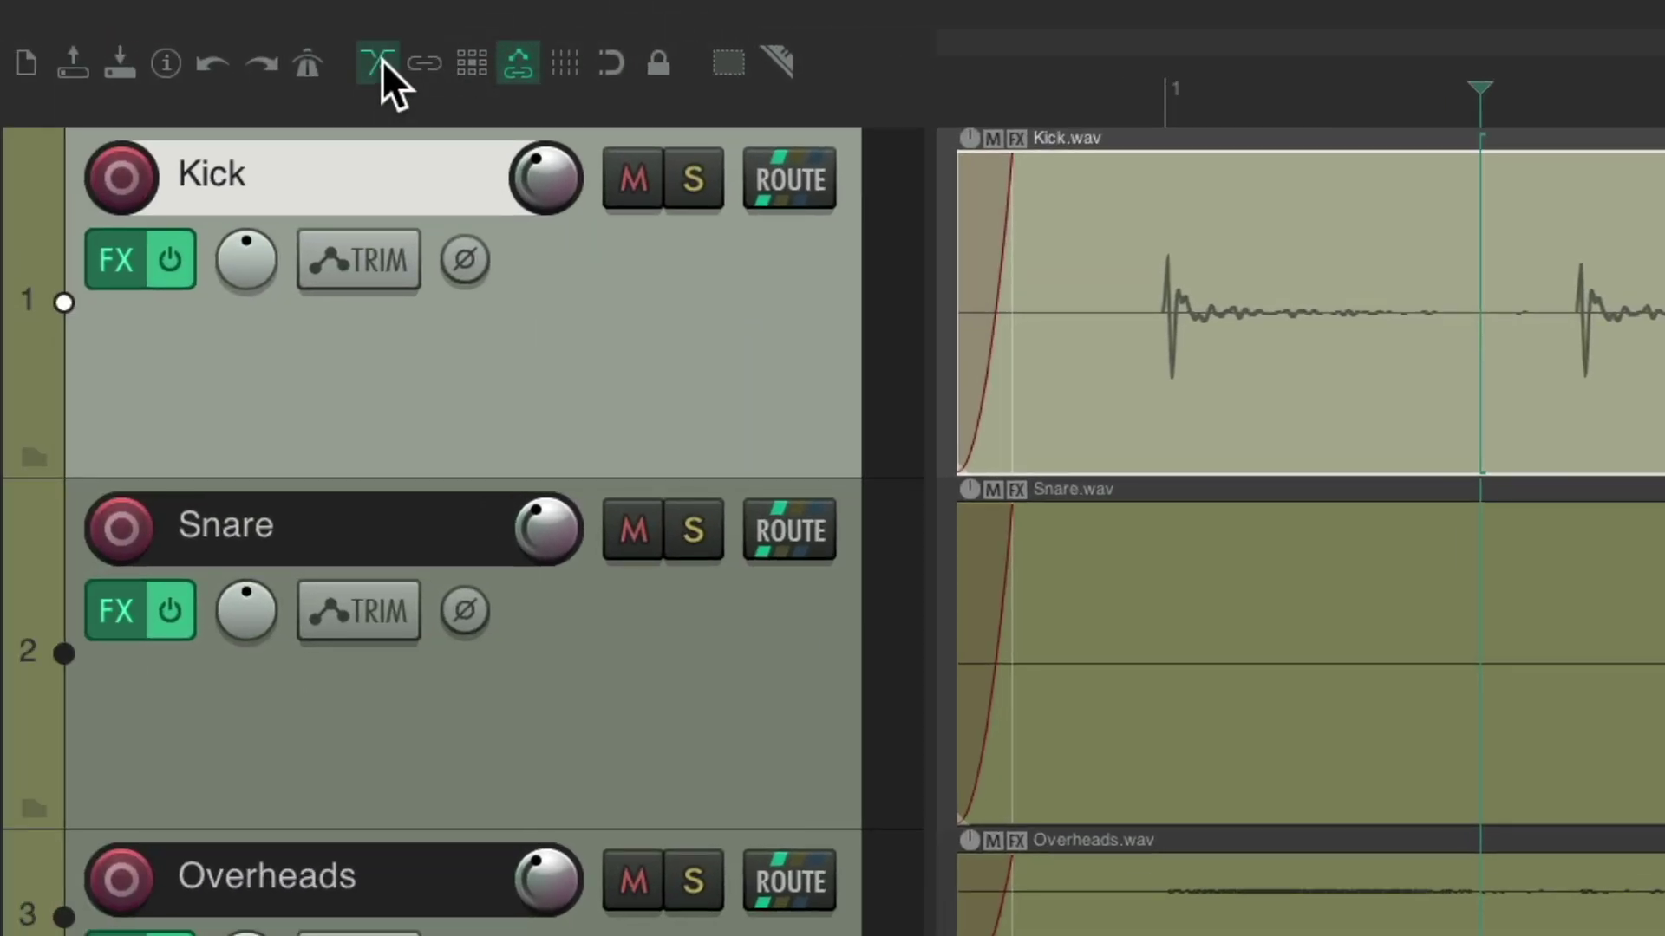
Set split media items back to "Overlap and crossfade", then test-split the Kick item at the edit cursor and undo the split
right_click(381, 60)
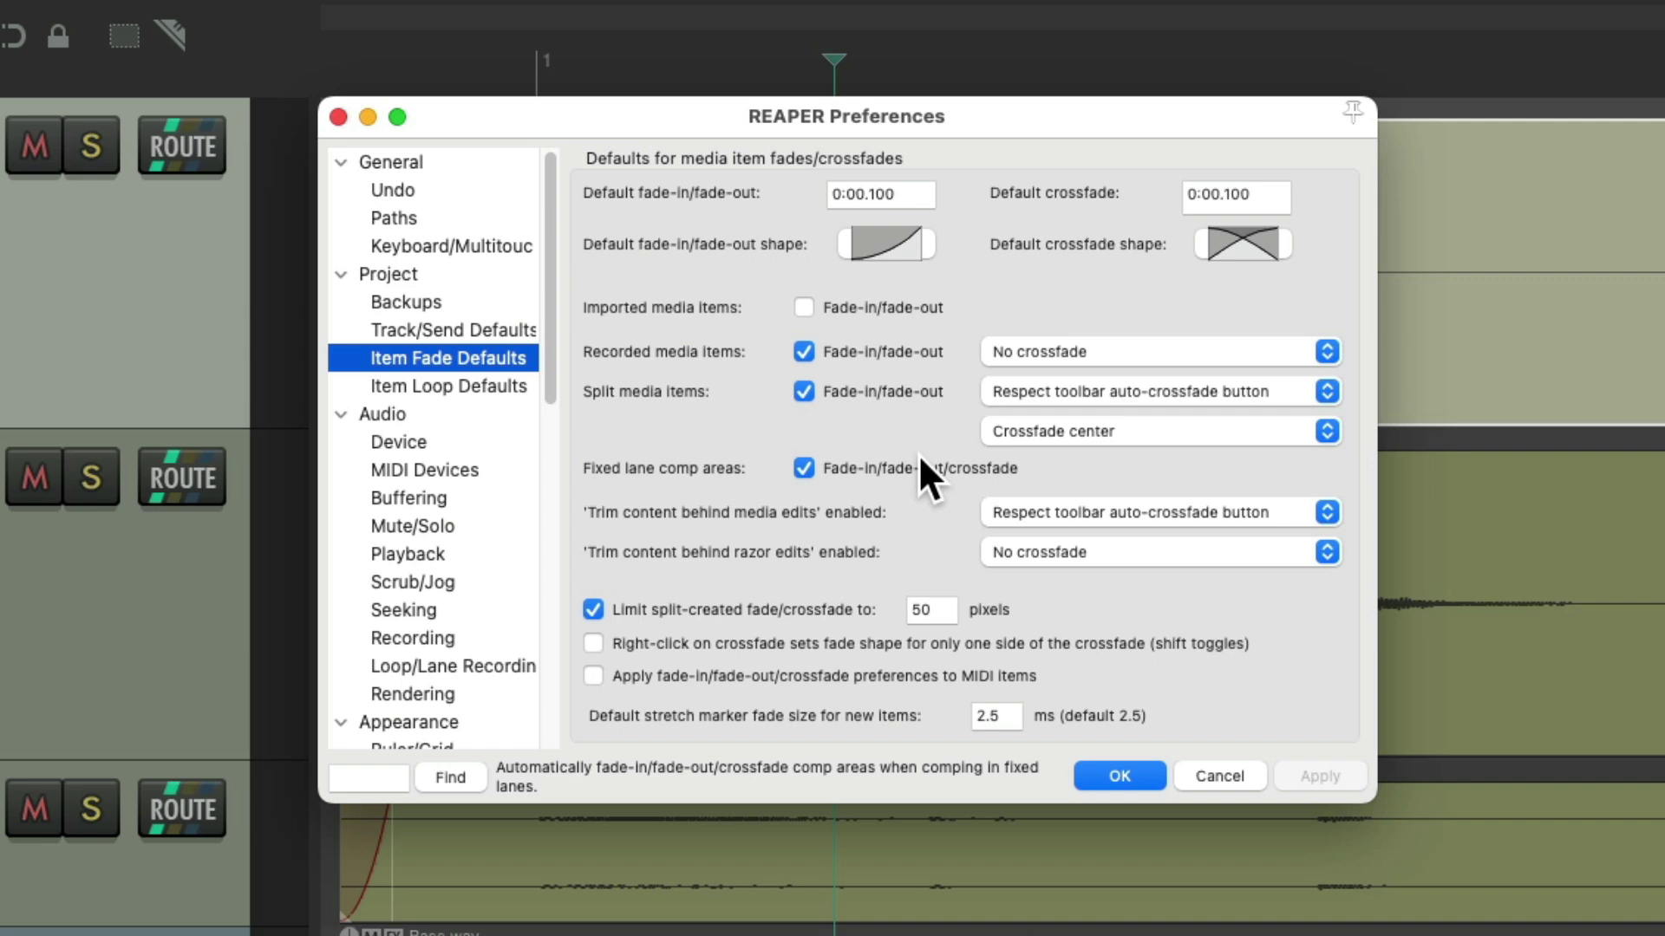
click(1130, 391)
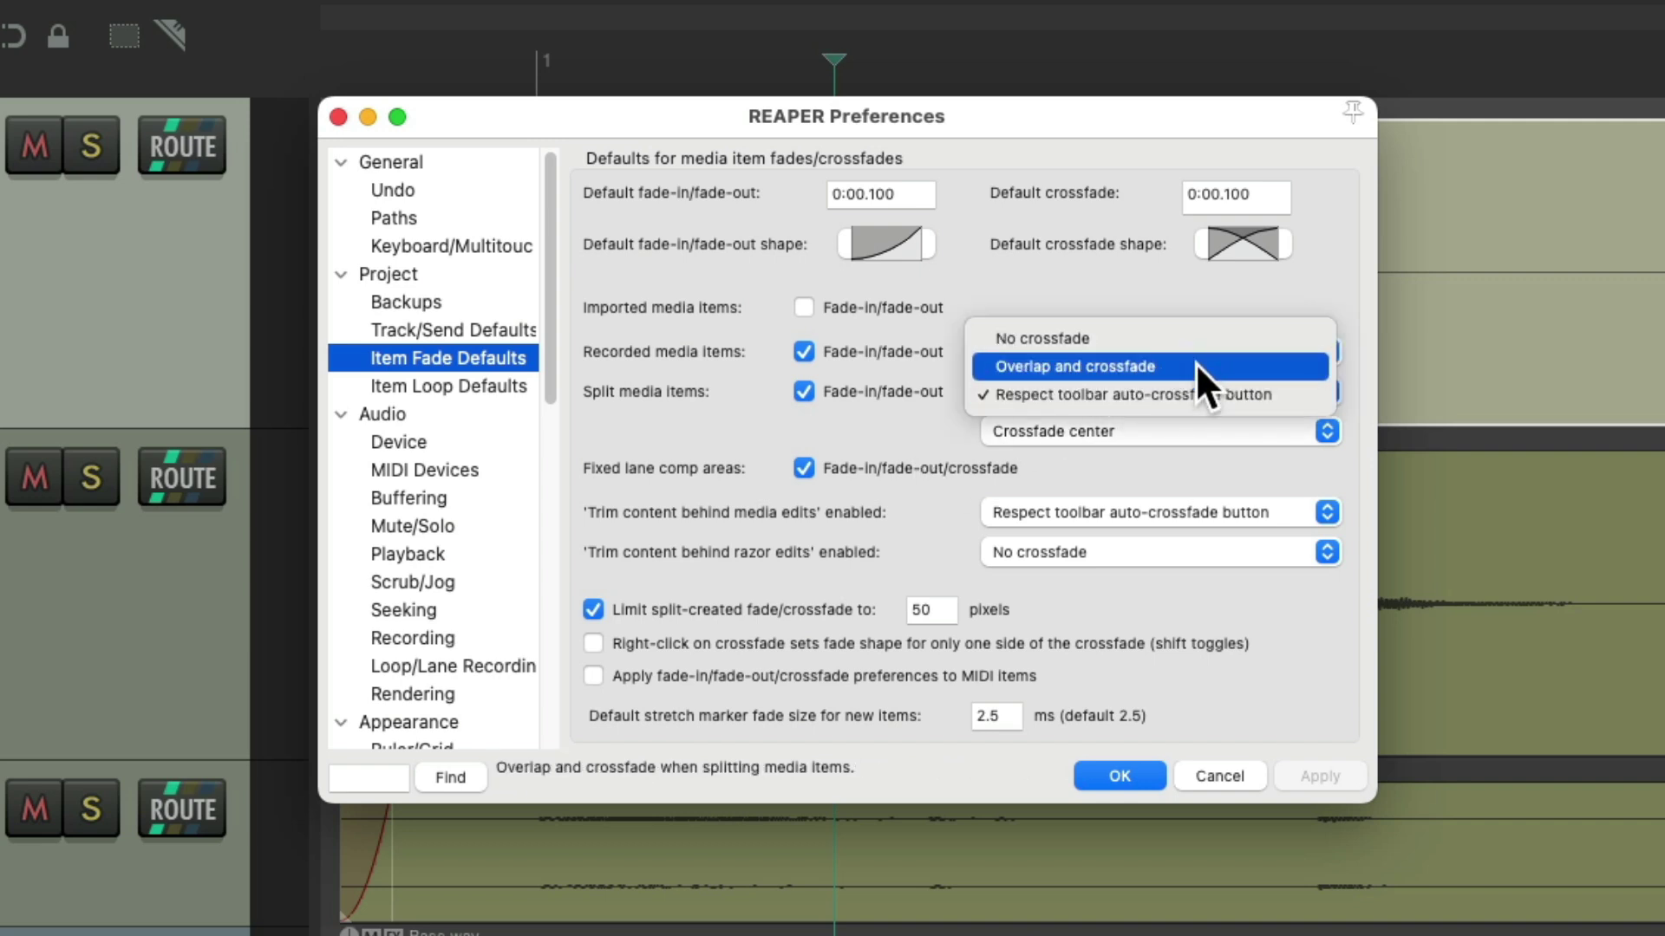
click(1195, 366)
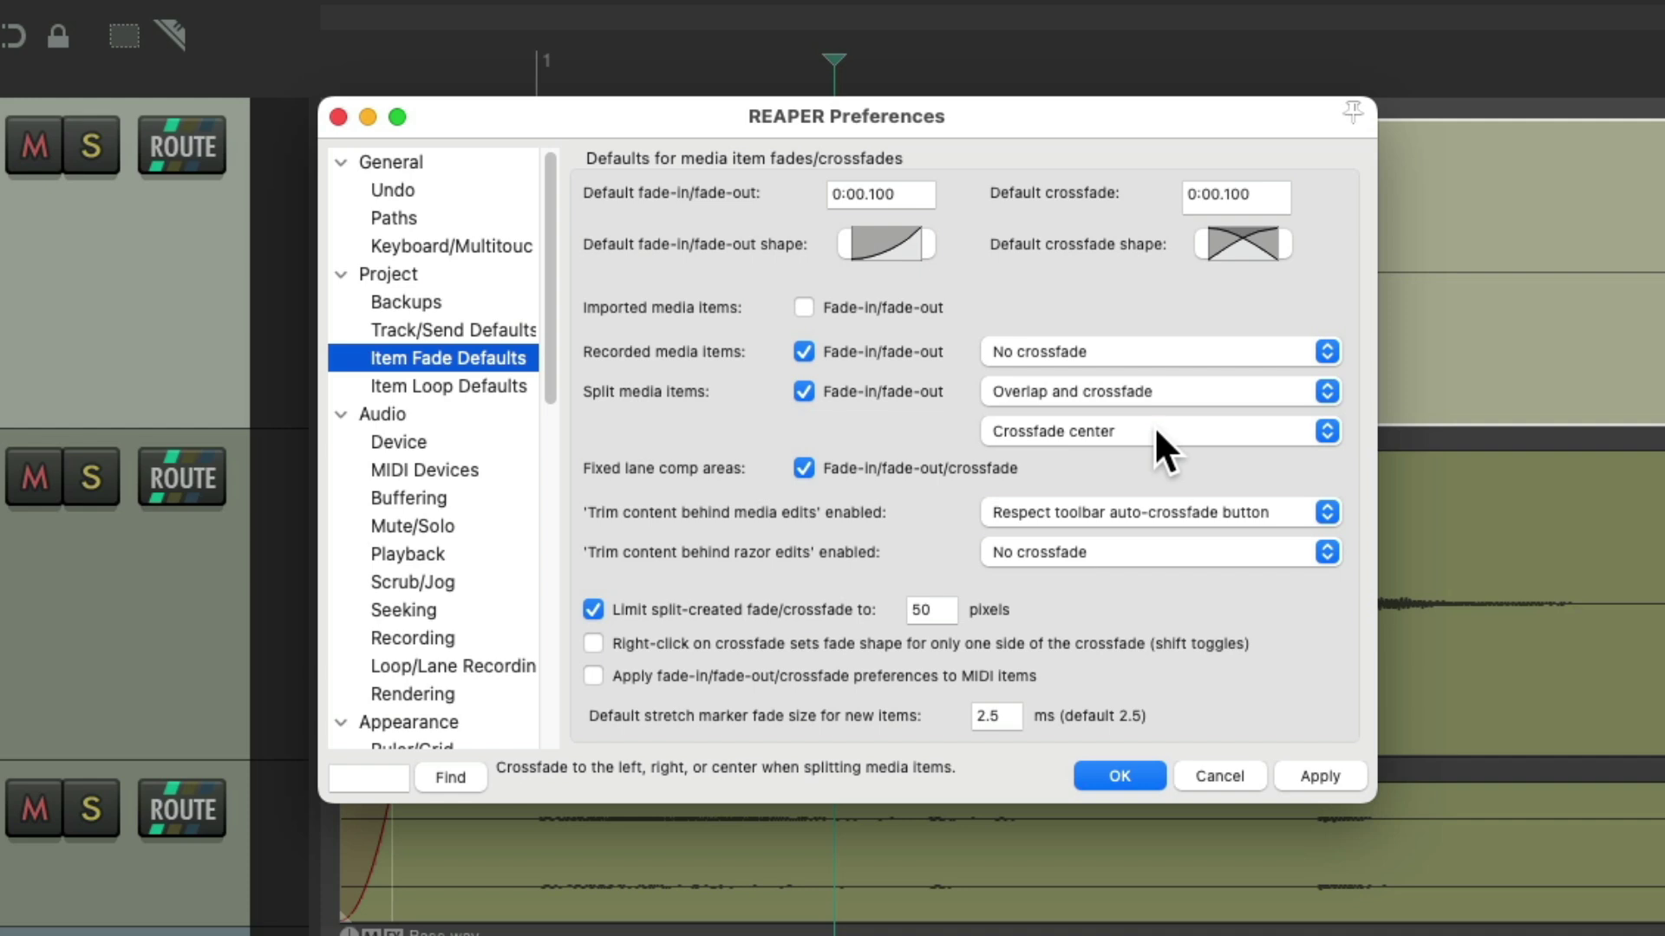
key(Return)
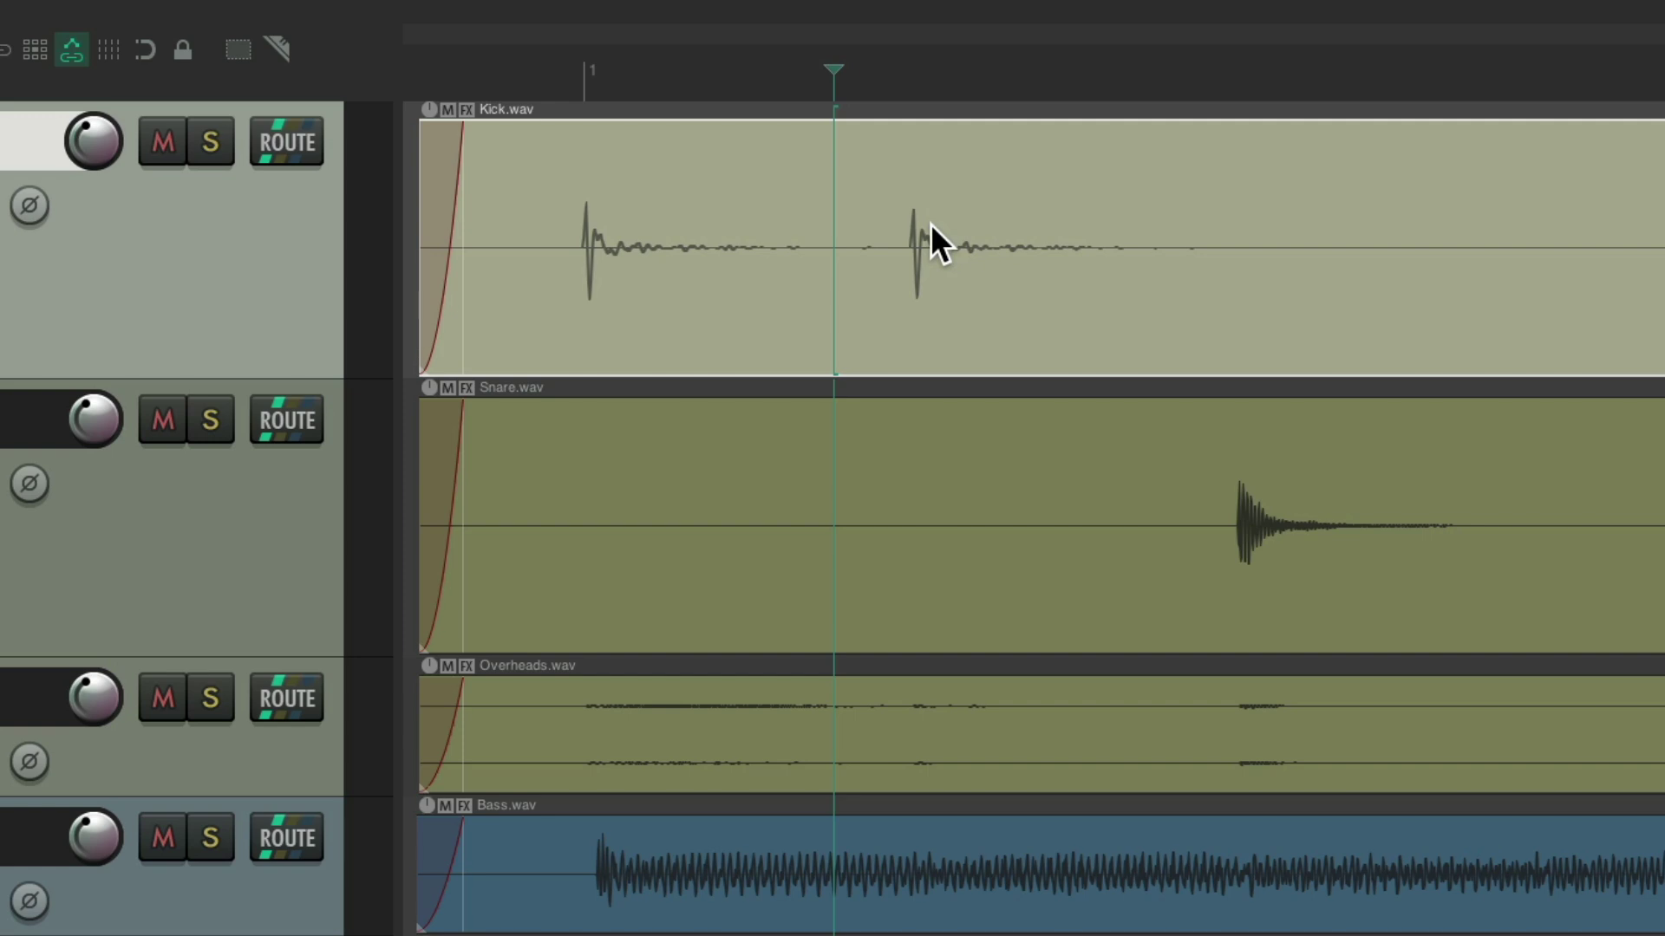
key(s)
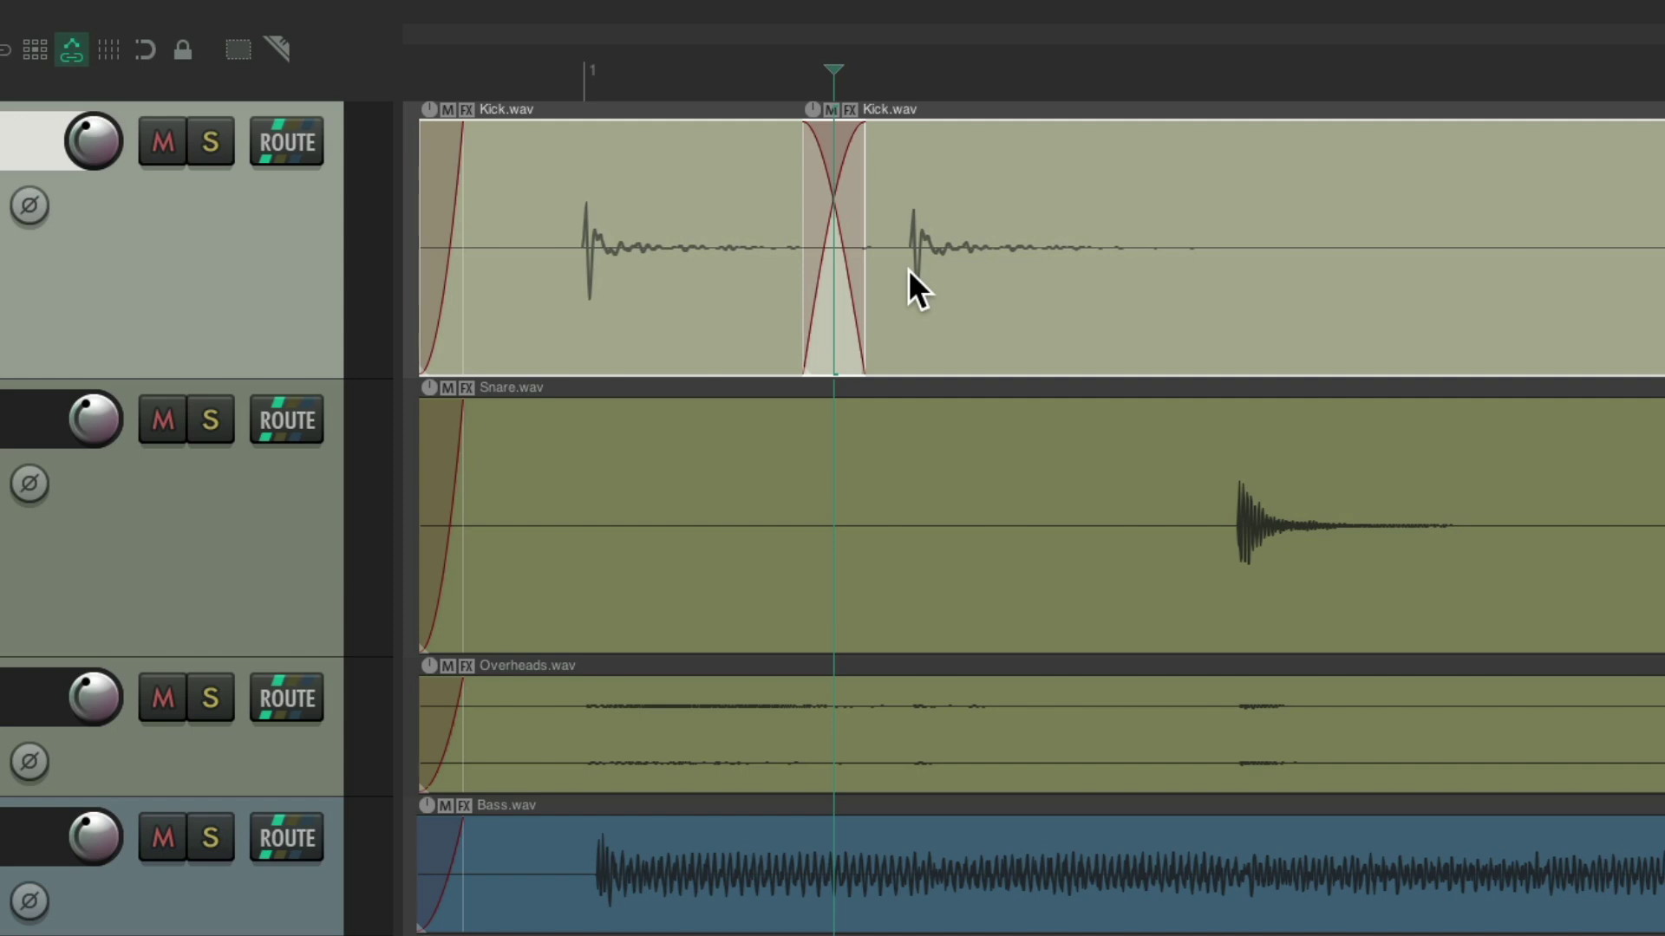
key(ctrl+z)
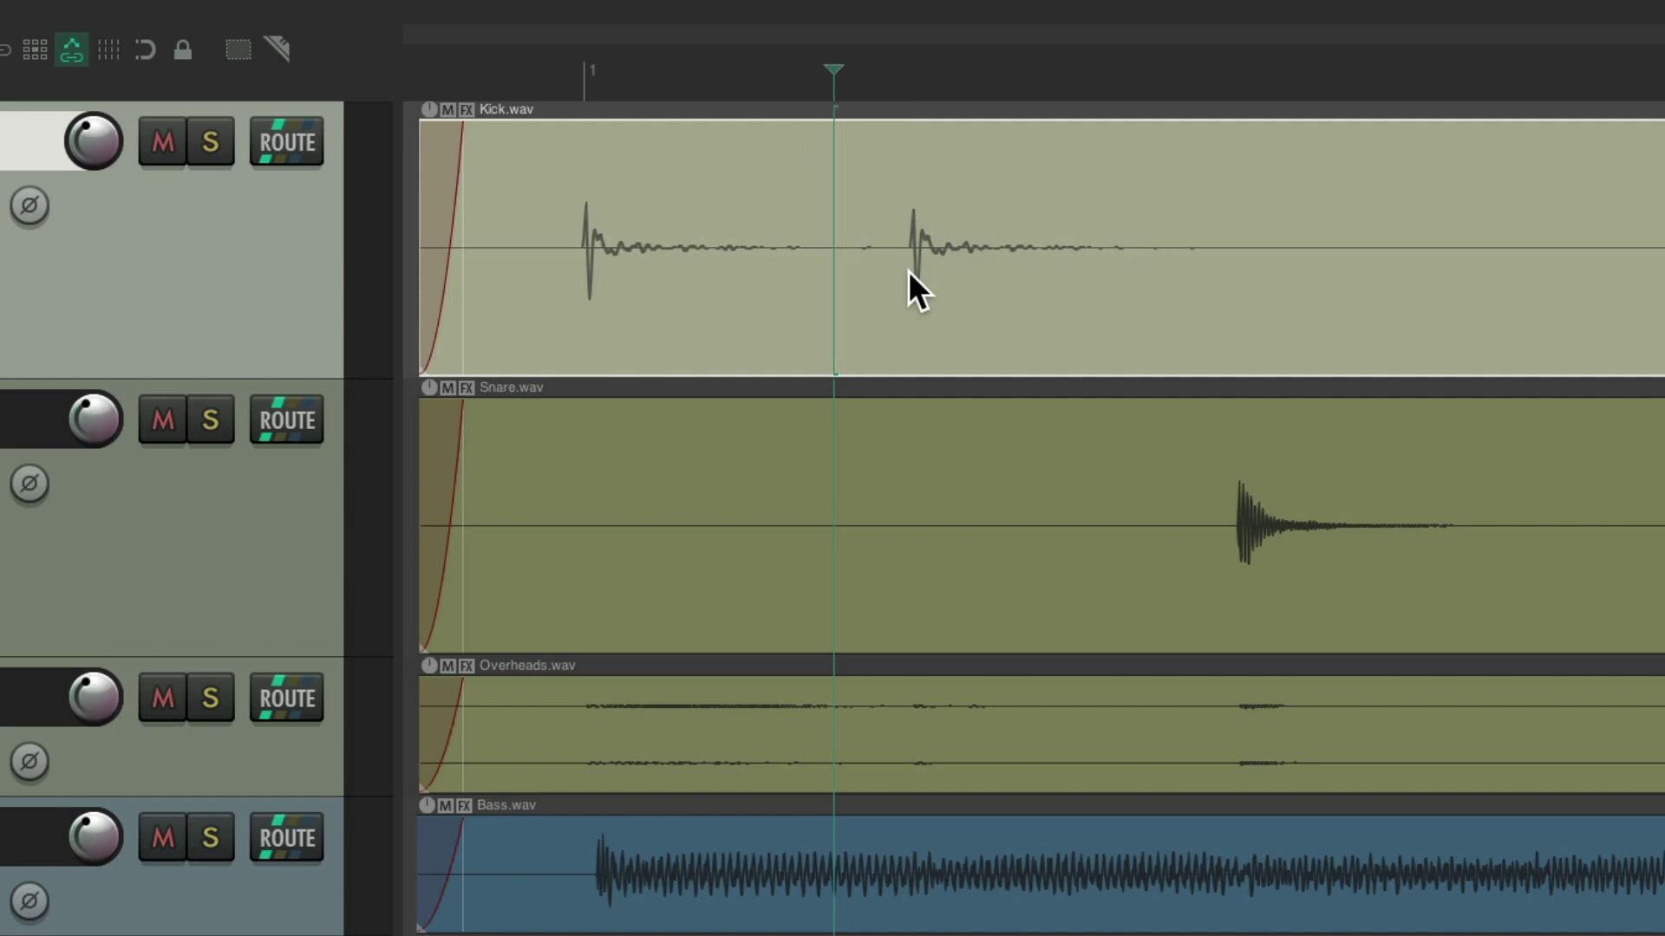
Select the Kick and Snare items, split both at the edit cursor, and undo the split
drag(751, 218, 1007, 548)
key(s)
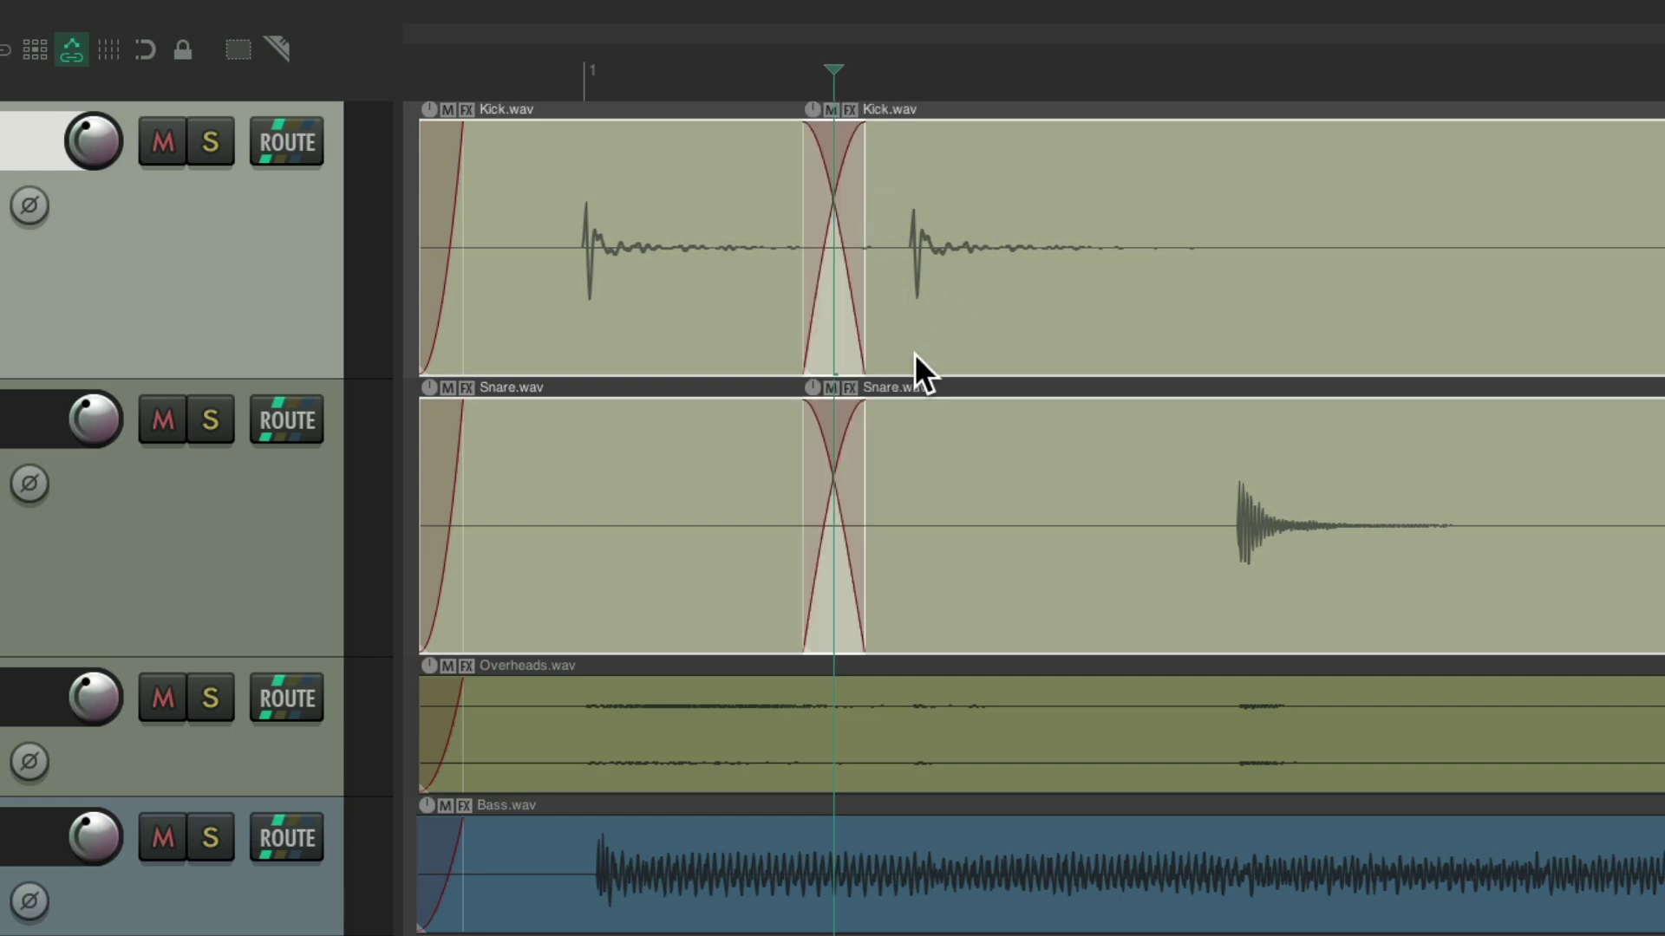
key(ctrl+z)
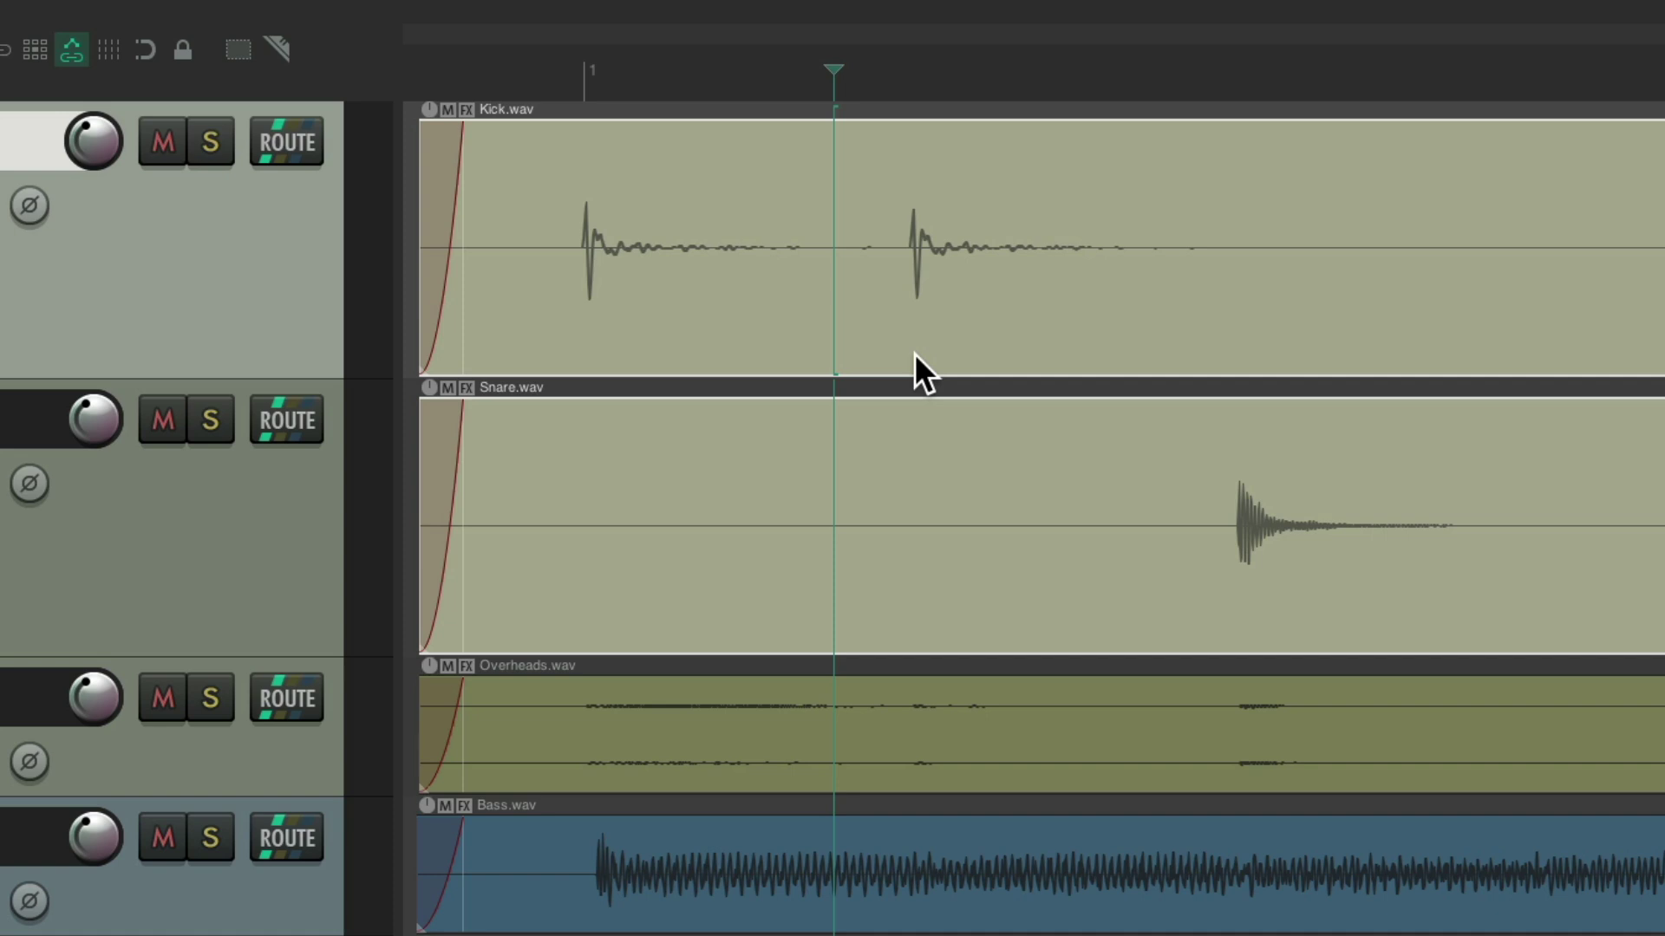
Clear the item selection, split the items on all tracks at the edit cursor, and undo the split
key(Escape)
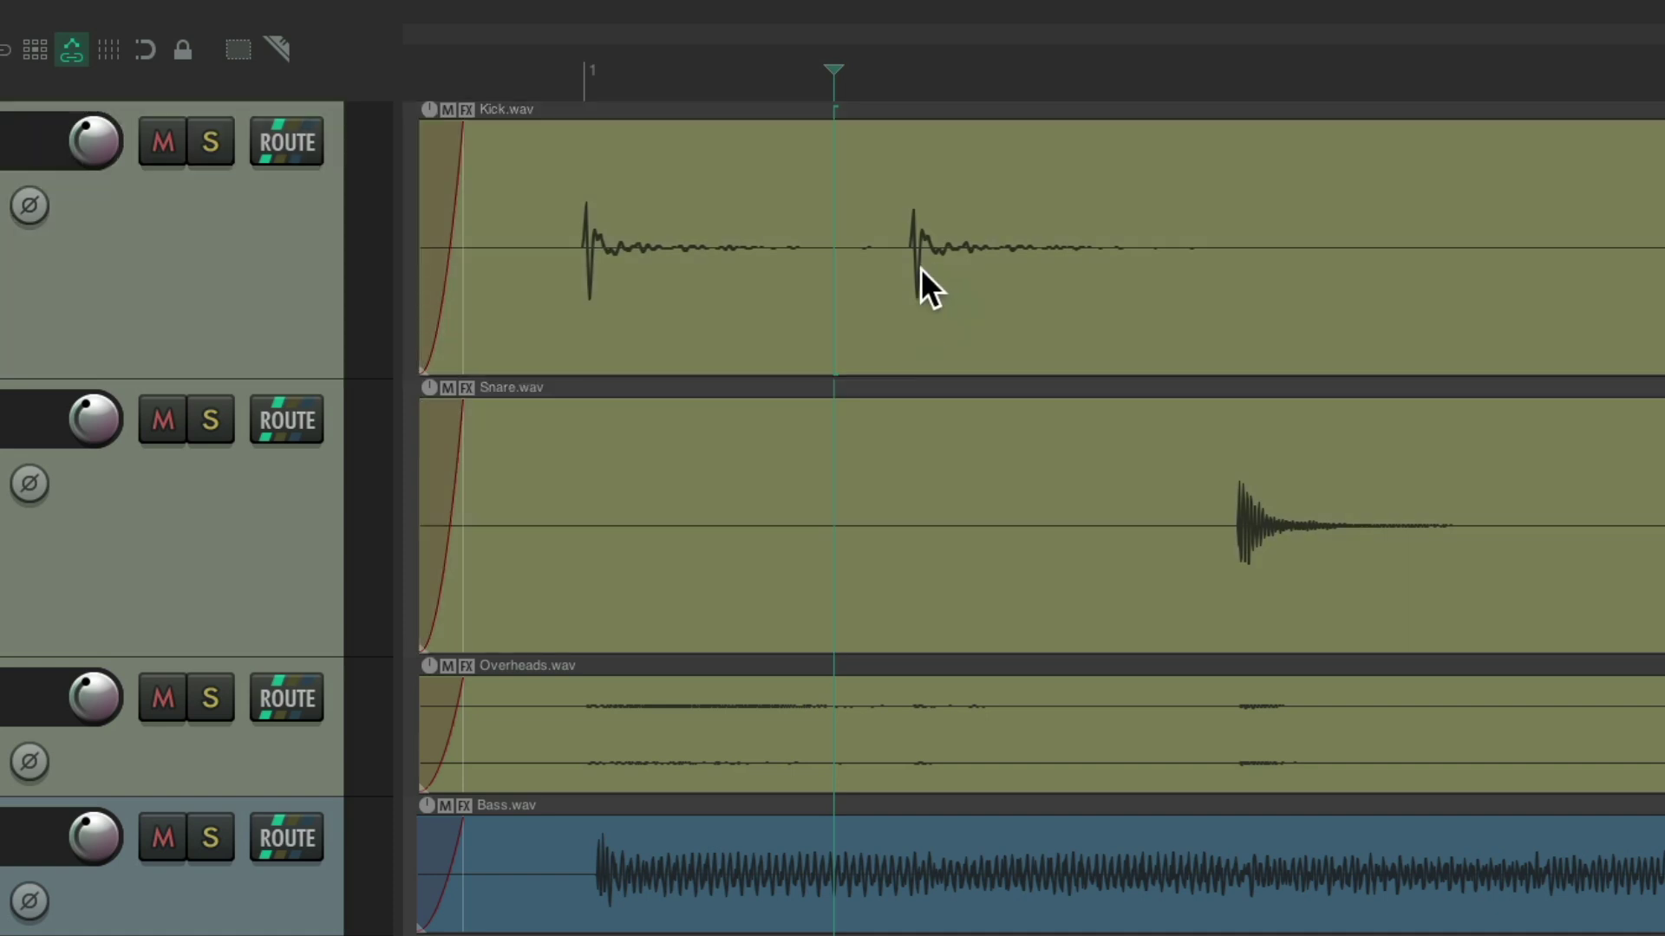
key(s)
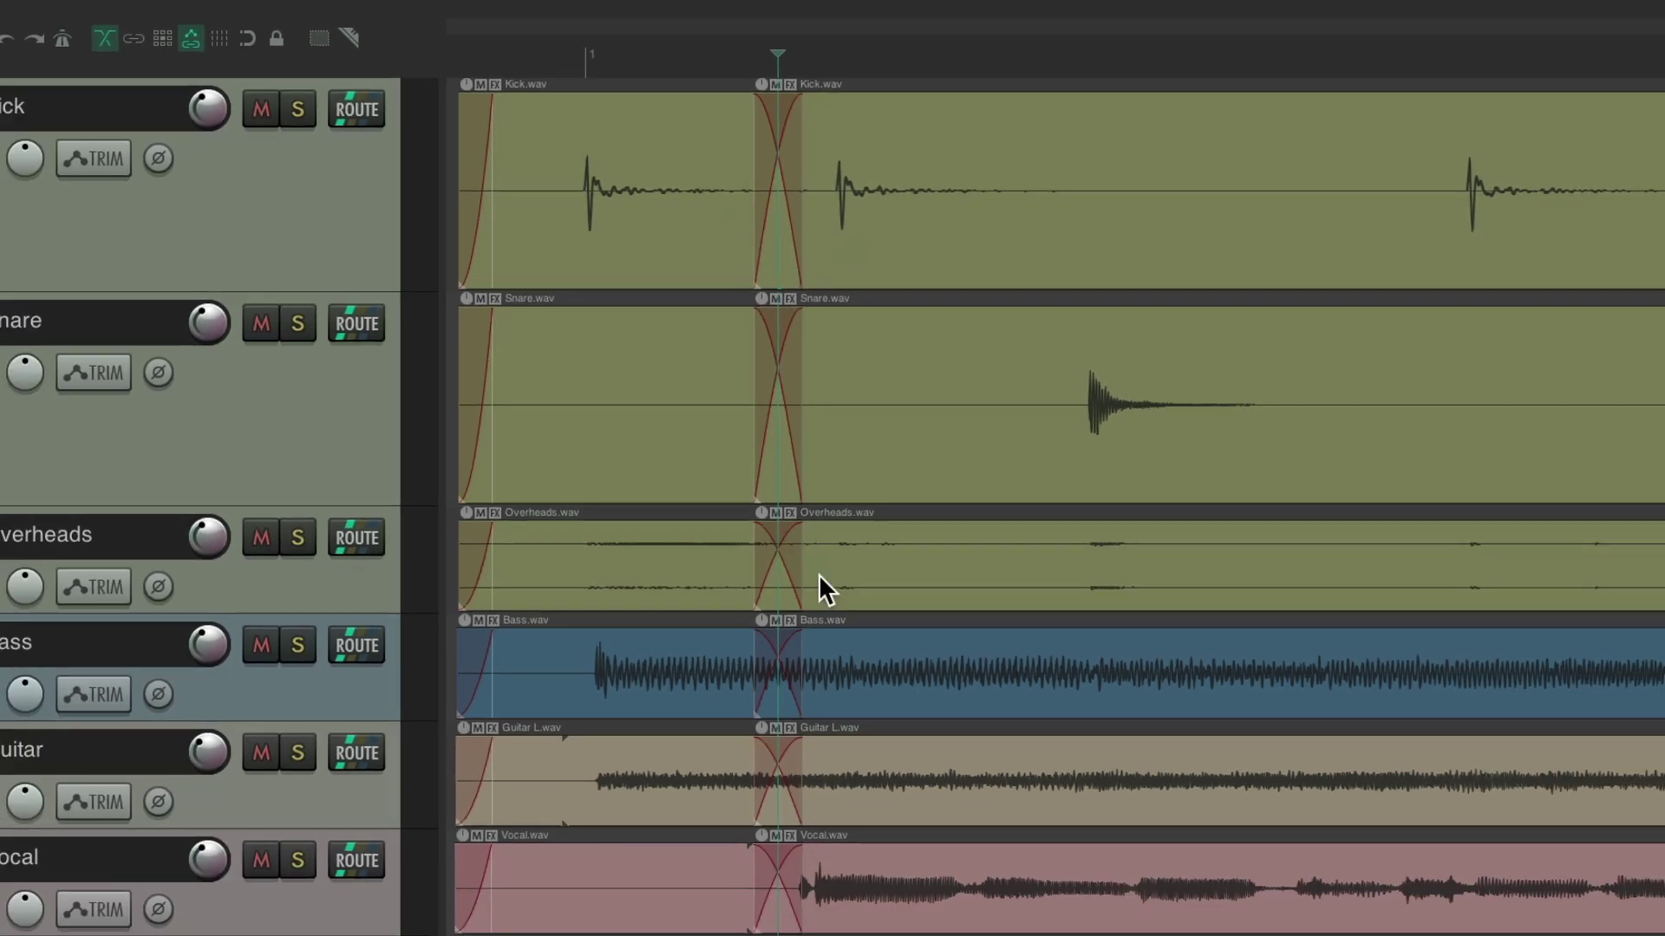
key(ctrl+z)
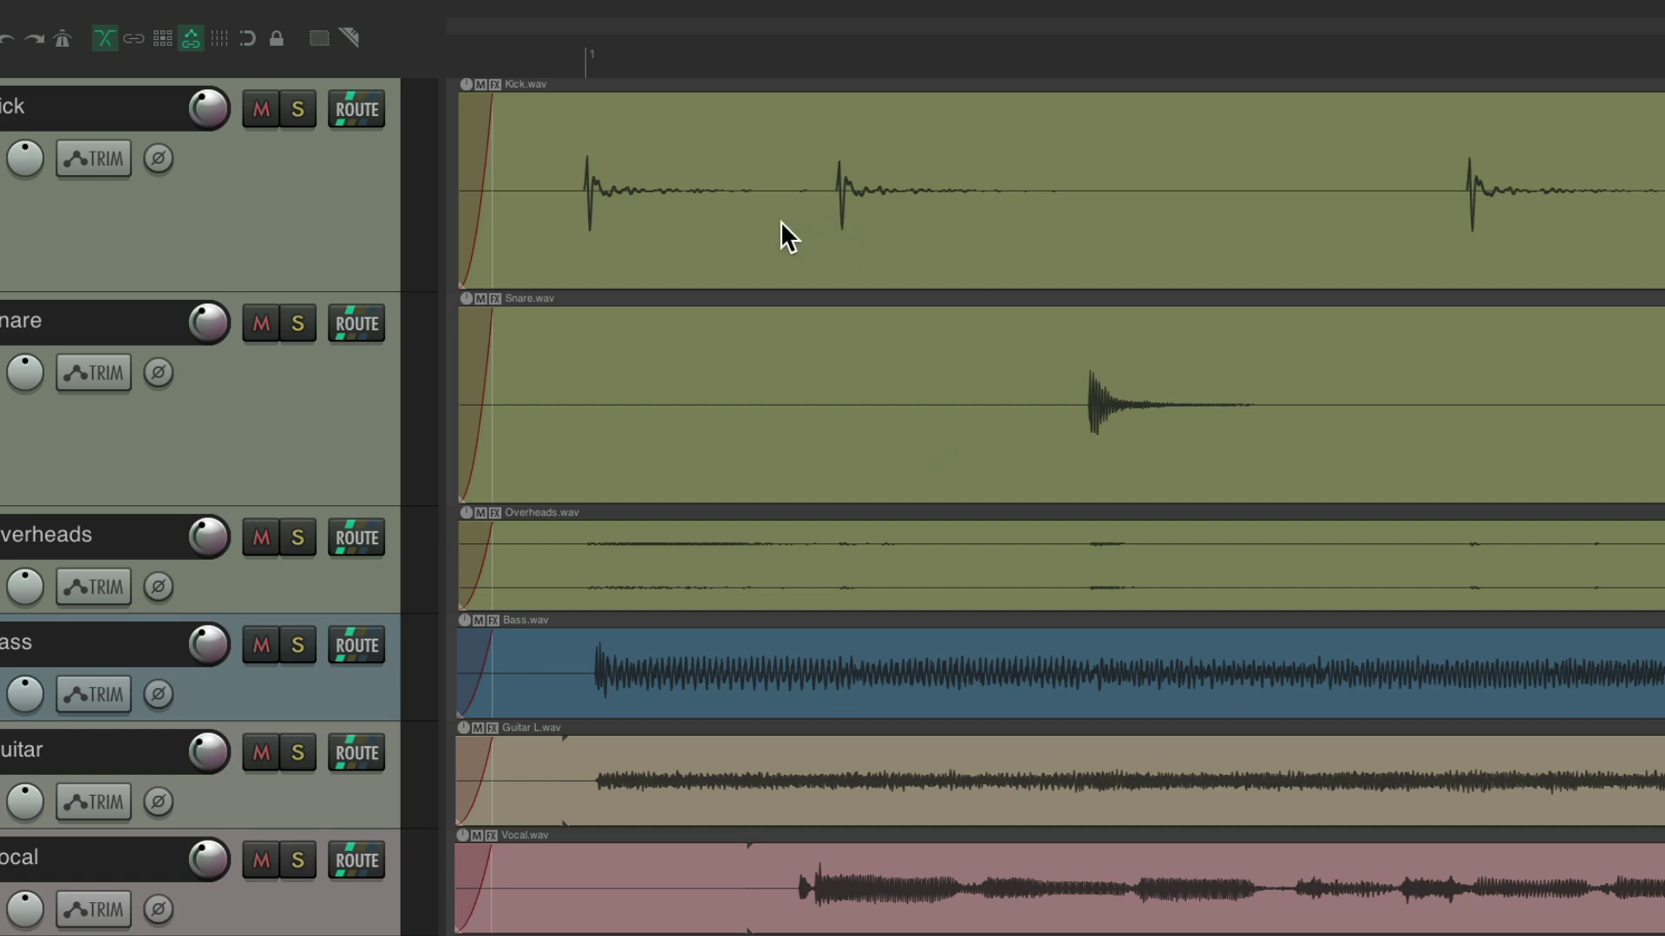
Assign S to "Item: Split item under mouse cursor (select right)", overriding its existing mapping, and test-split the Kick item under the mouse cursor
key(shift+slash)
scroll(796, 343, down, 5)
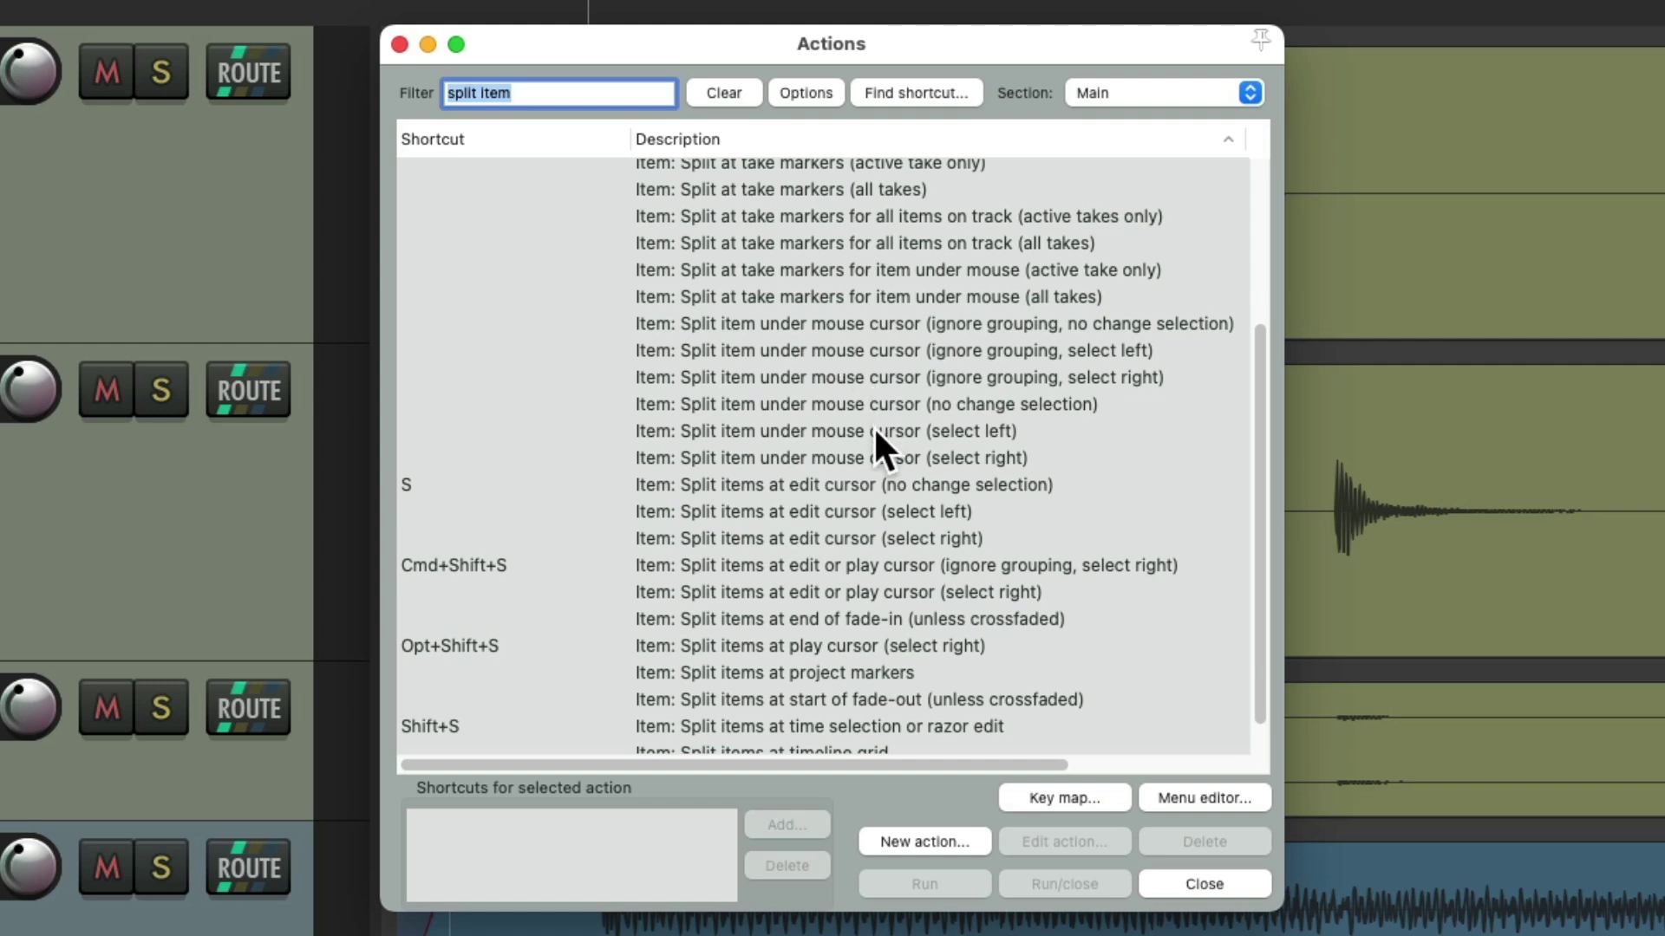
click(902, 431)
click(1040, 460)
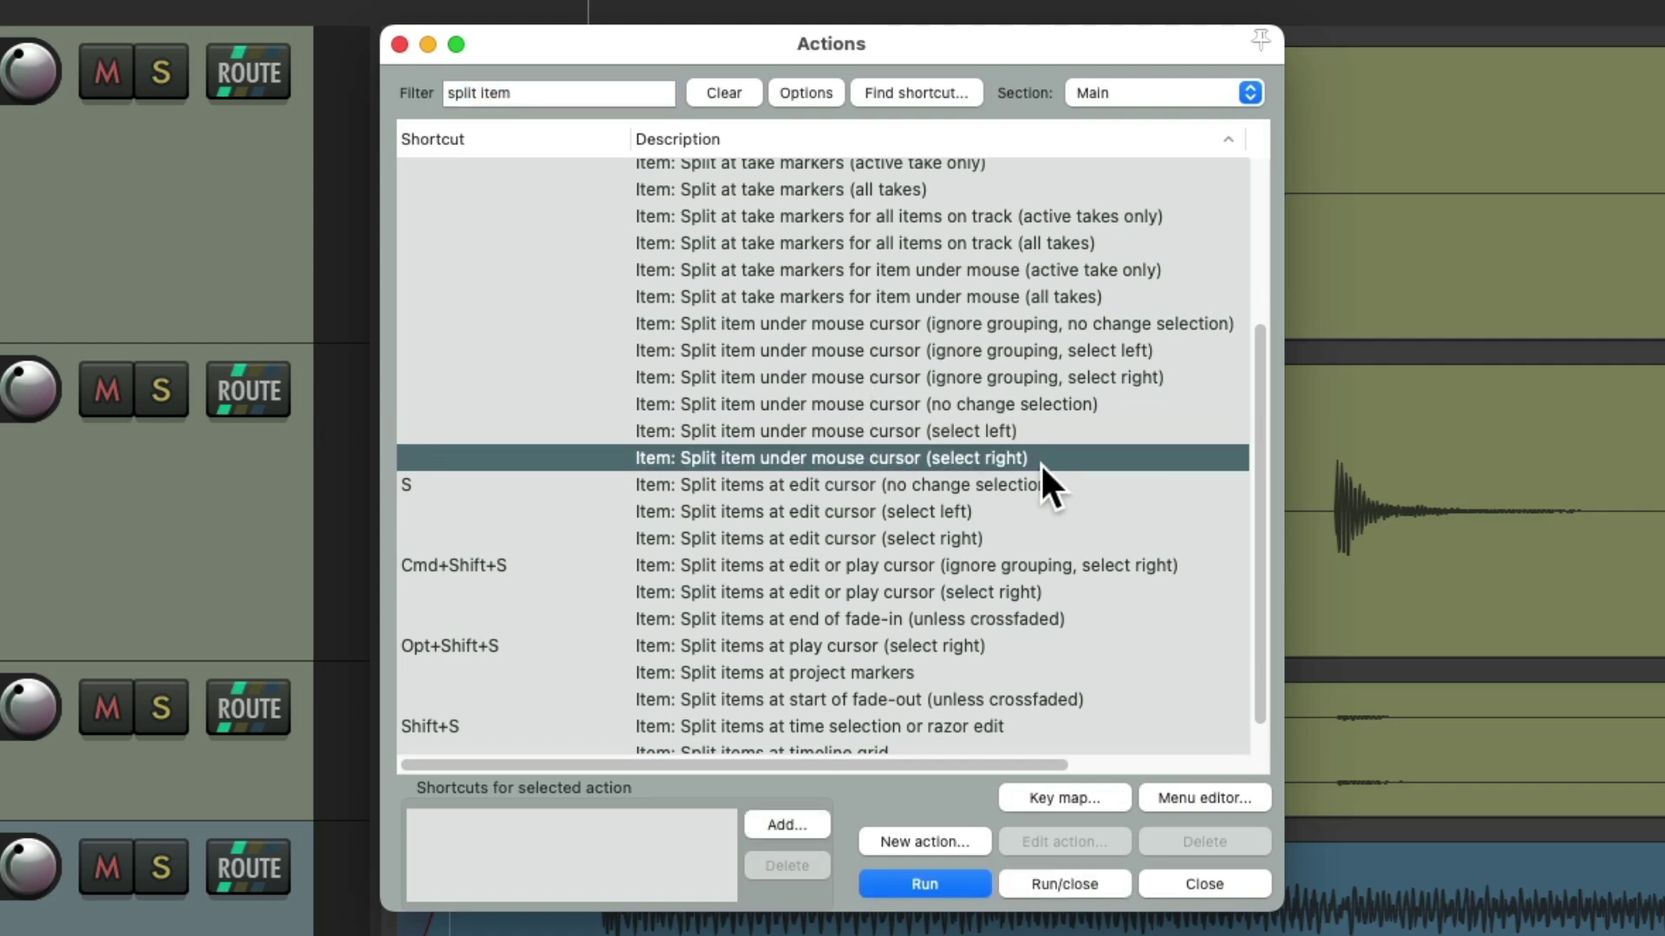
click(1022, 404)
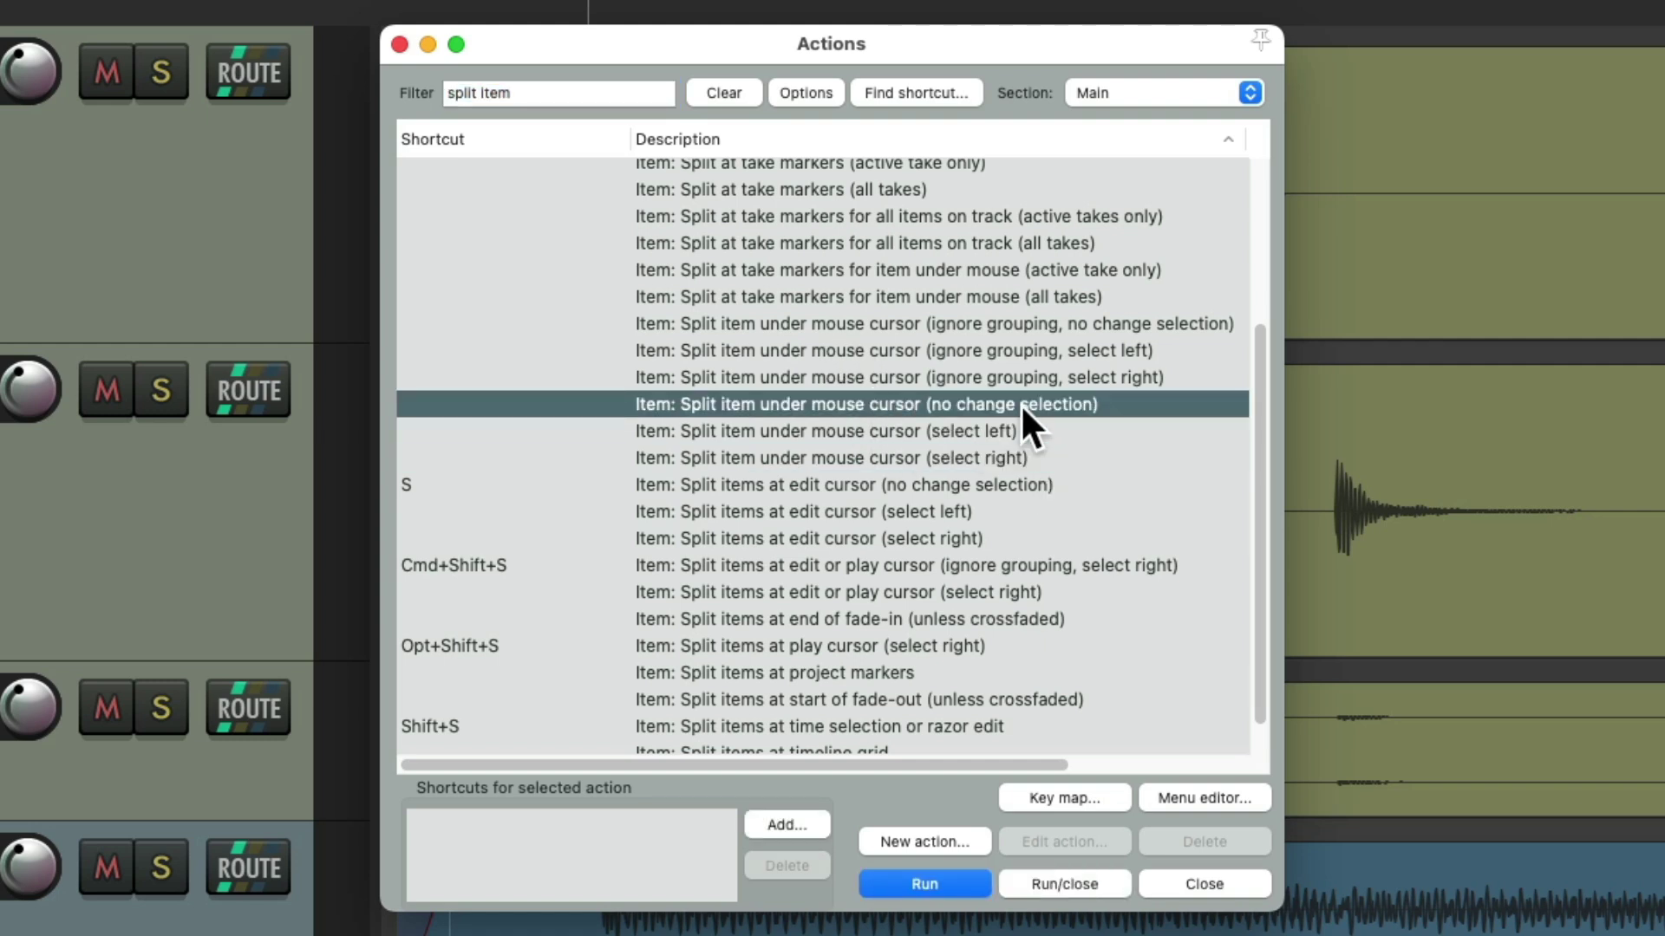
click(907, 462)
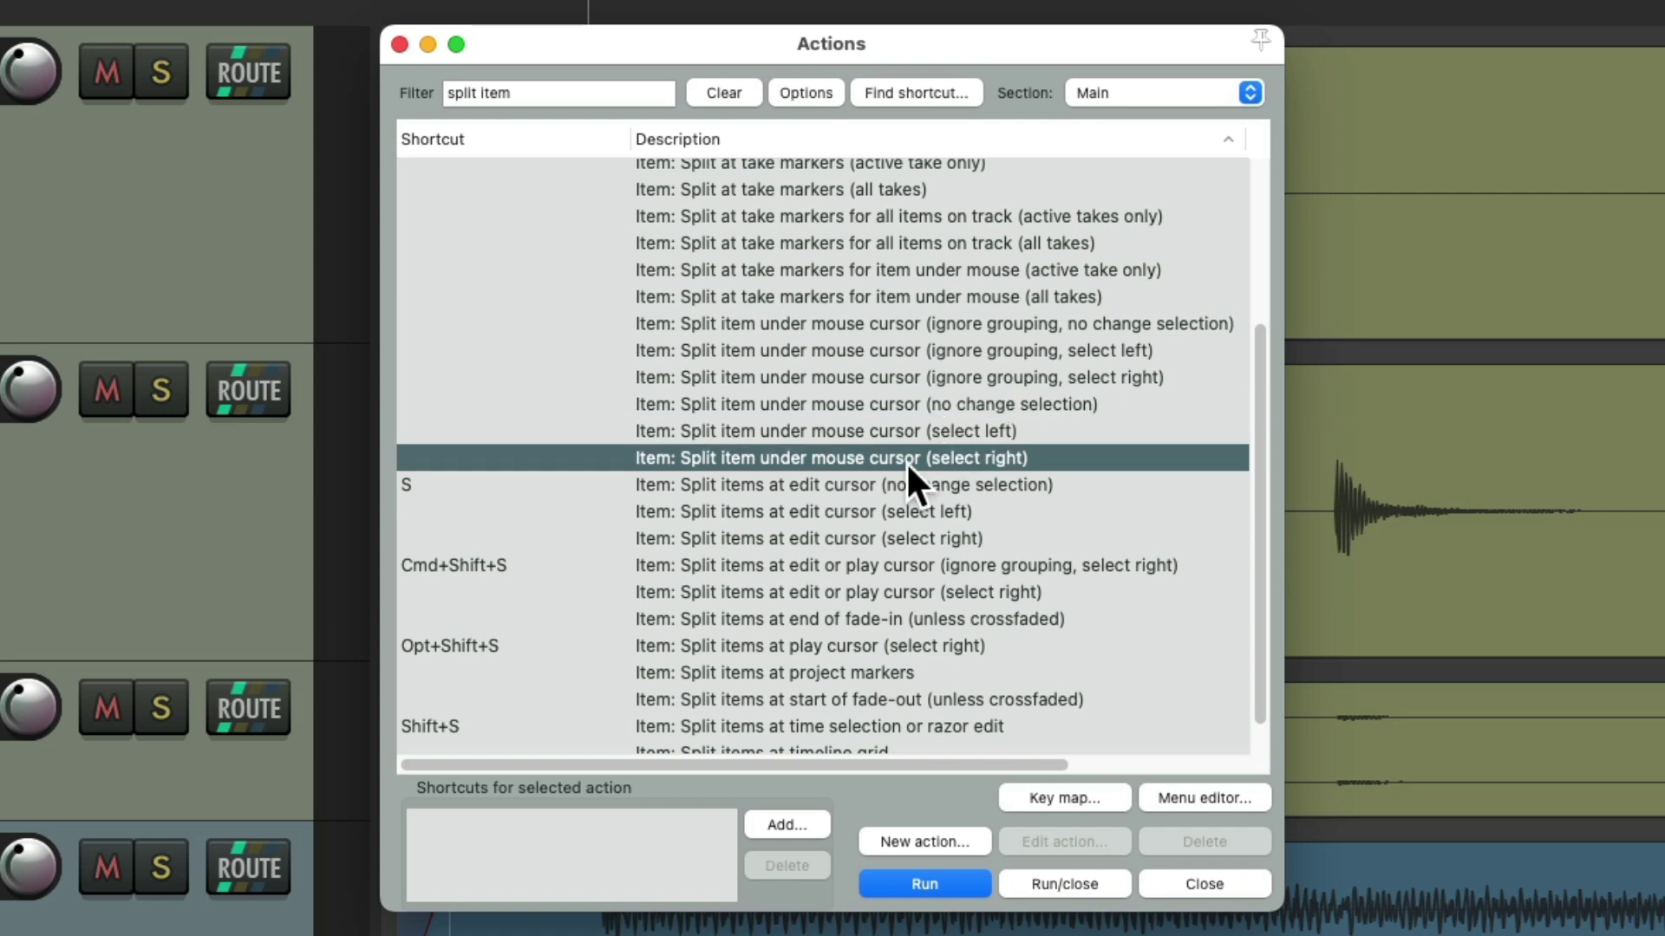
click(787, 824)
key(s)
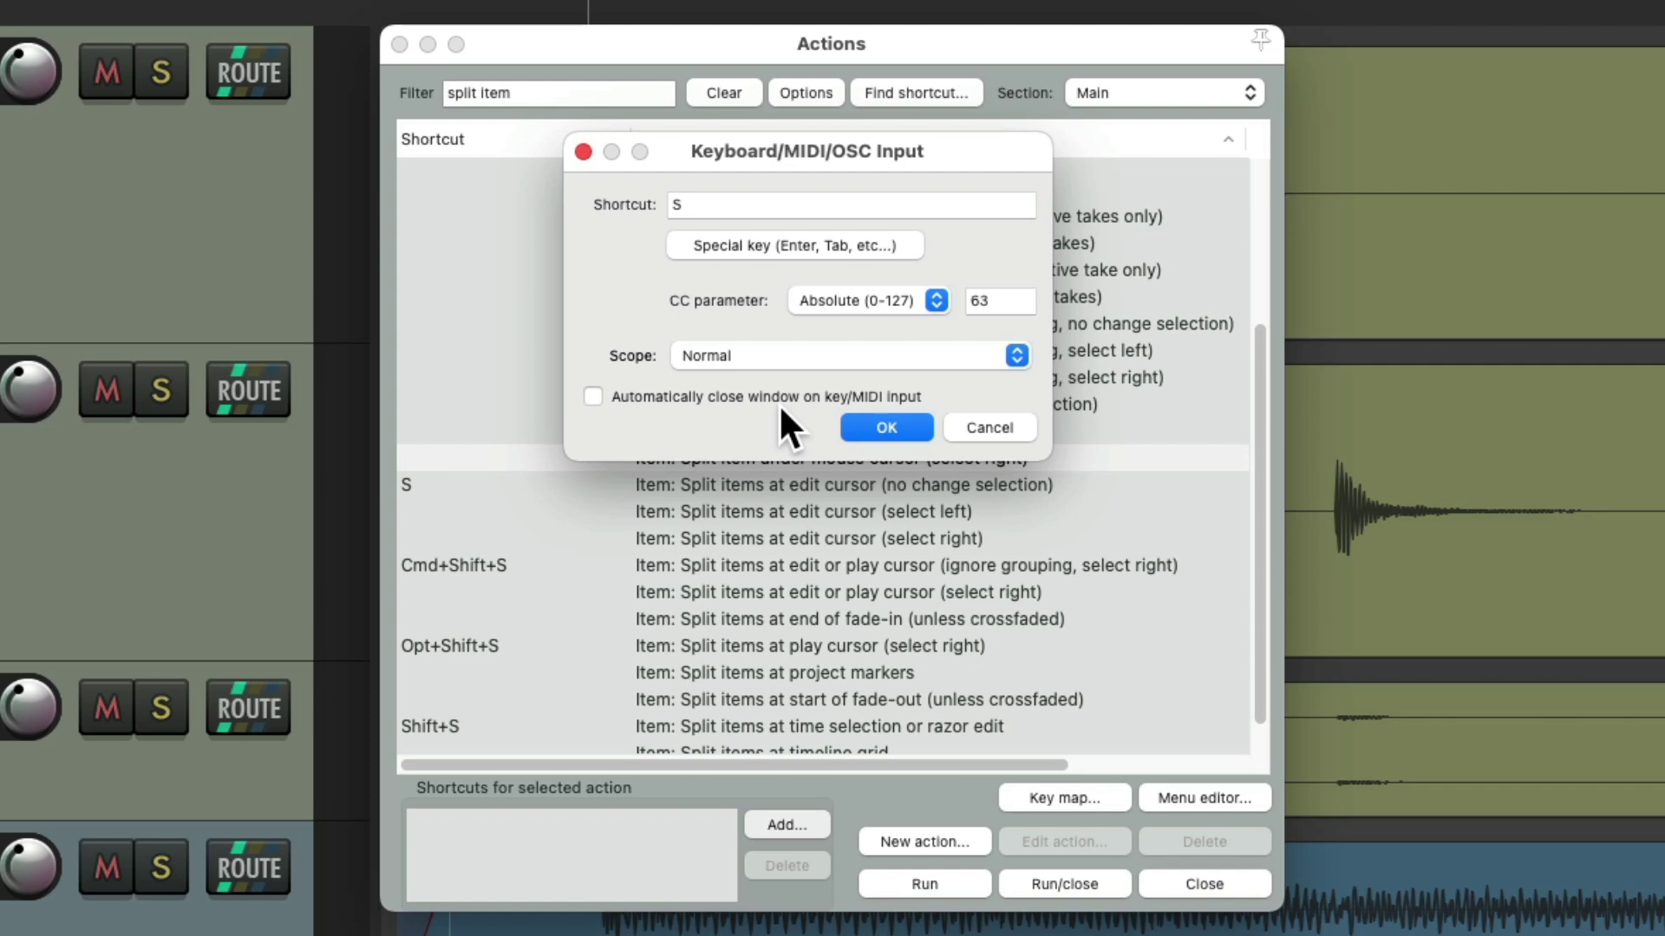
key(Return)
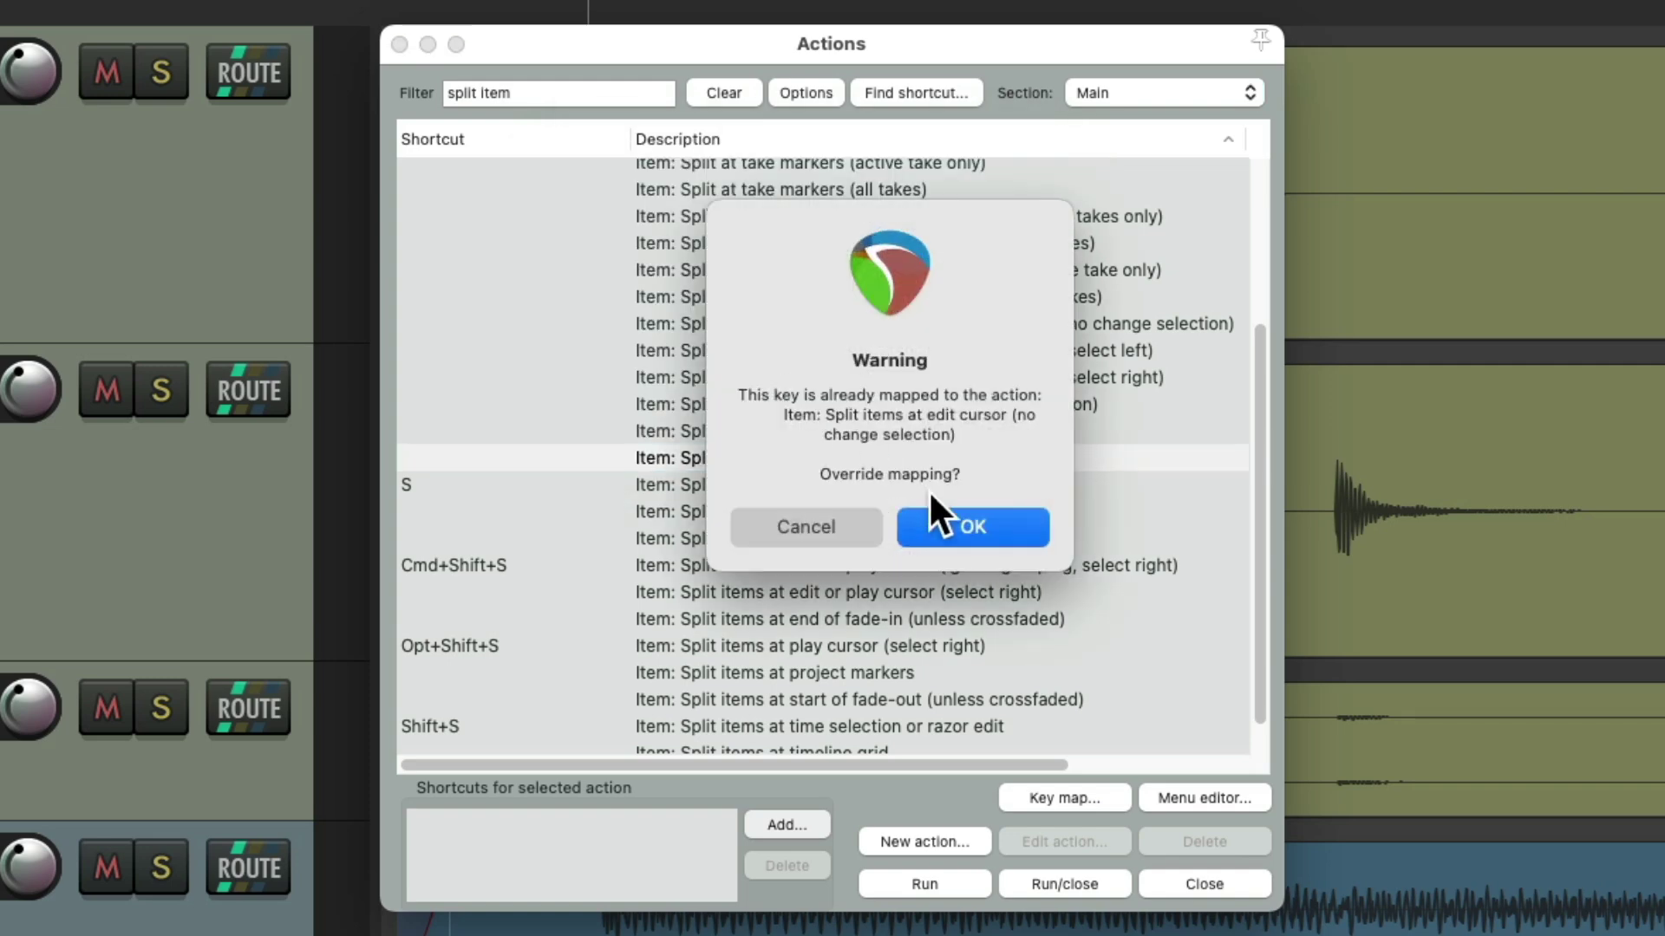
click(954, 519)
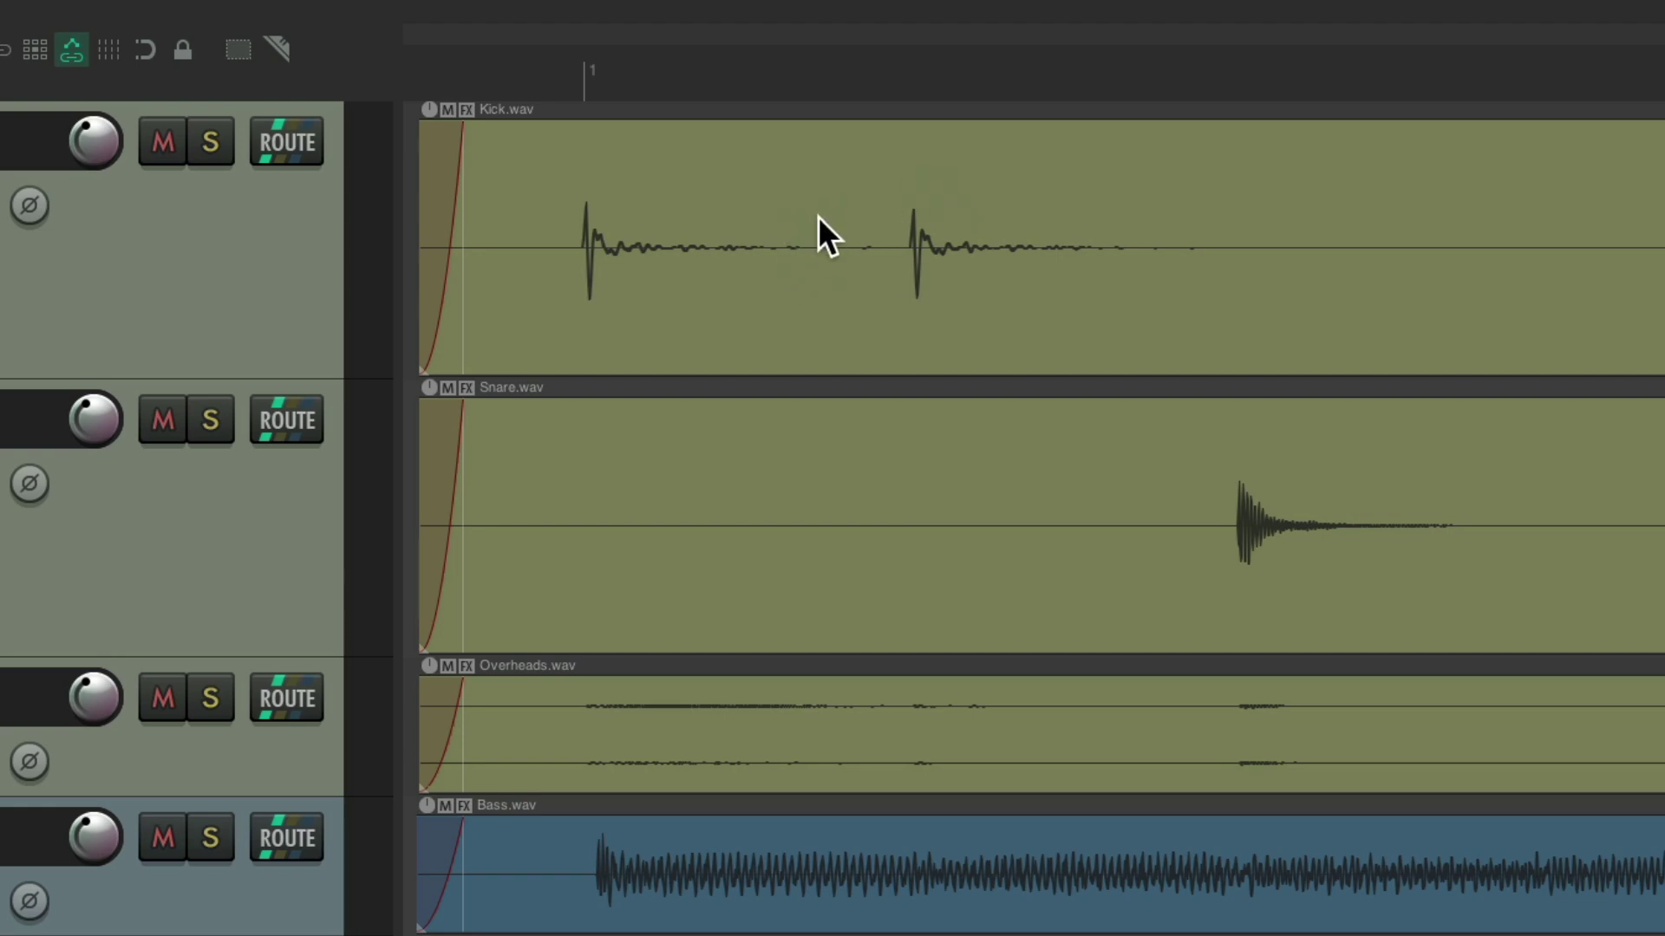
key(s)
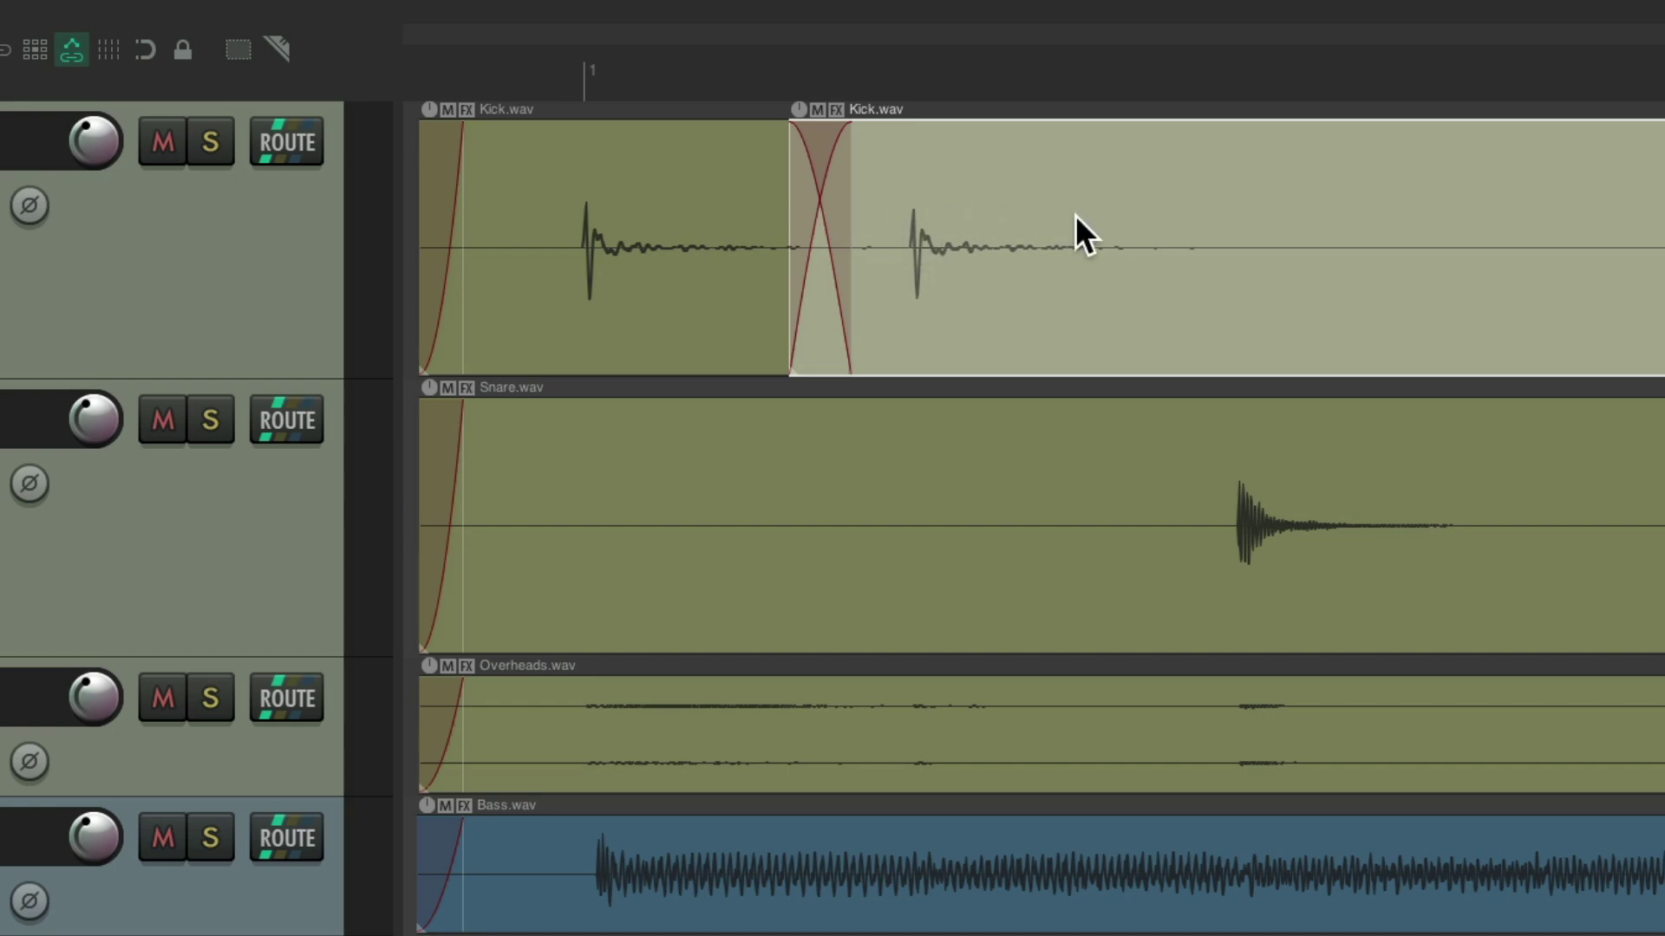
Remove S from "Split item under mouse cursor (select right)" and assign it to "Item: Split item under mouse cursor (no change selection)"
key(shift+slash)
scroll(876, 349, down, 4)
click(804, 432)
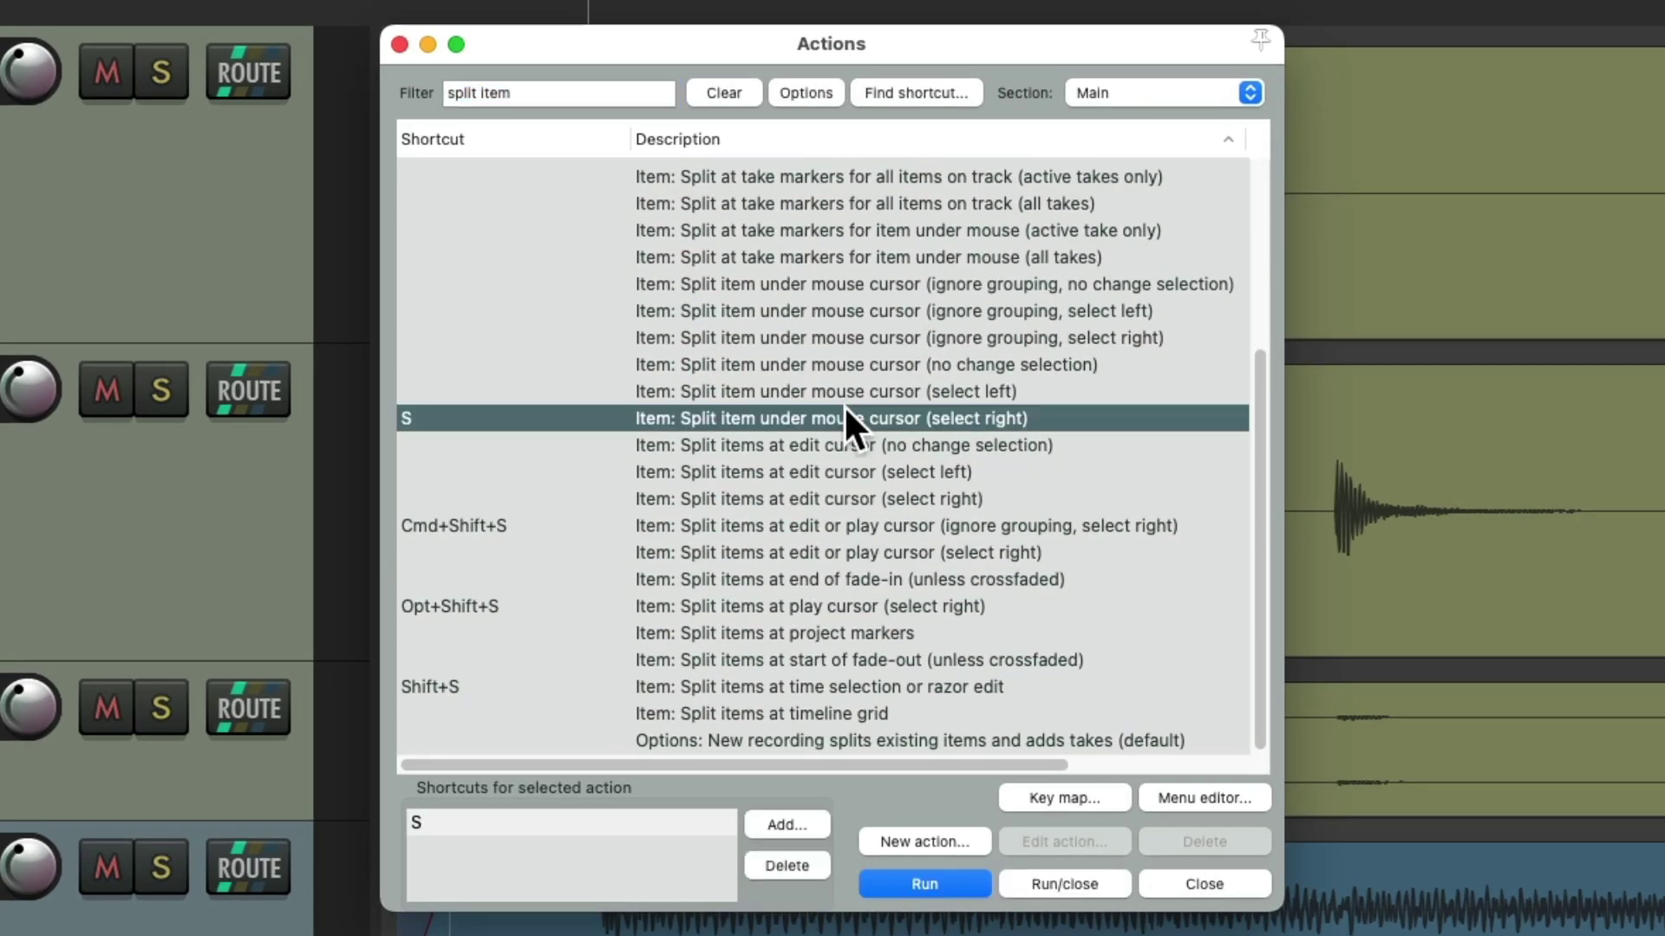
click(799, 859)
click(938, 368)
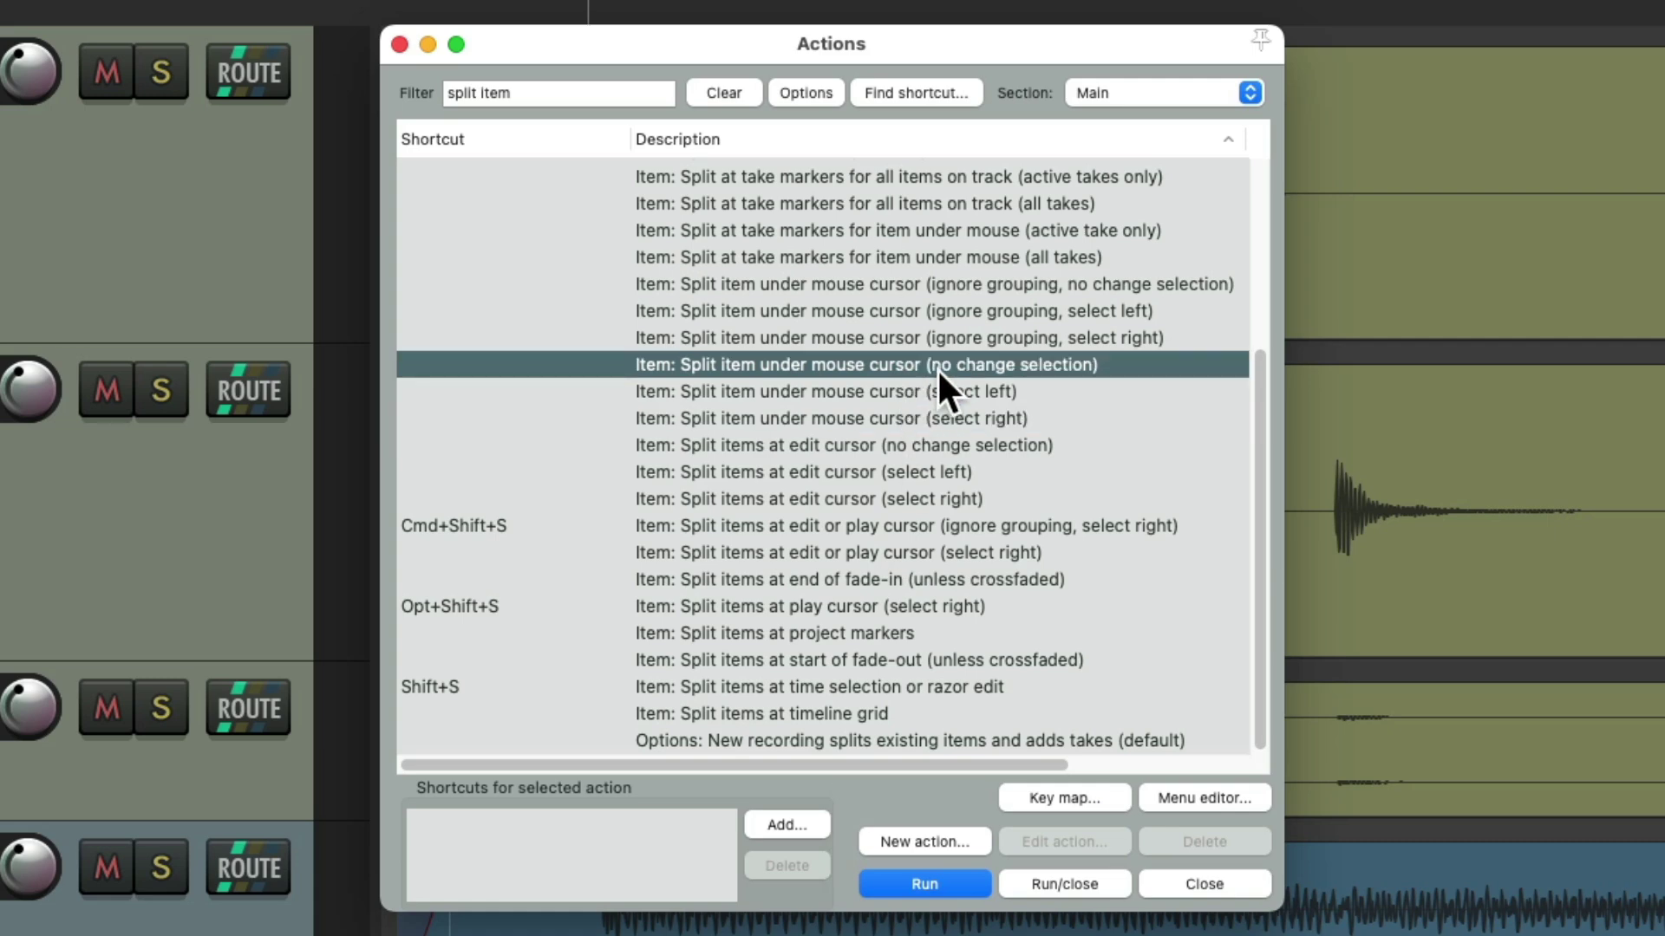
click(801, 819)
key(s)
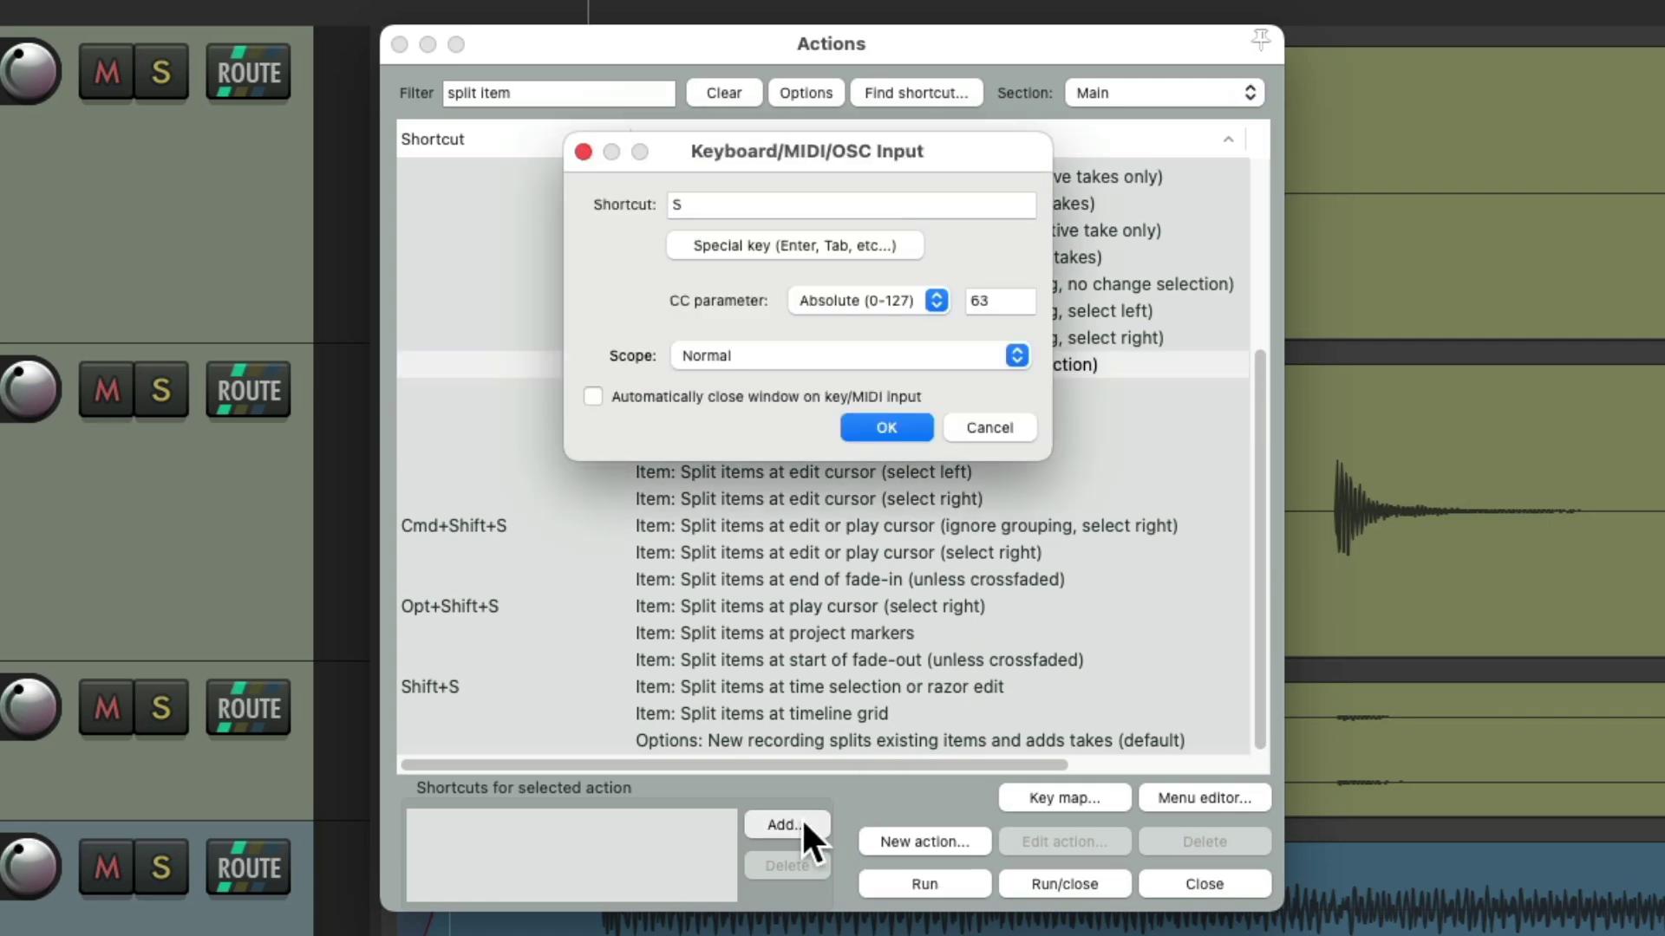
key(Return)
key(Escape)
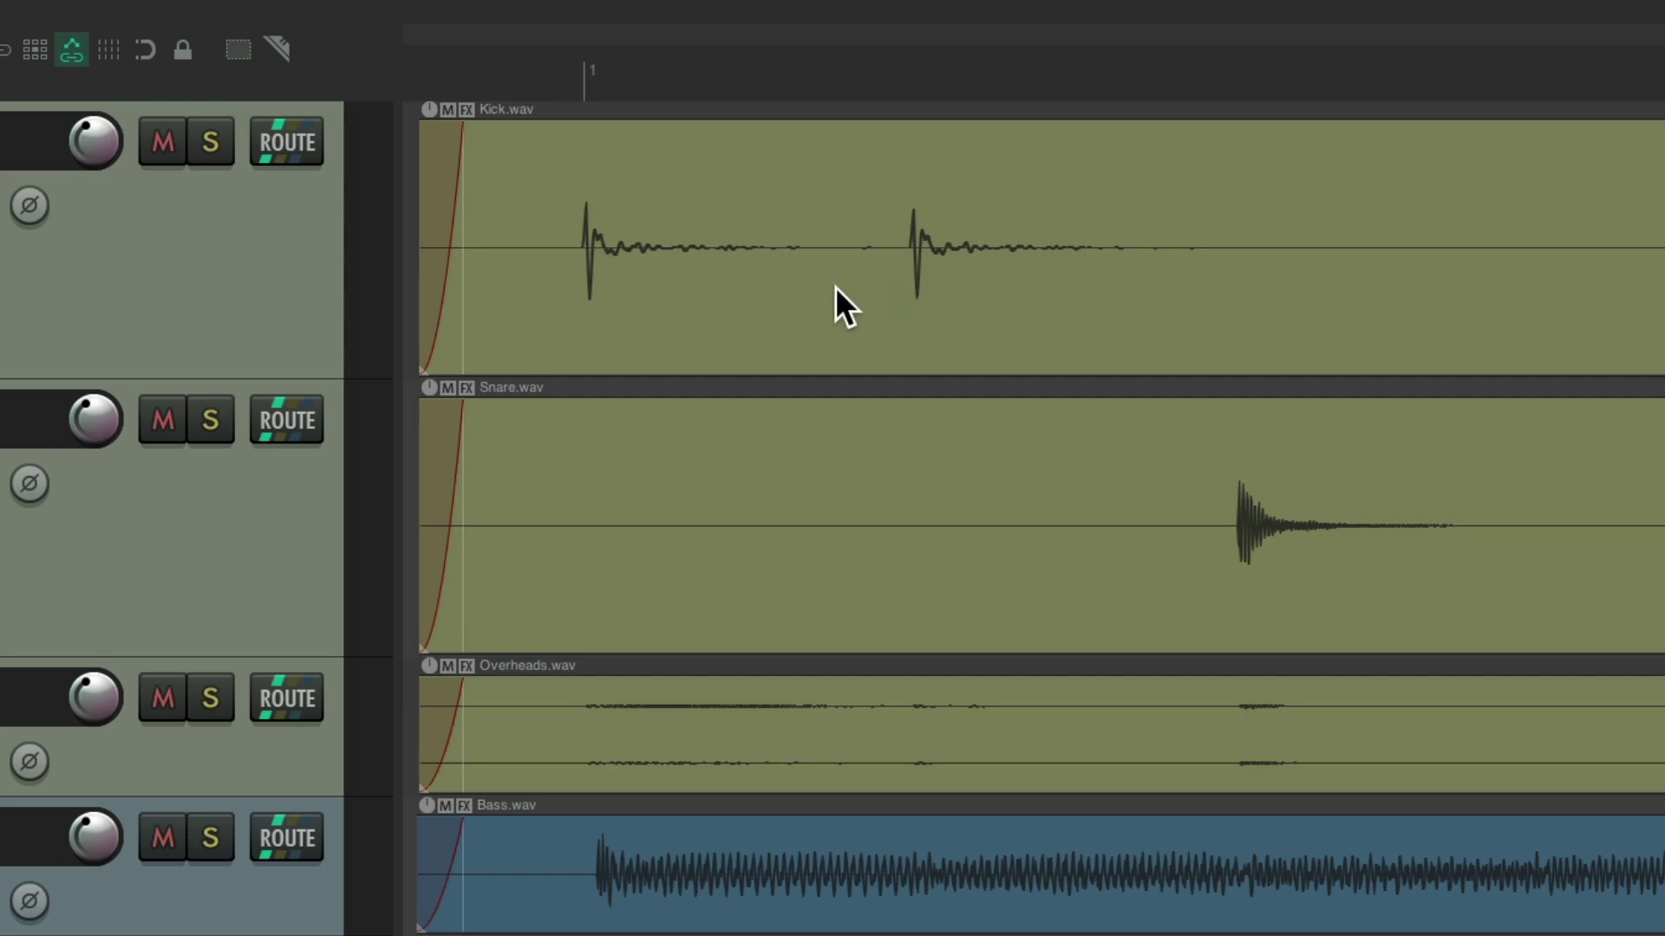
Split the unselected Kick item once and the Snare item twice under the mouse cursor, and undo all three splits
key(s)
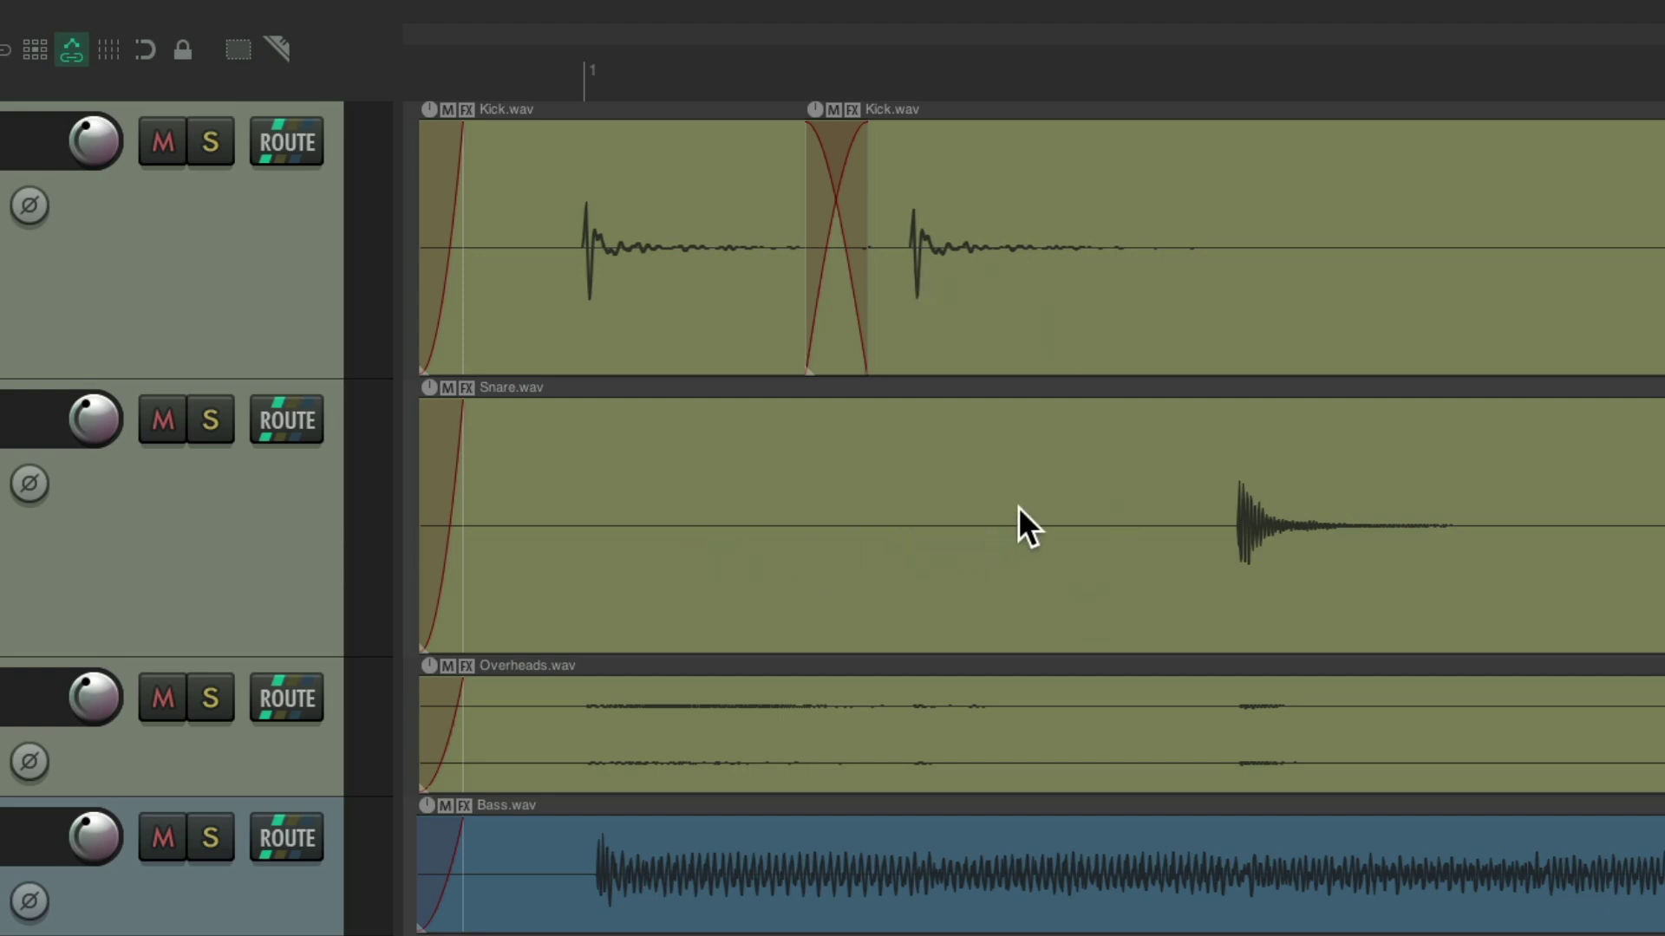
key(s)
key(s)
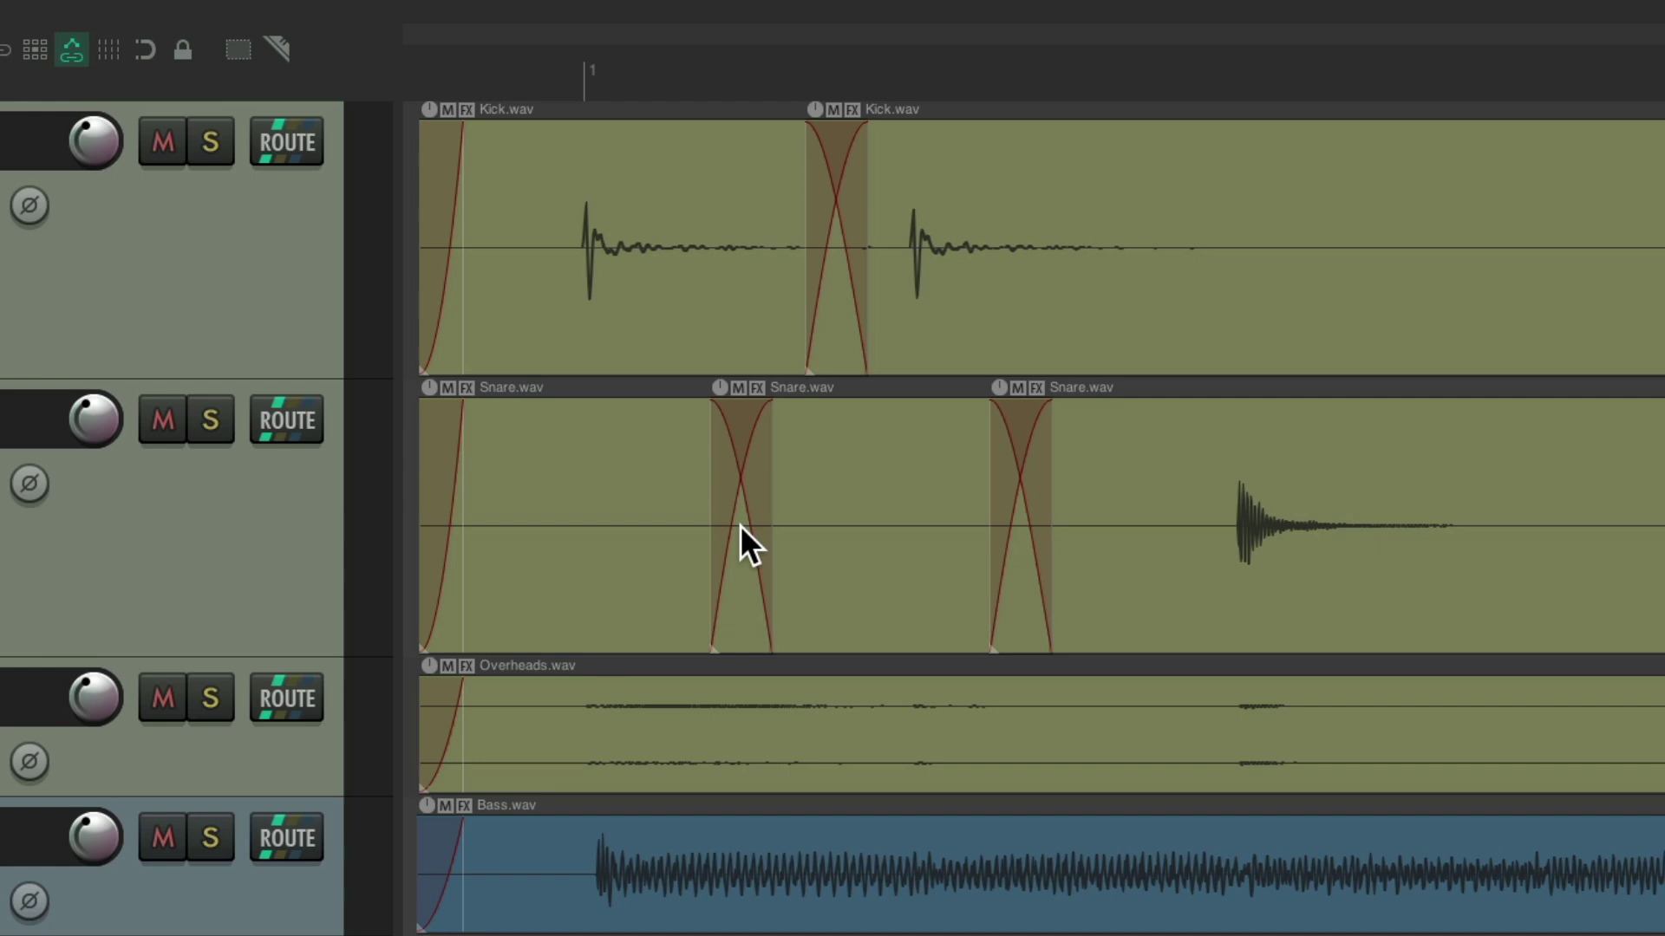
key(ctrl+z)
key(ctrl+z)
key(ctrl+z)
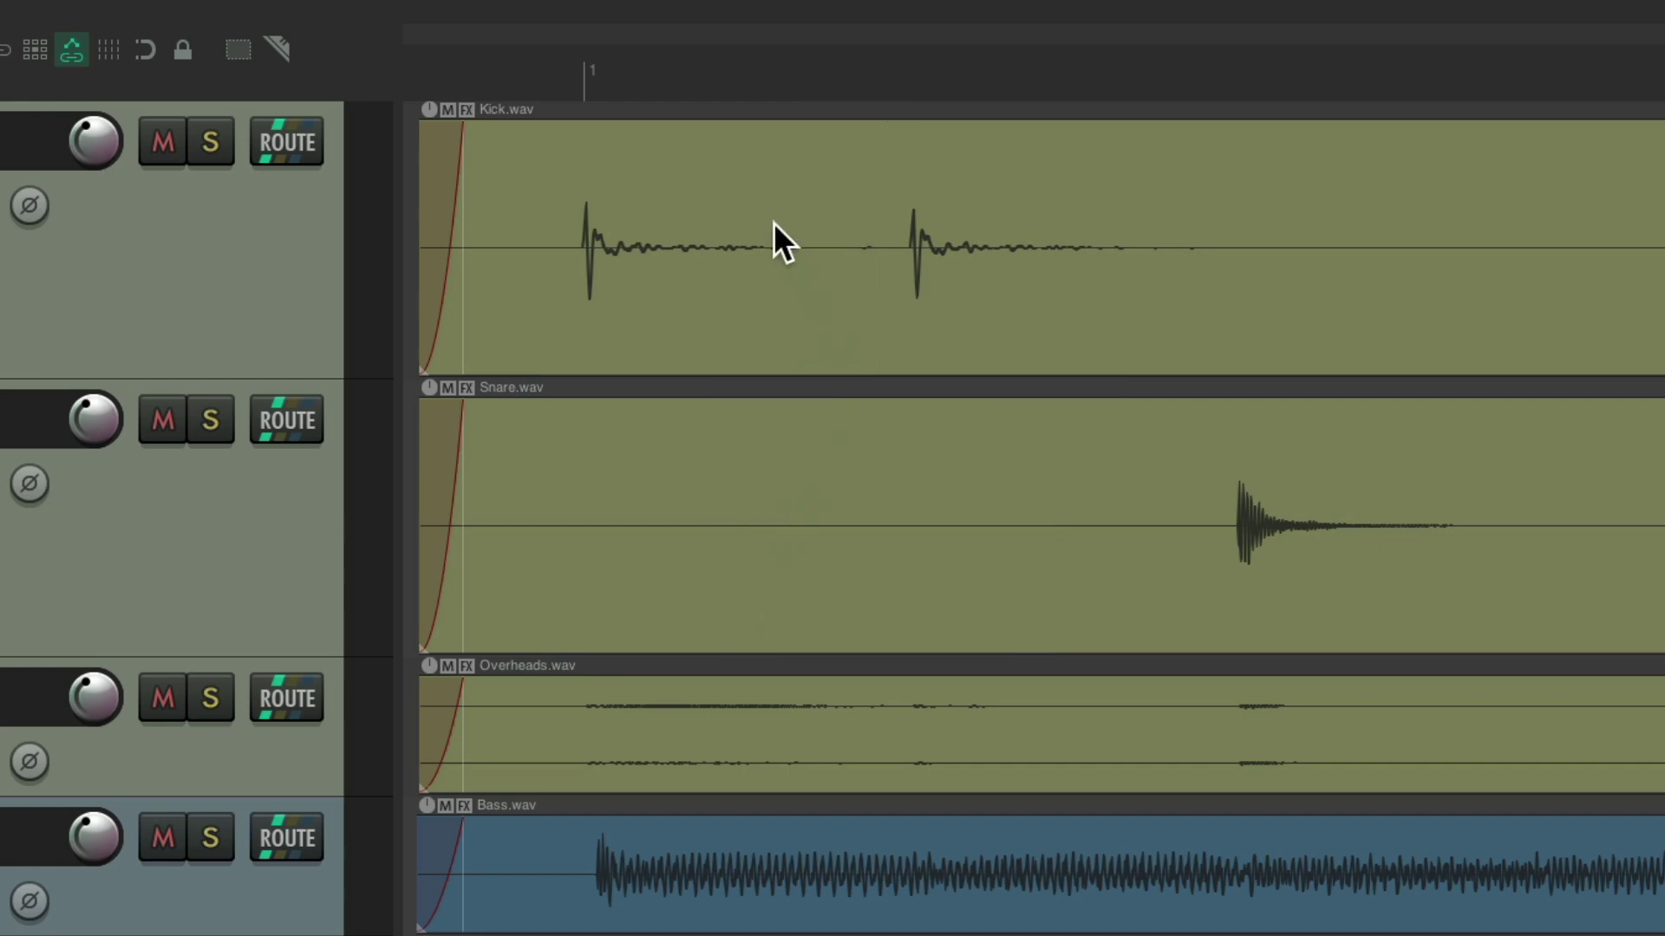
Test-split the selected Kick and Snare items under the mouse cursor, undo it, and split all selected items across the tracks the same way
drag(774, 224, 1026, 532)
key(s)
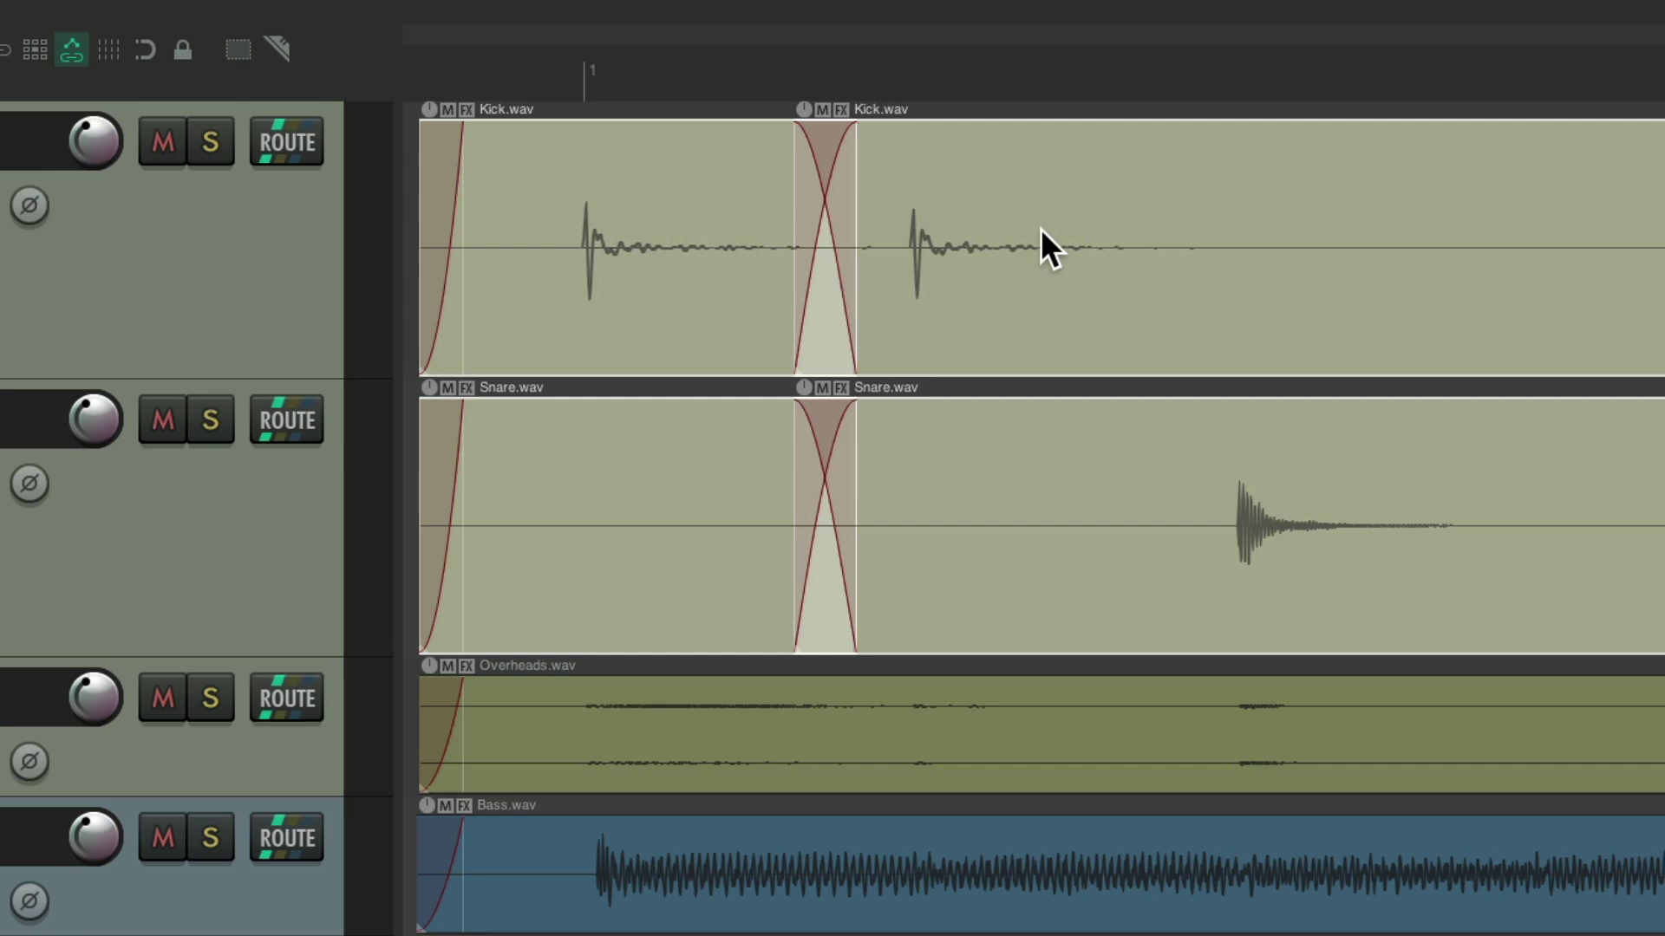
key(ctrl+z)
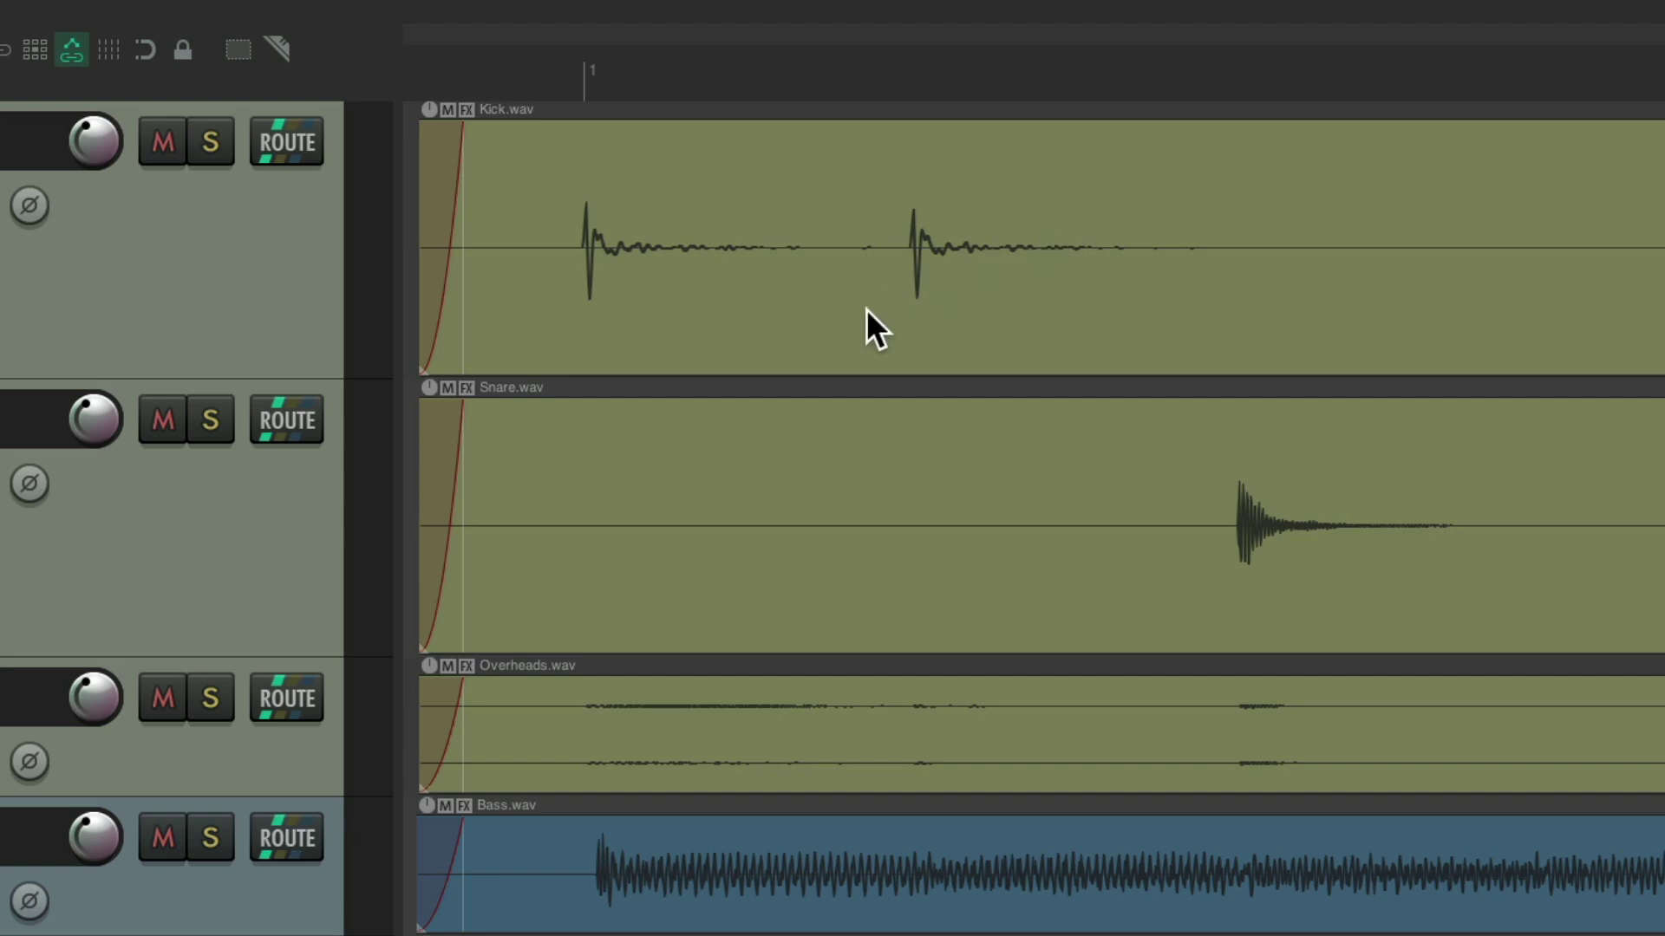
key(ctrl+a)
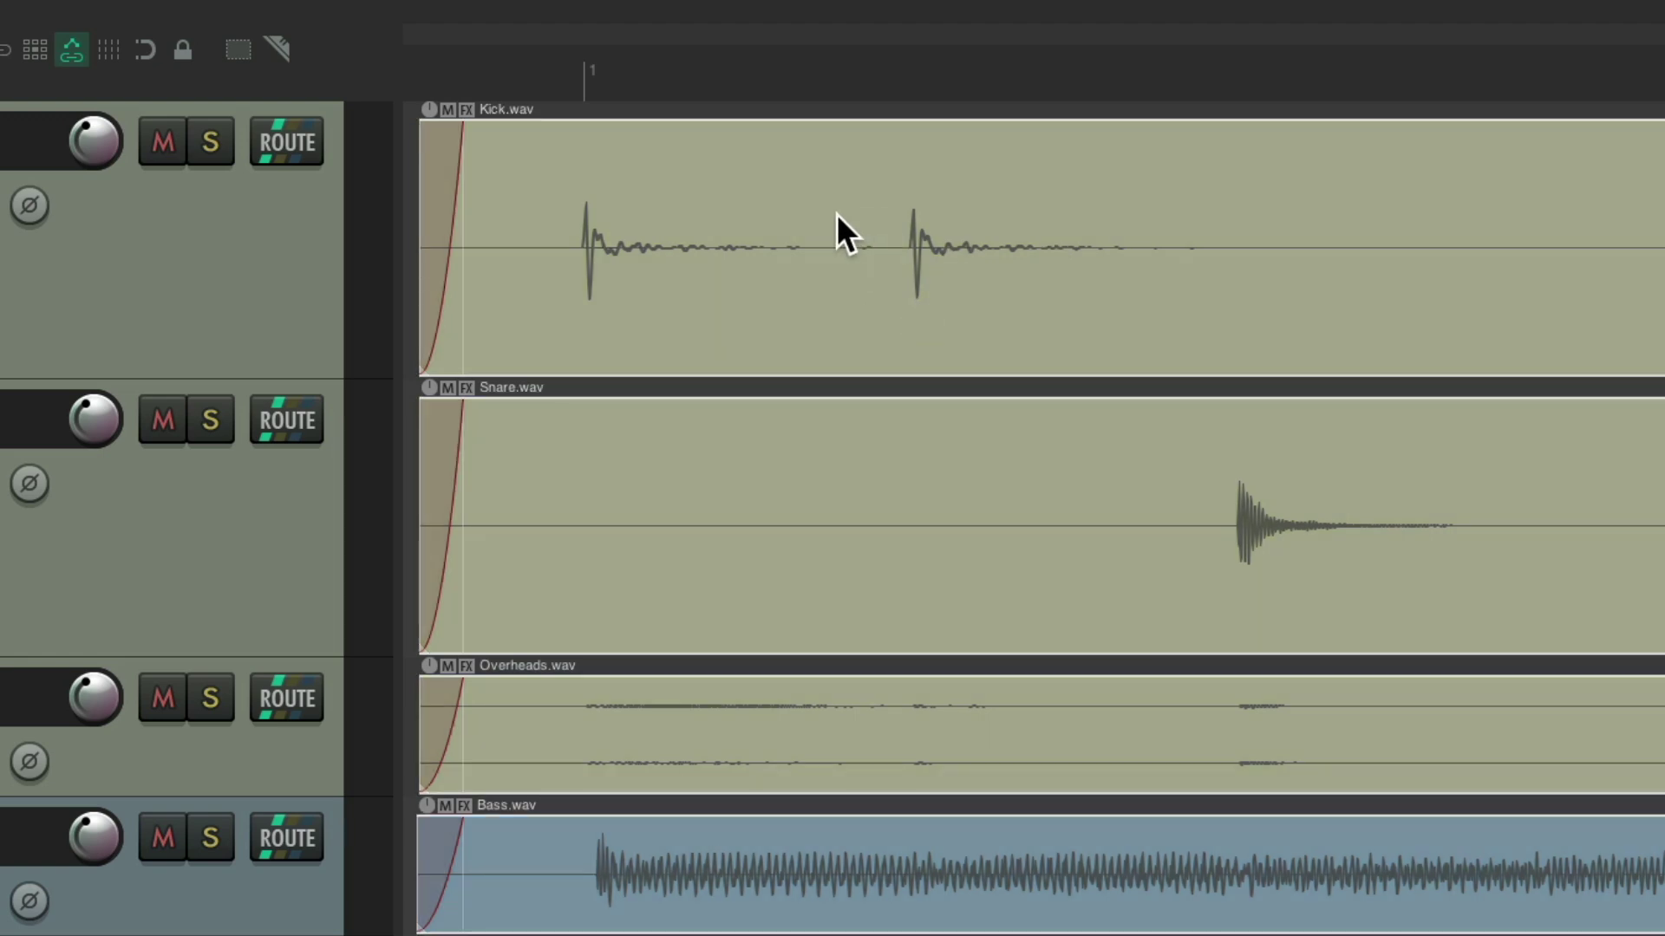
key(s)
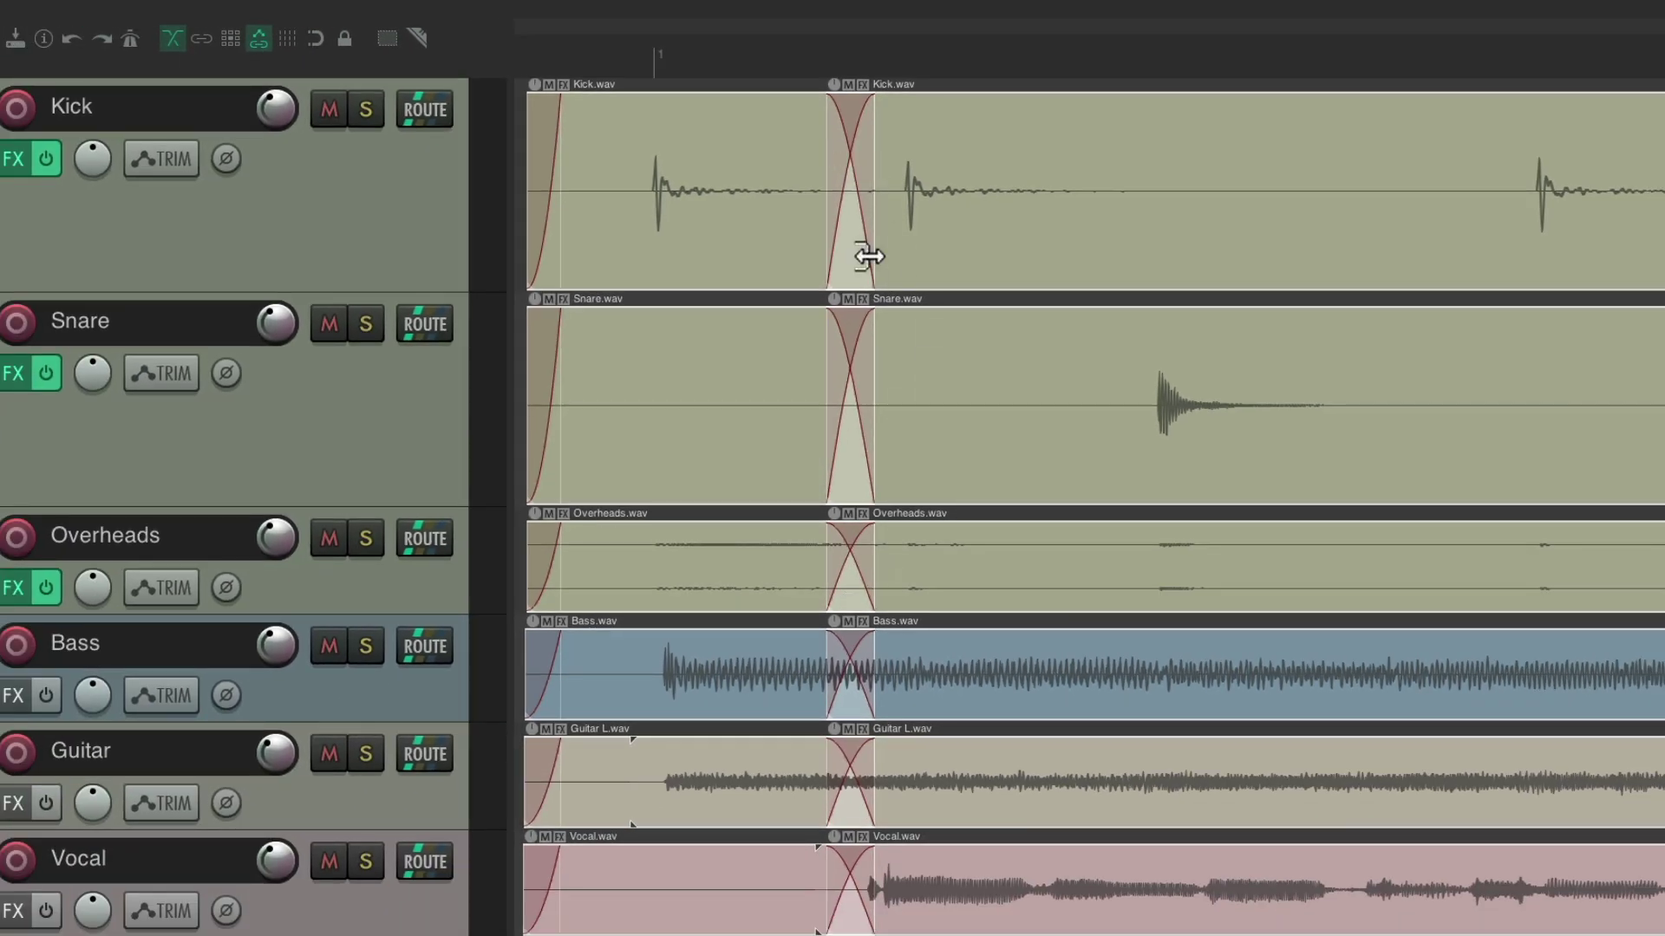
Reassign S to "Item: Split items at edit or play cursor (select right)", overriding its existing mapping
key(shift+slash)
scroll(830, 425, down, 5)
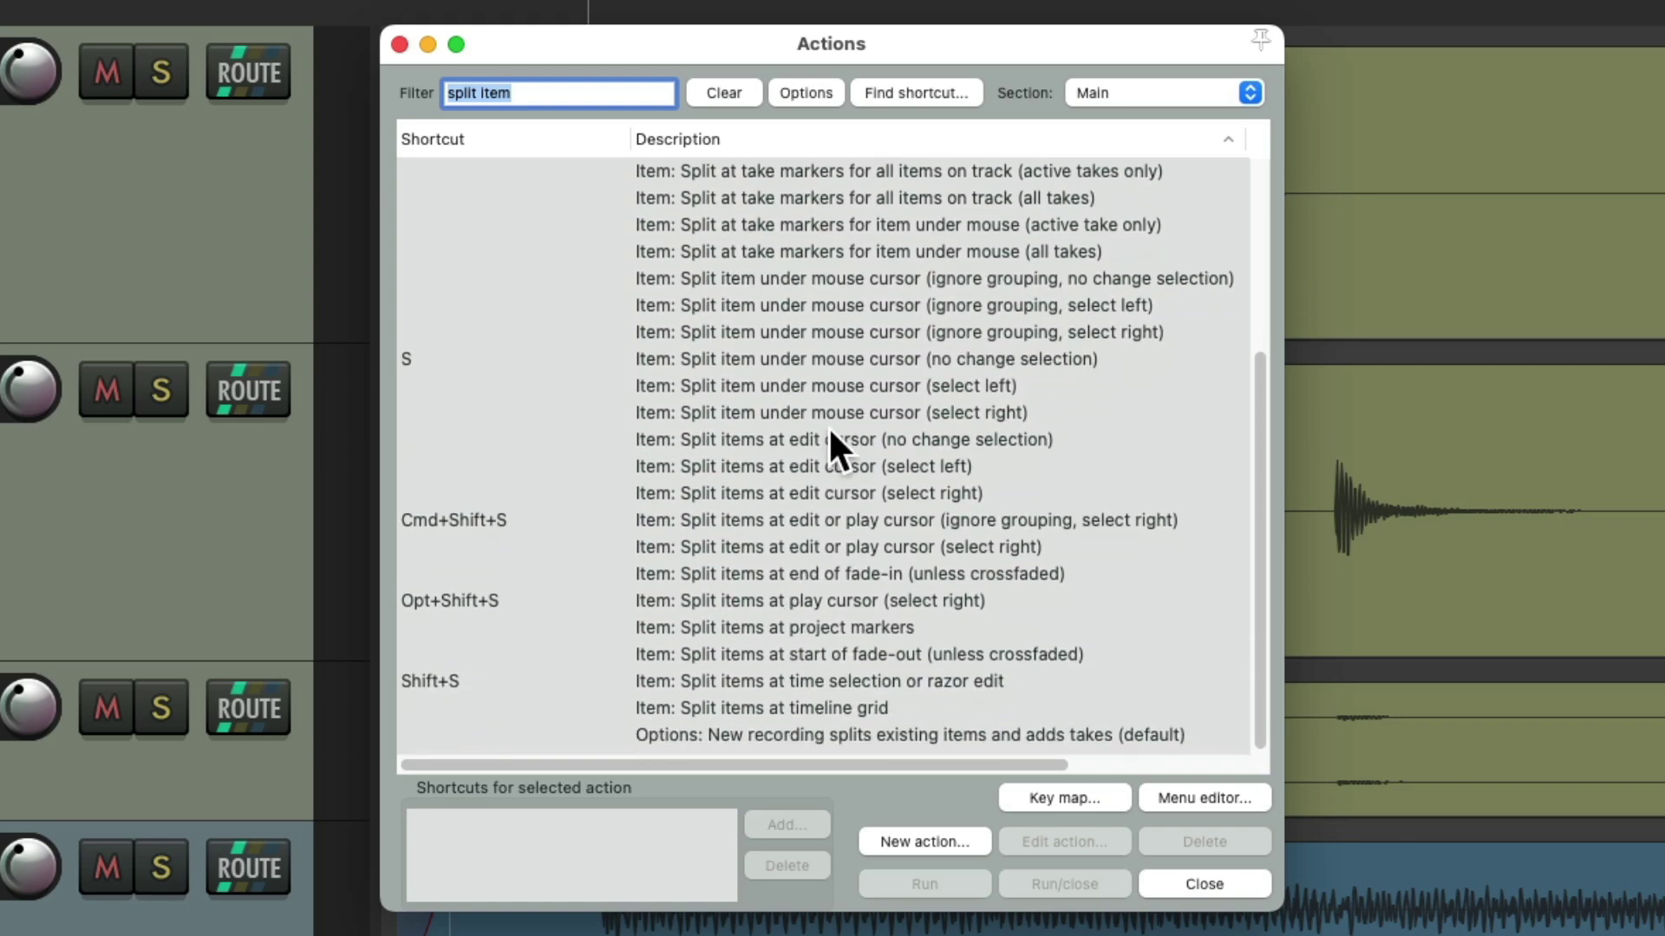
click(772, 552)
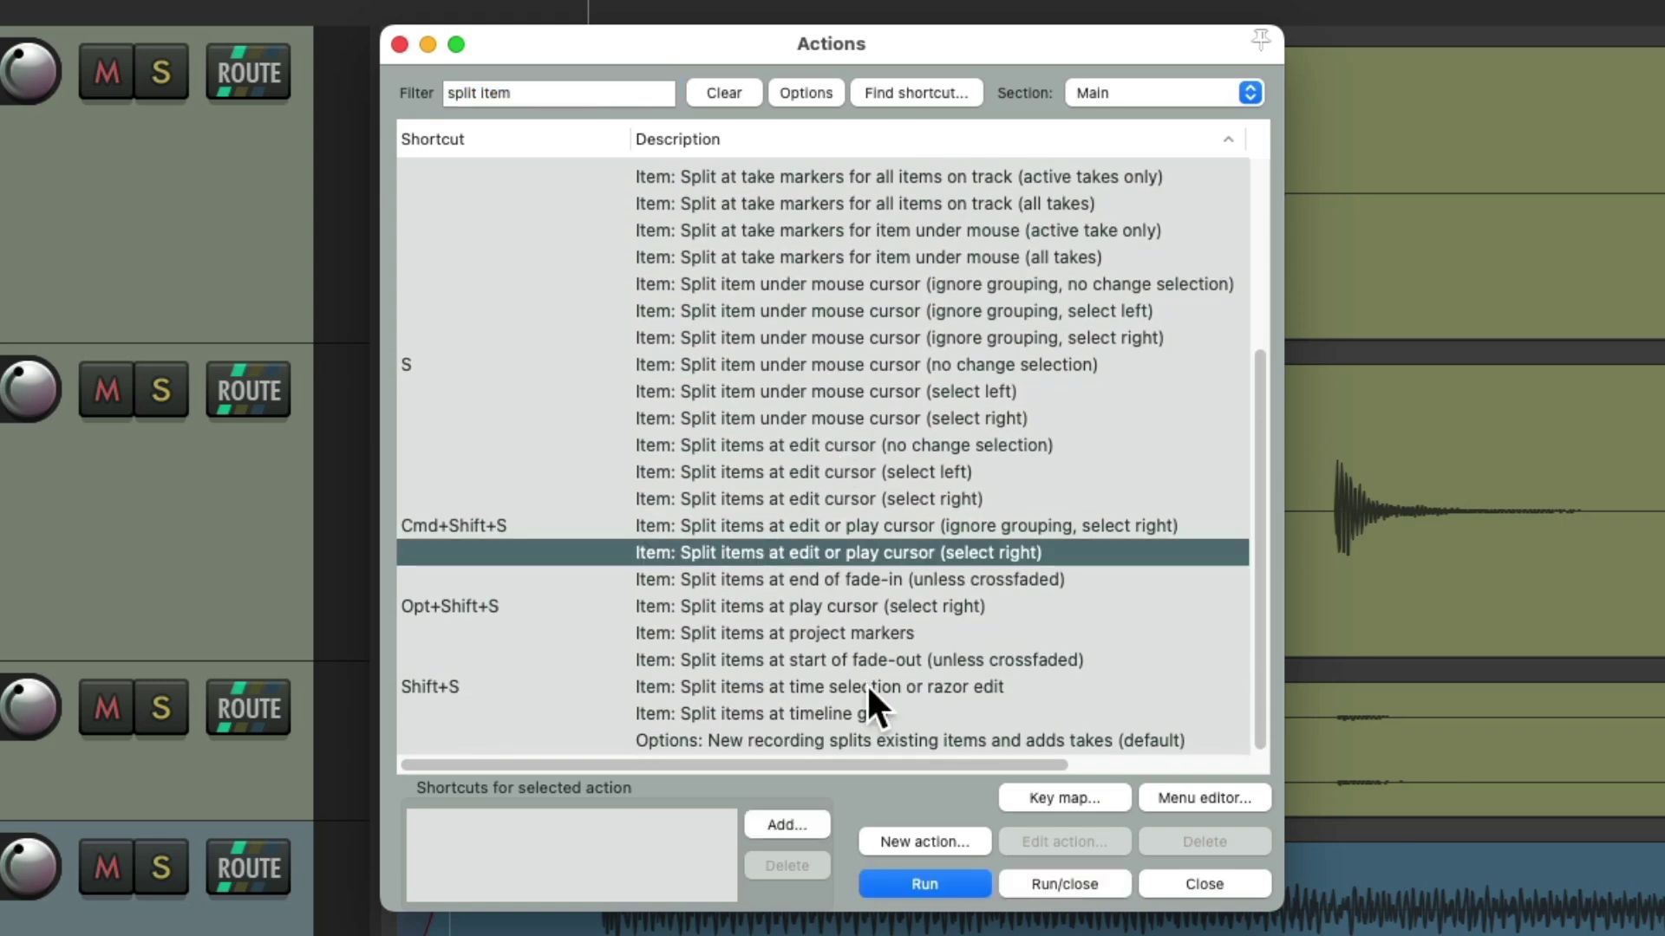
click(785, 825)
key(s)
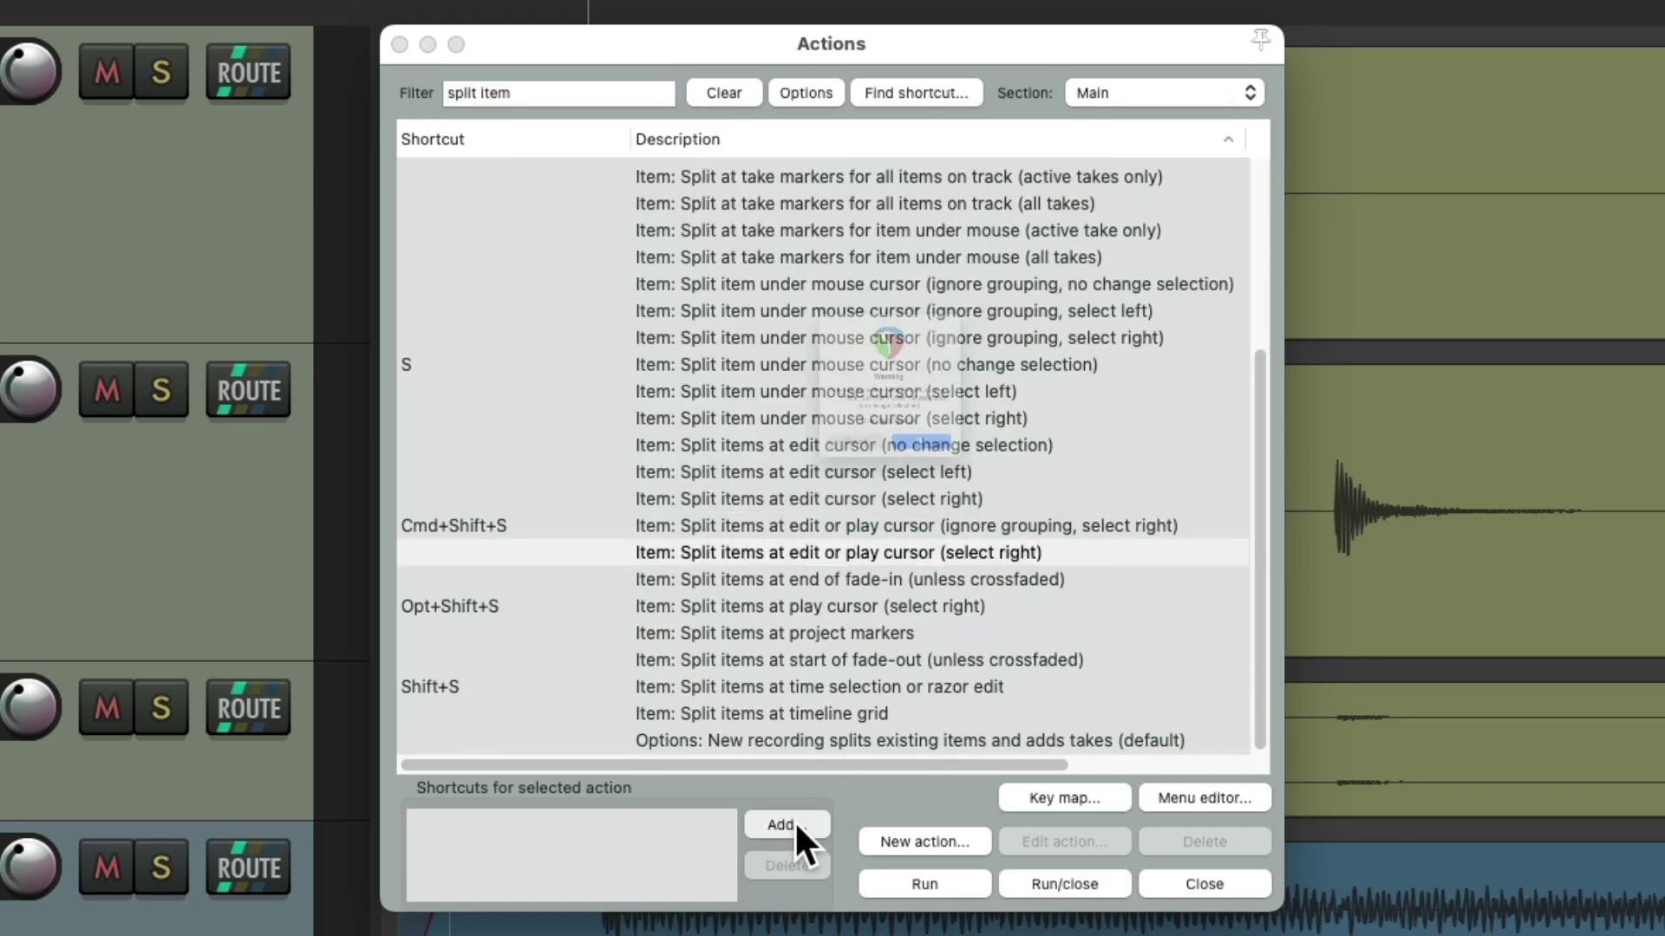
key(Return)
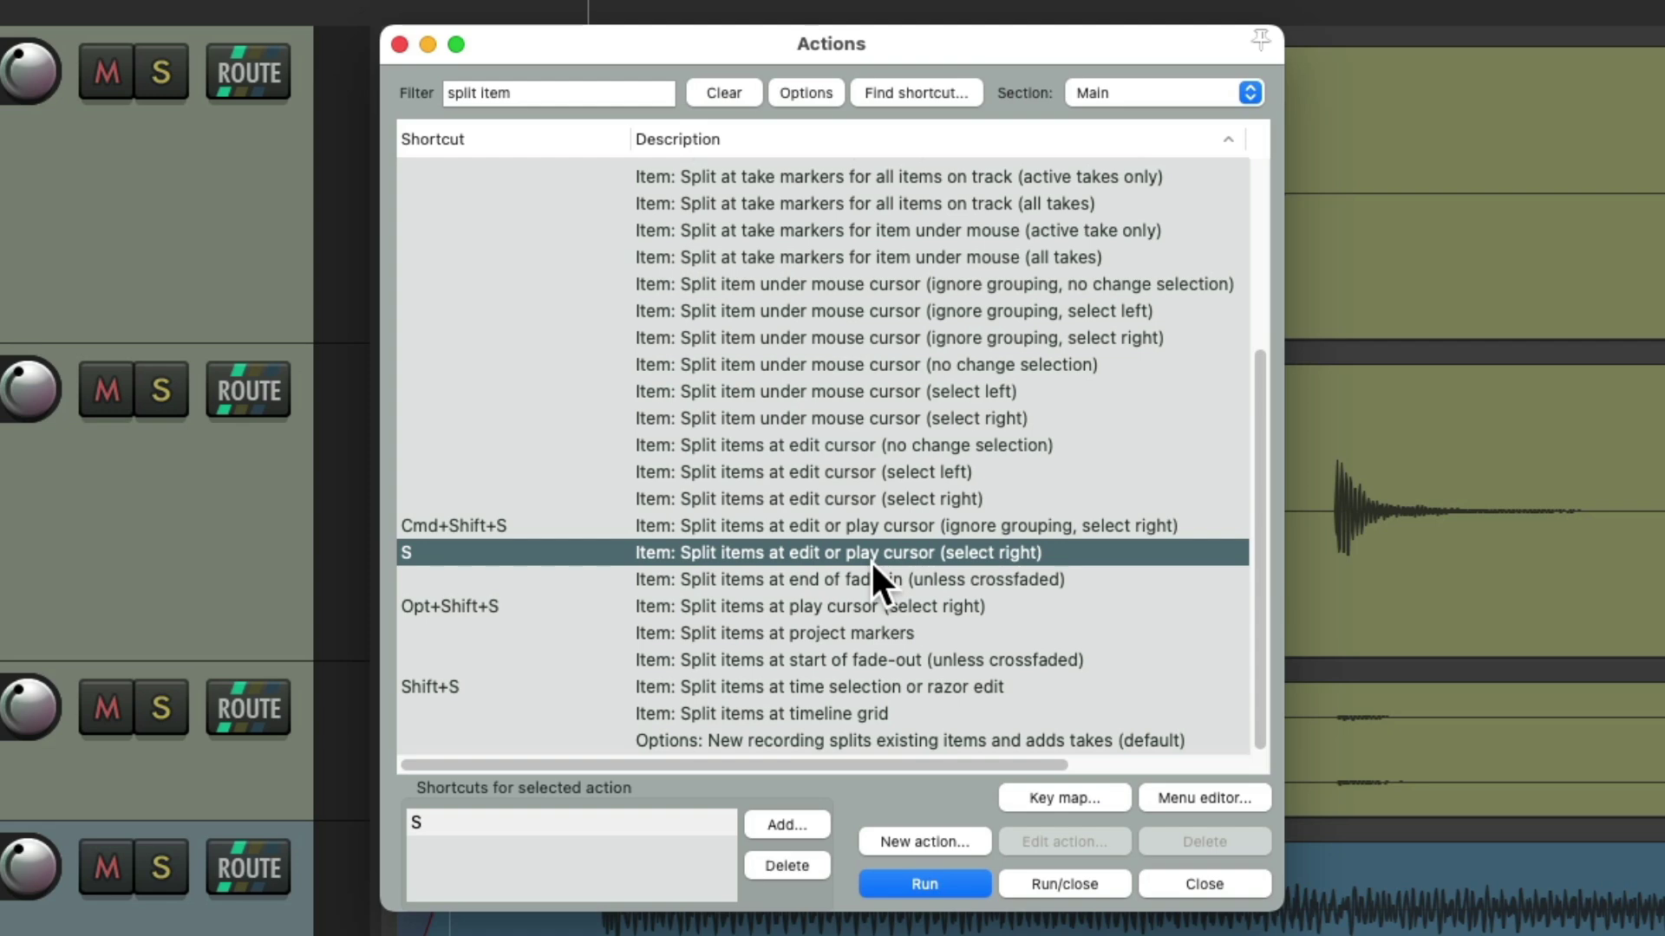
key(Escape)
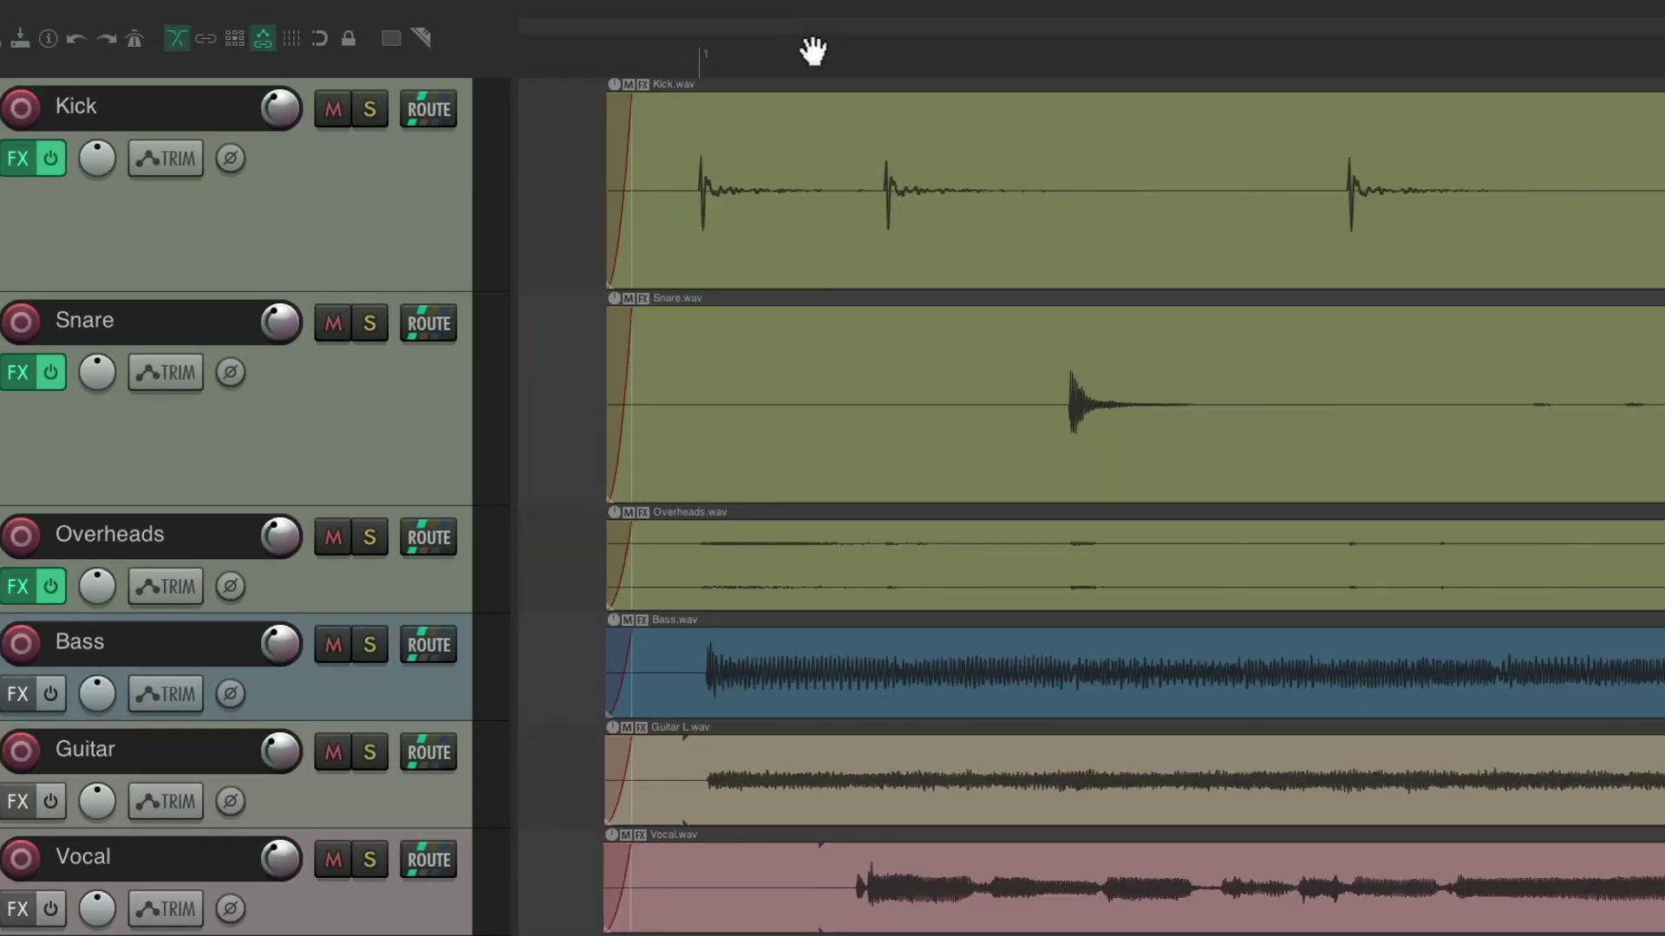
Play from just before bar 1 with the Kick item selected, split it at the play cursor near the kick hits, and undo the splits
drag(778, 63, 490, 208)
drag(587, 161, 585, 165)
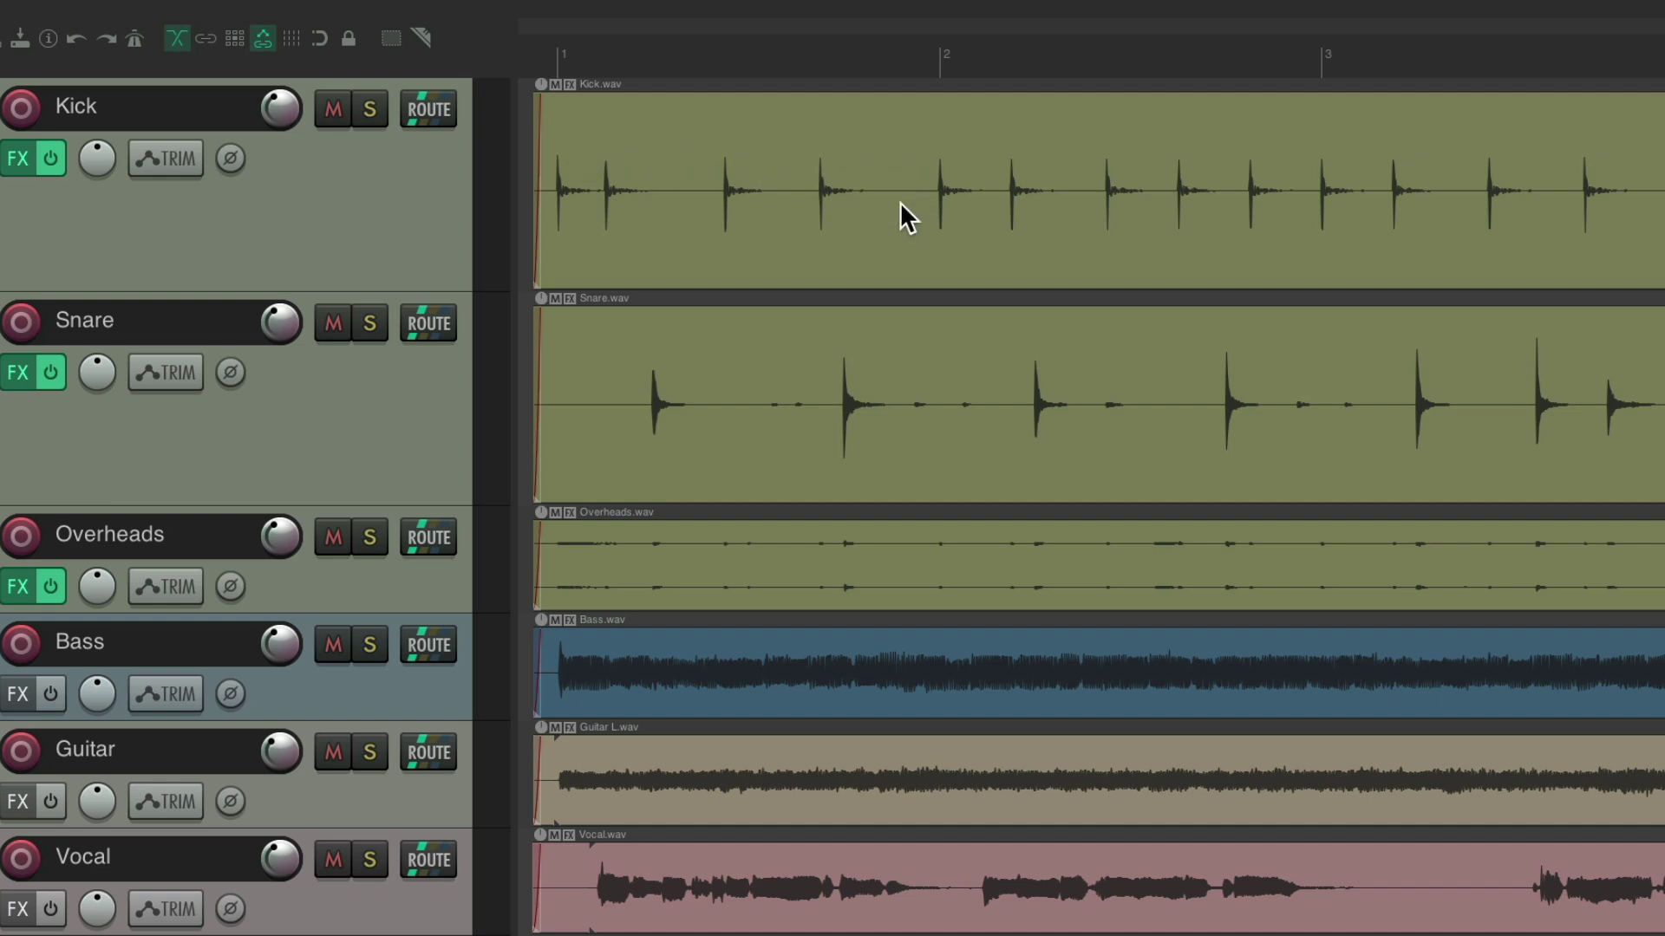
click(522, 54)
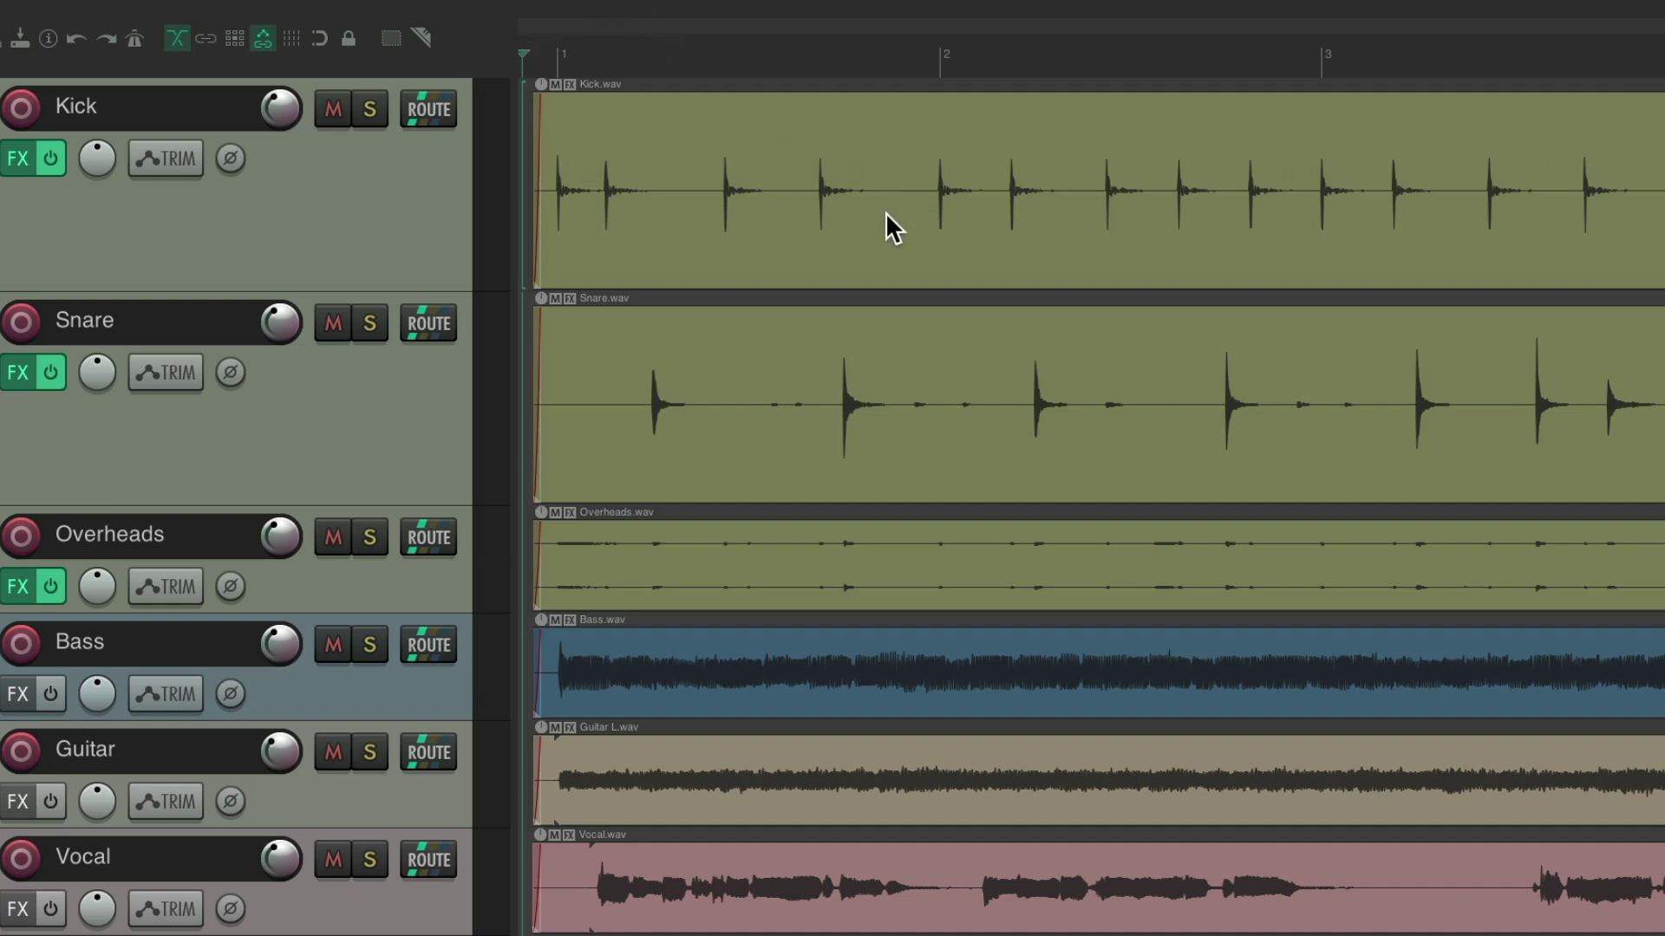
click(811, 133)
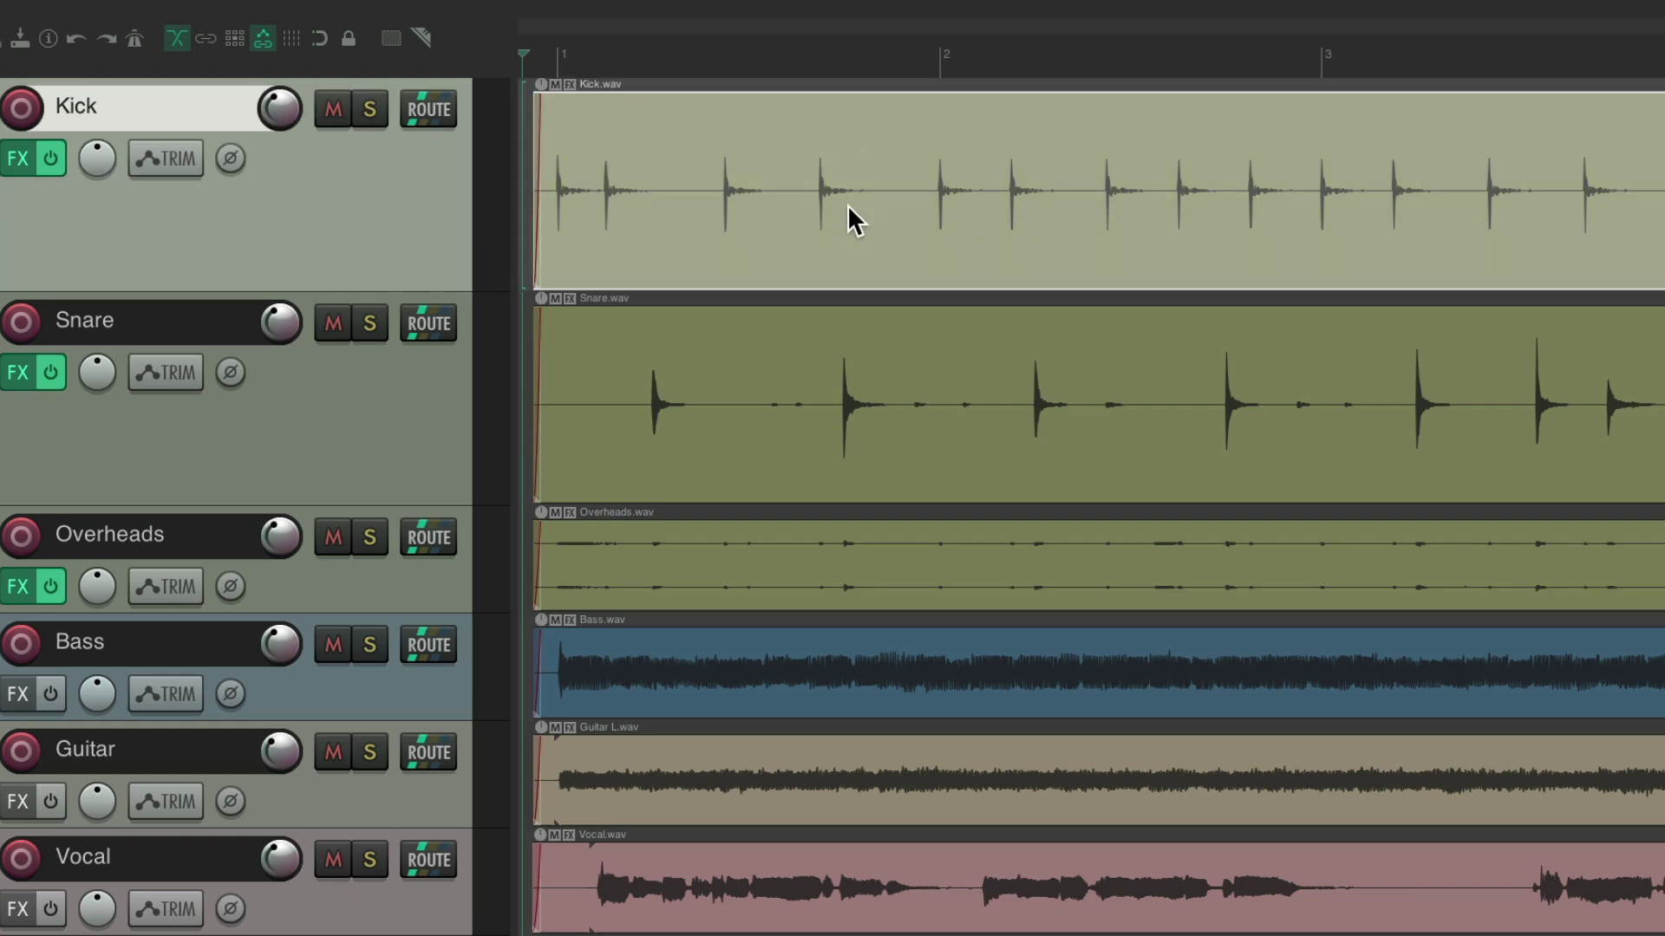
key(space)
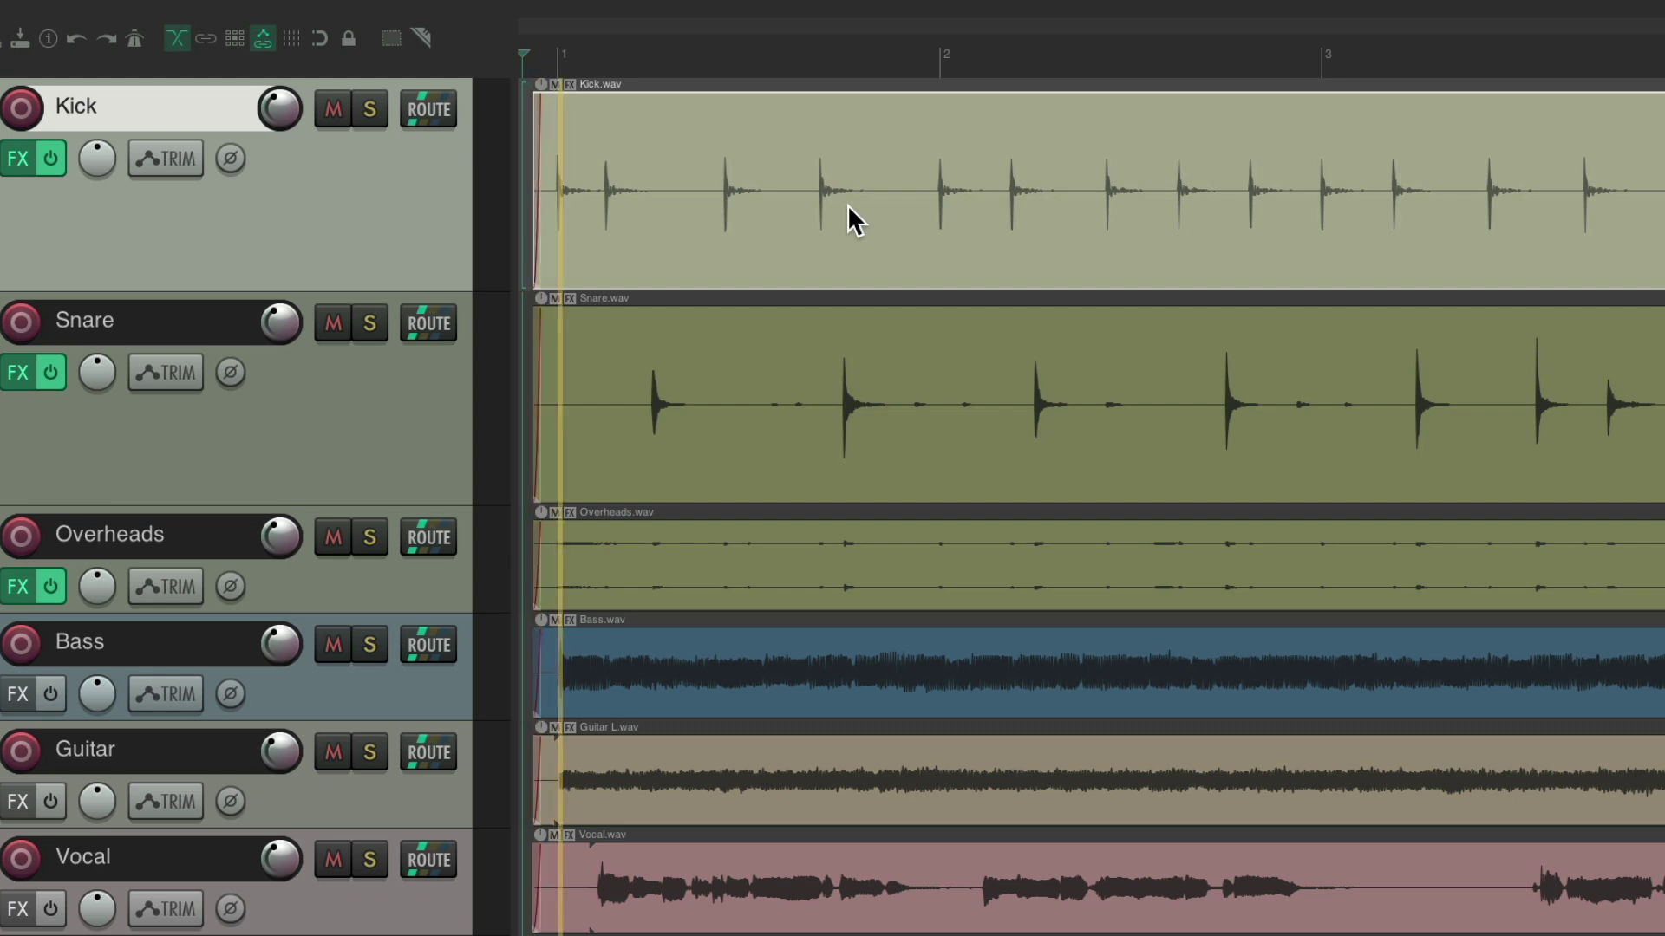
key(s)
key(s)
key(s)
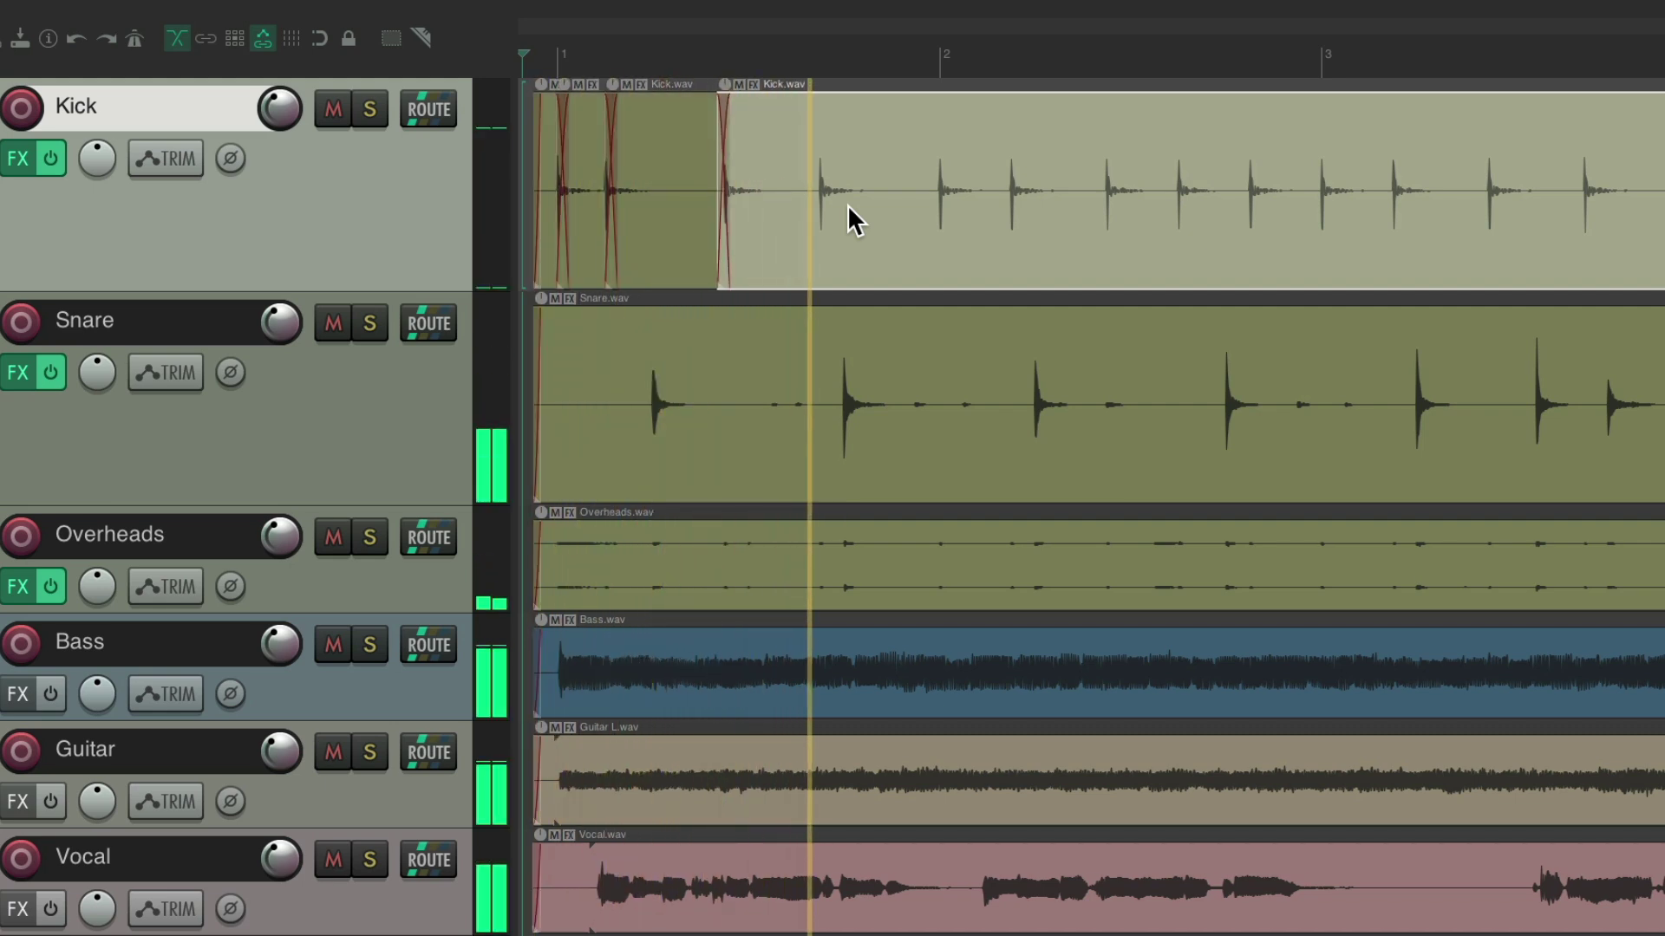
key(s)
key(s)
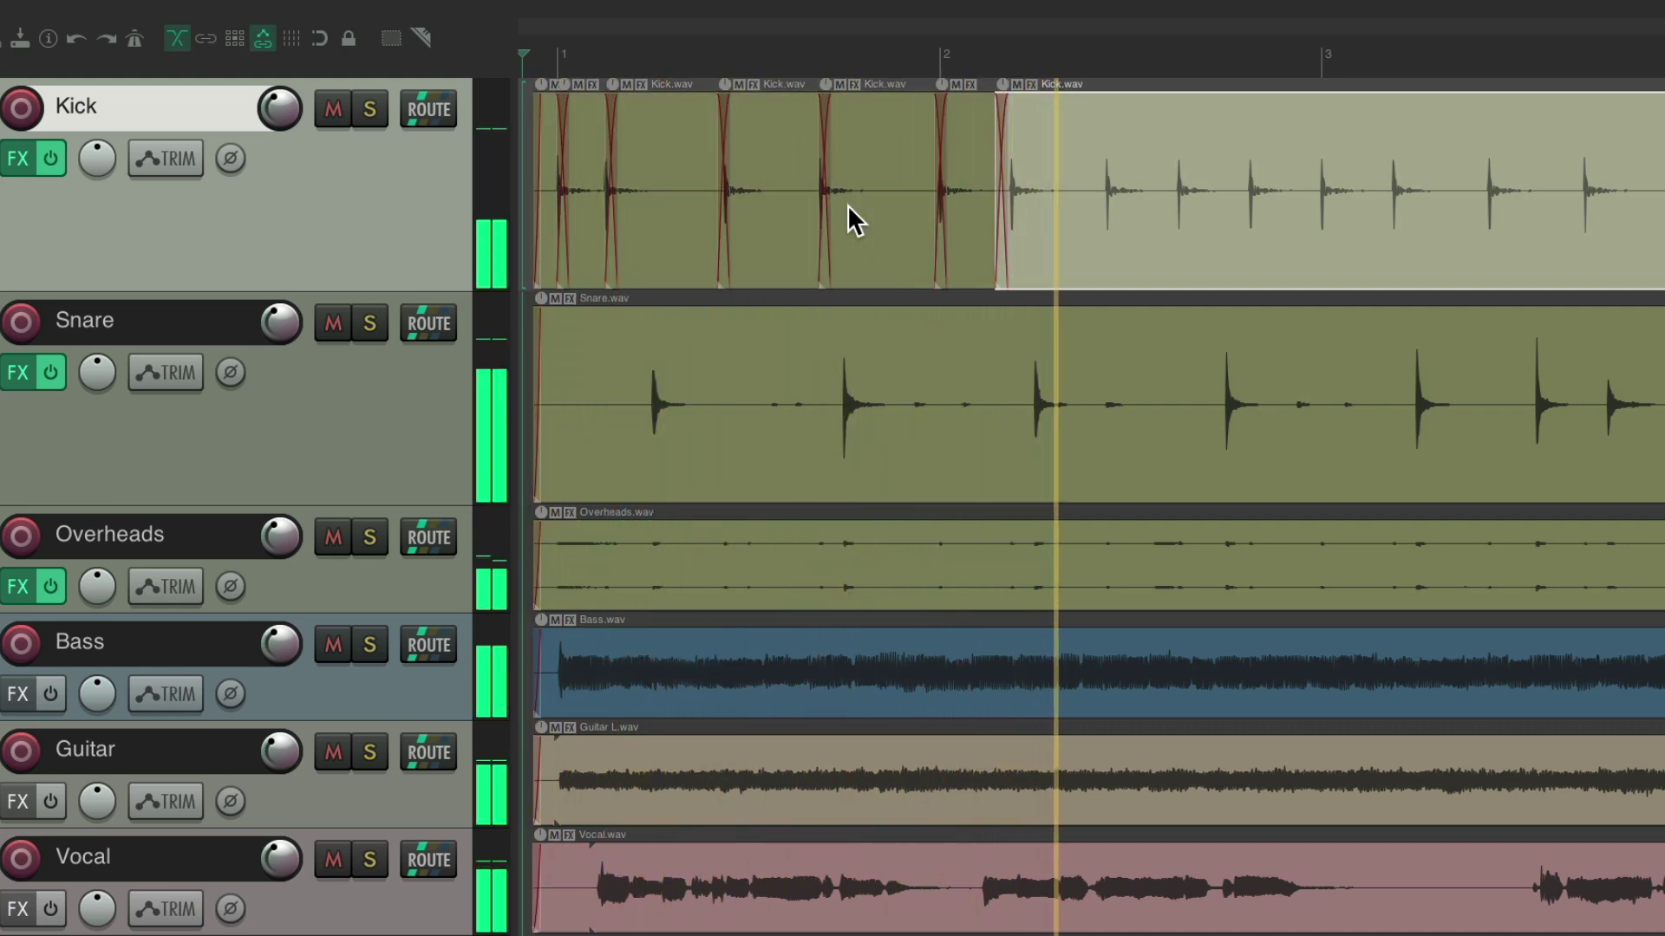
key(space)
key(ctrl+z)
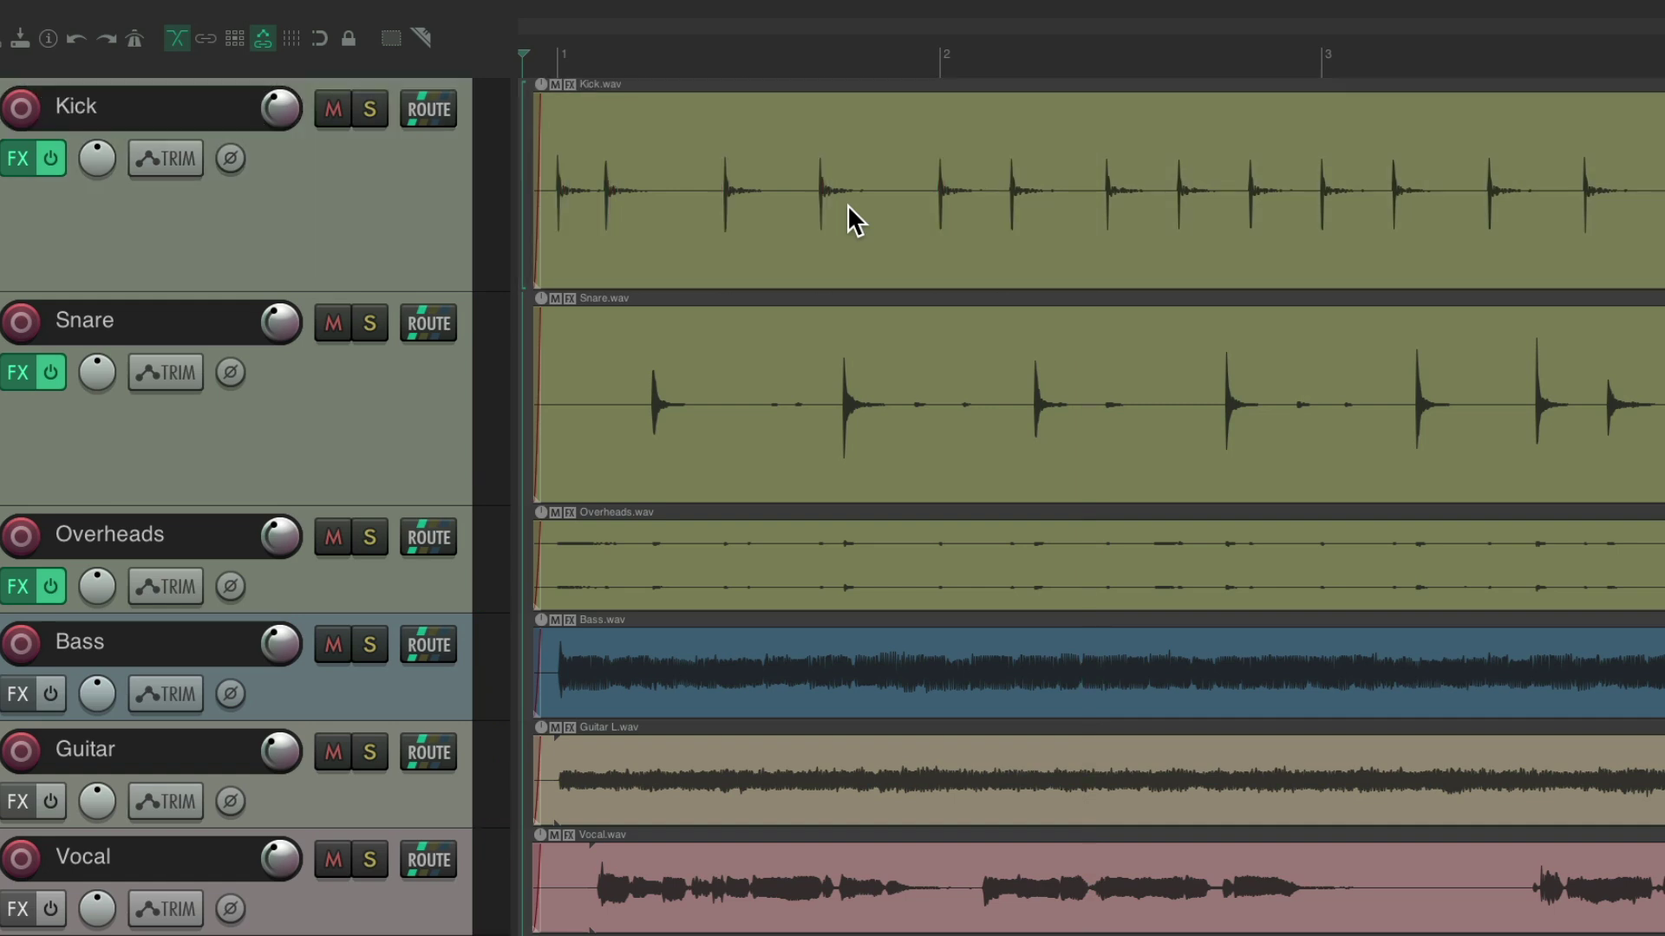
Select the Snare item, split it at the play cursor on its first three hits during playback, and undo the splits
click(818, 340)
key(space)
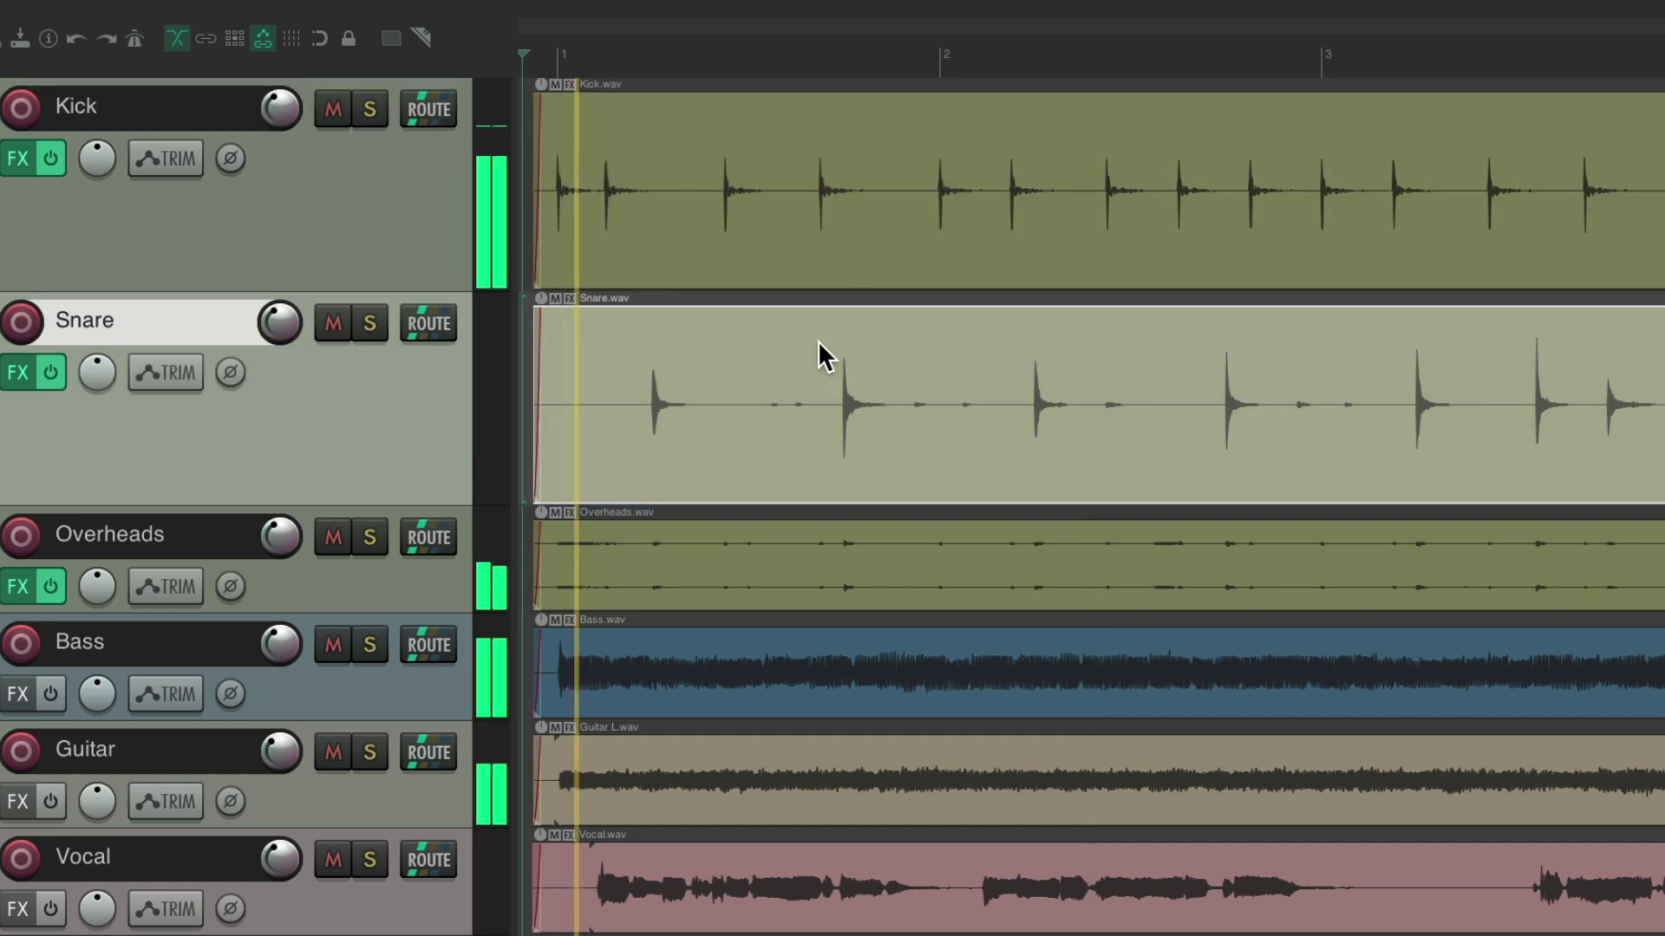
key(s)
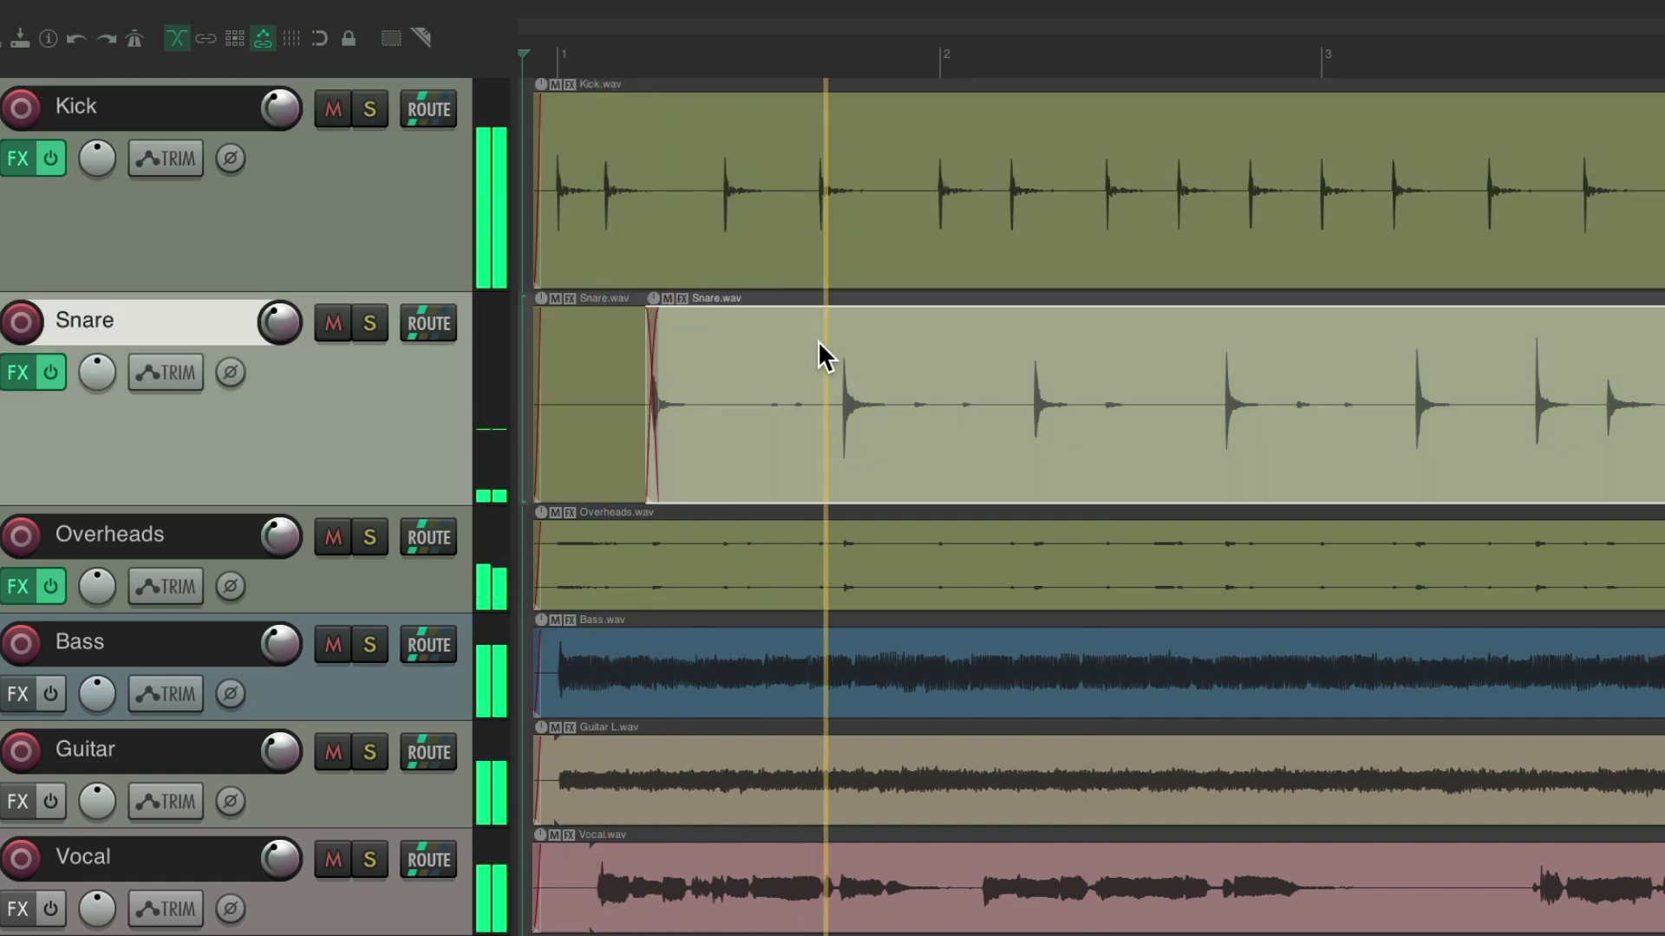
key(s)
key(s)
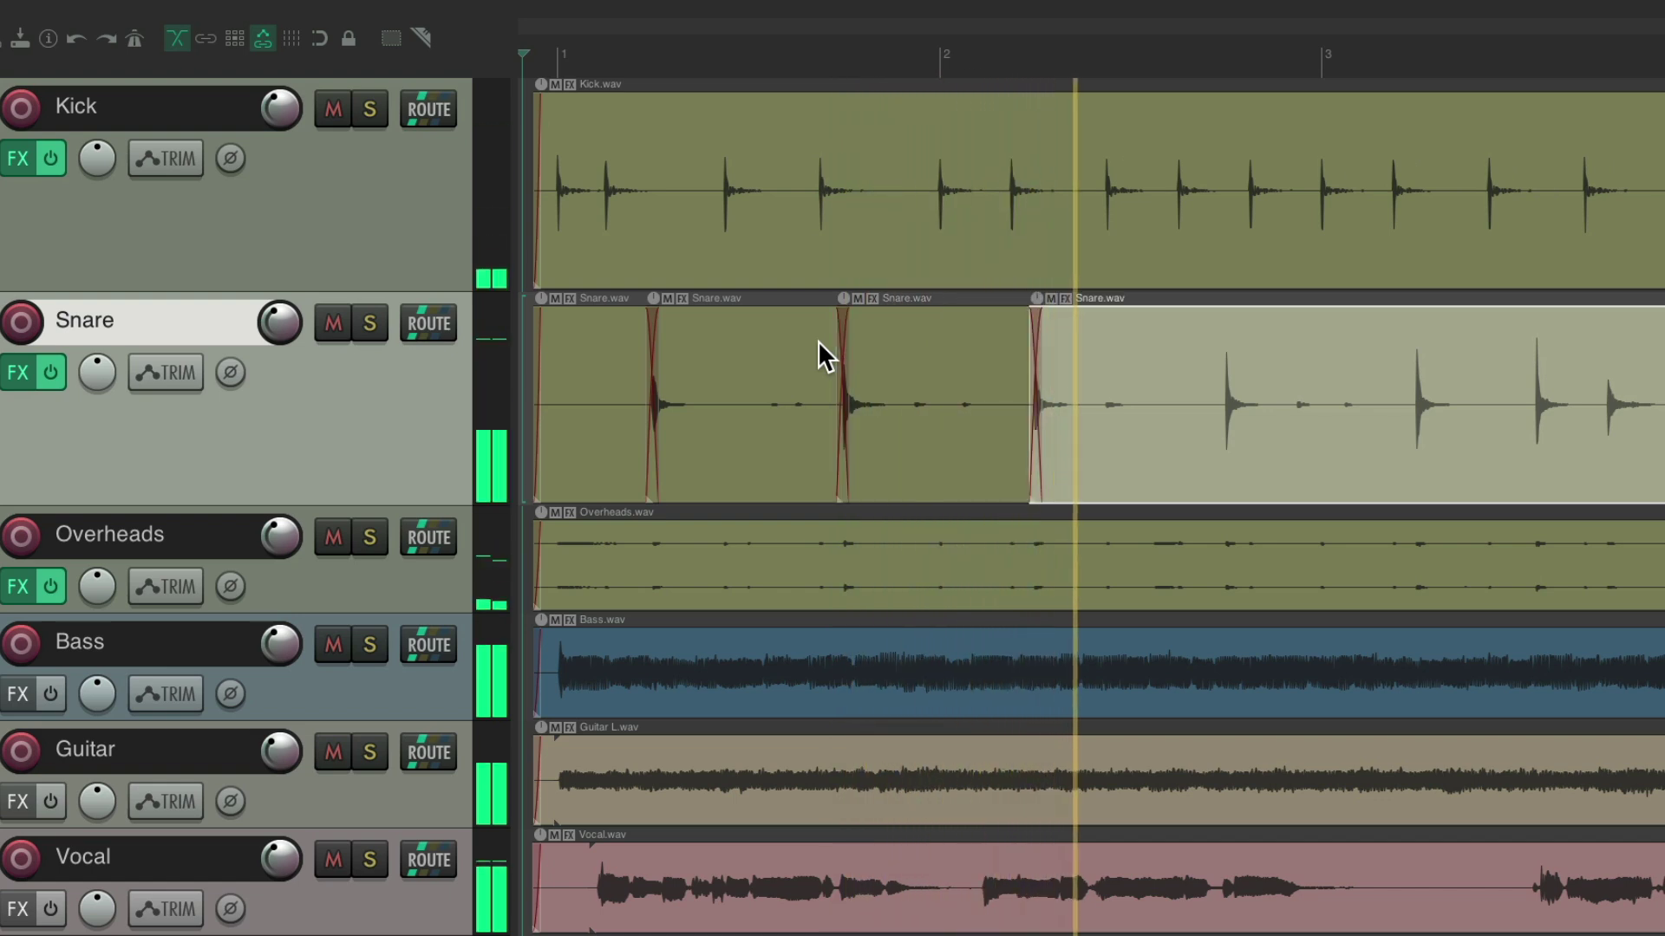
key(space)
key(ctrl+z)
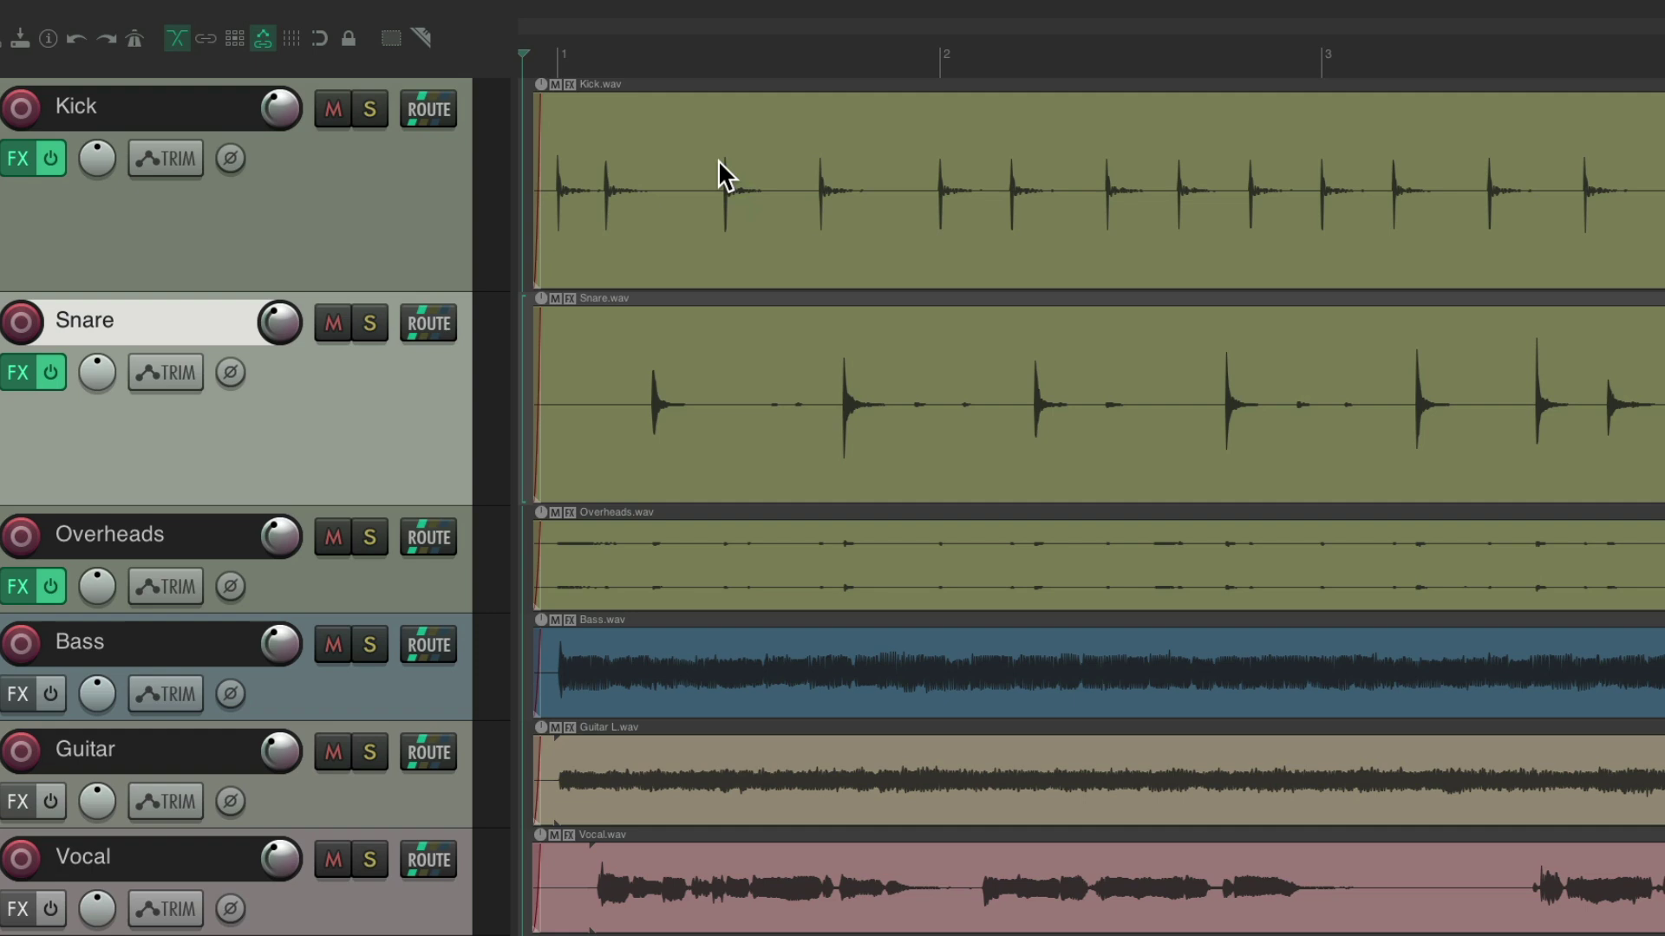
Select the Kick, Snare and Overheads items, split them together at the play cursor near the kick hits during playback, and undo the splits
drag(789, 163, 935, 607)
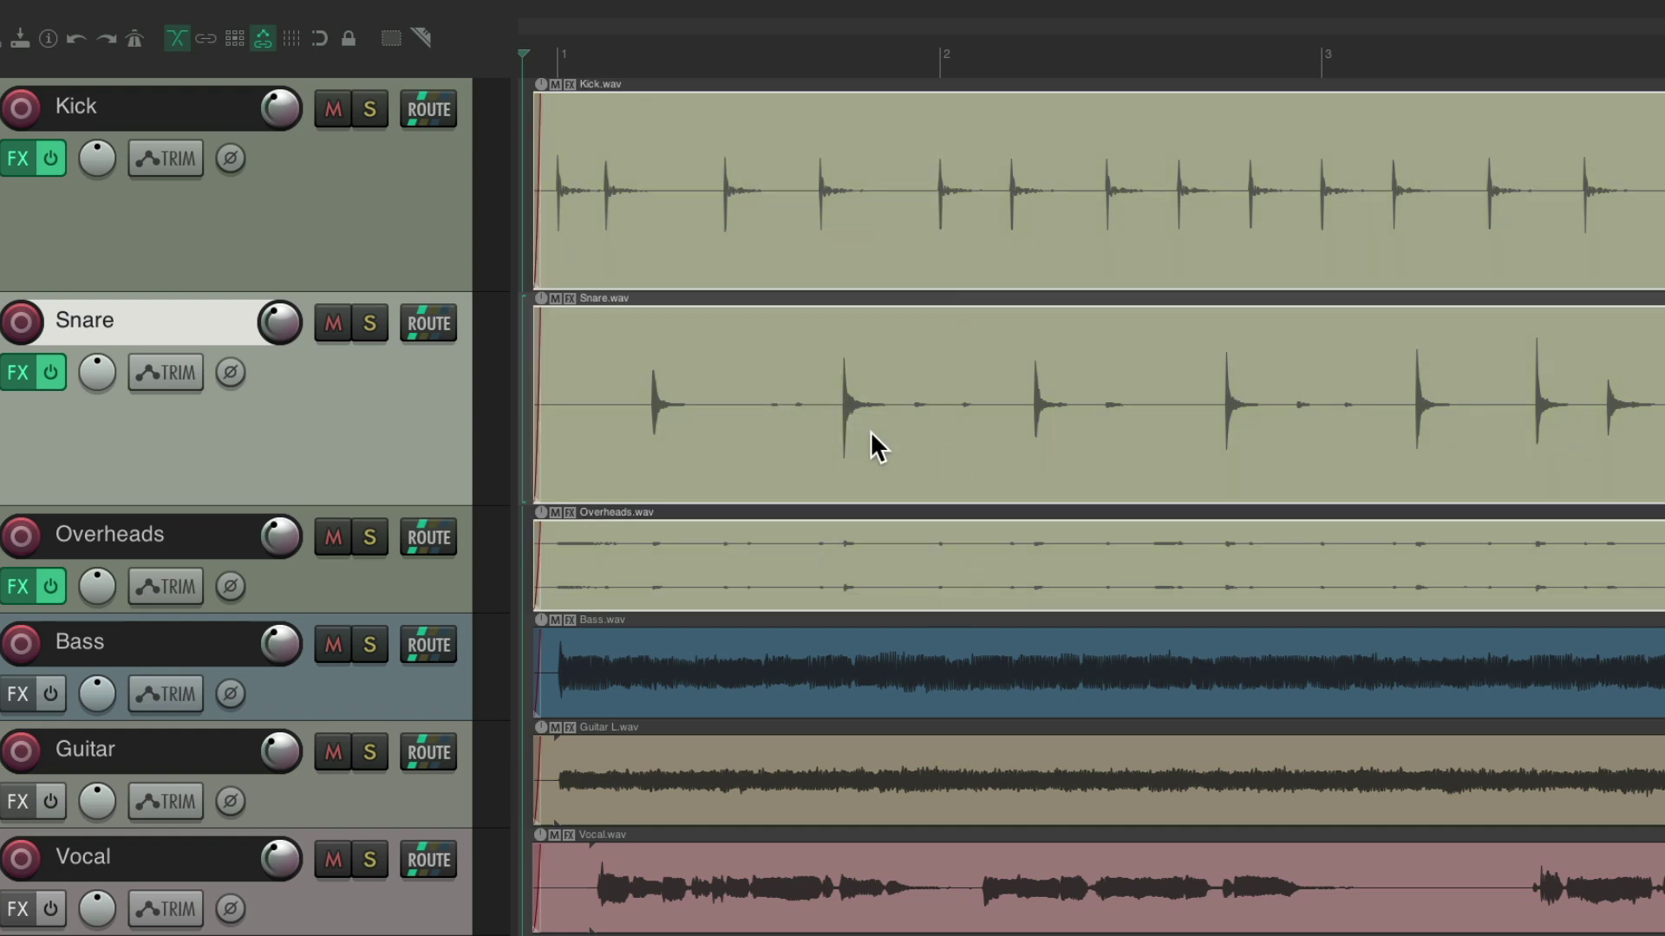
key(space)
key(s)
key(s)
key(s)
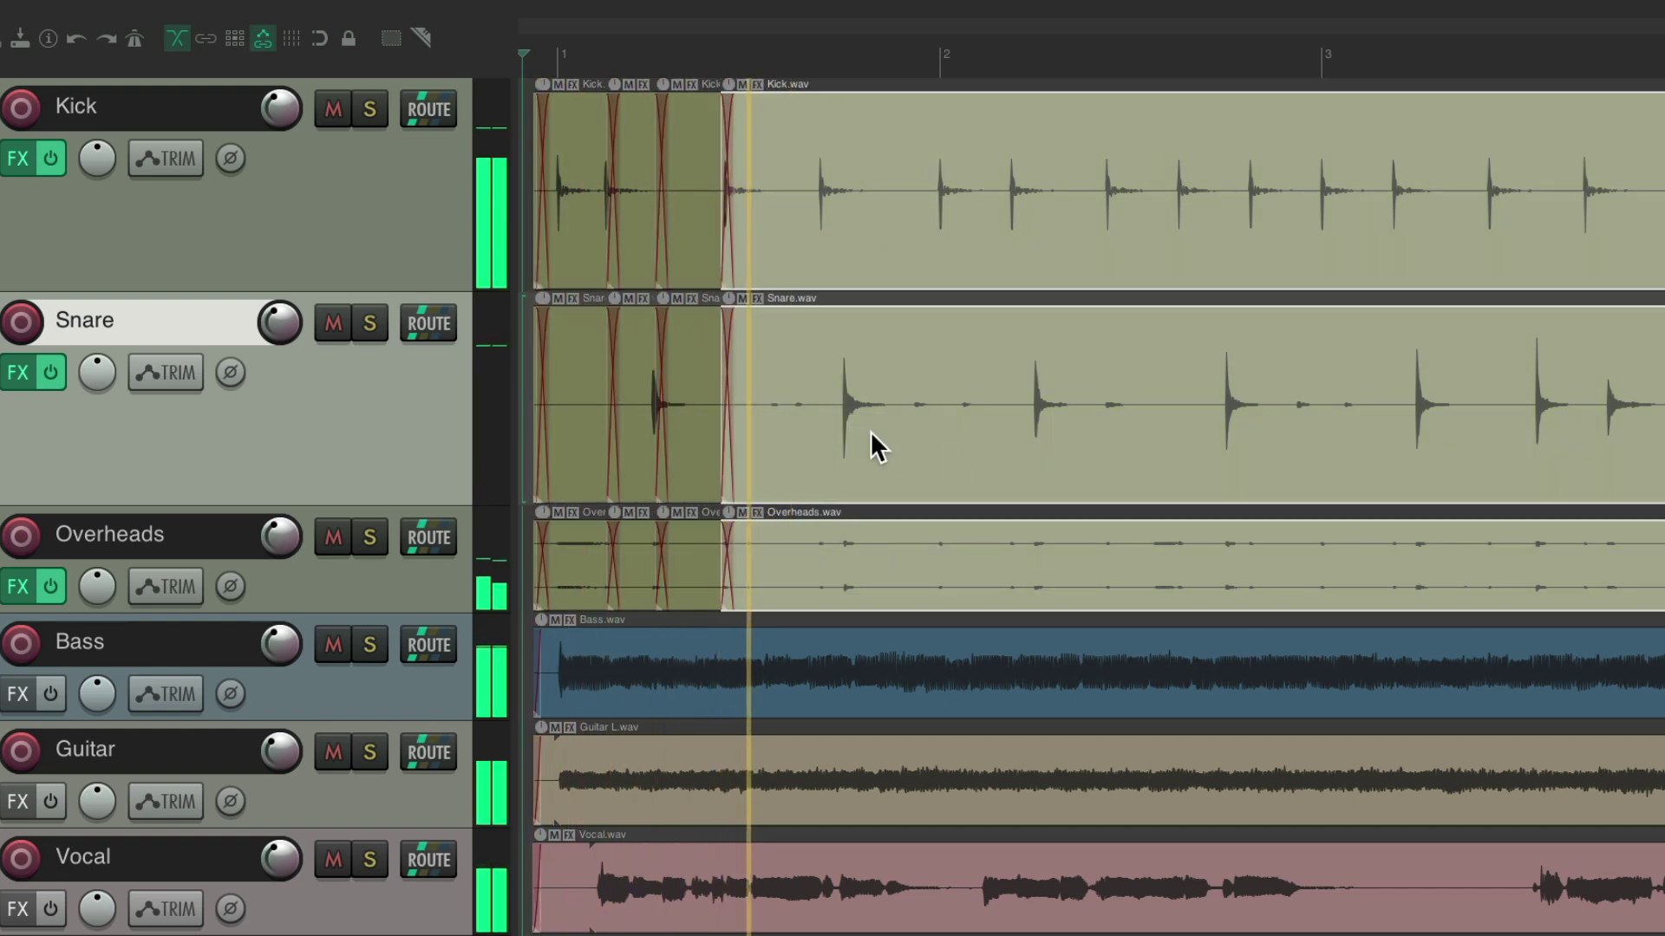
key(s)
key(s)
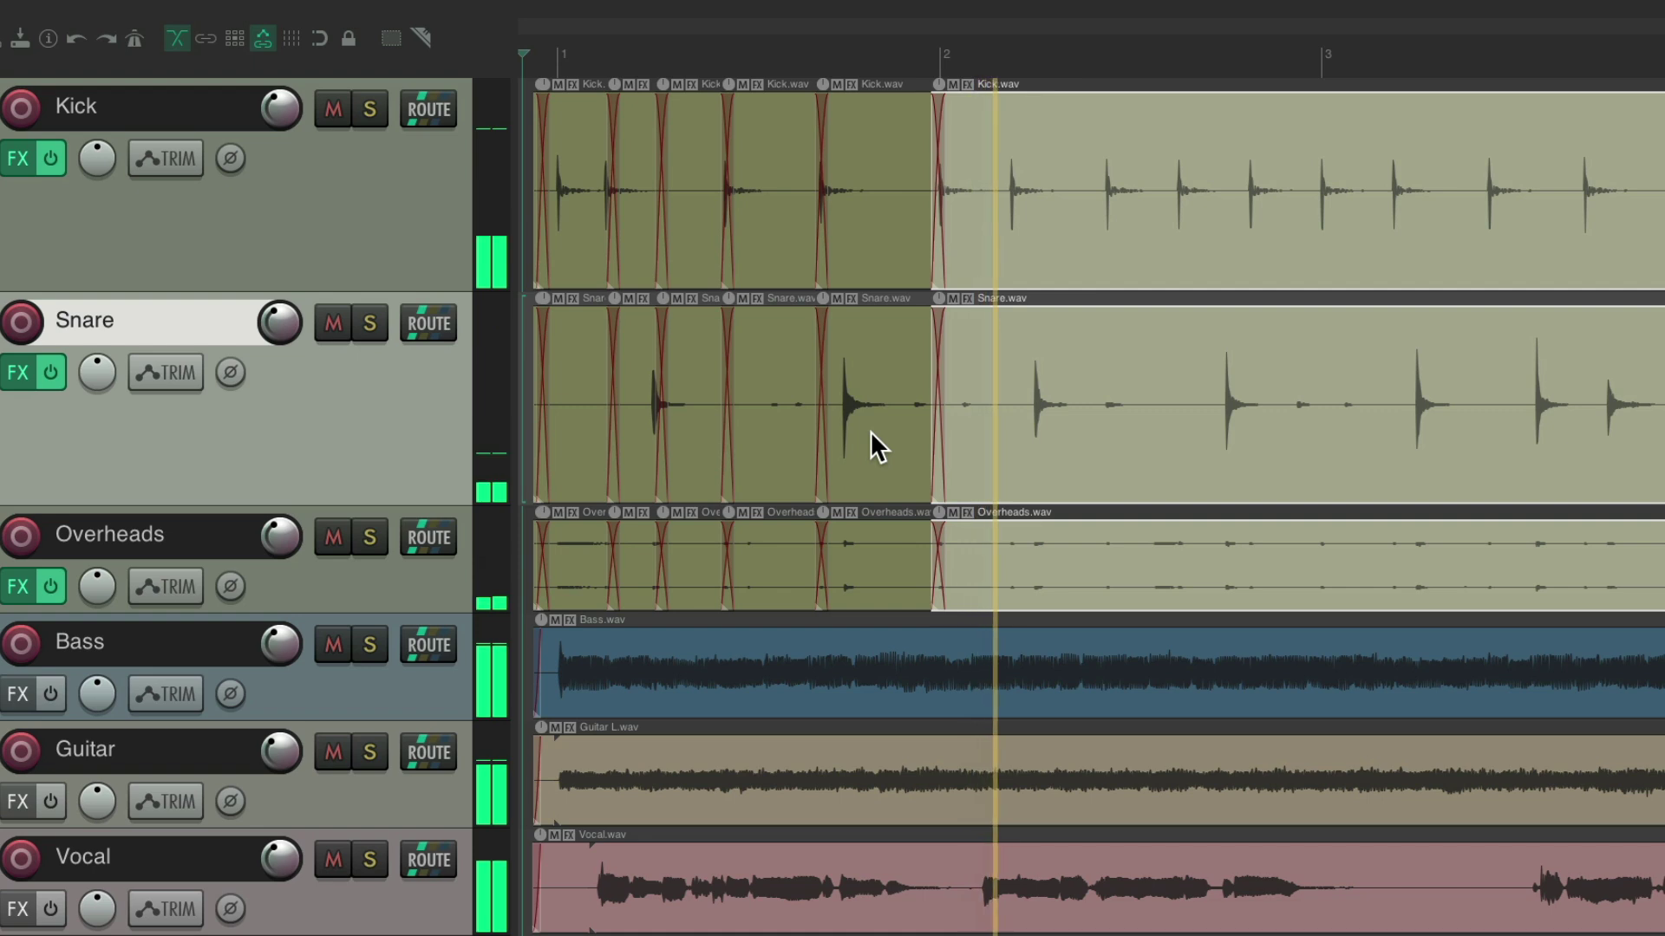
key(s)
key(space)
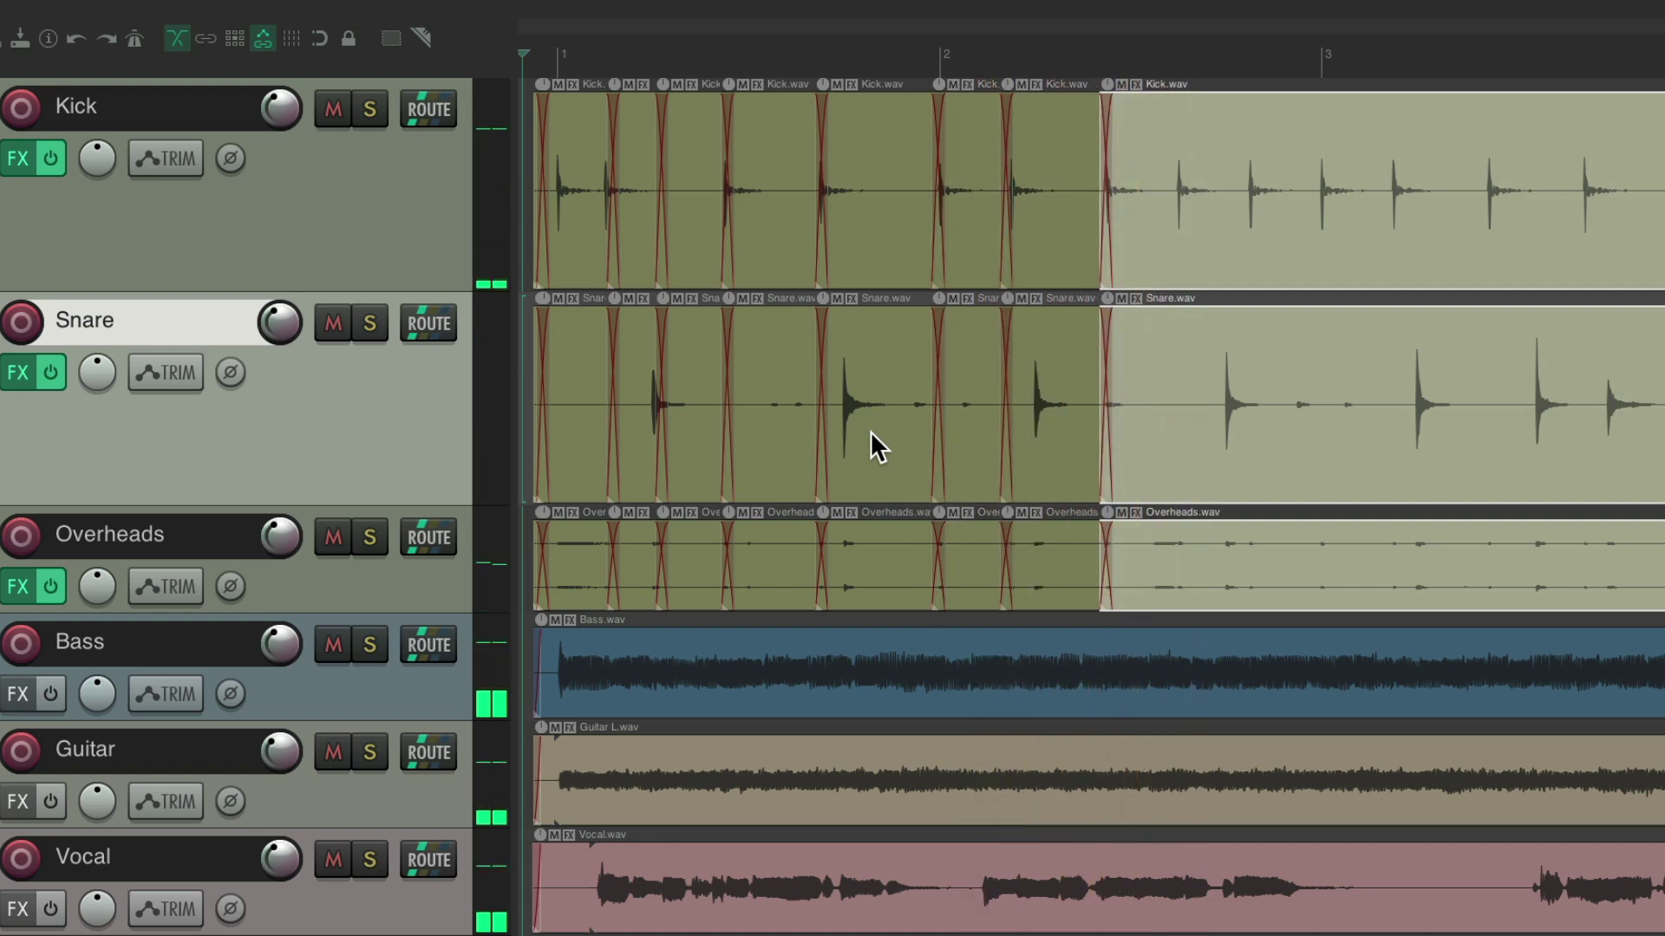
key(ctrl+z)
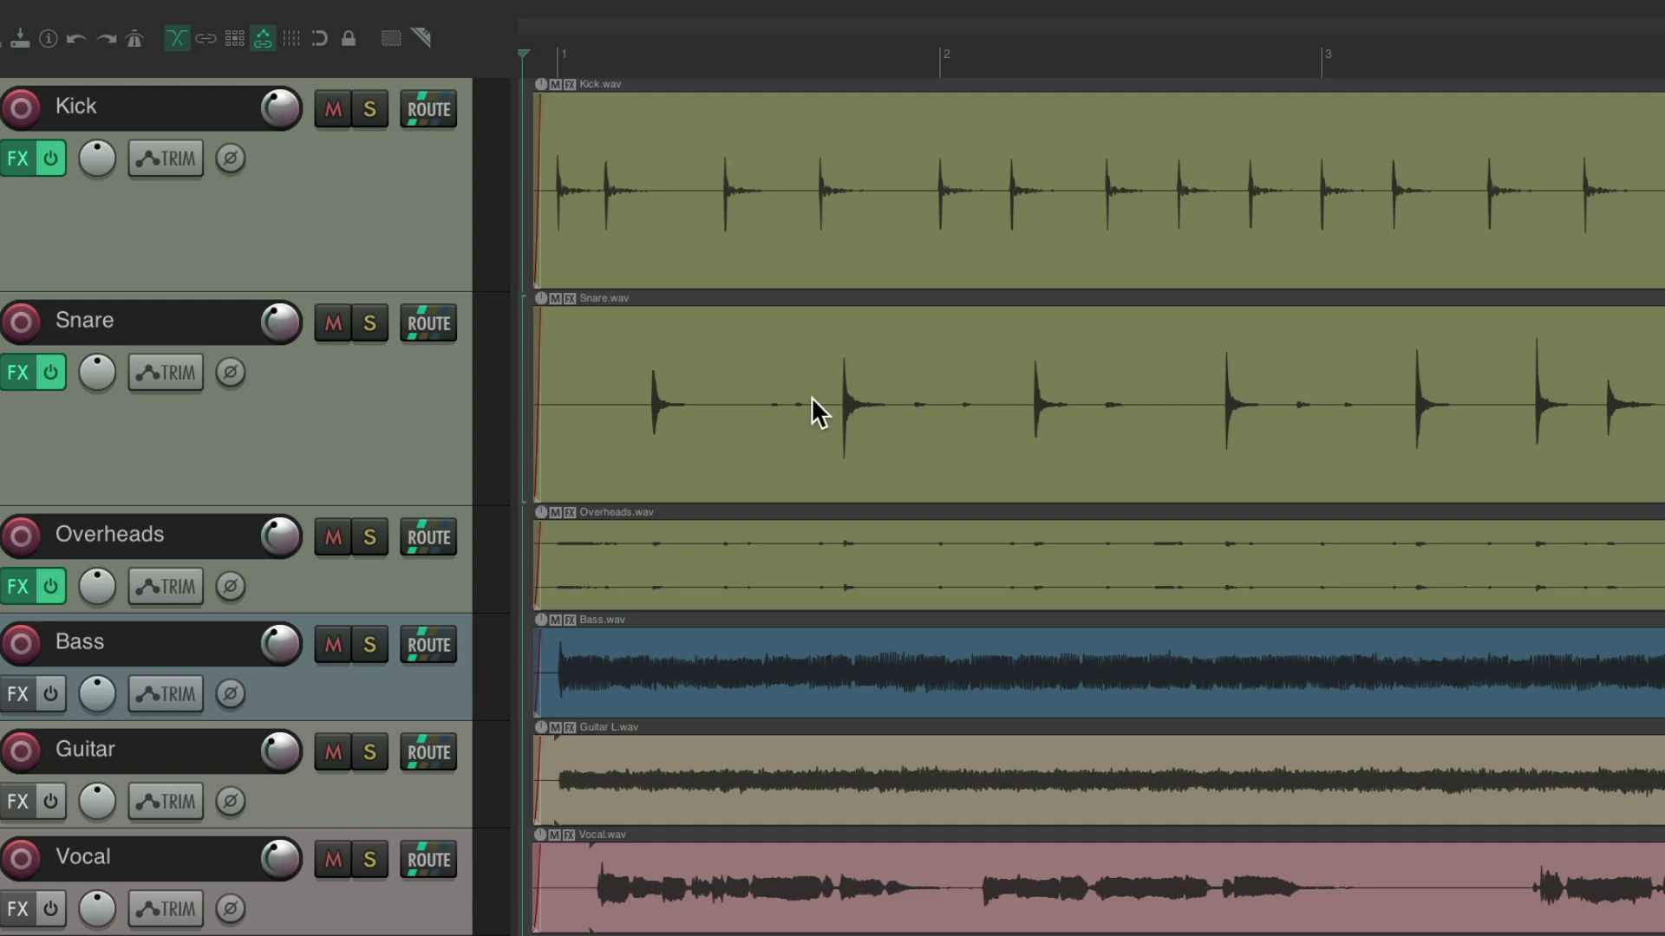
Select all items, split every track at the play cursor from bar 1 up to bar 2 during playback, and undo the splits
key(ctrl+a)
key(space)
key(s)
key(s)
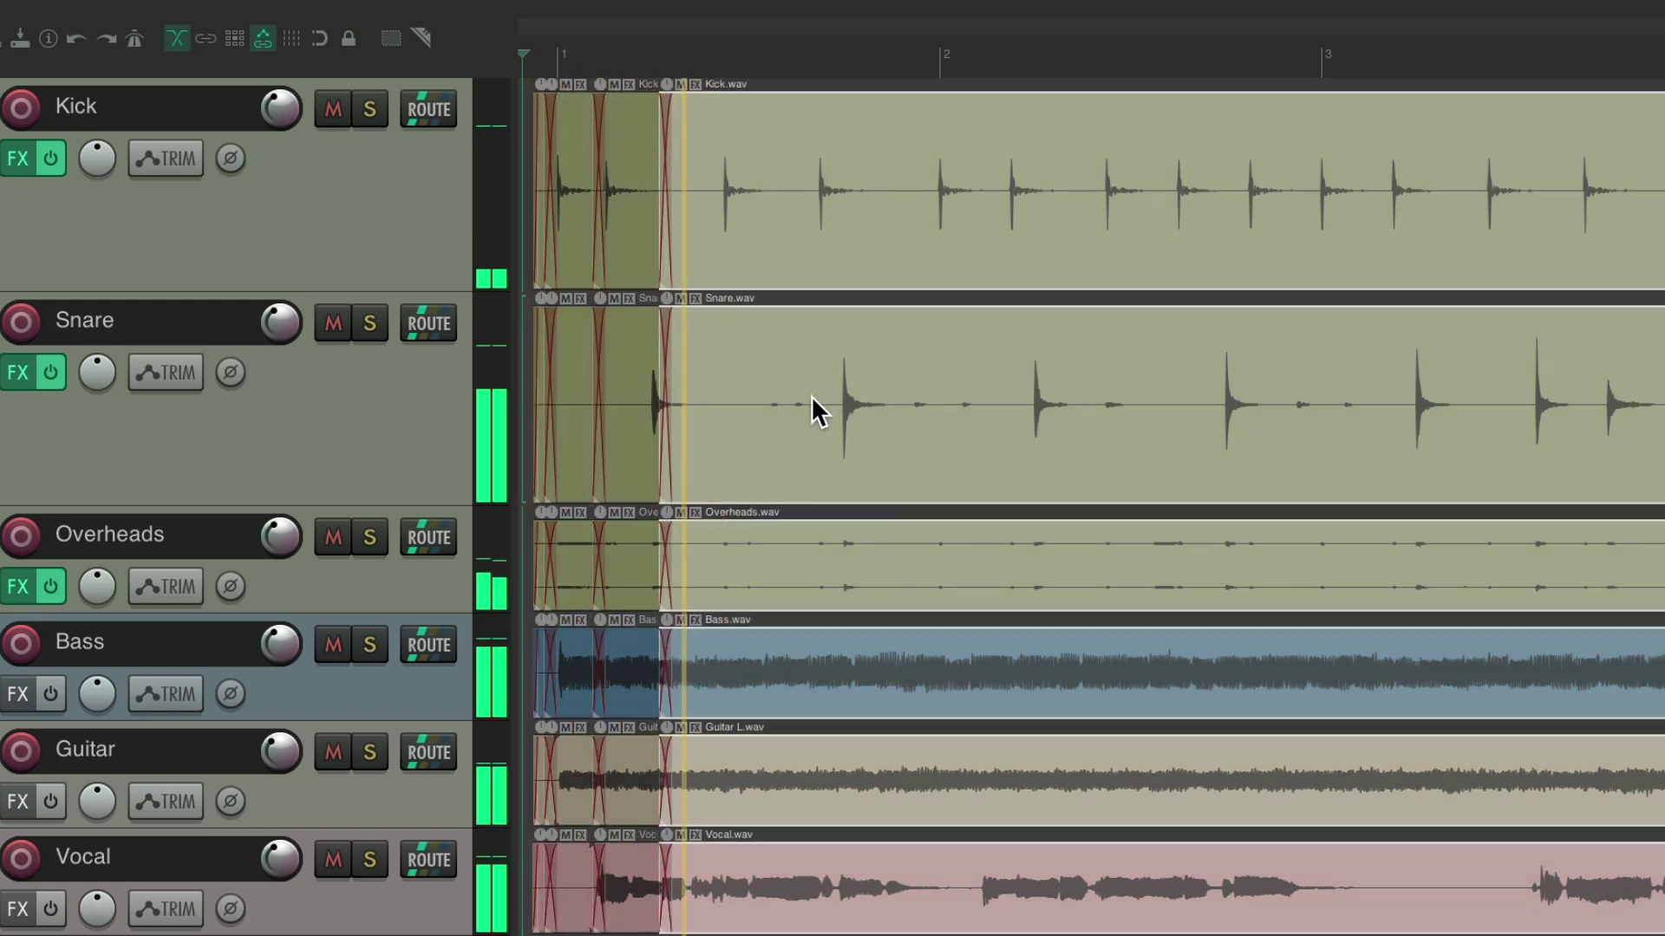
key(s)
key(s)
key(s)
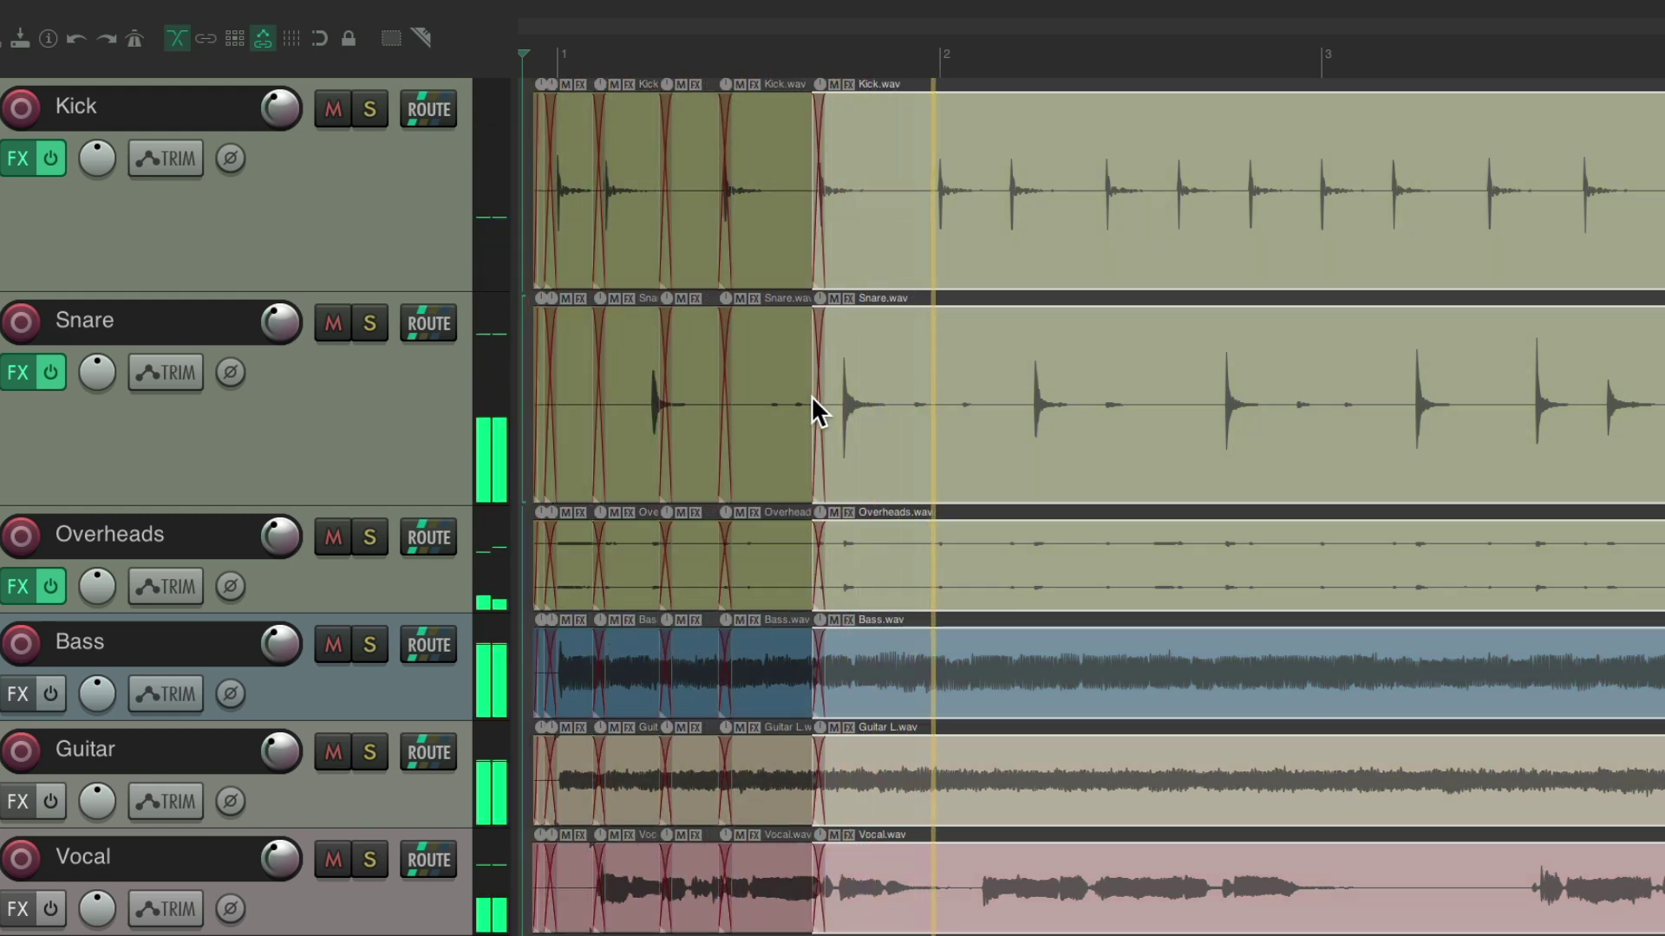
key(s)
key(space)
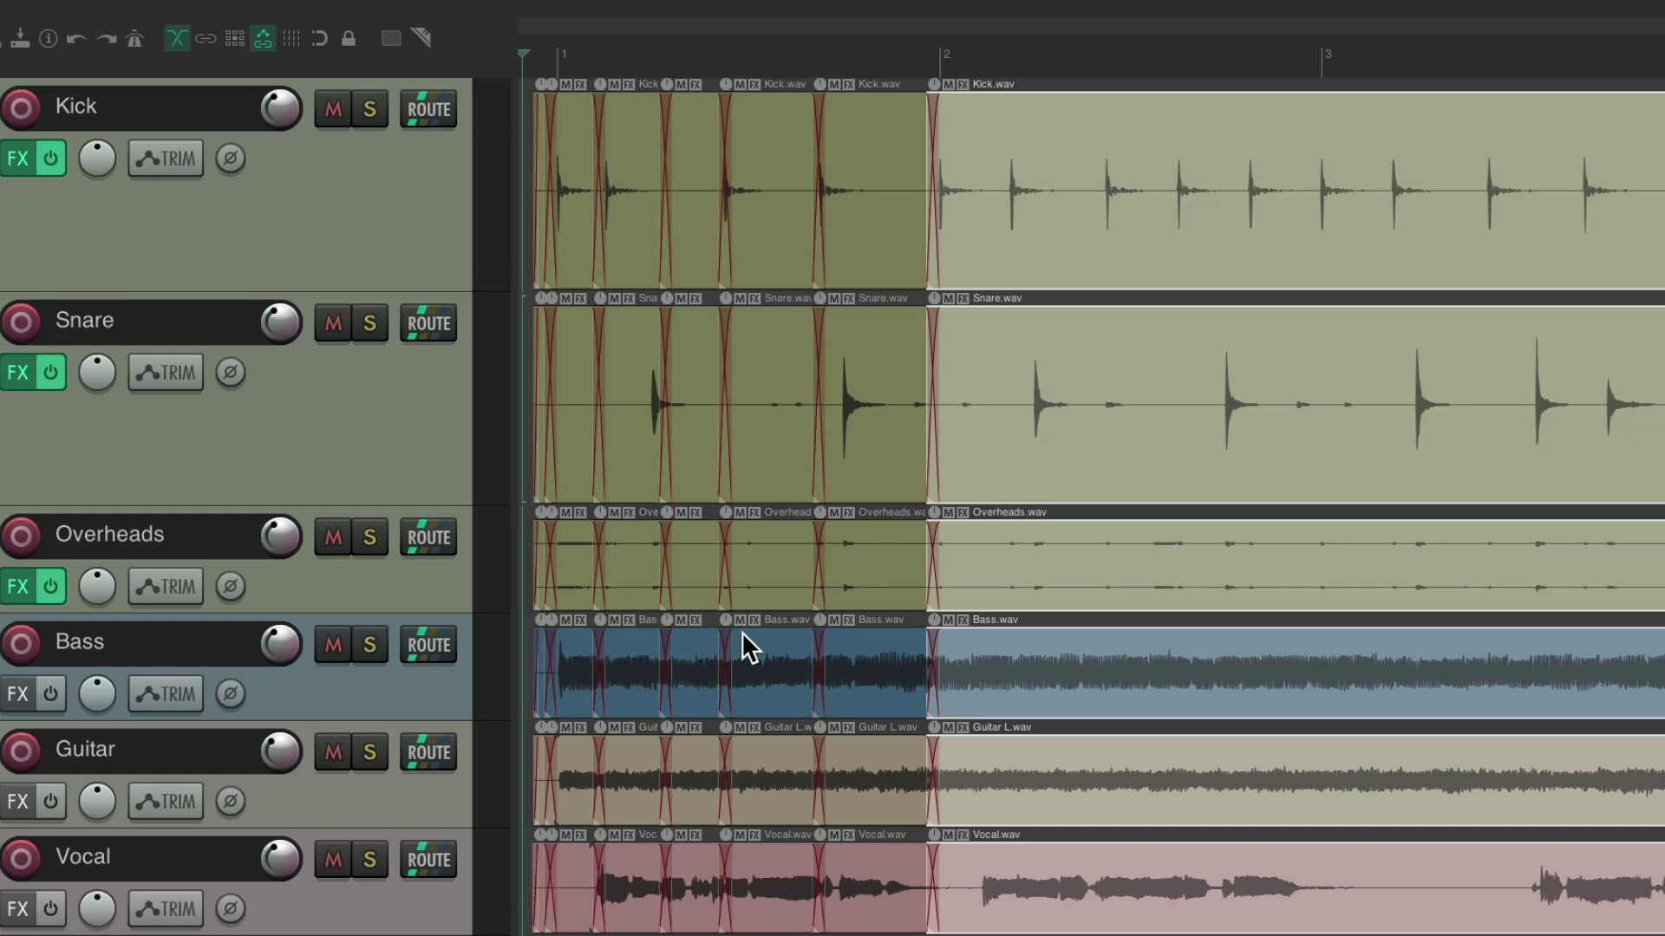
key(ctrl+z)
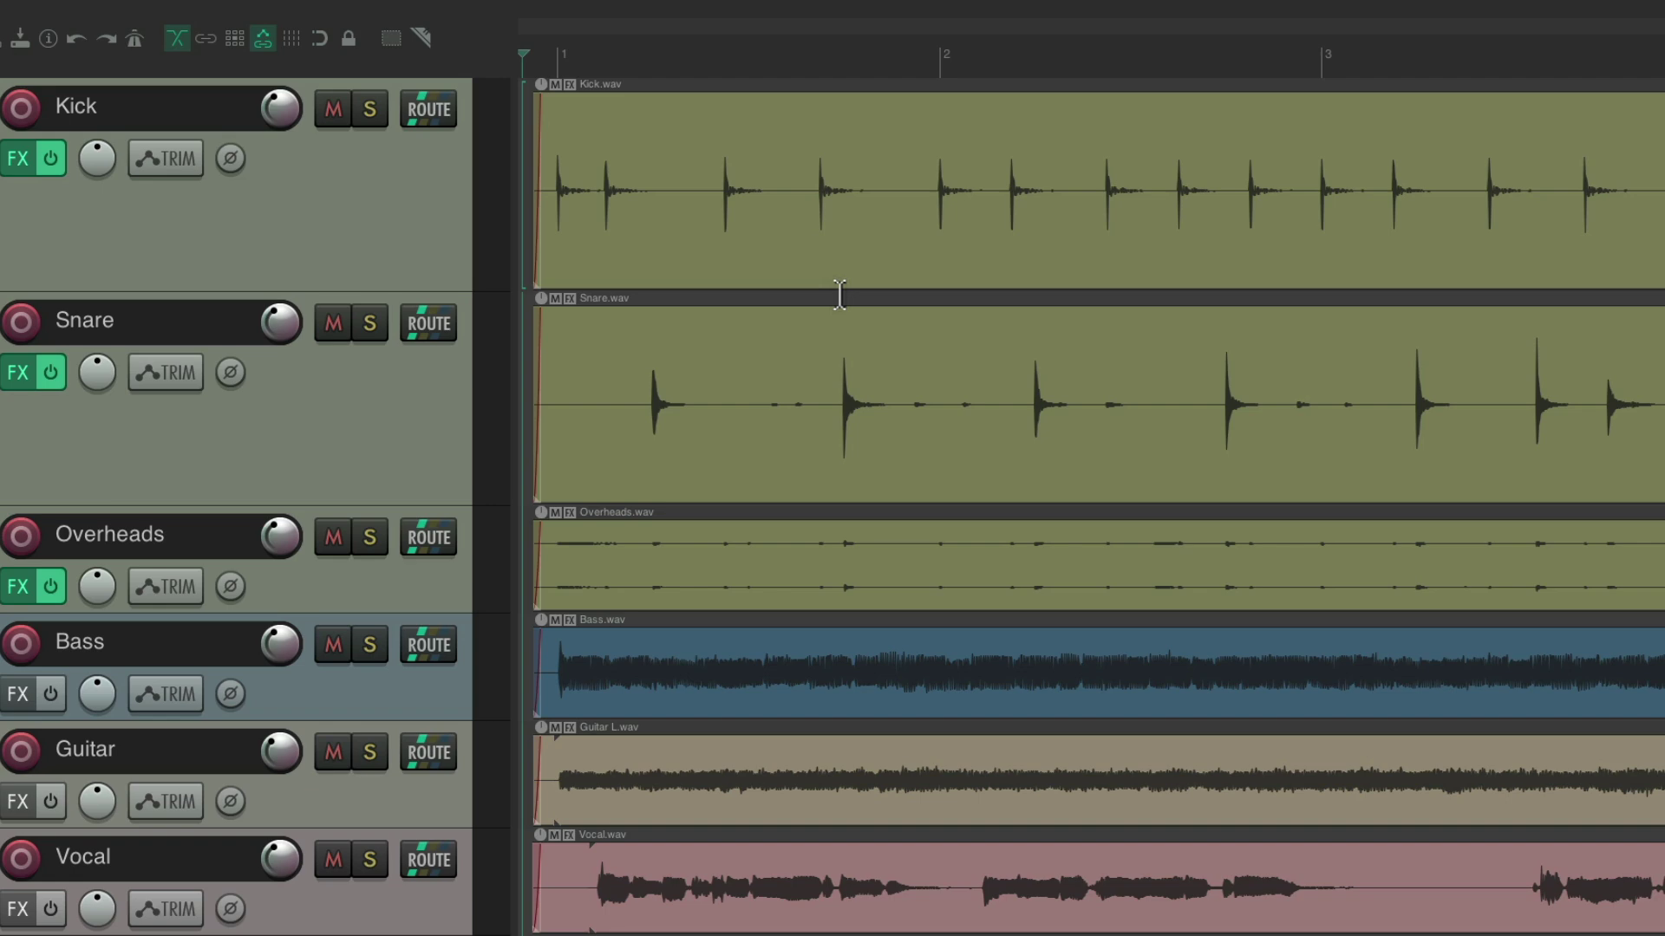
In the mouse modifier preferences for media item left click, assign Ctrl to Split item with the Just split option and save
key(super+comma)
scroll(627, 338, down, 6)
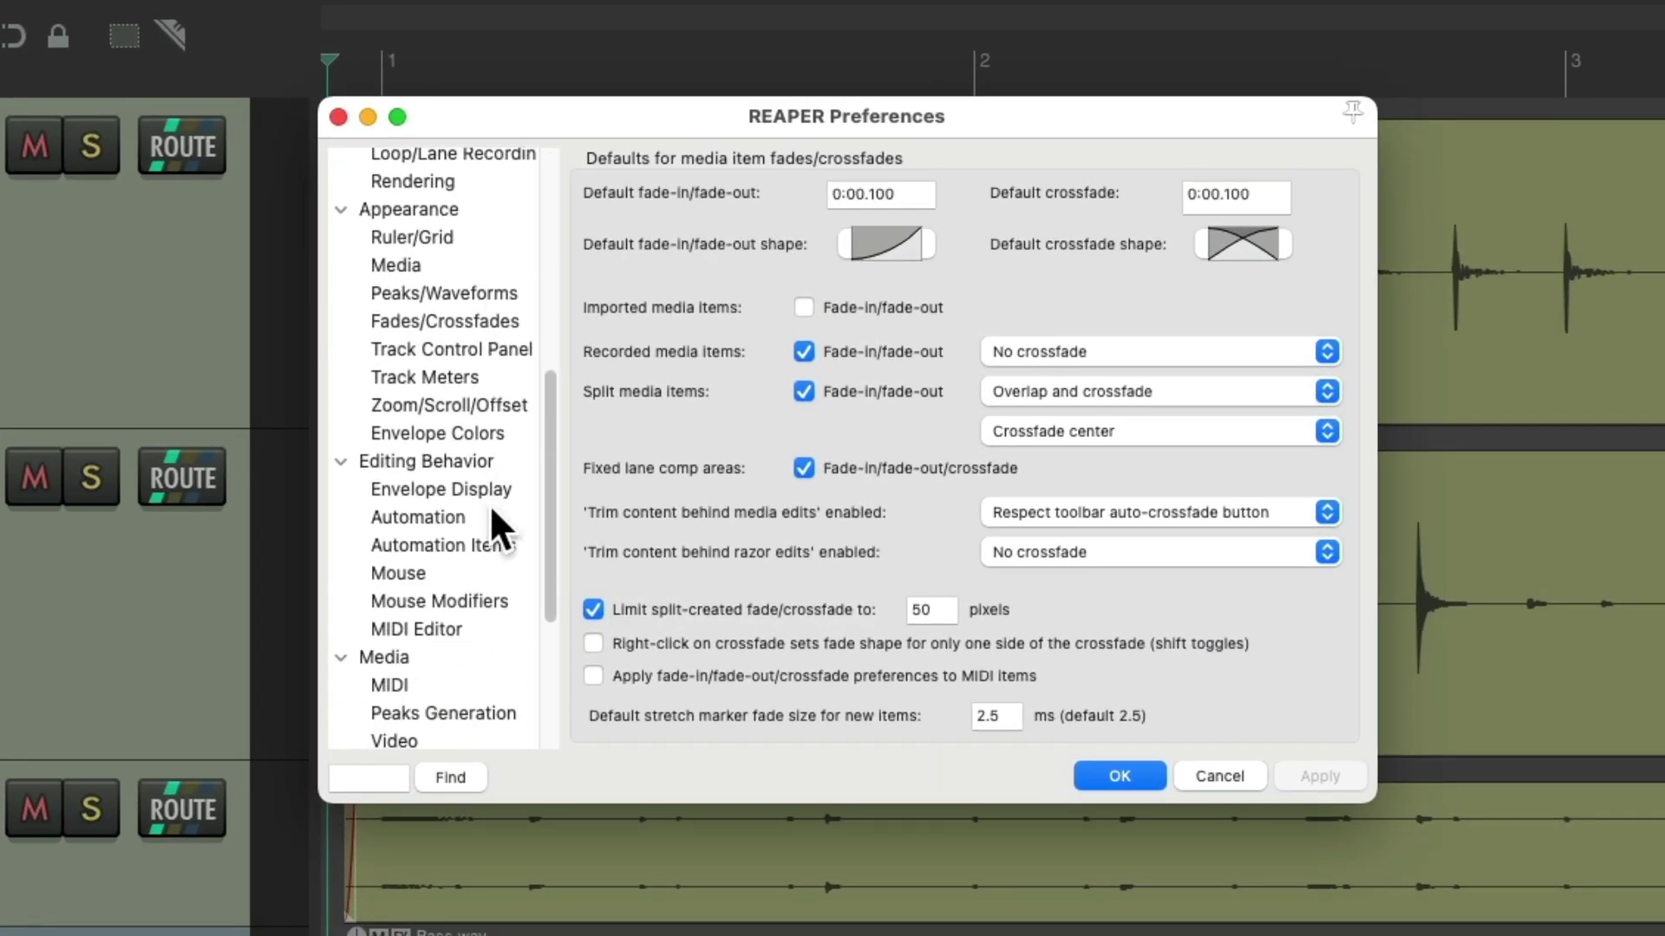
click(492, 602)
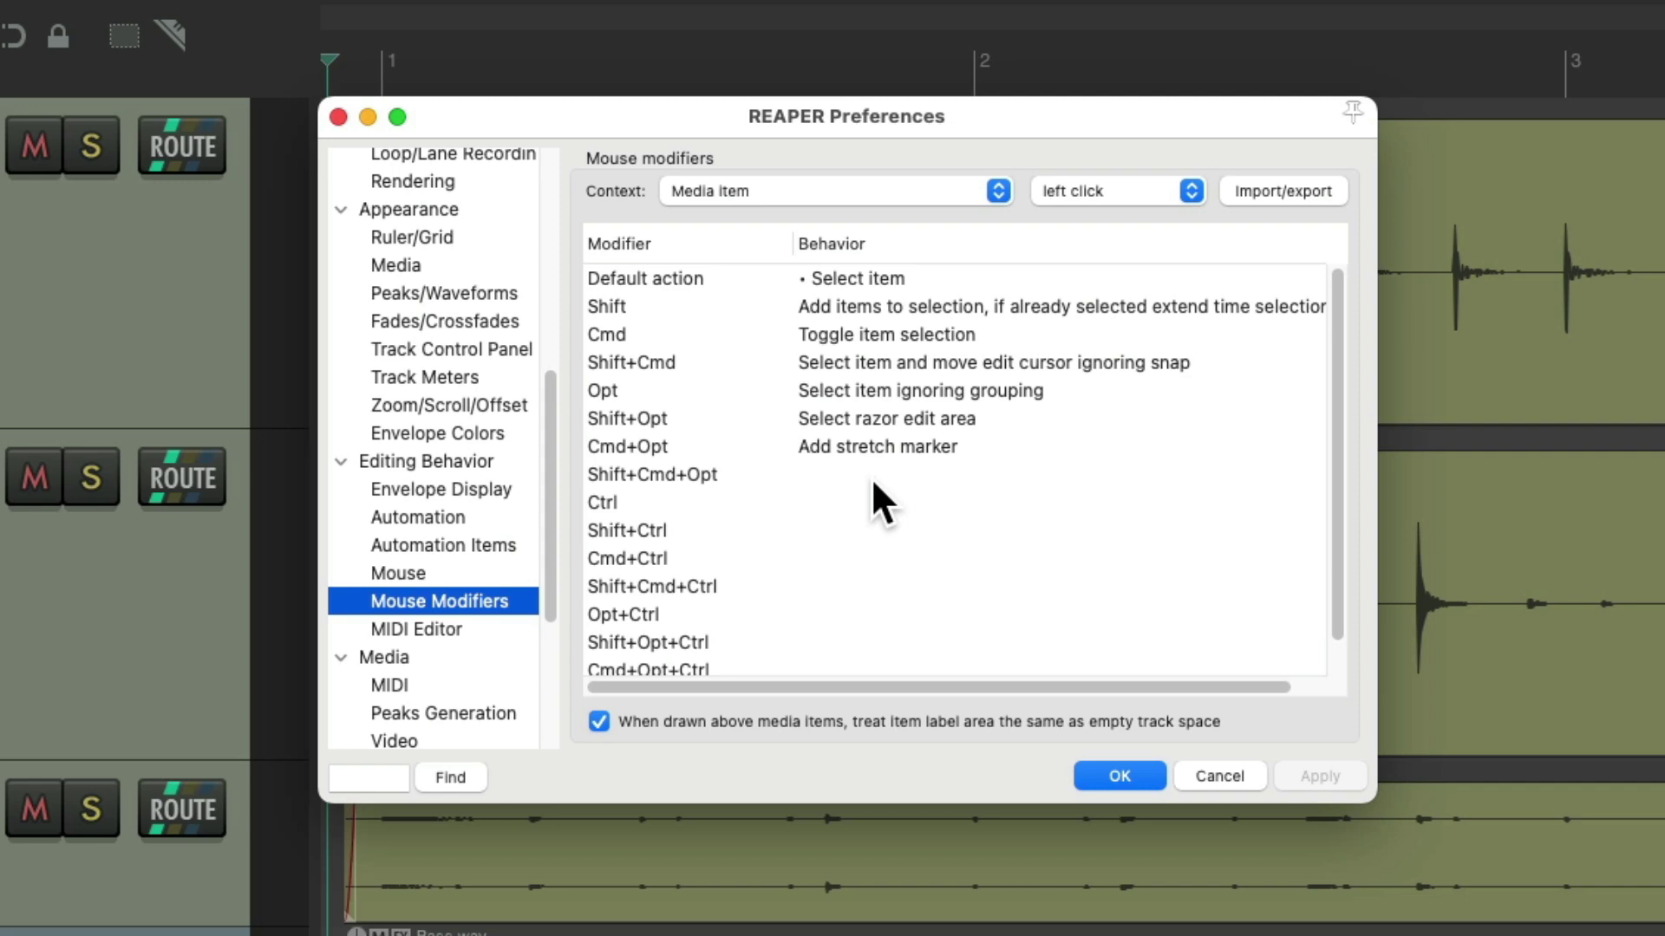
double_click(848, 501)
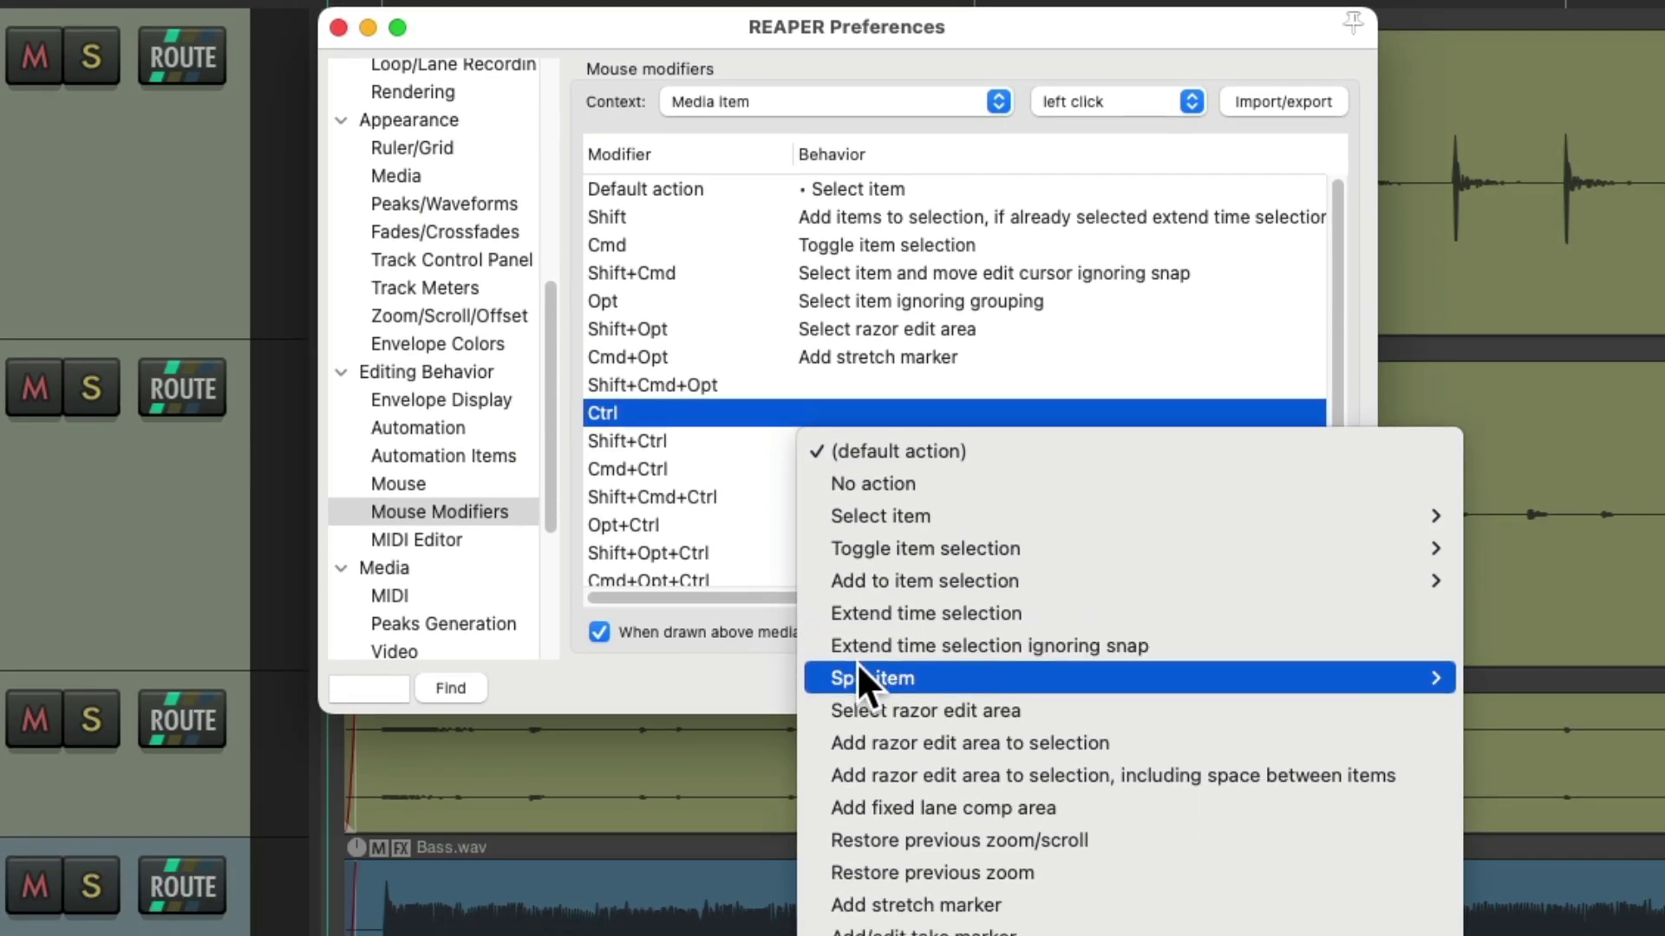
mouse_move(948, 768)
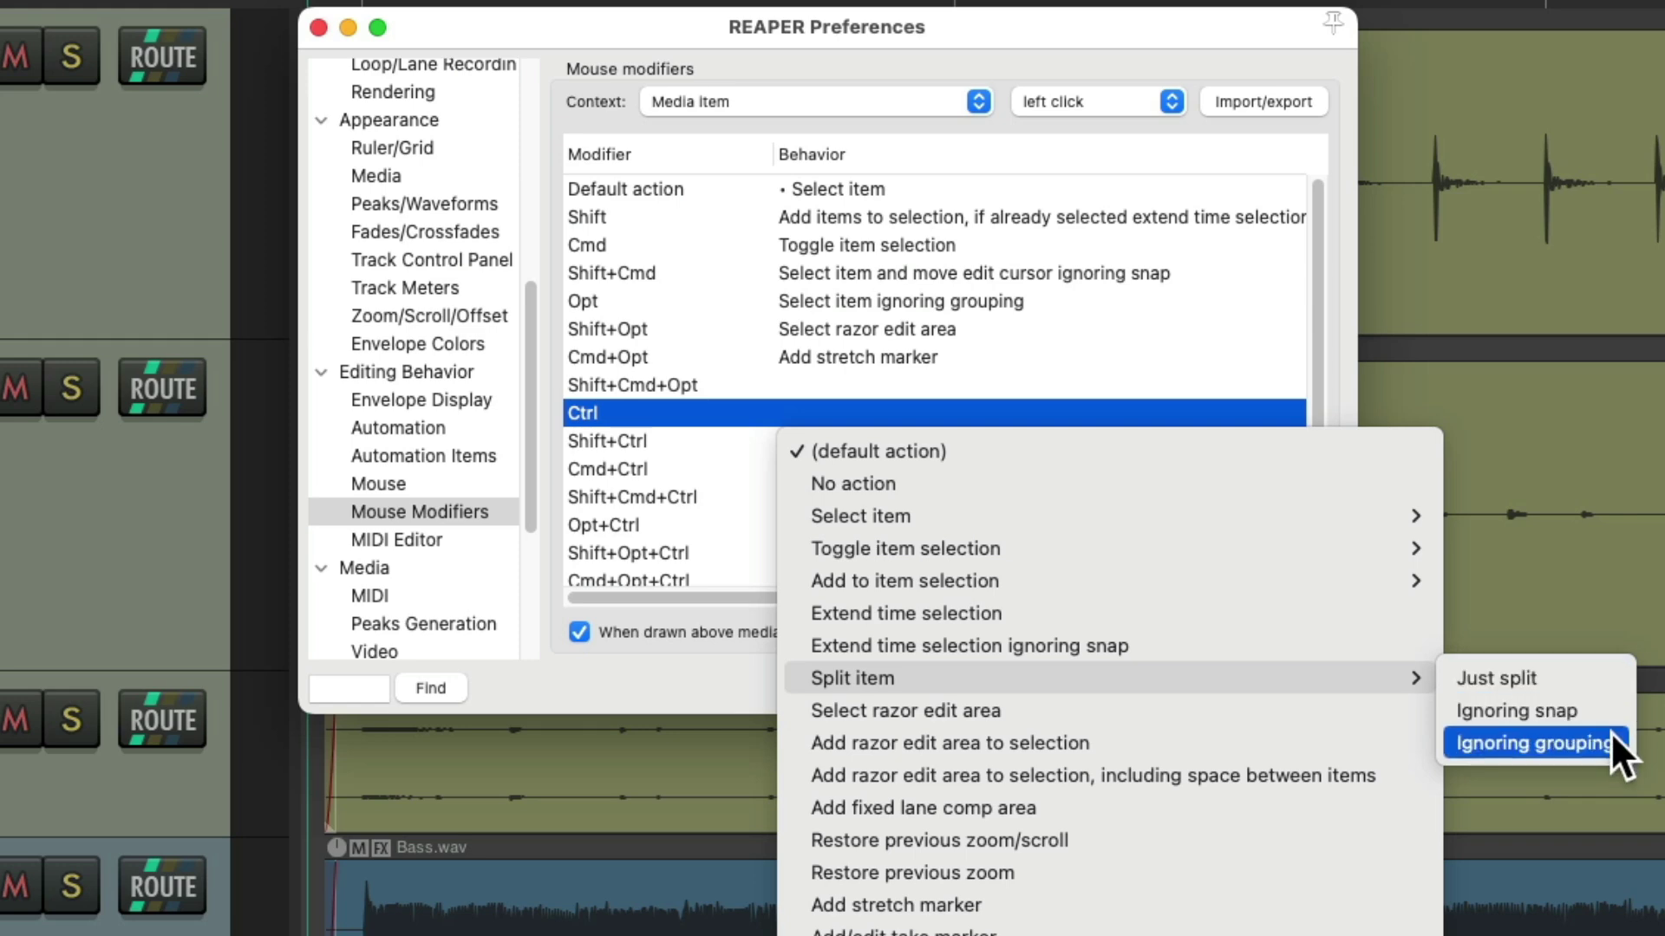
click(1578, 673)
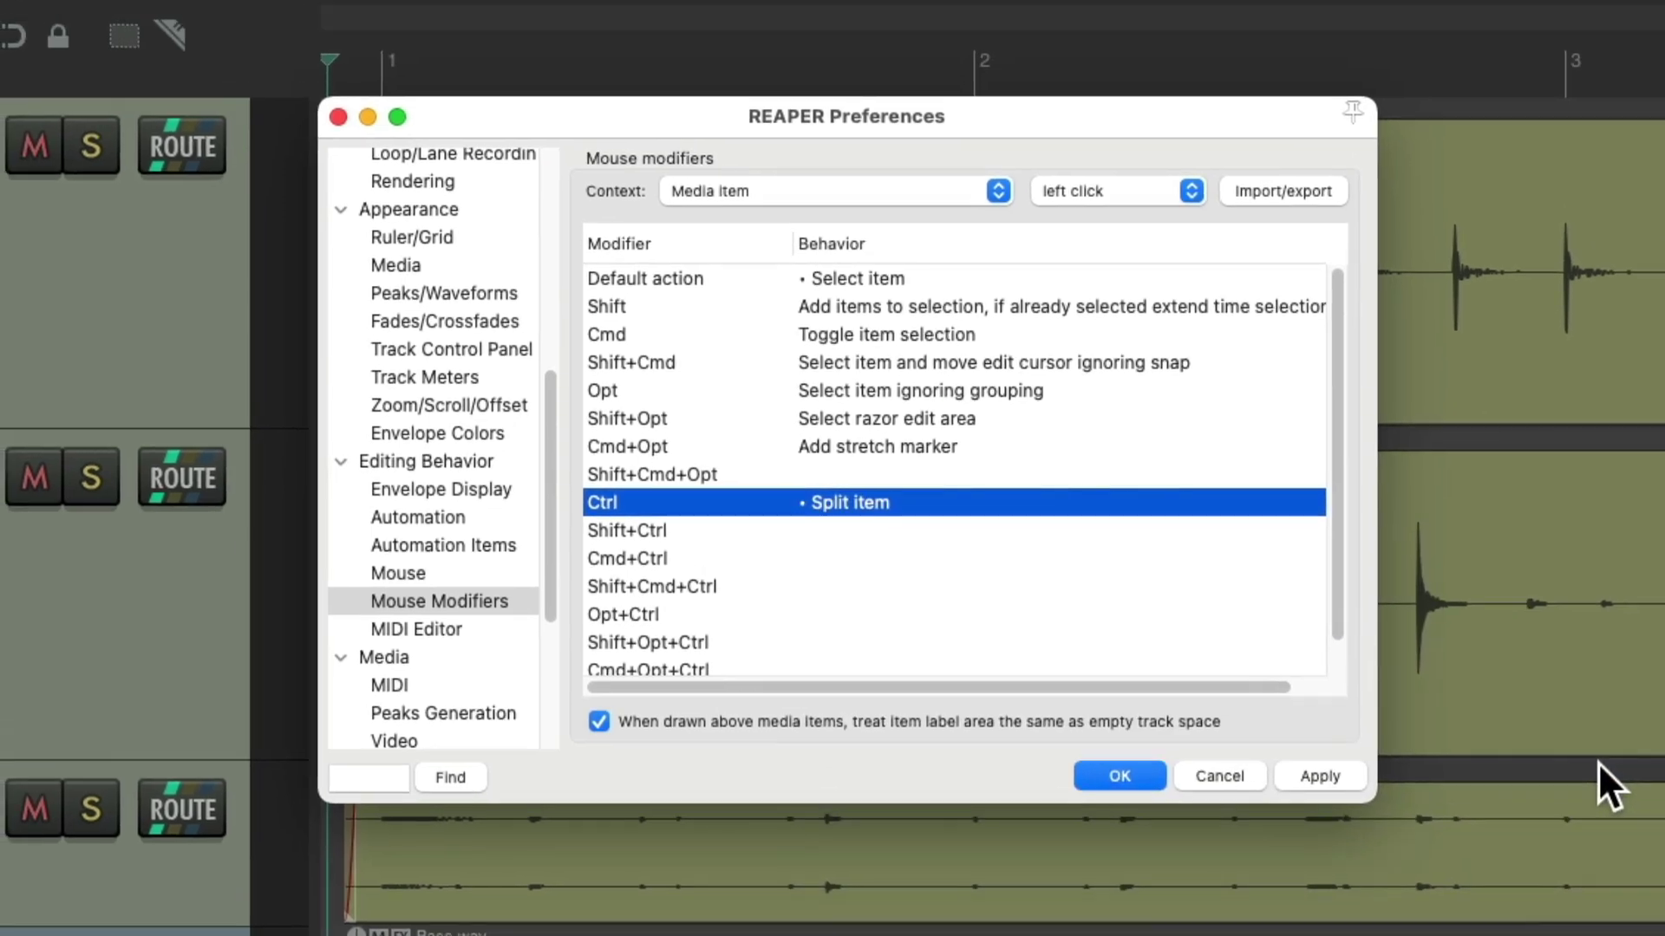
click(1121, 770)
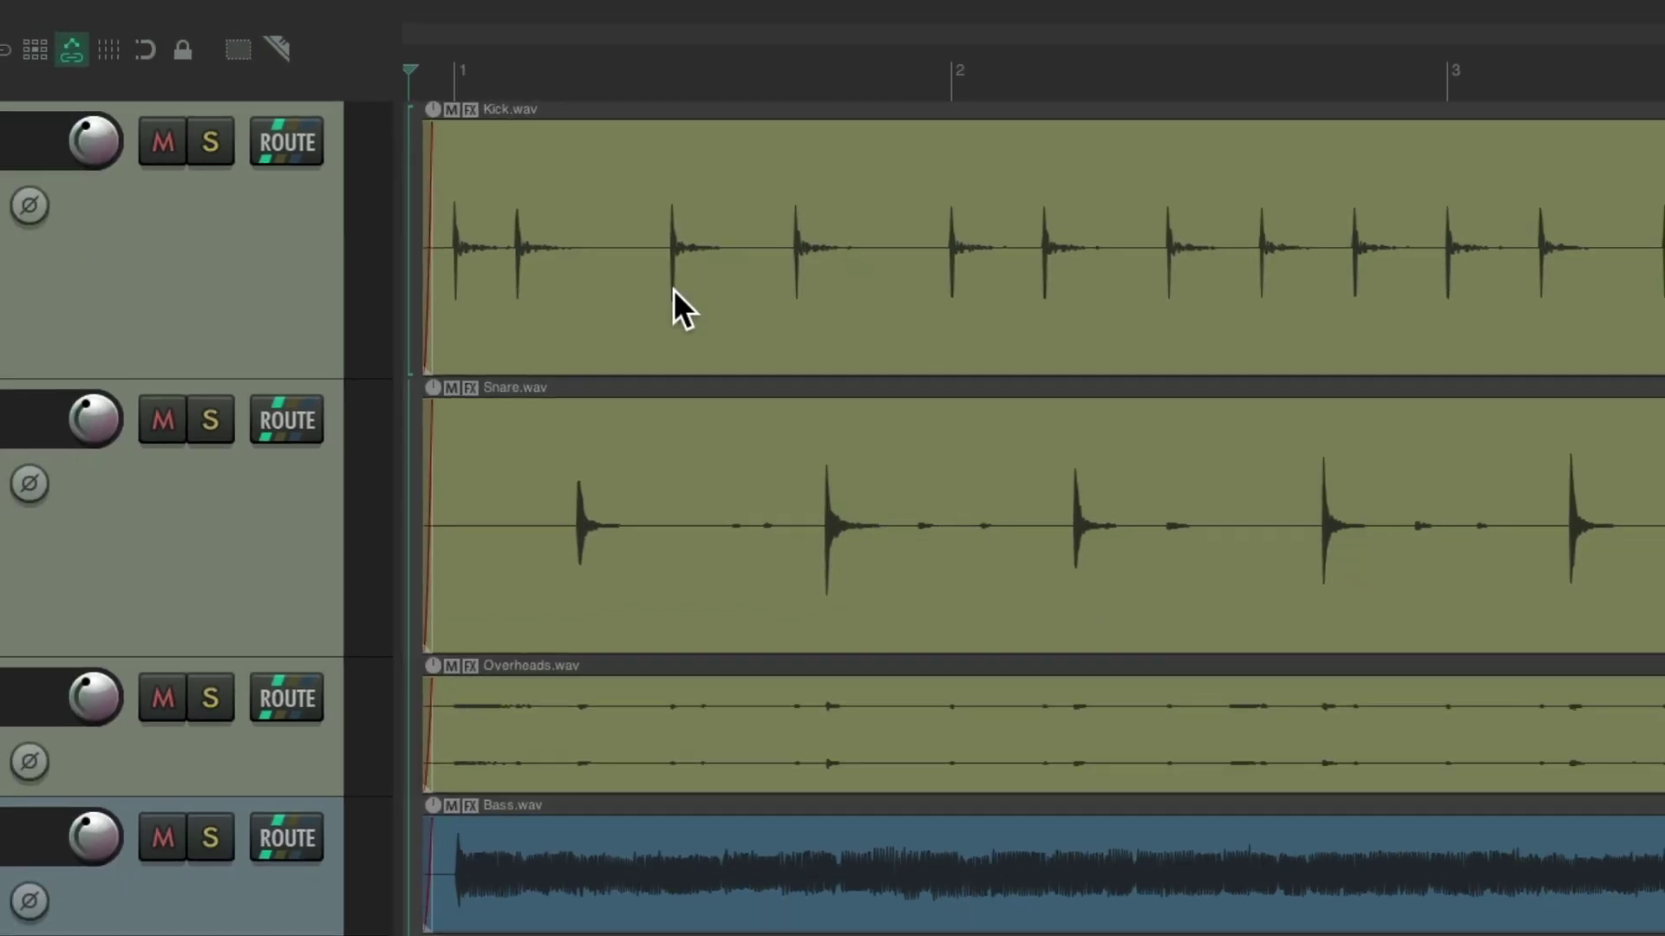
Test the split mouse modifier by splitting the Kick item at four points, the Snare item at two and the Overheads item at one
ctrl+click(649, 224)
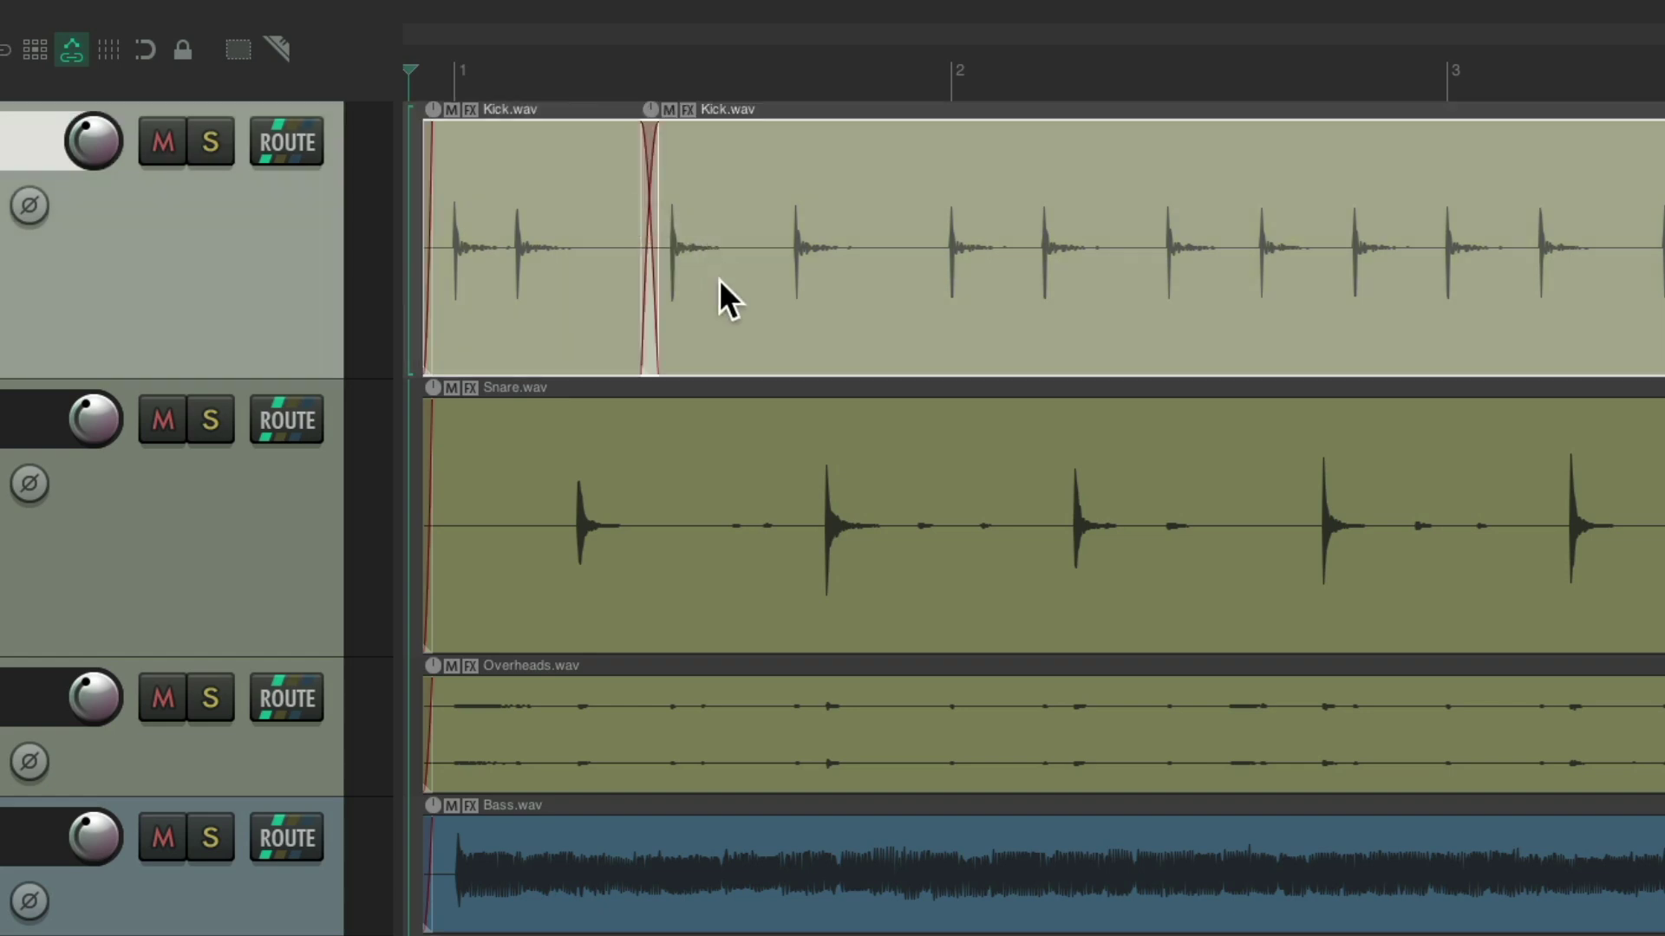
ctrl+click(775, 222)
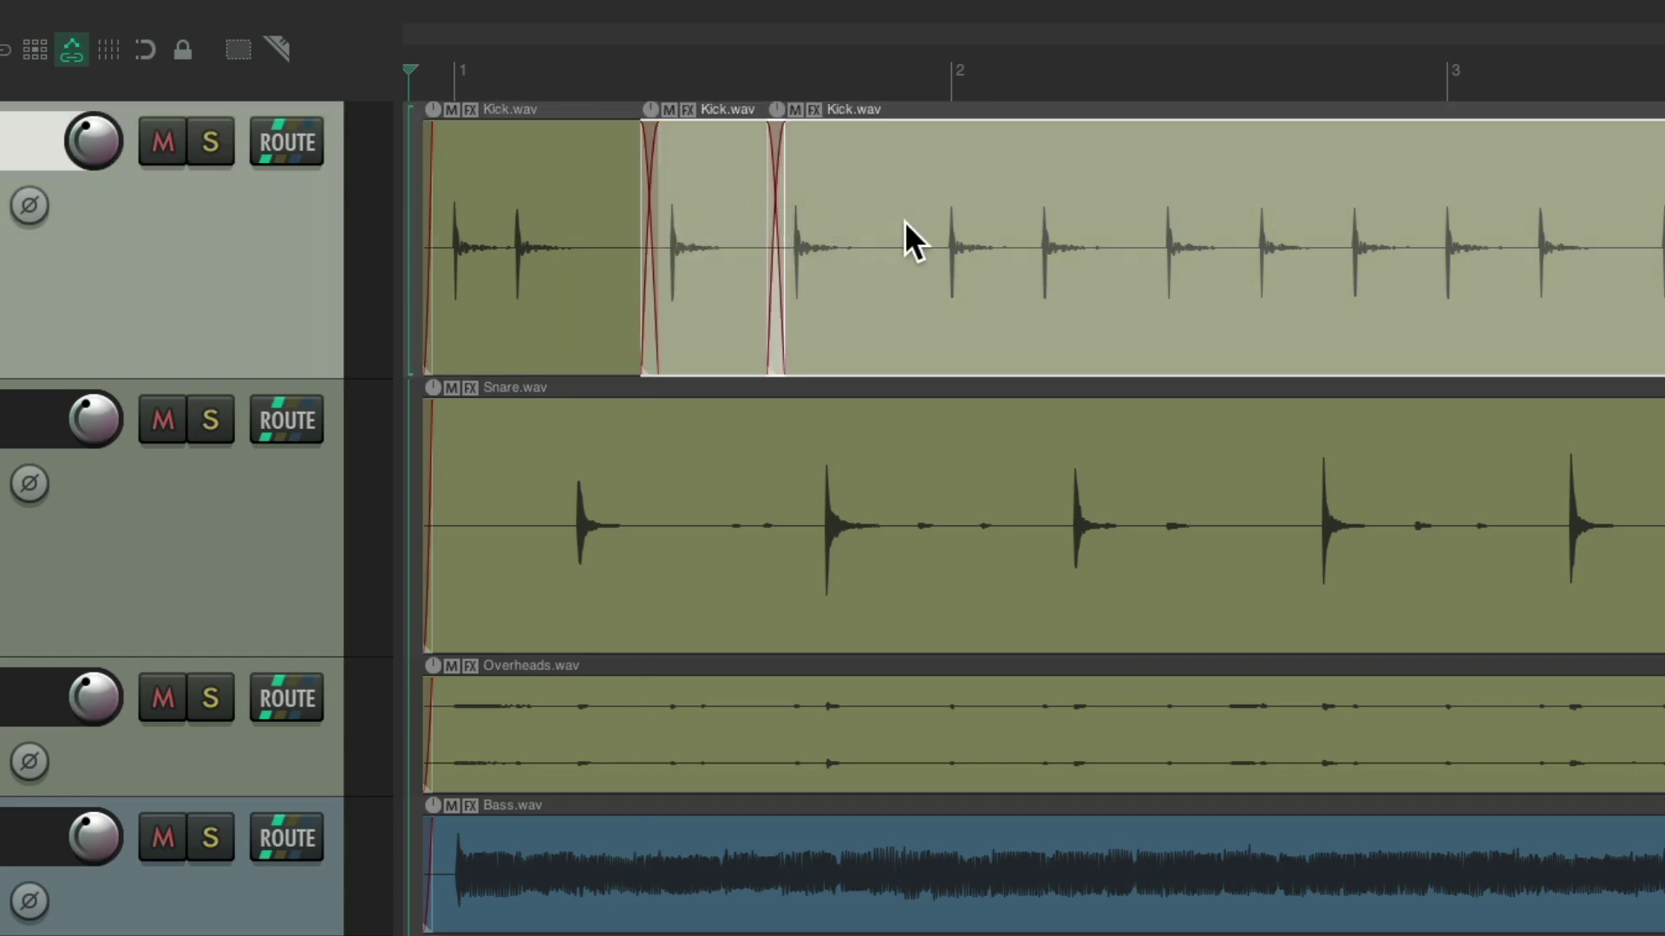
ctrl+click(905, 223)
ctrl+click(994, 217)
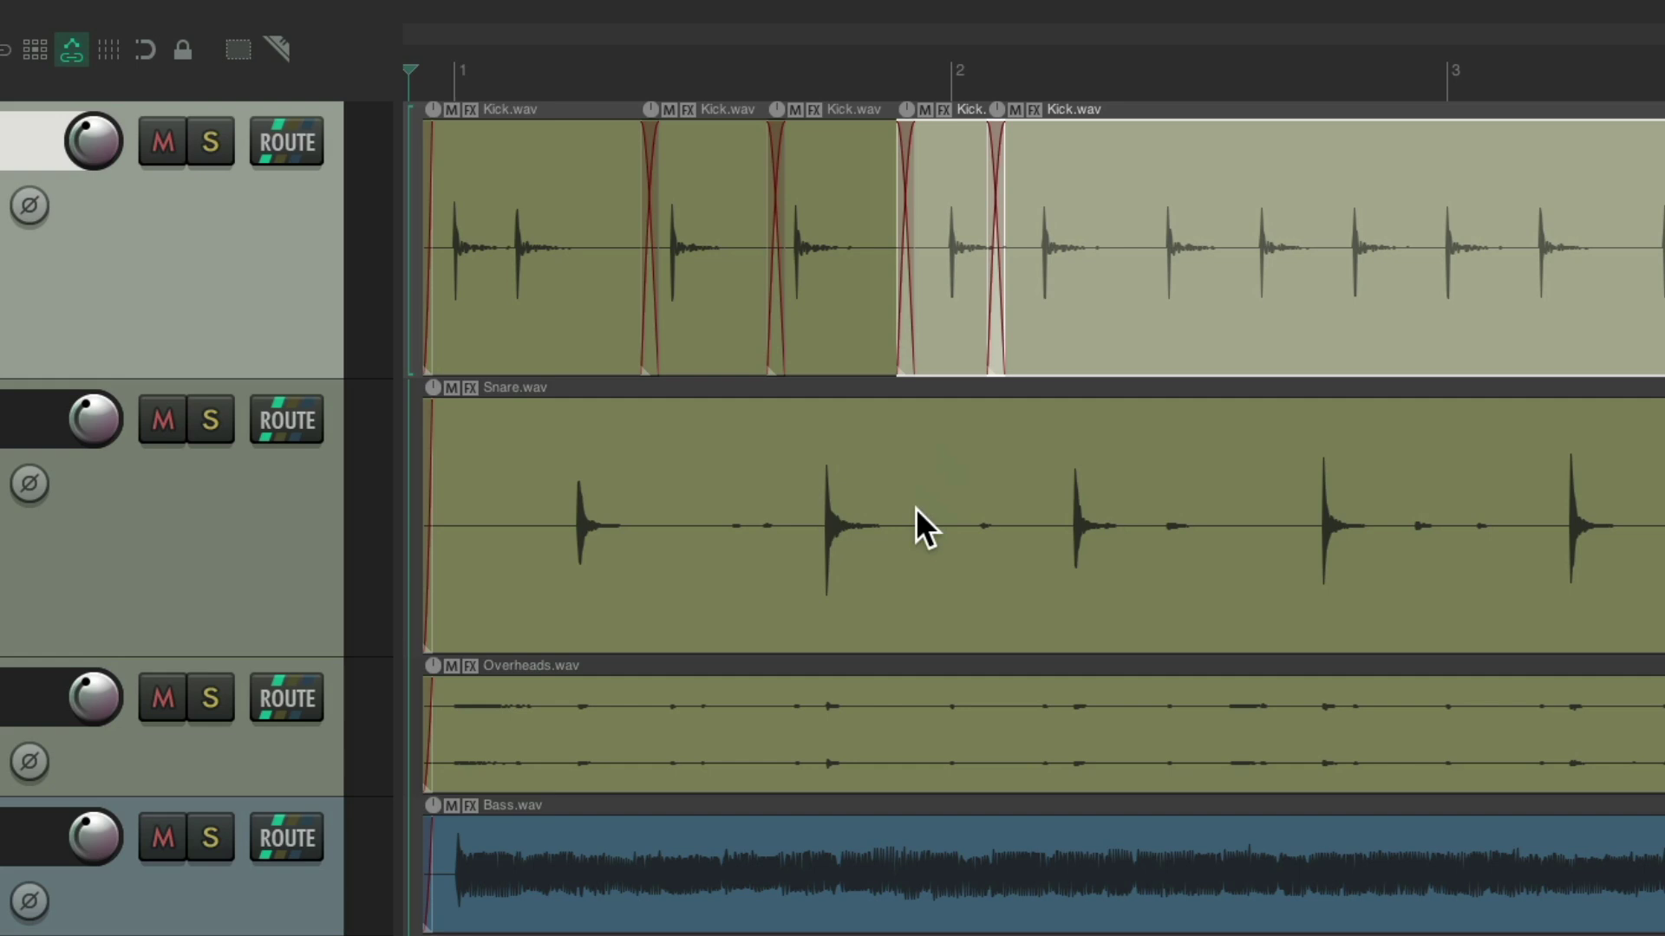
ctrl+click(808, 496)
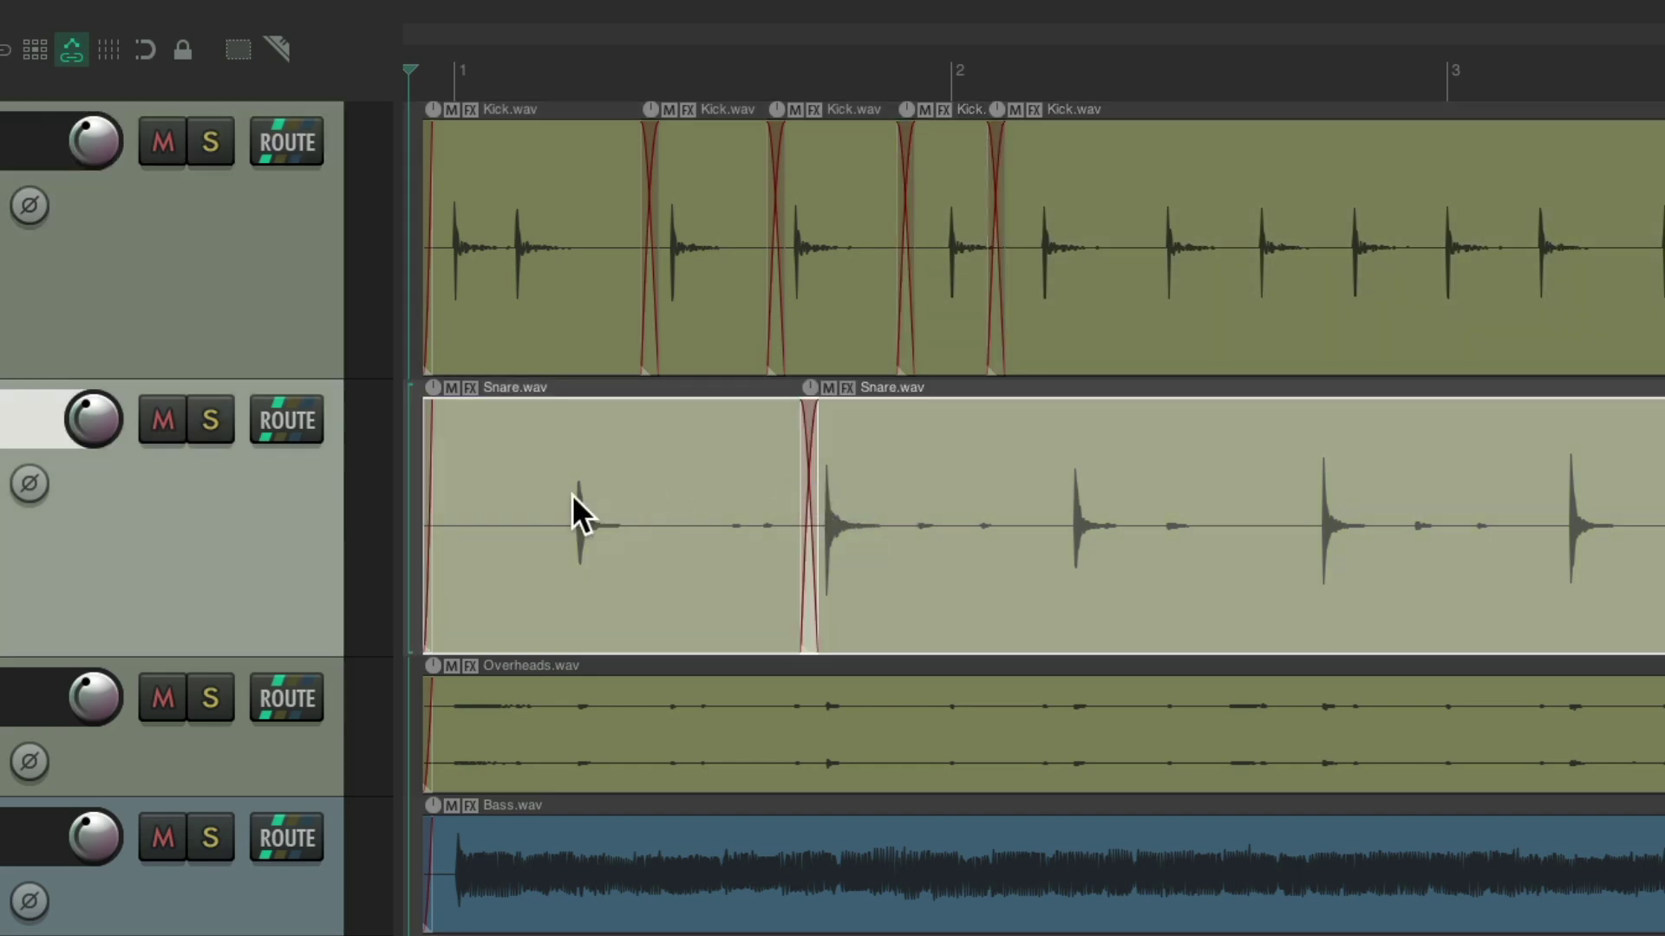
ctrl+click(546, 494)
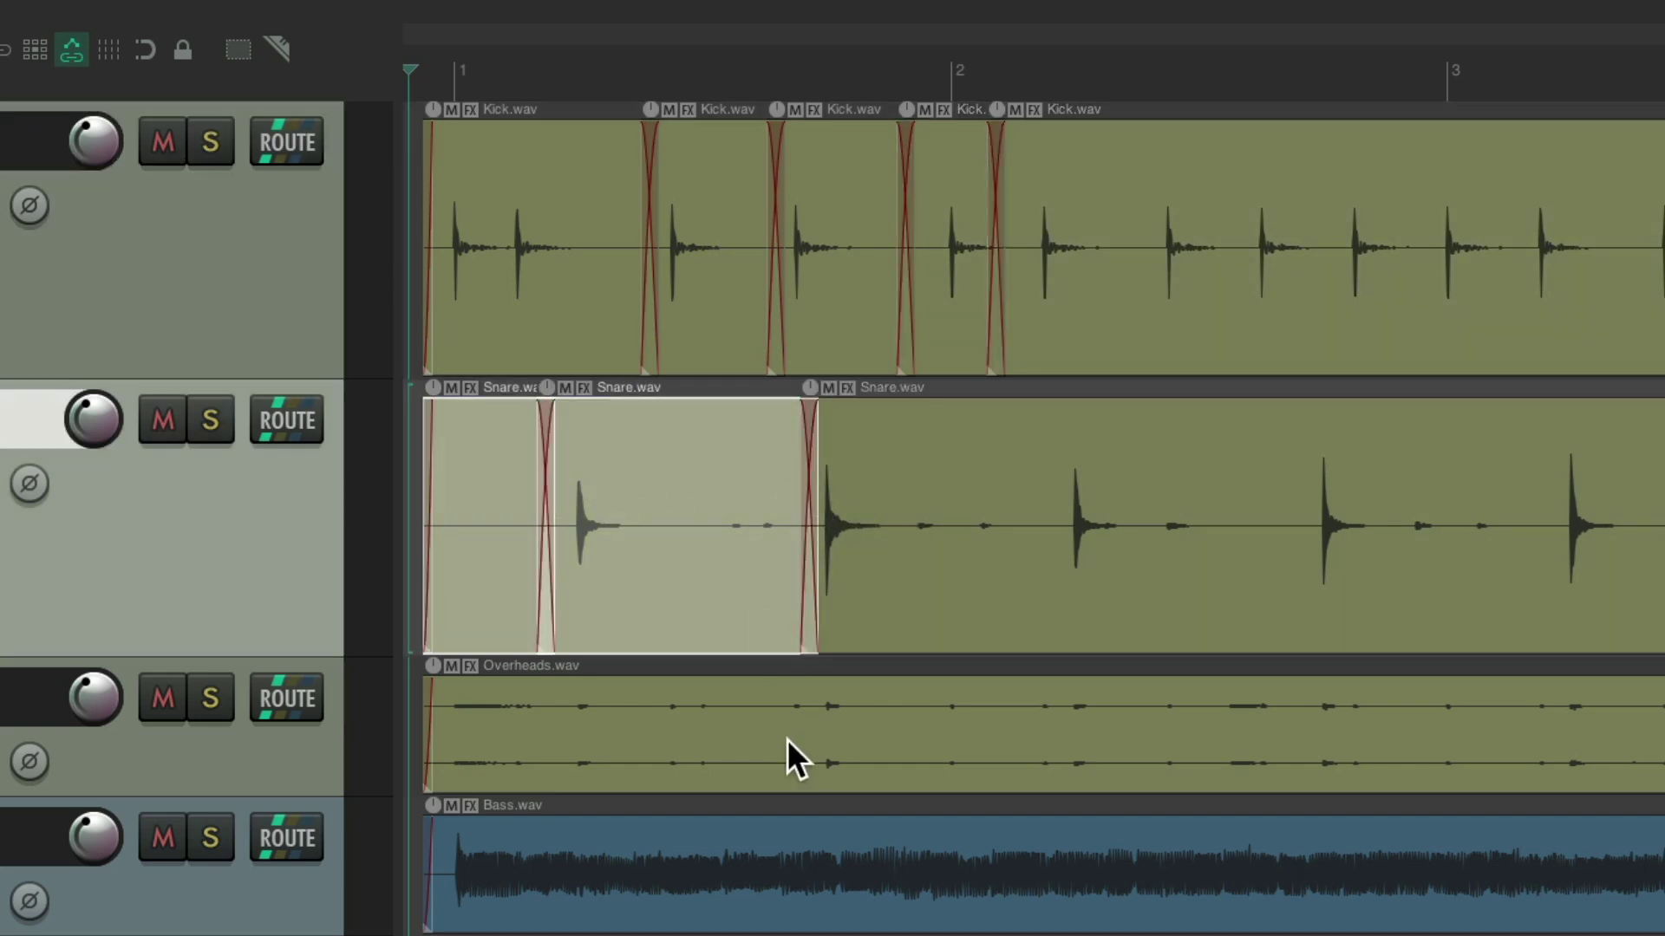
ctrl+click(776, 718)
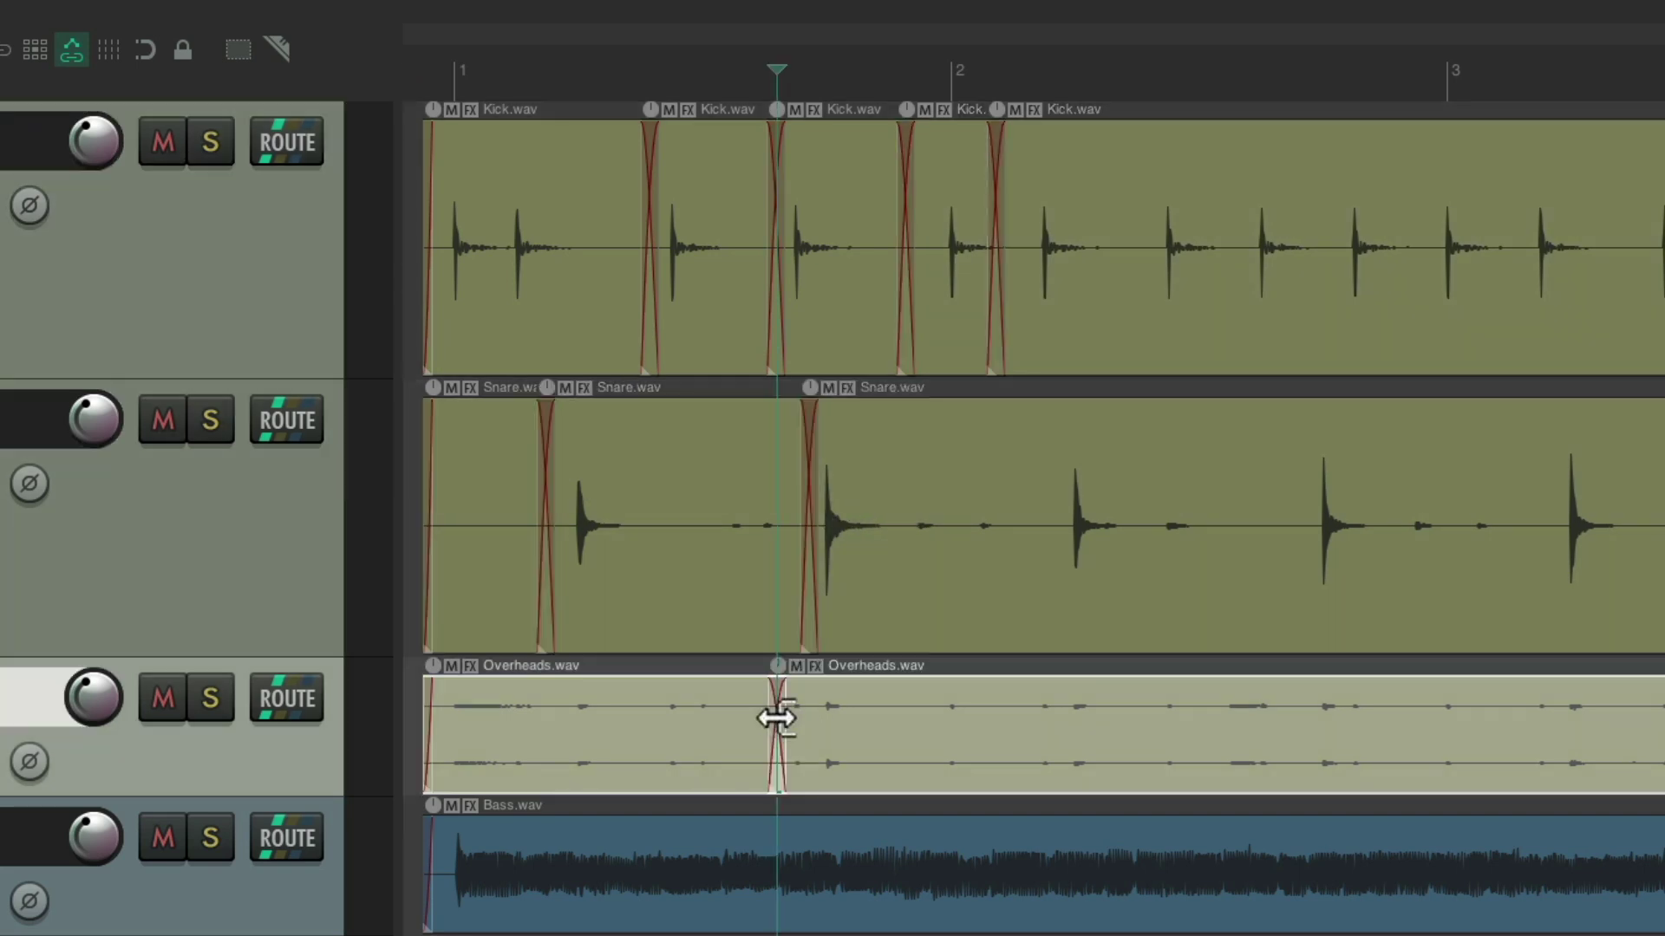
Undo all the test splits on the Kick, Snare and Overheads items
key(ctrl+z)
key(ctrl+z)
key(ctrl+z)
key(ctrl+z)
key(ctrl+z)
key(ctrl+z)
key(ctrl+z)
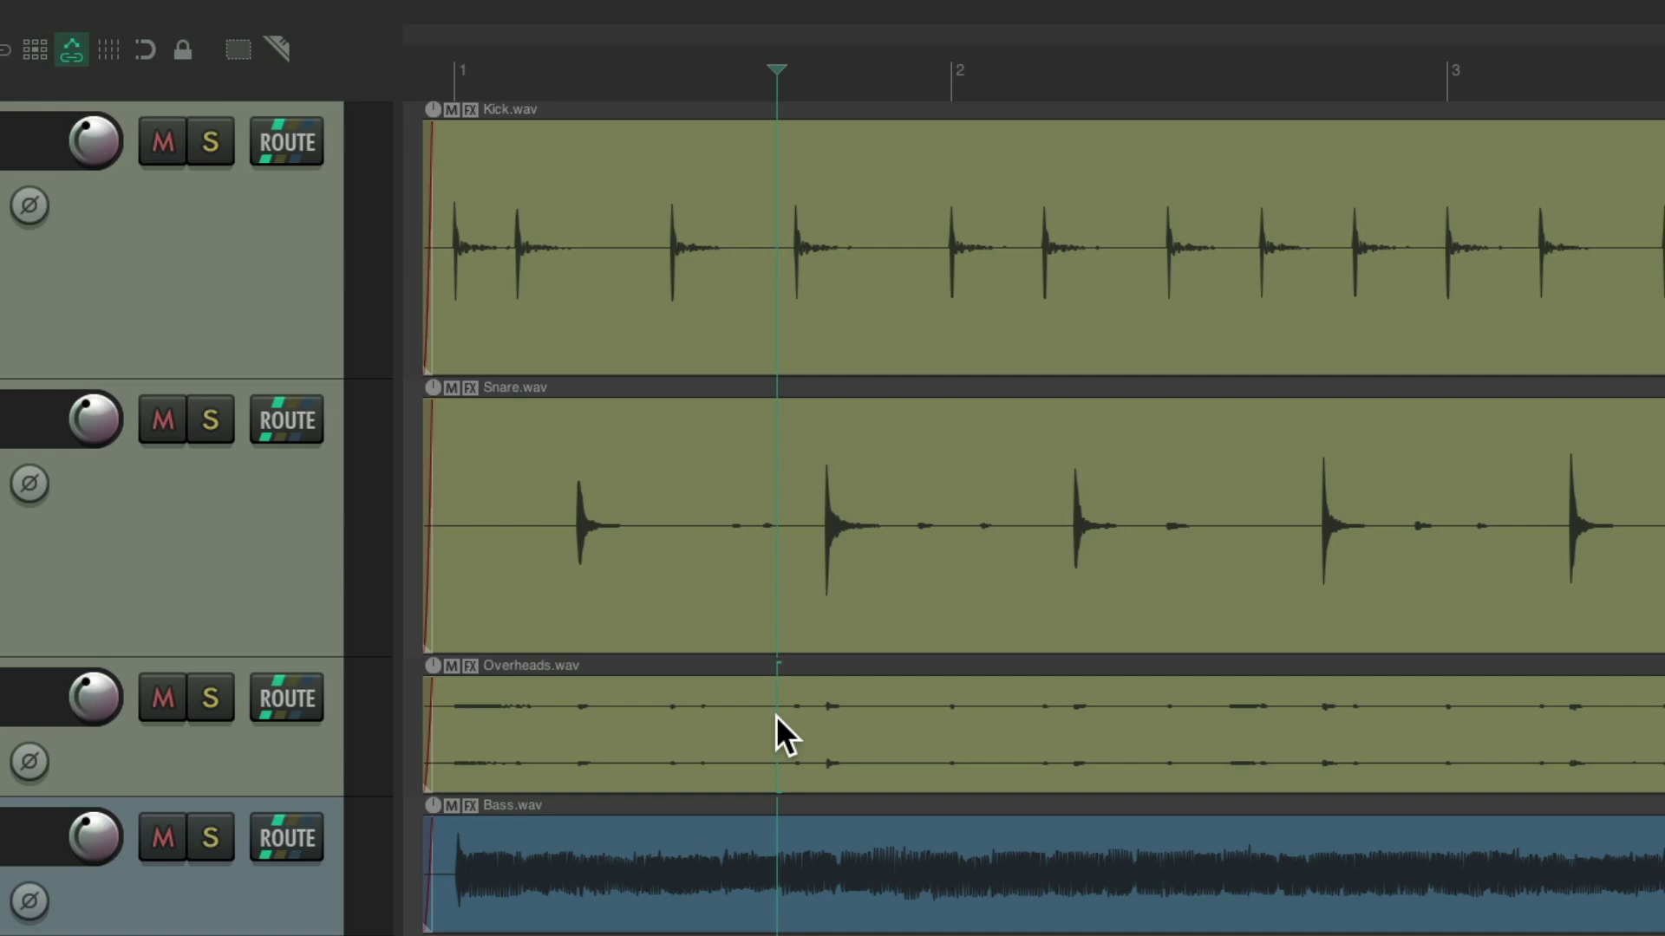
Select the Kick and Snare items, split both together with the mouse modifier starting just before the third kick hit, and undo the splits
drag(609, 224, 1085, 509)
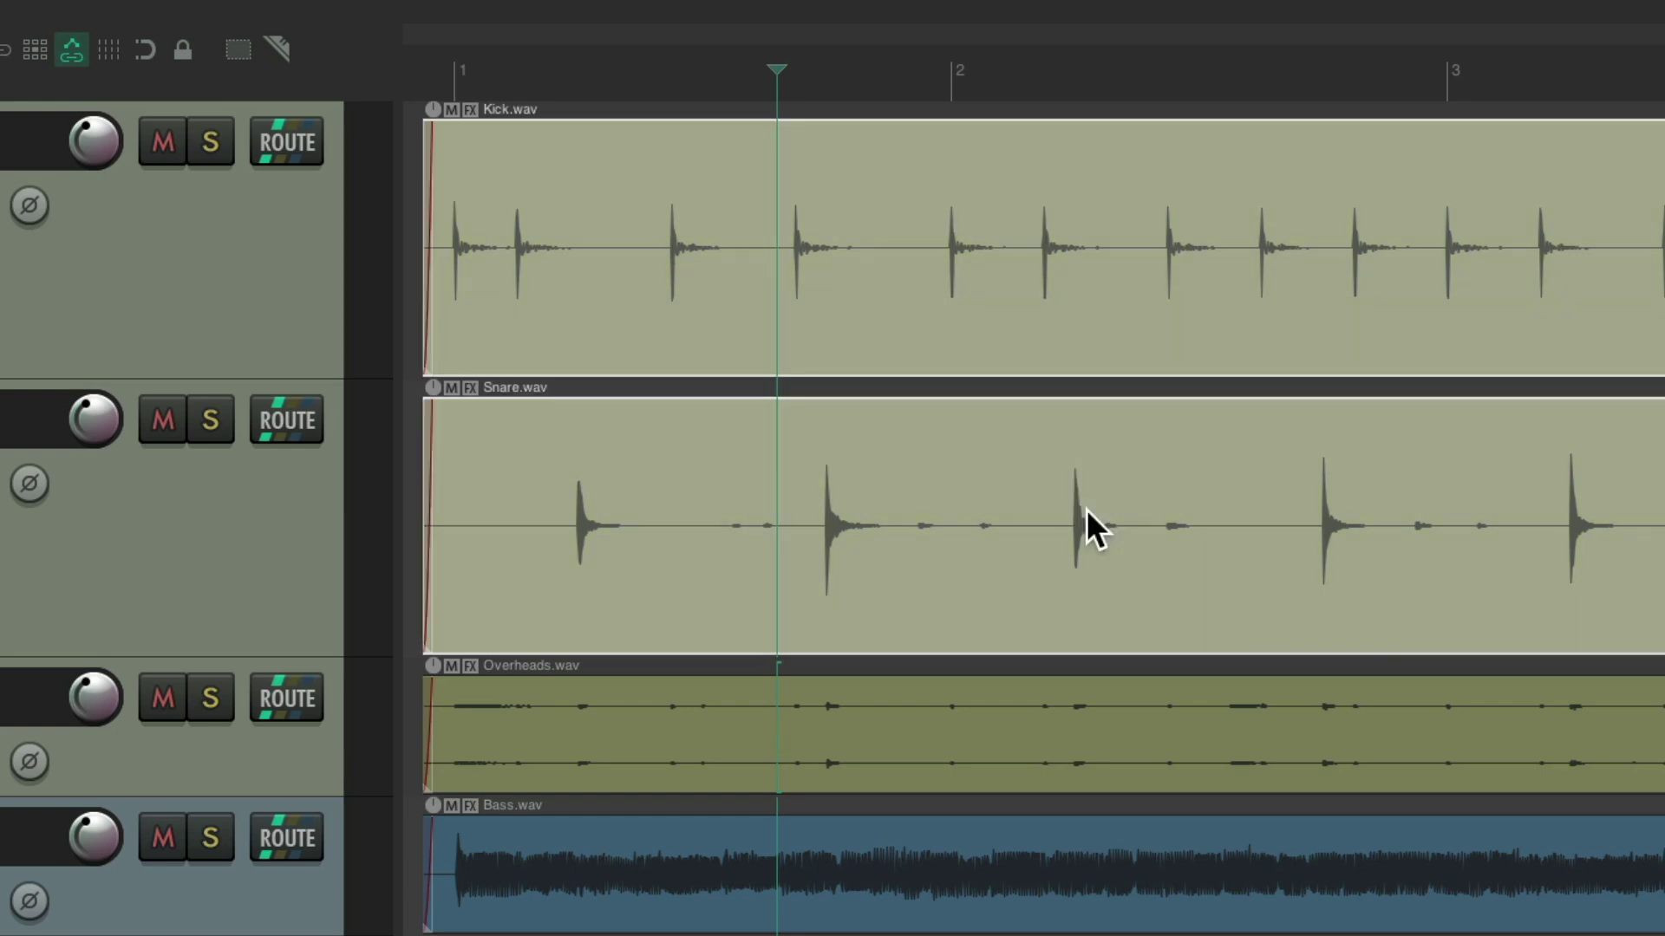
key(s)
key(s)
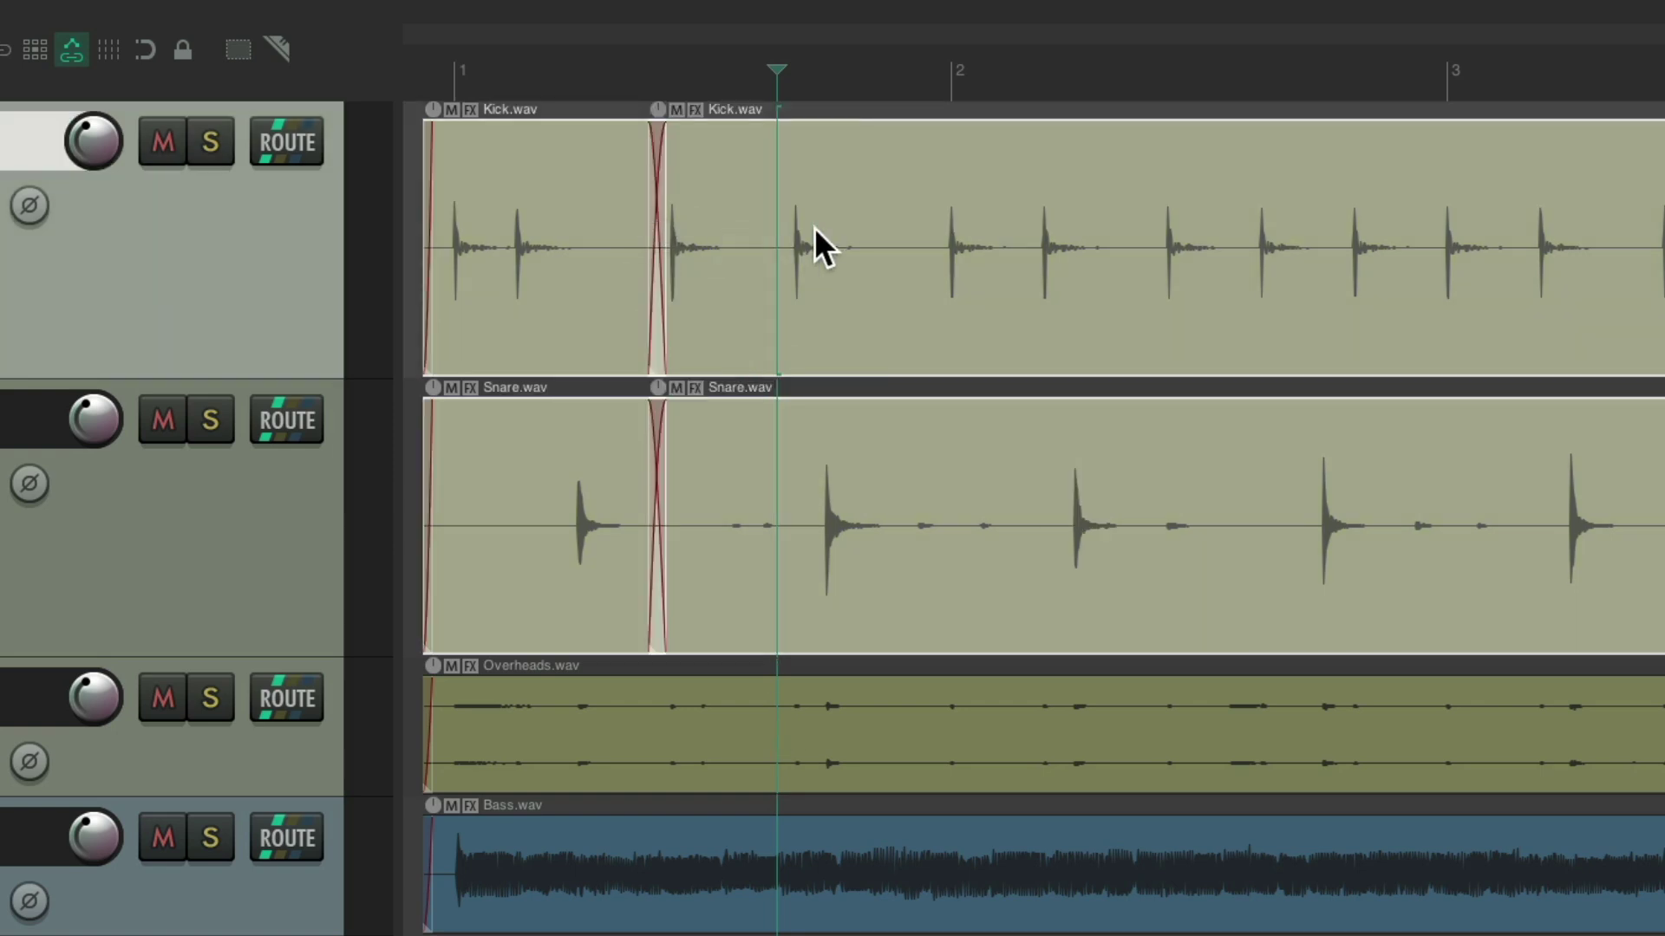
key(s)
key(ctrl+z)
key(ctrl+z)
key(ctrl+z)
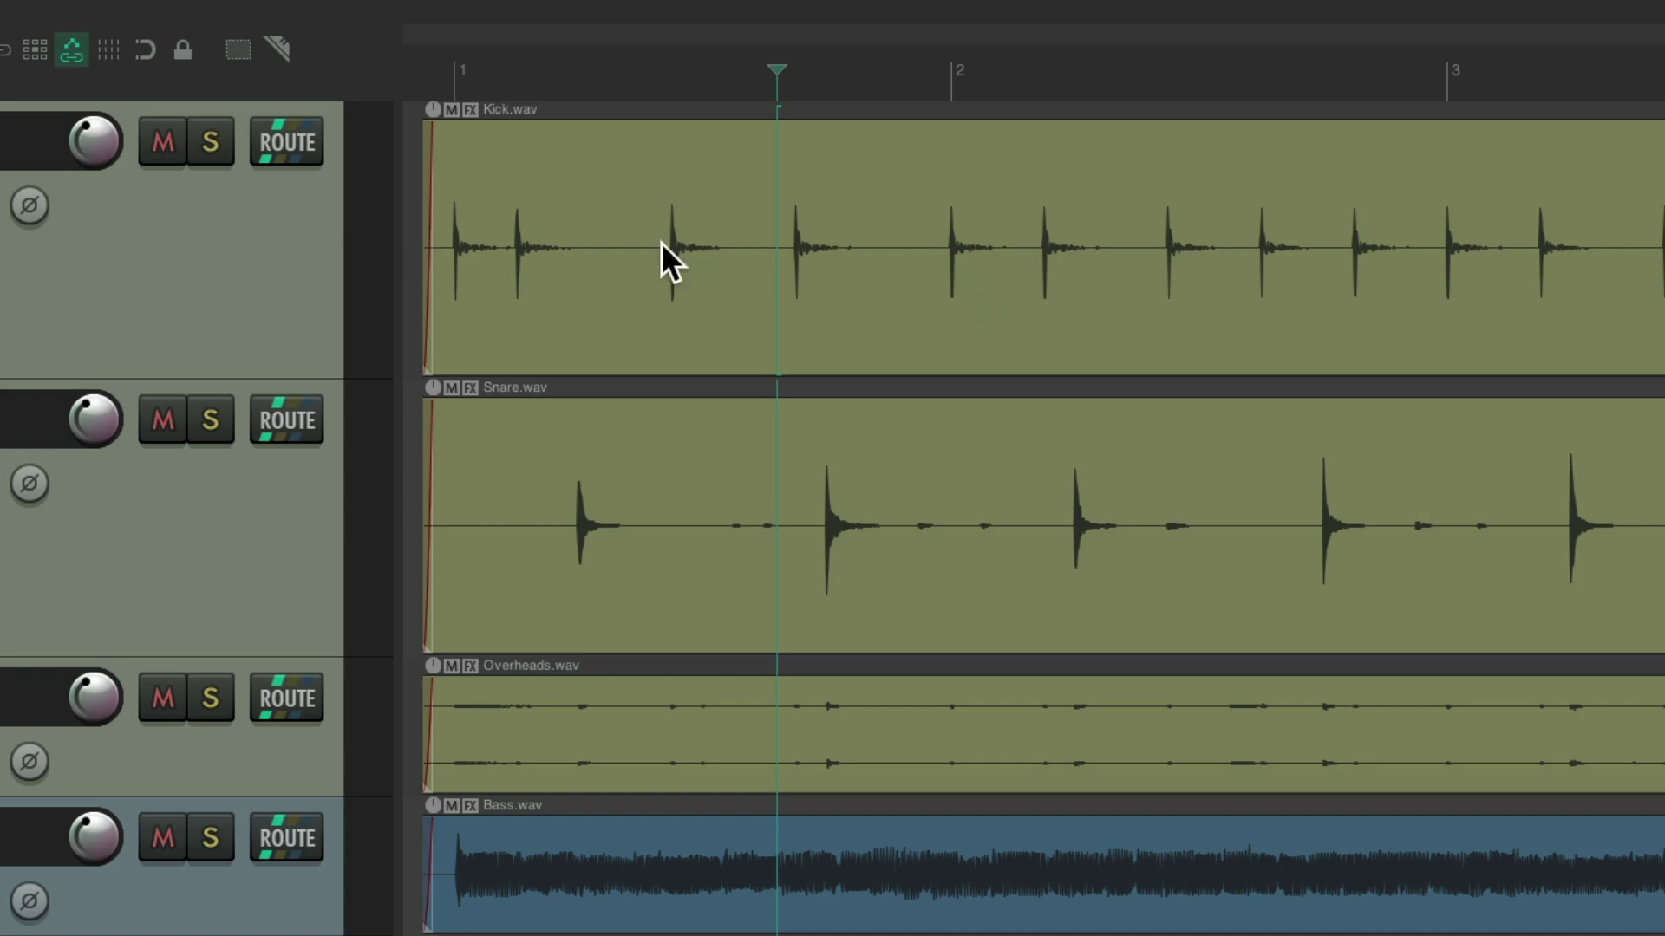
Select all items and split every track with the mouse modifier before the third kick hit, before bar 2 and at two points beyond it
key(ctrl+a)
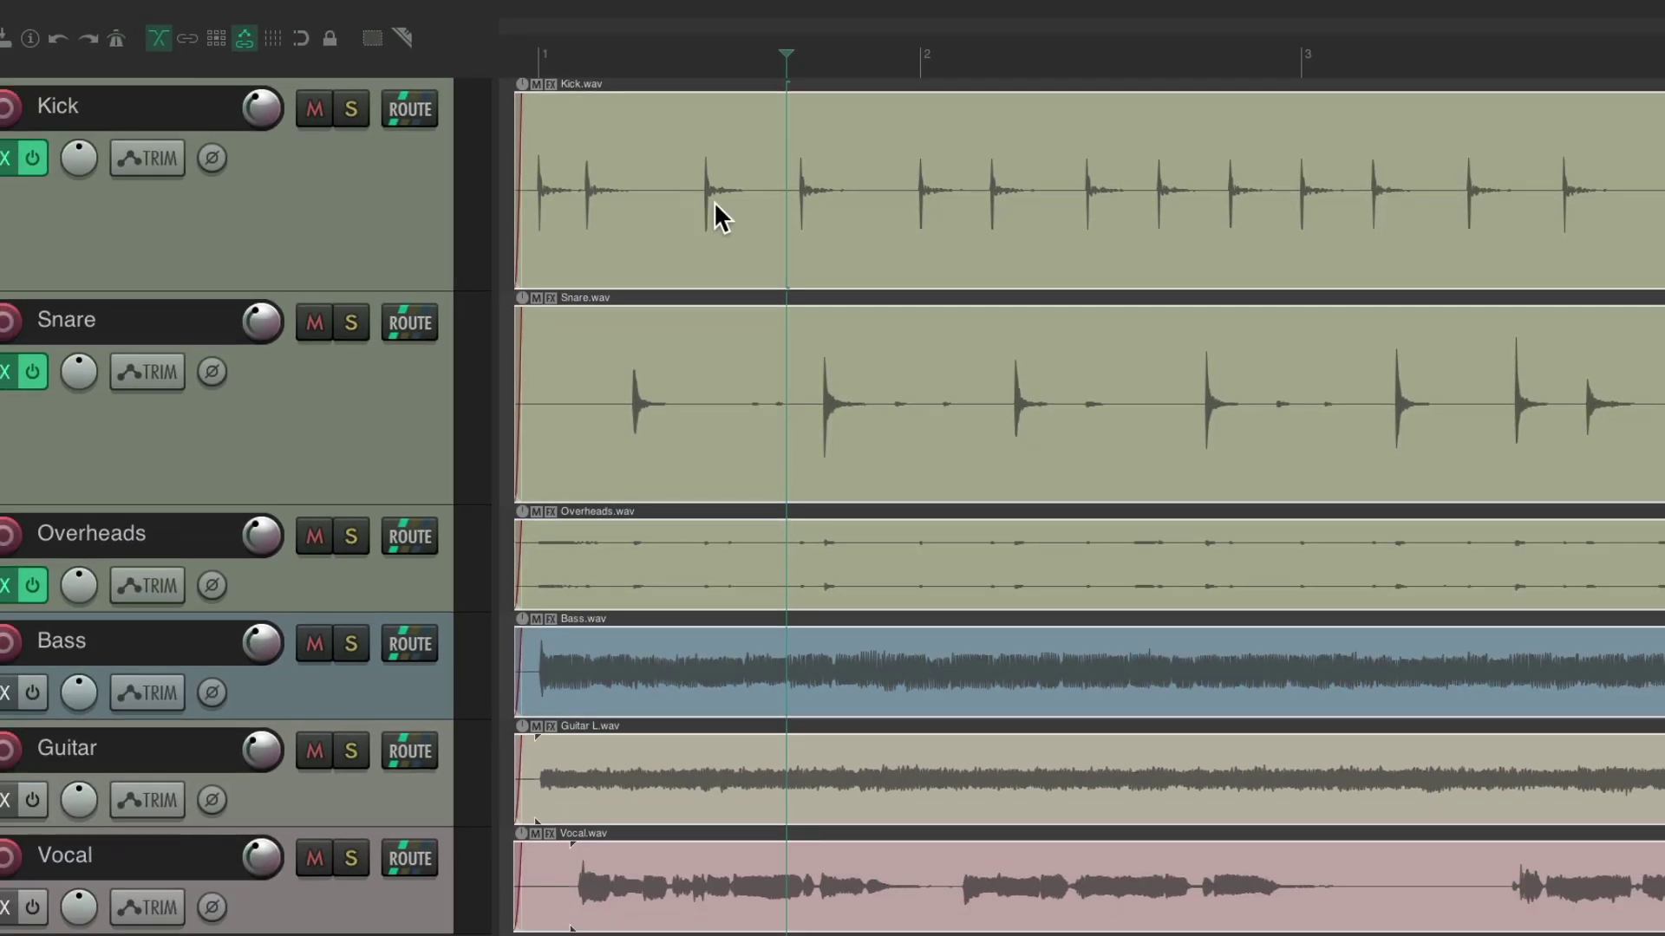
key(s)
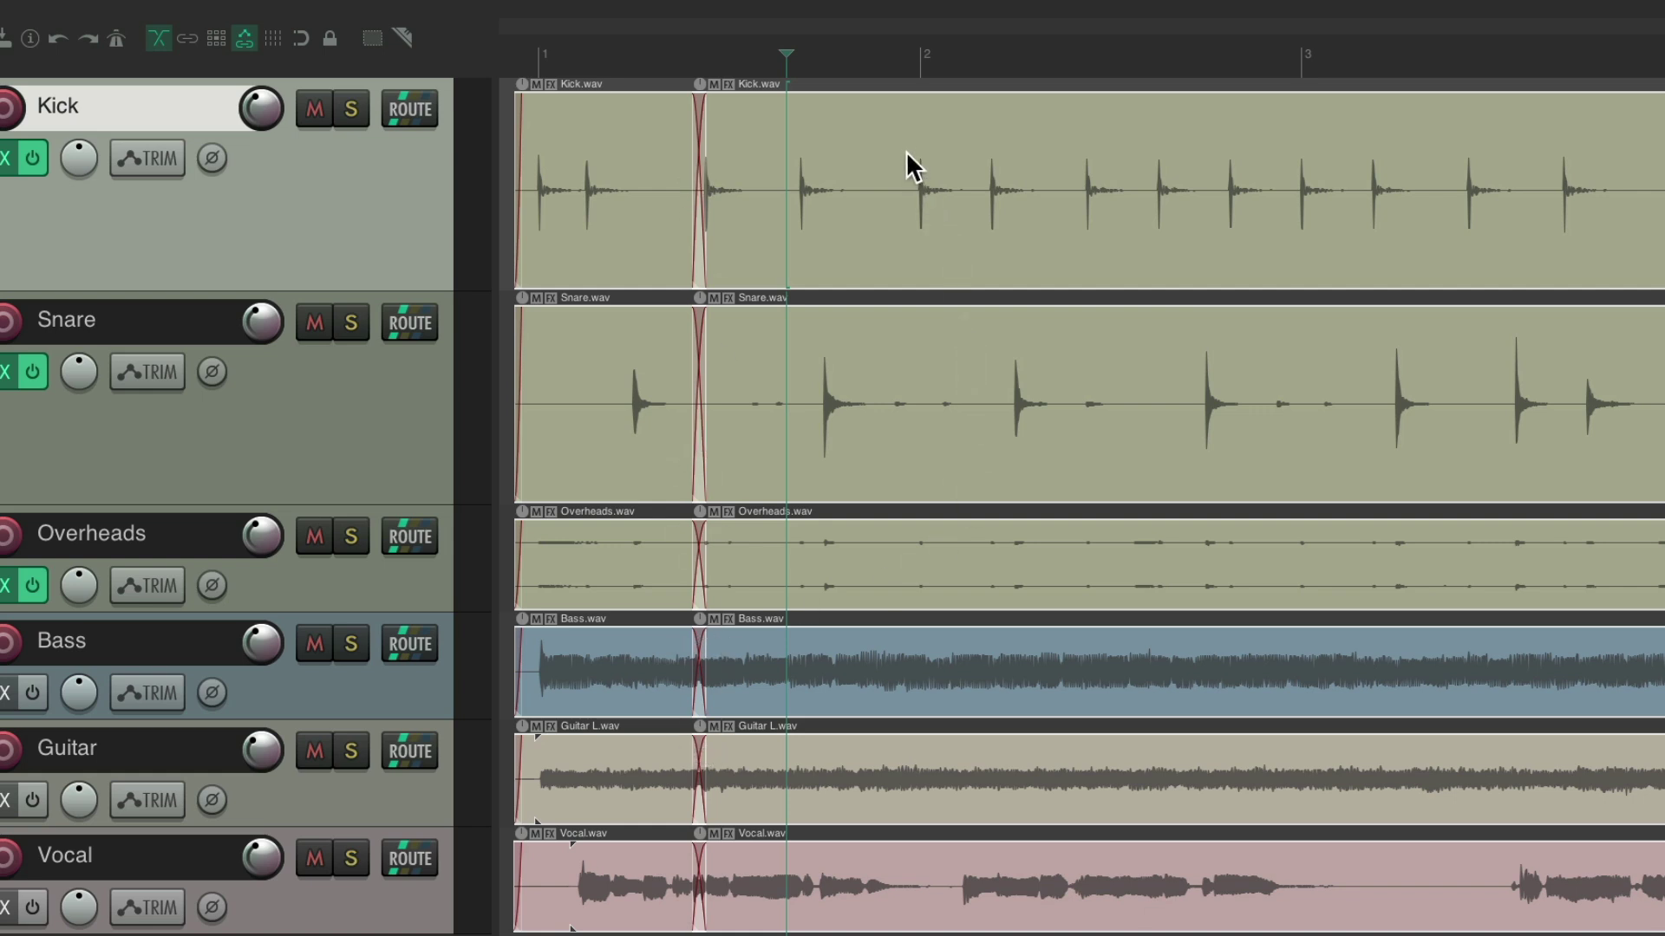
key(s)
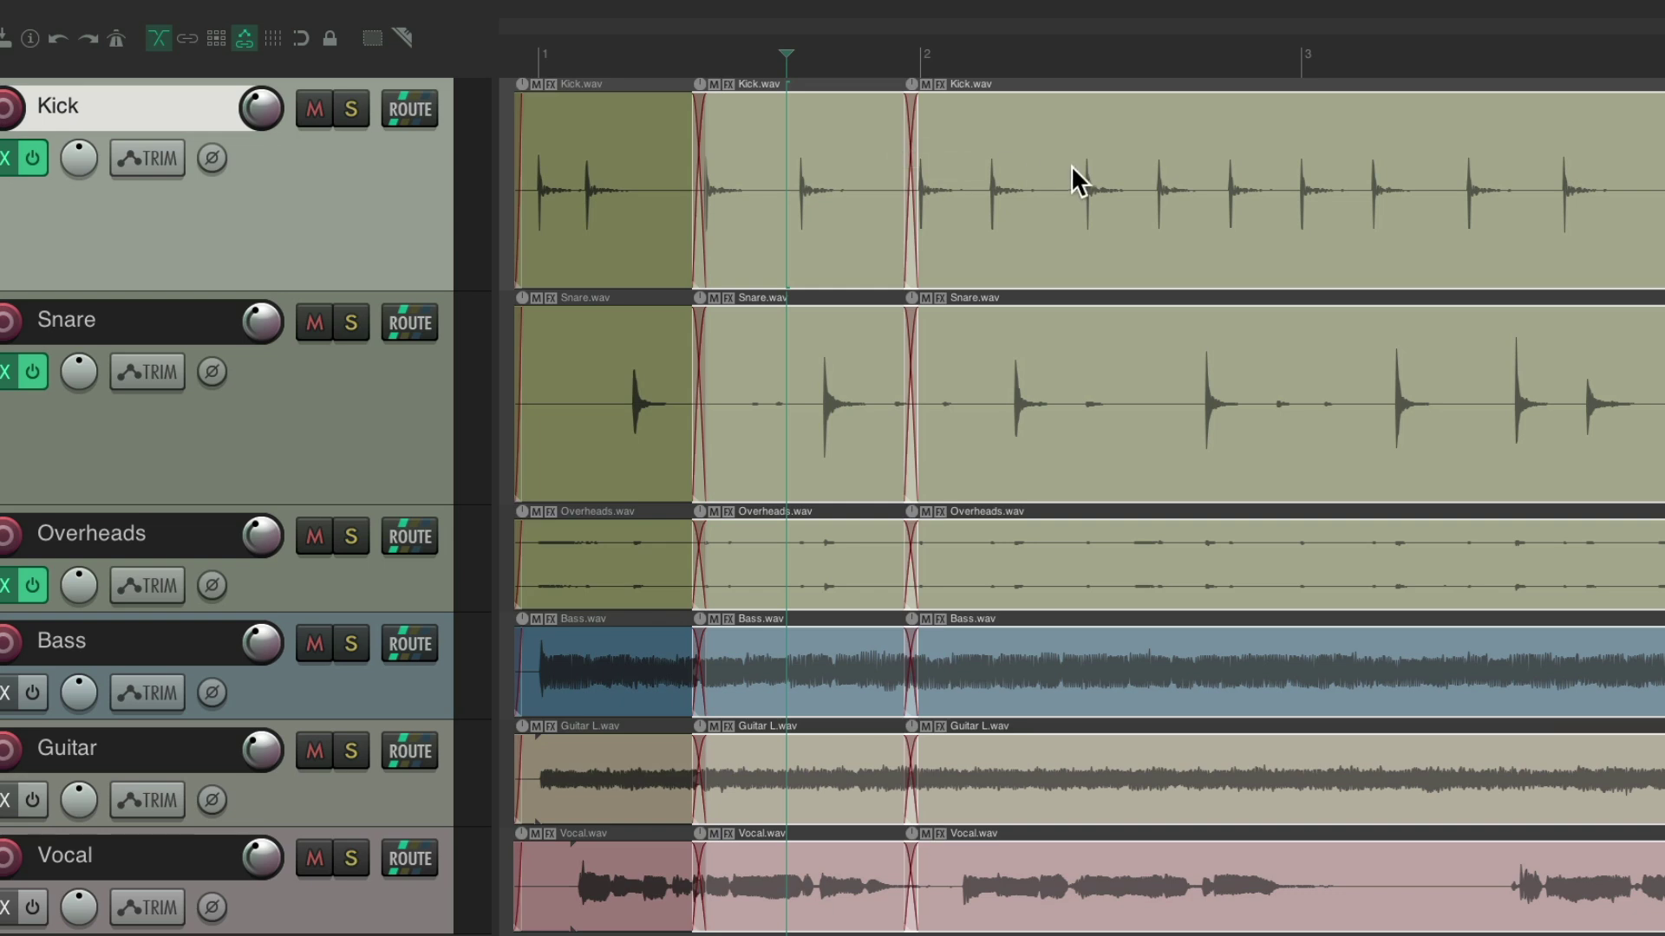
key(s)
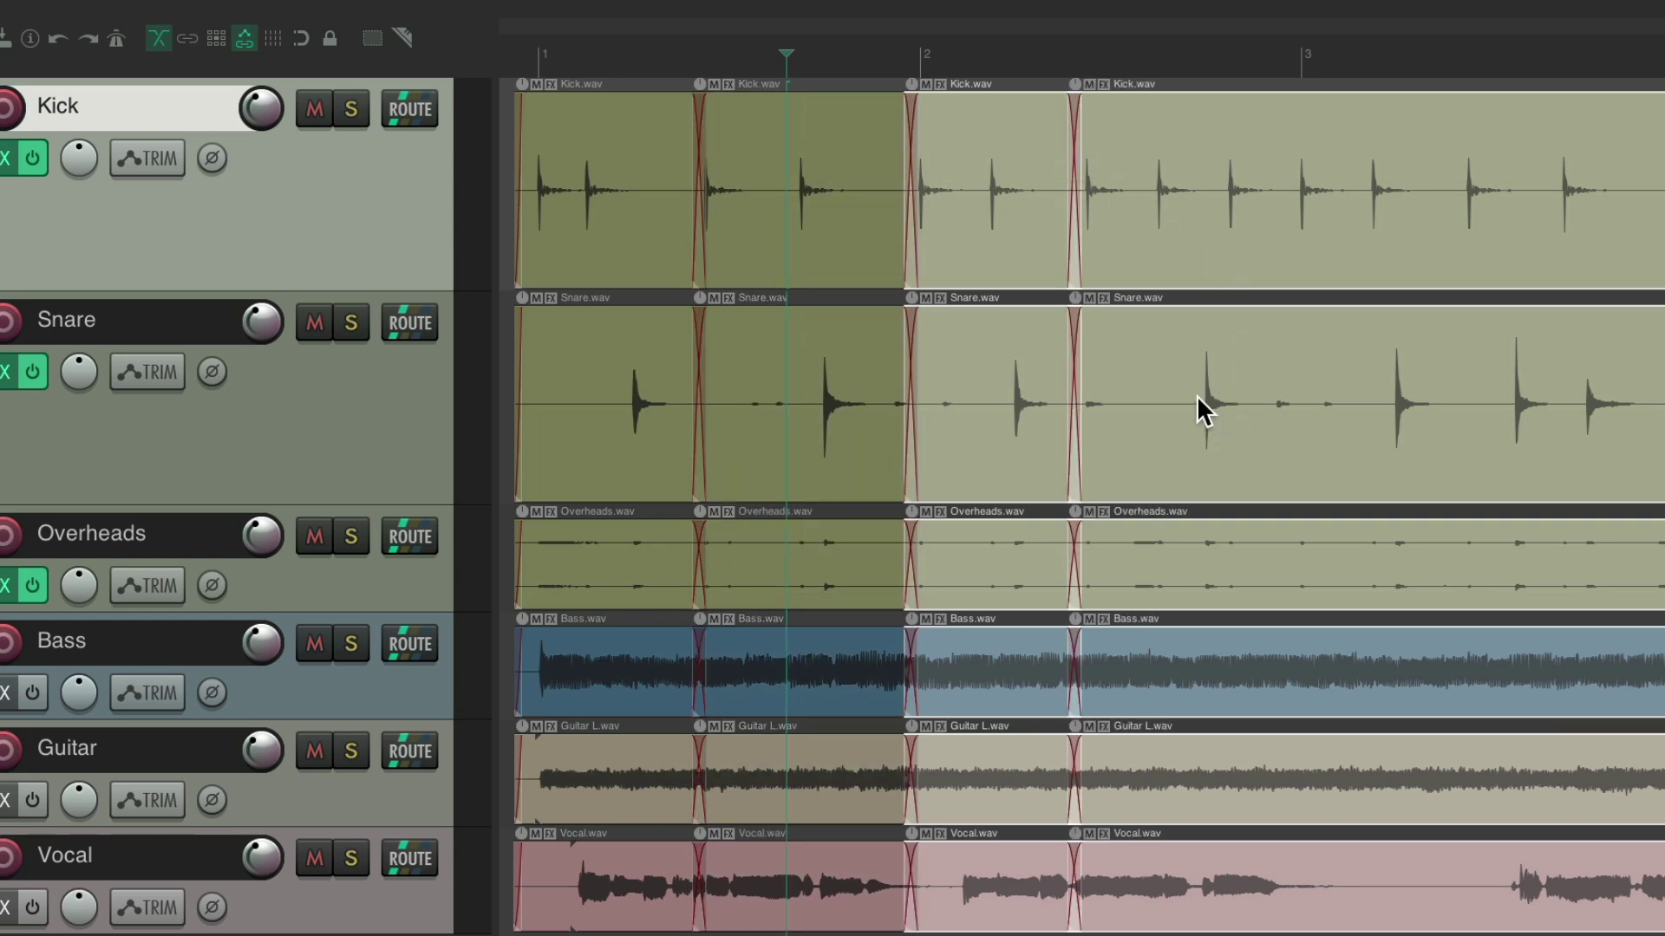
key(s)
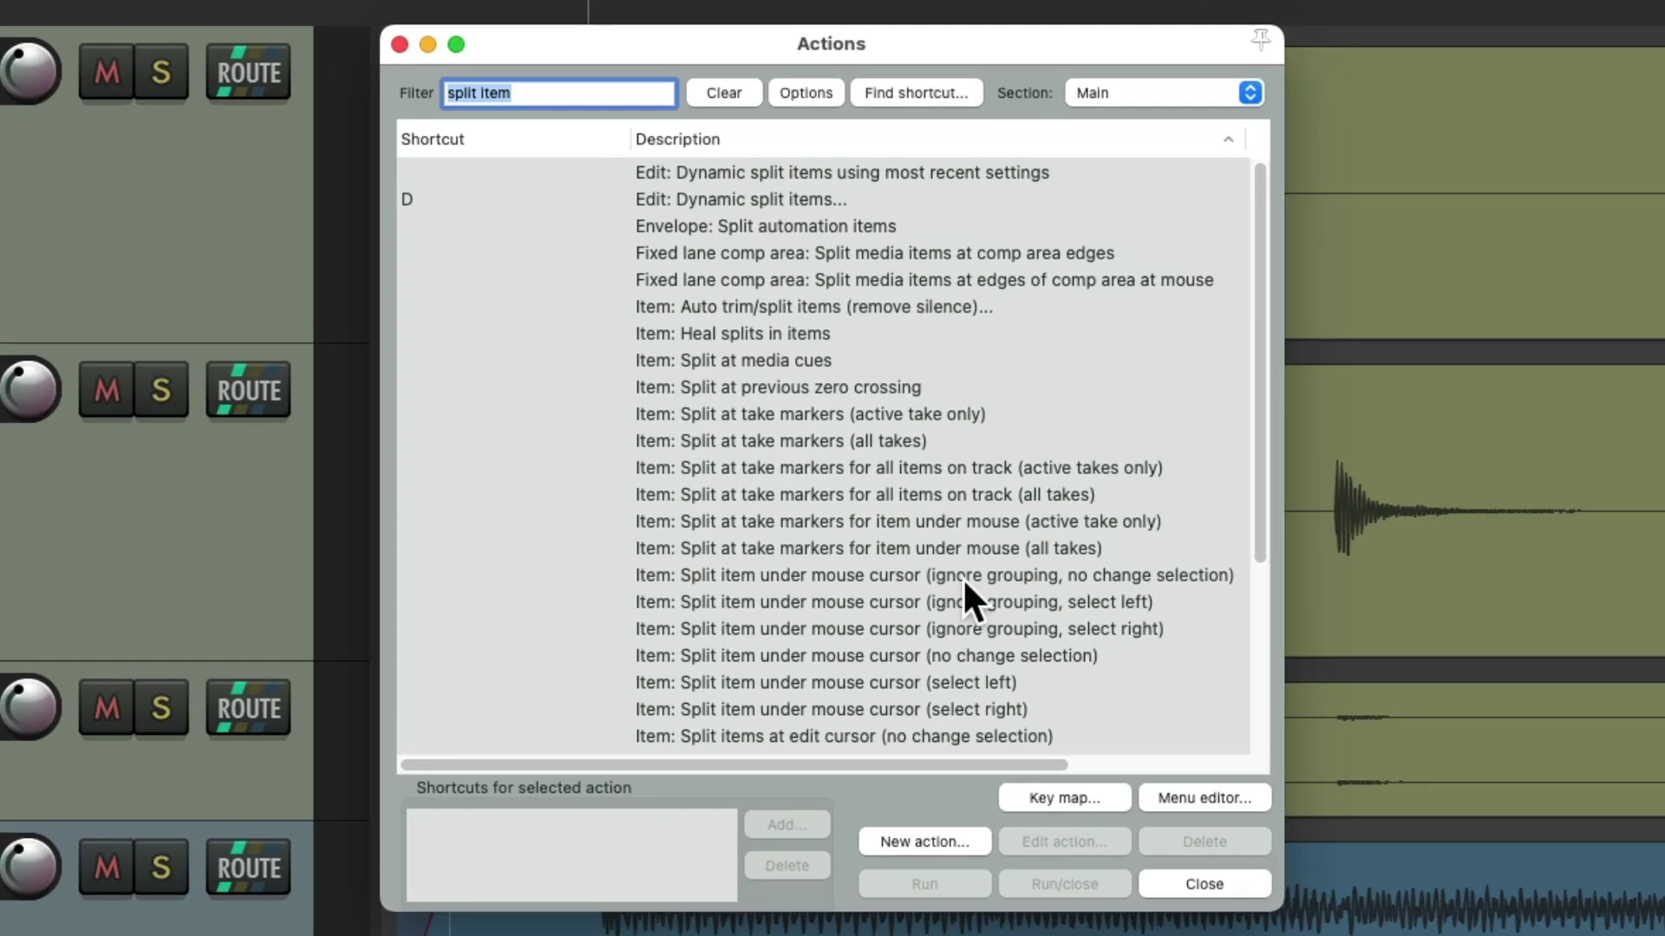
Look up the shortcut for "Item: Split items at time selection or razor edit" in the action list and close it
scroll(891, 530, down, 5)
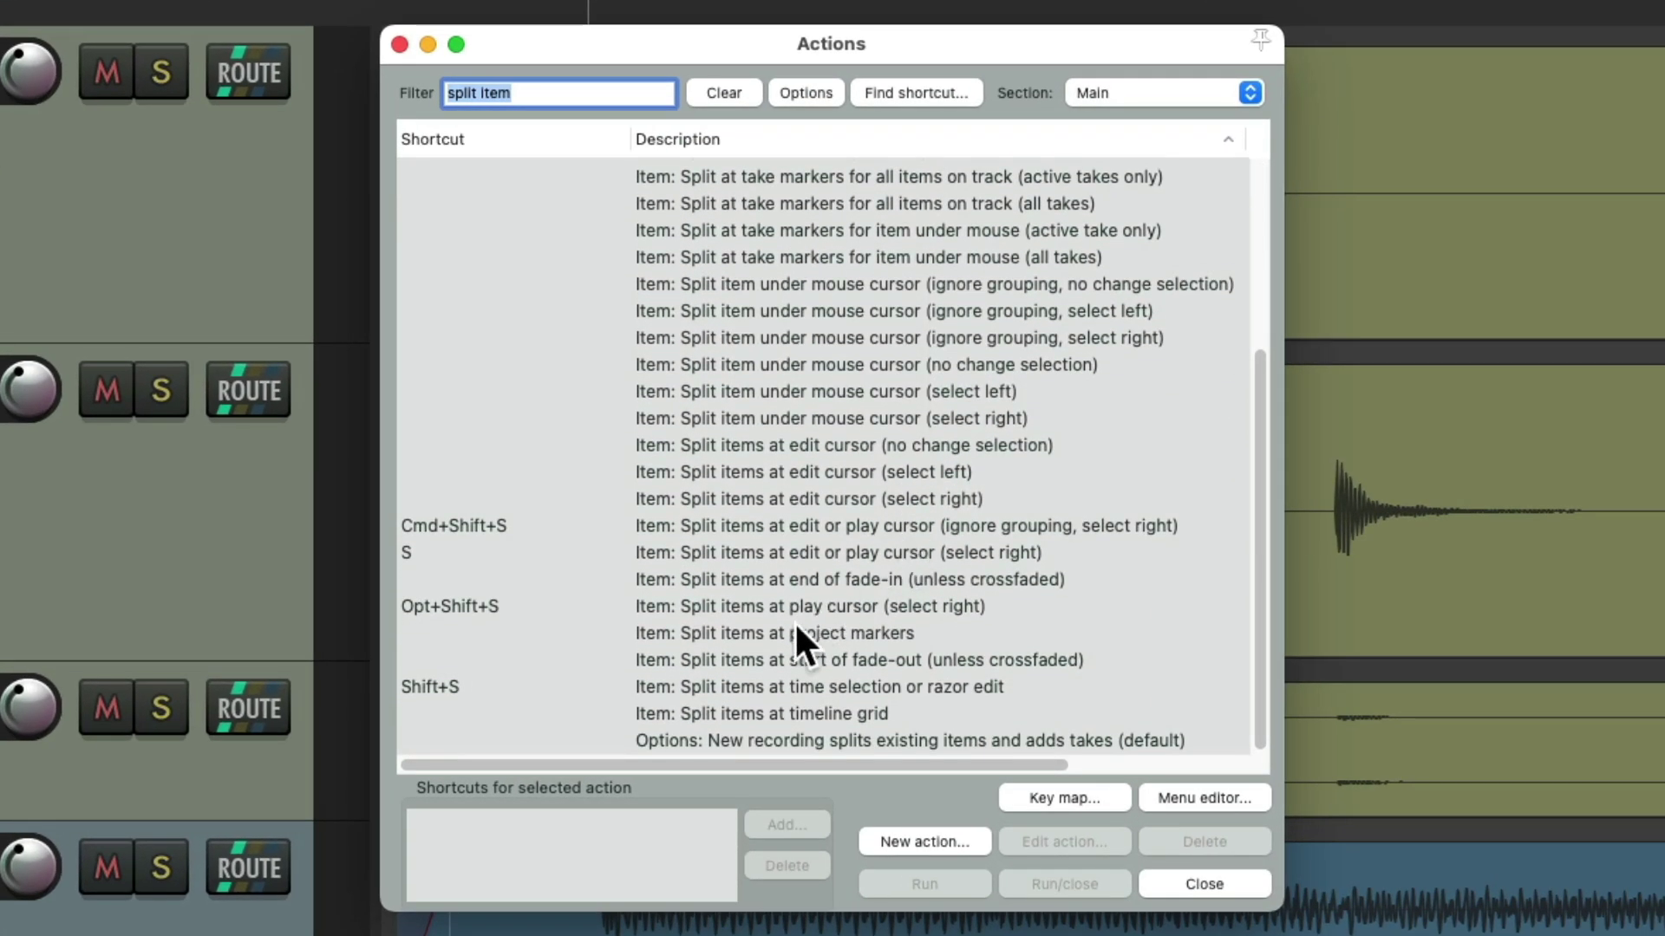
click(744, 686)
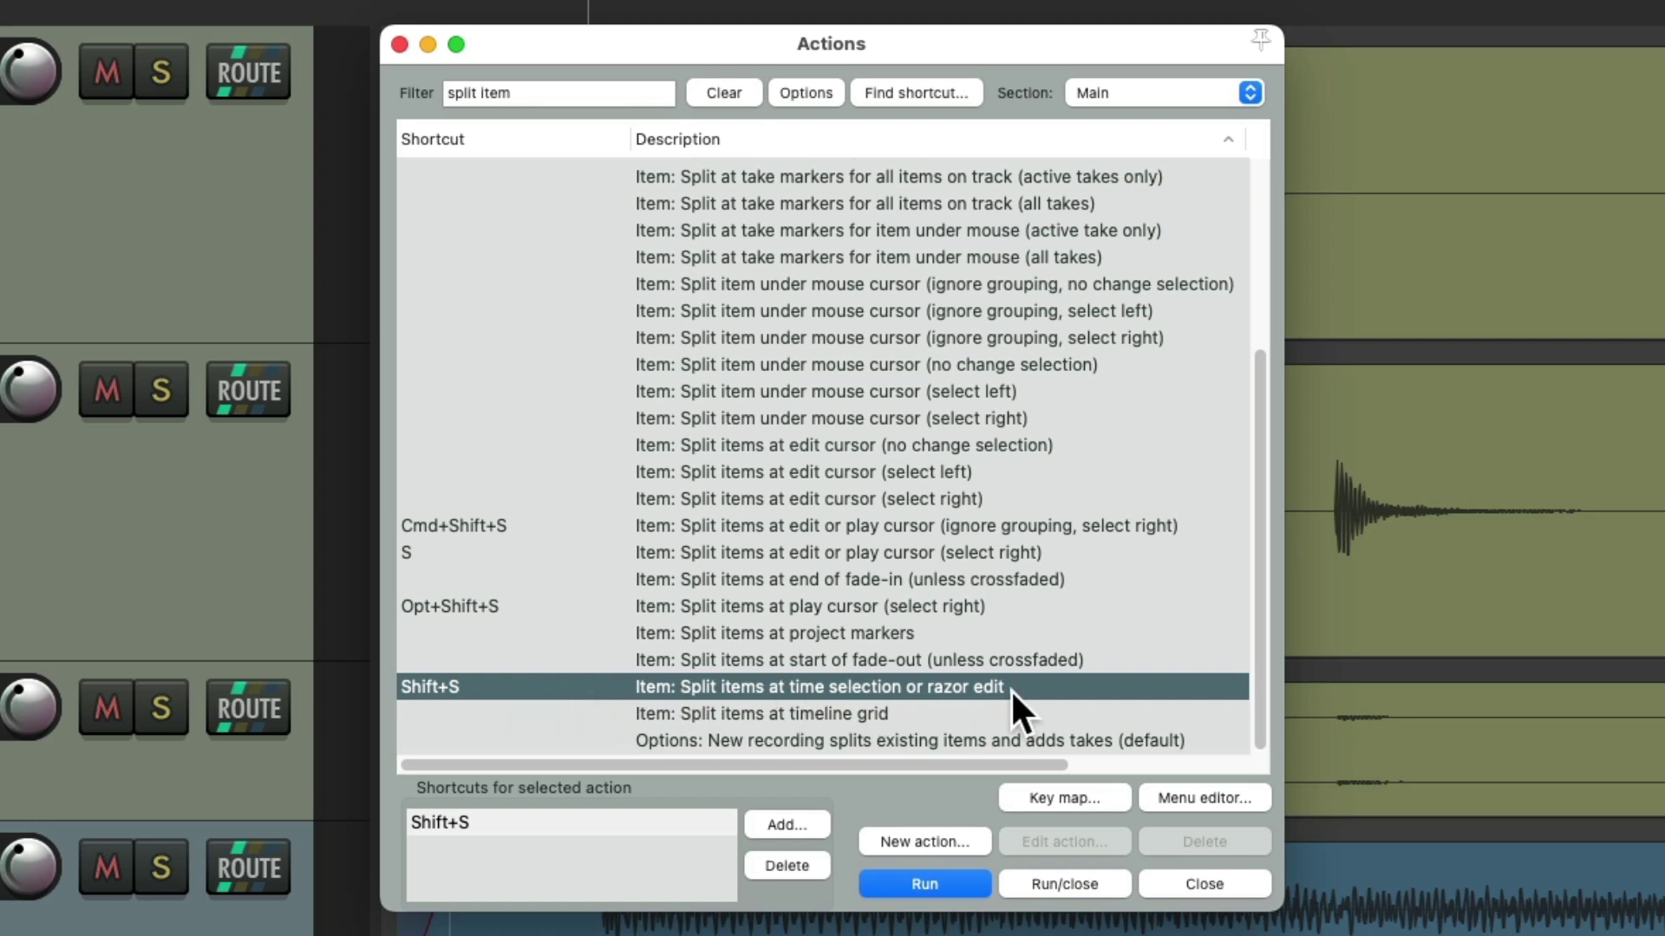
key(Escape)
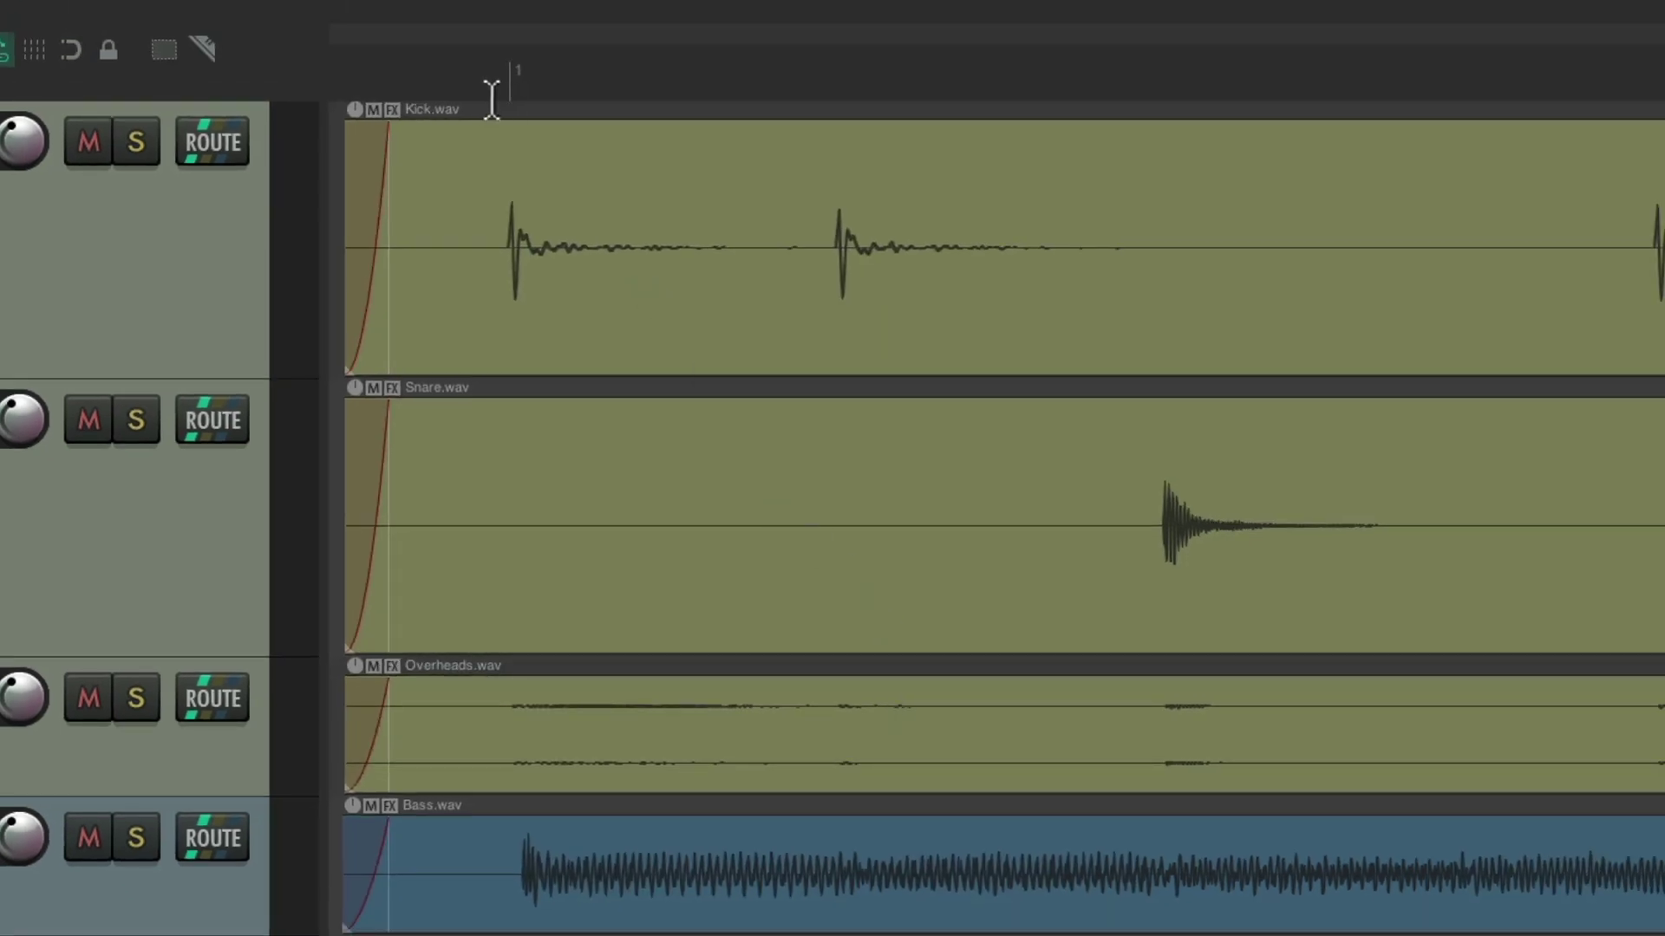
Set a time selection from before the first kick hit to just past the snare hit, split the Kick and Snare items at it, and undo
drag(481, 90, 1233, 91)
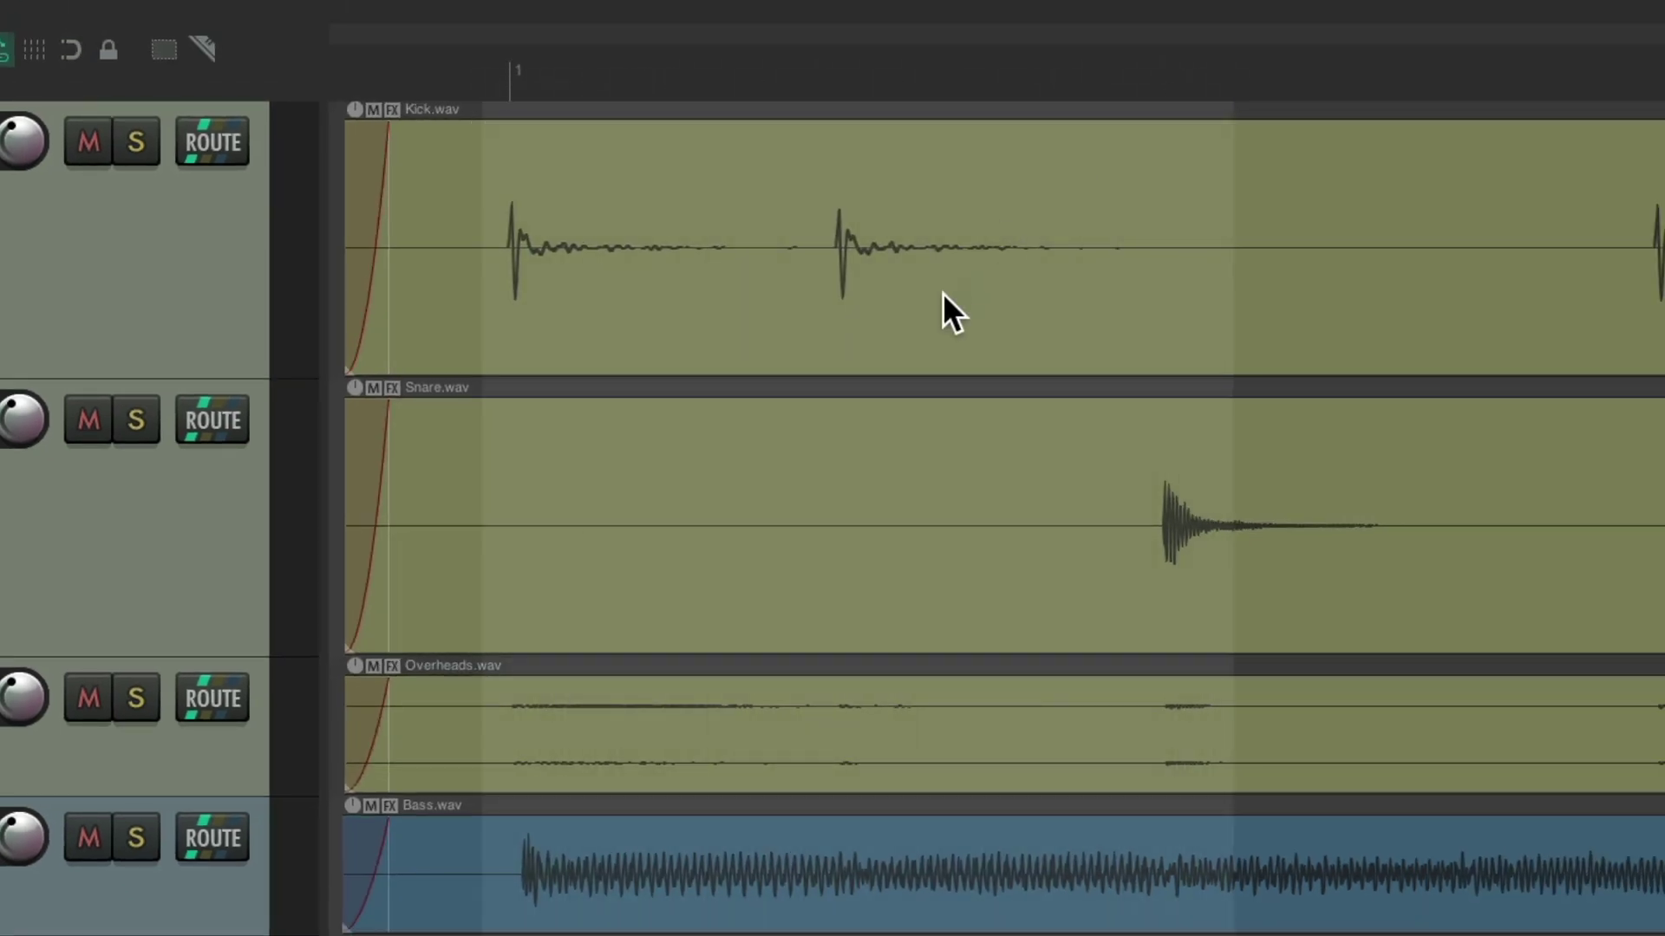
click(753, 160)
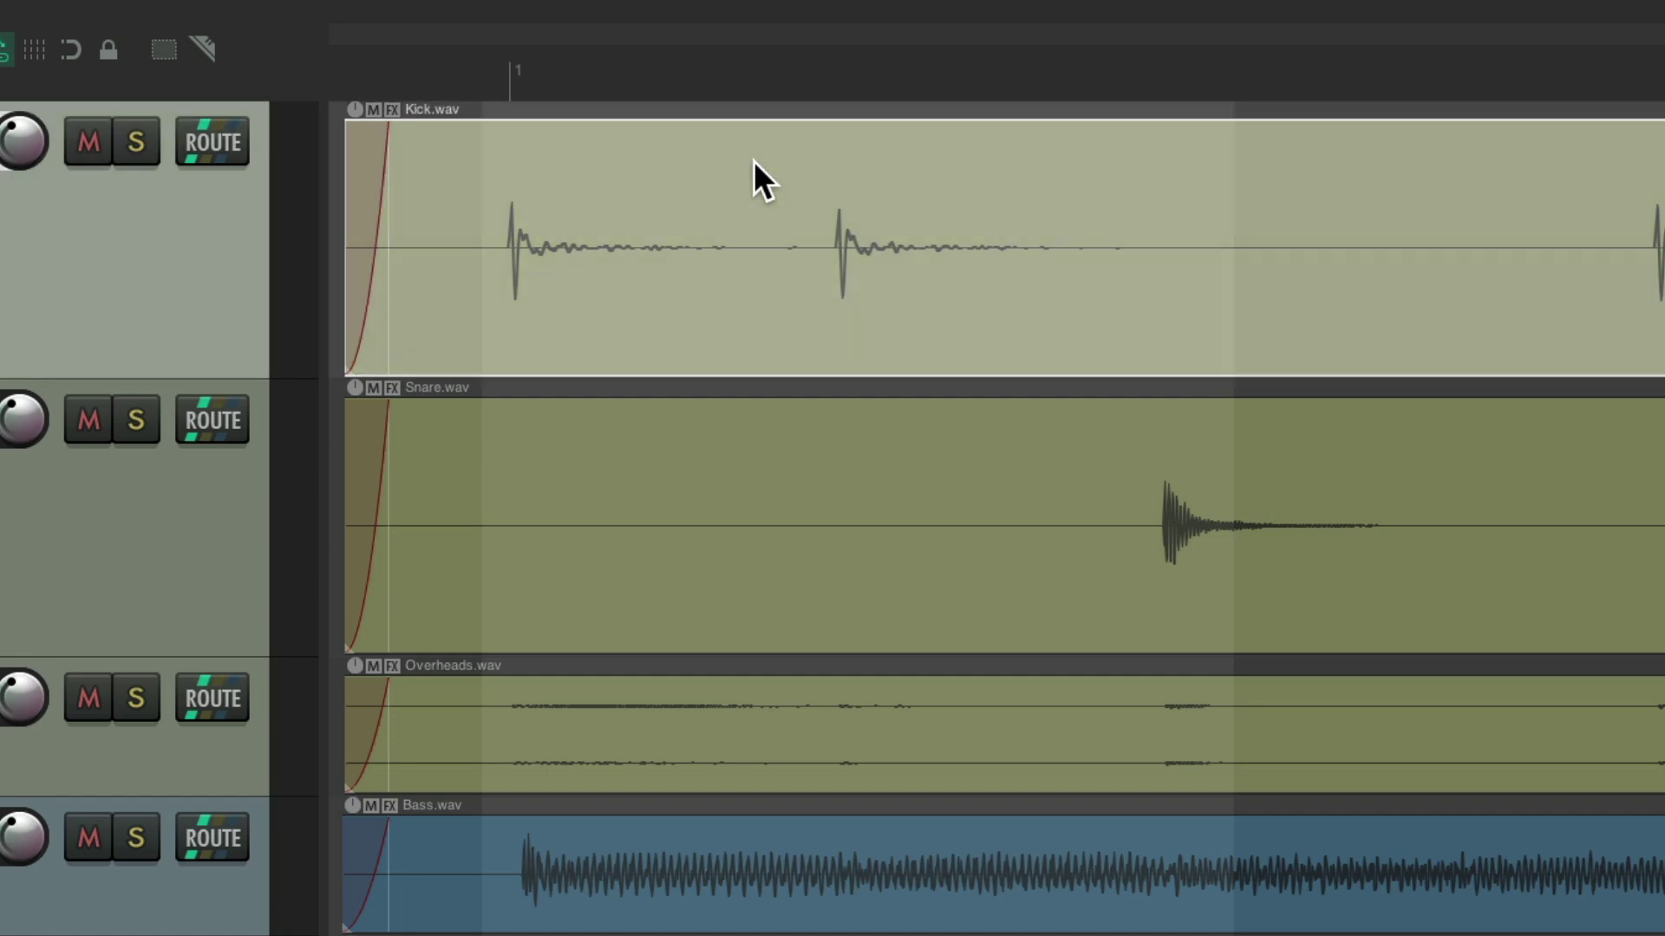
ctrl+click(763, 453)
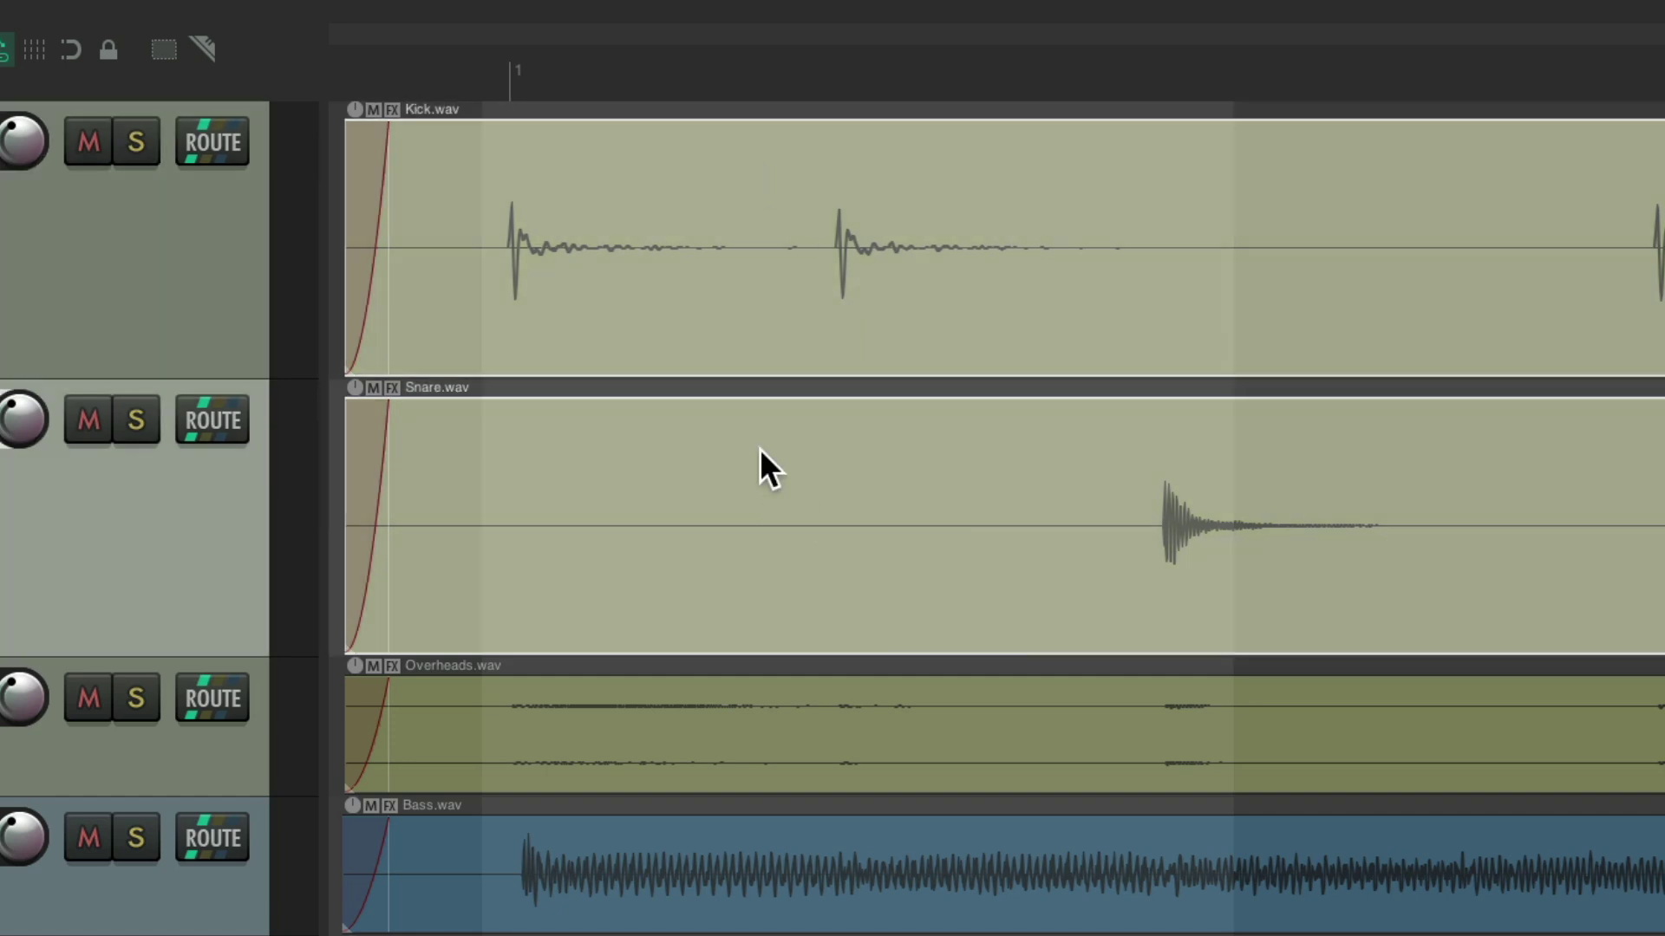
key(s)
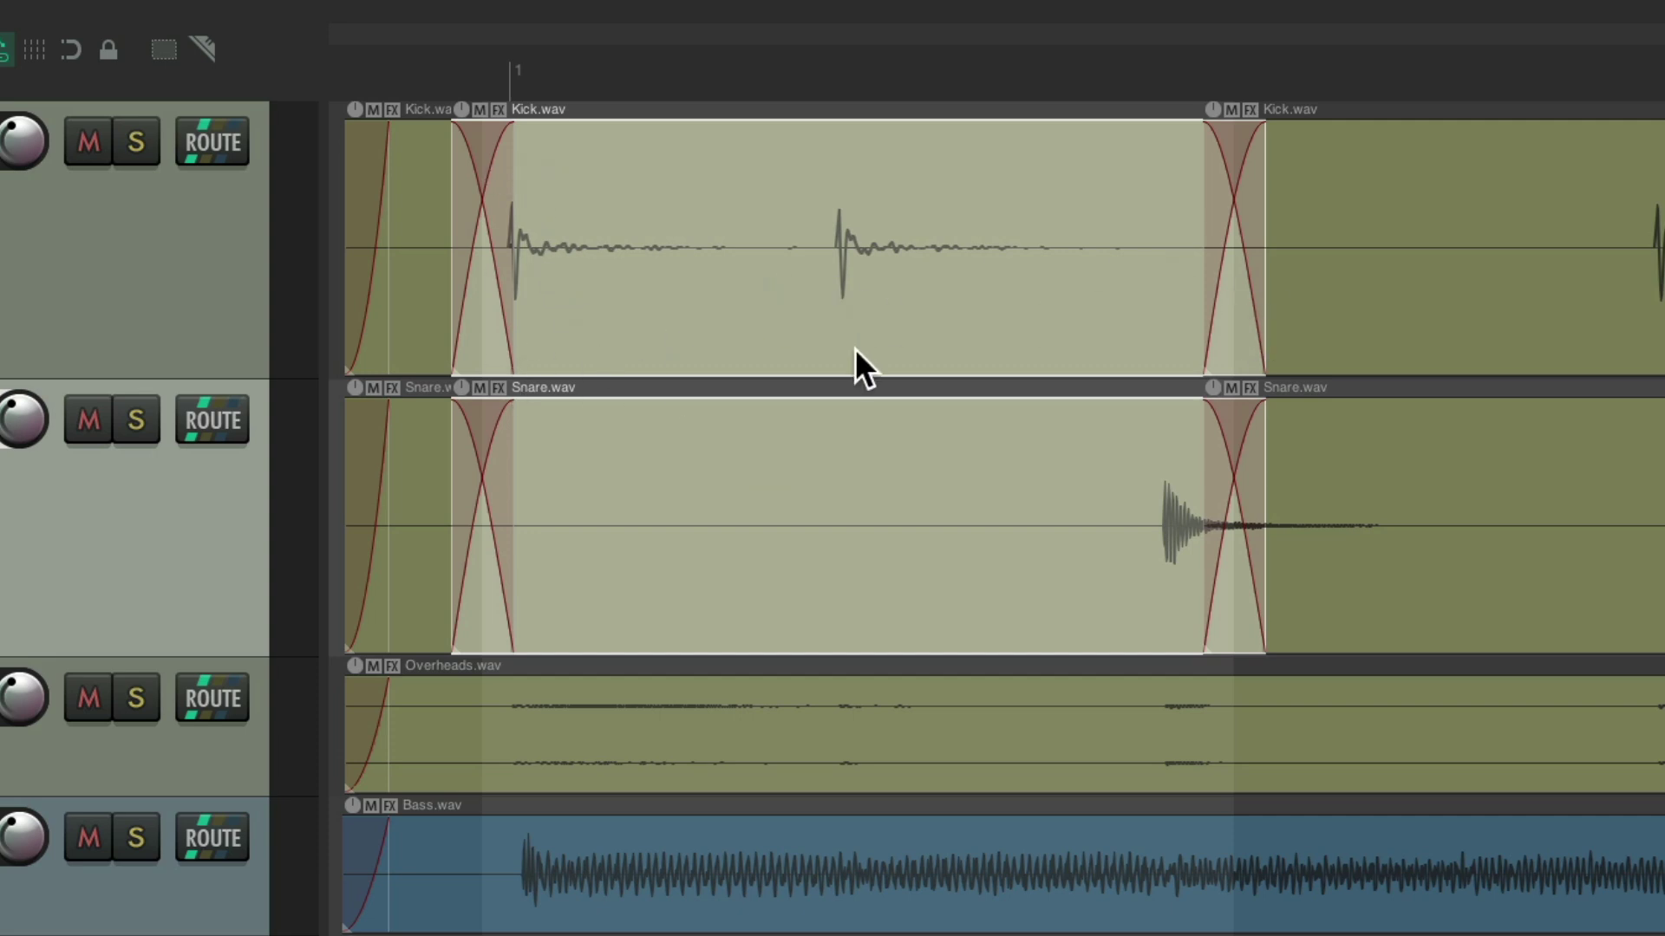
key(ctrl+z)
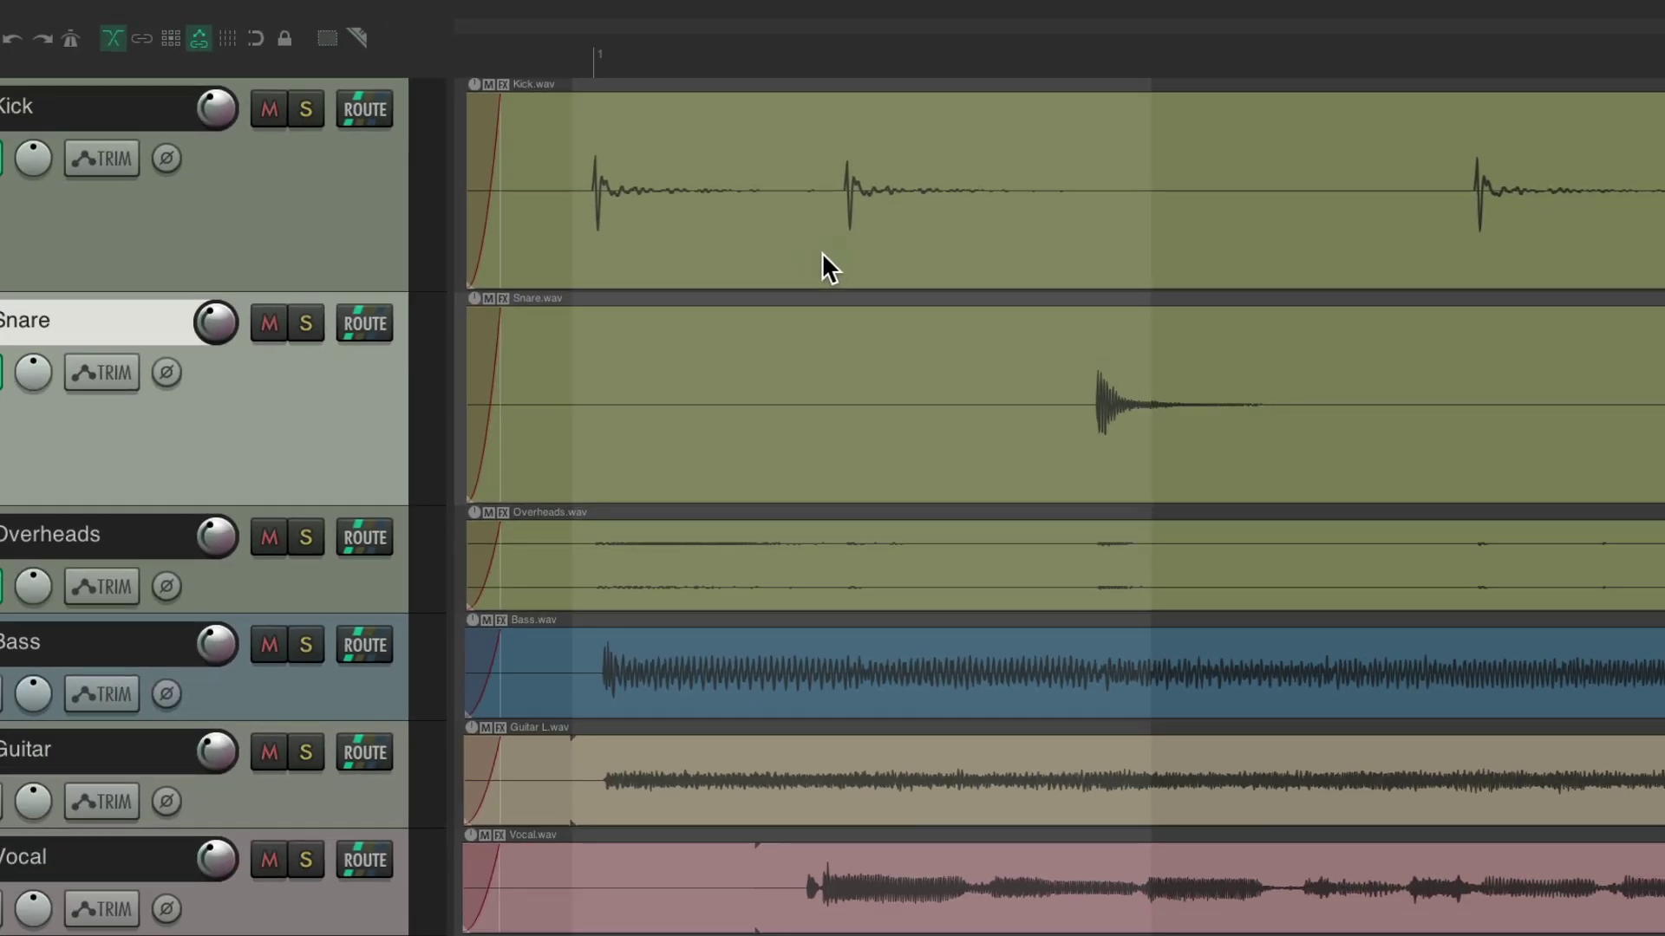
Split every track's item at the time selection with nothing selected and undo, and split only the Kick item at it and undo
key(ctrl+shift+z)
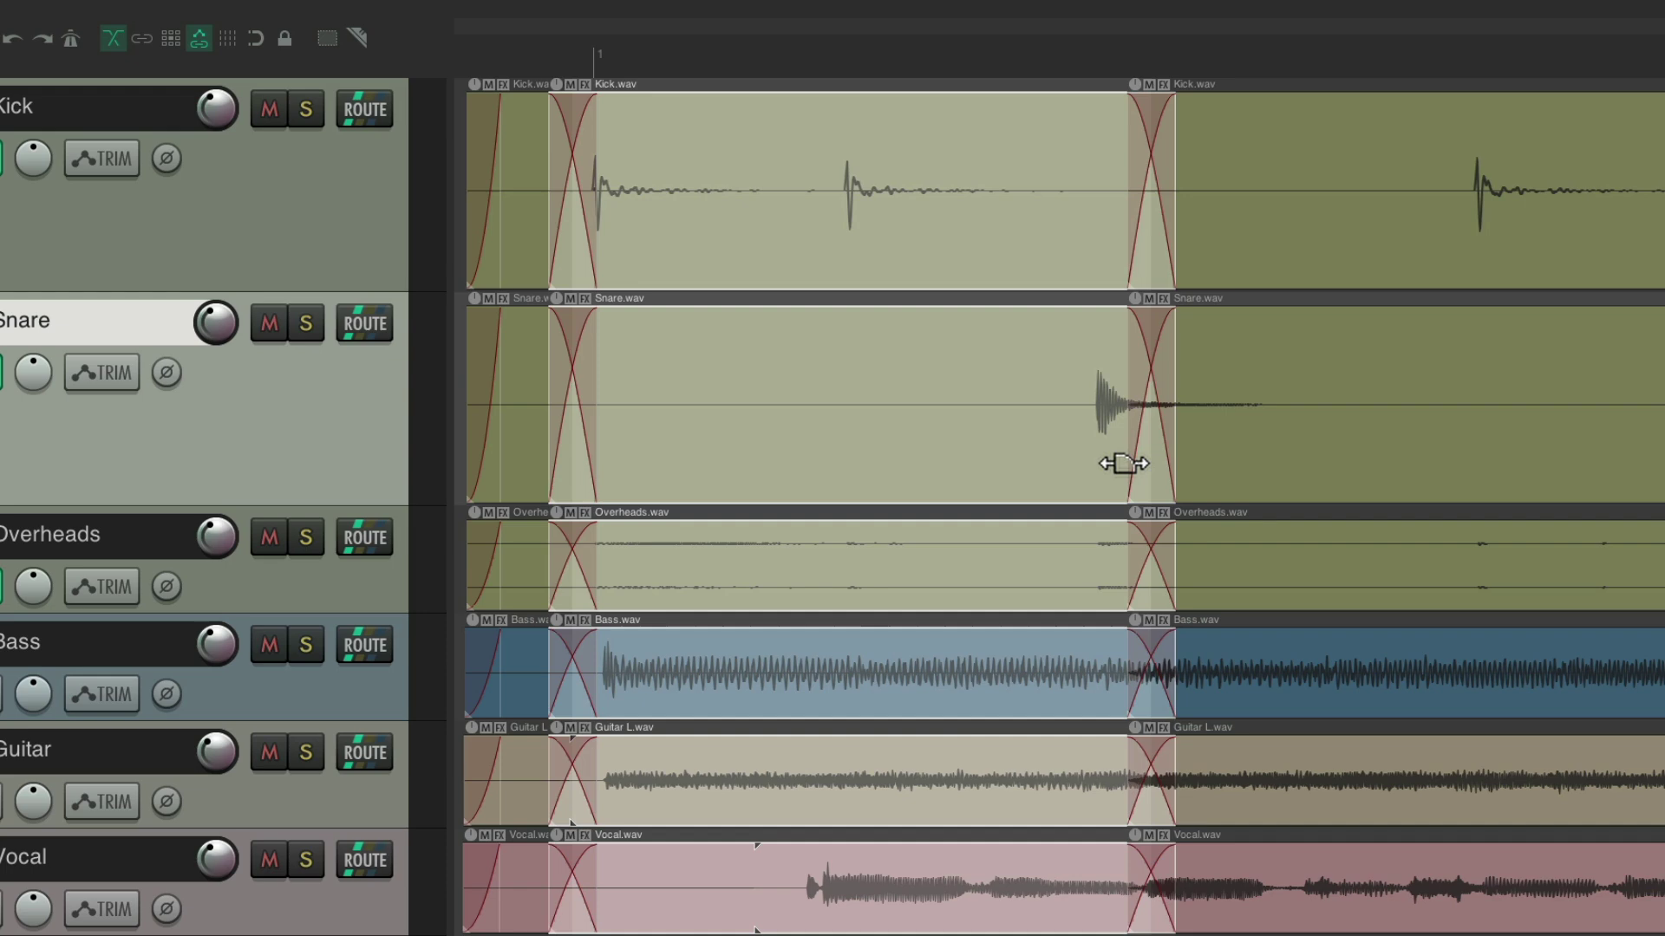
key(ctrl+z)
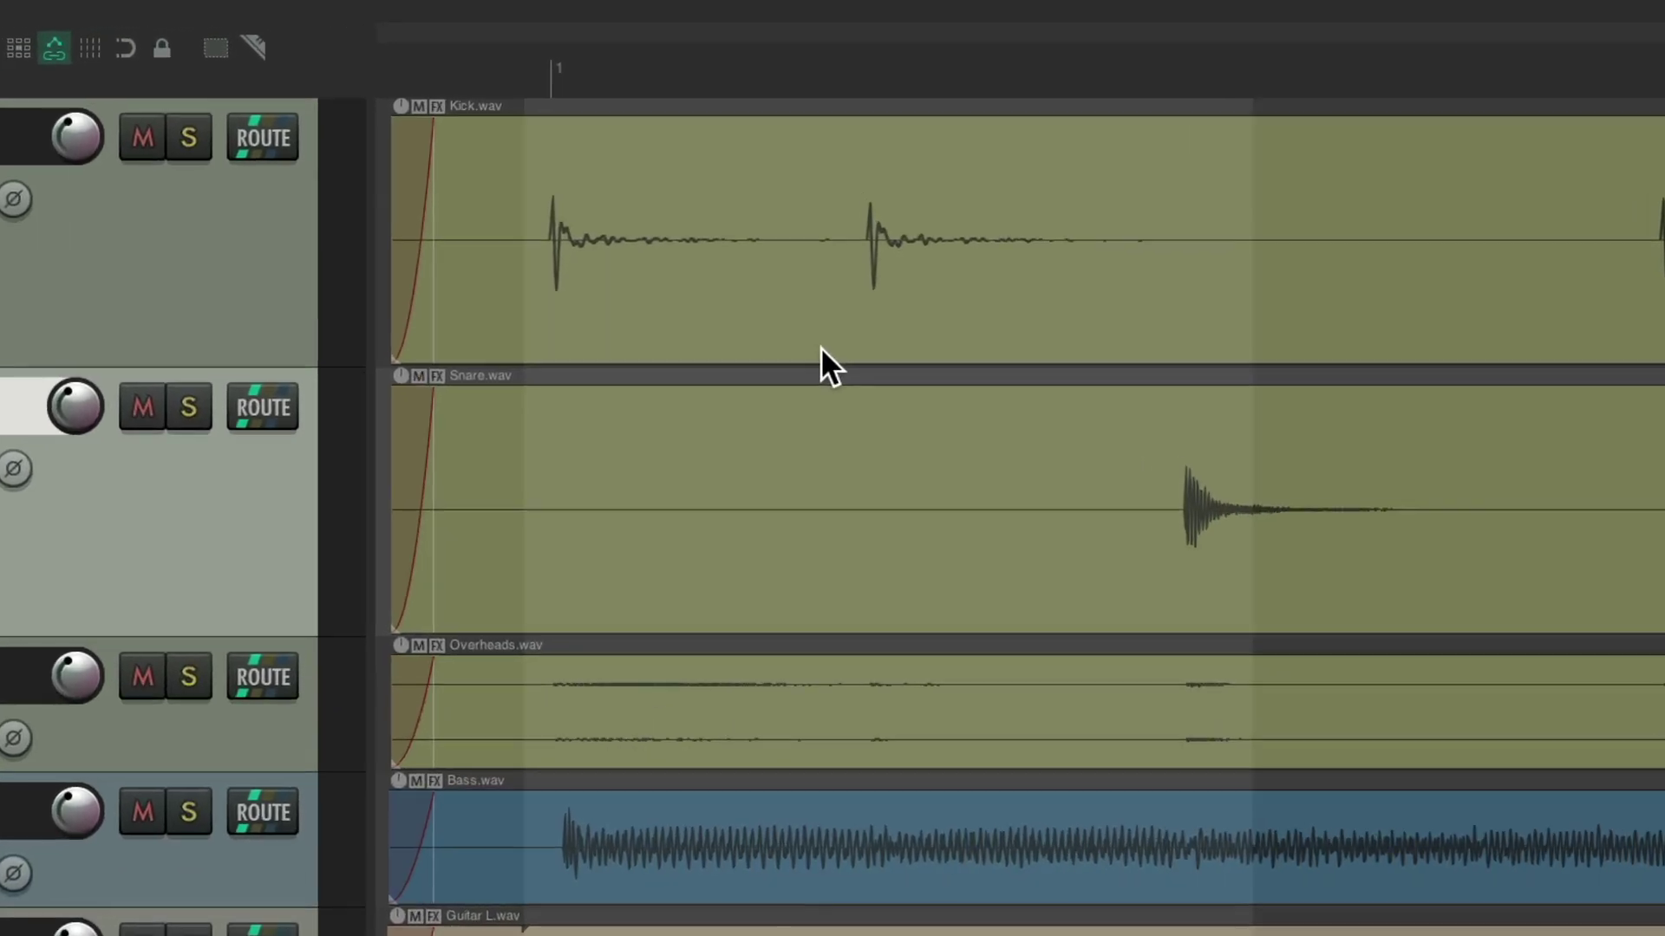
click(767, 119)
key(s)
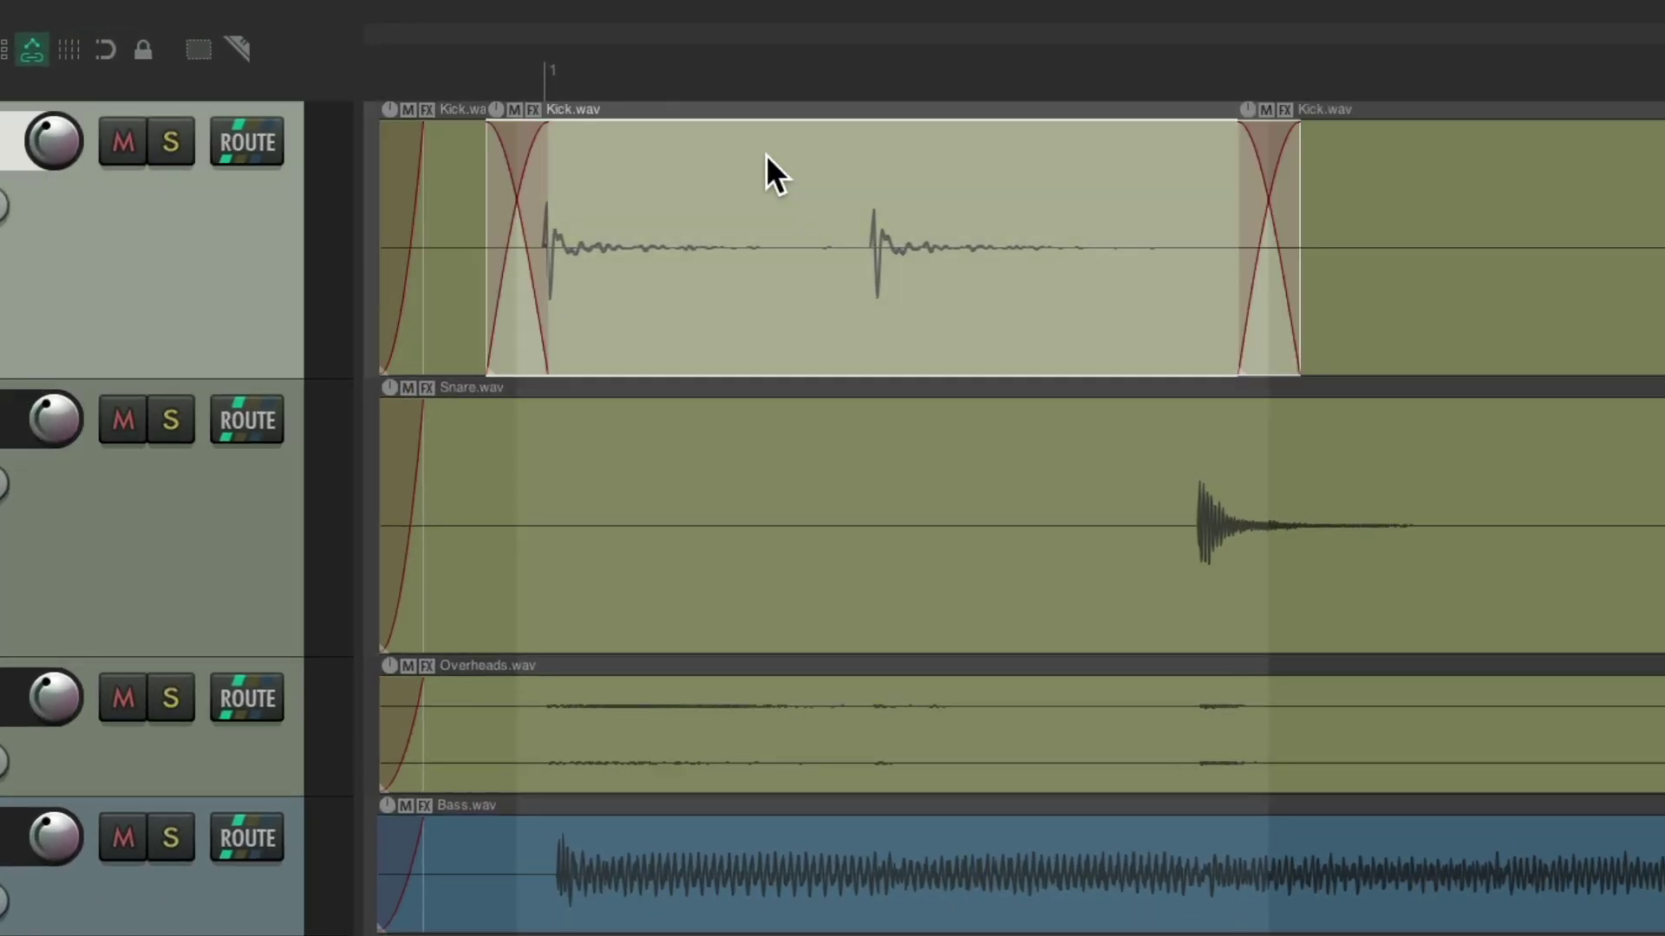
key(ctrl+z)
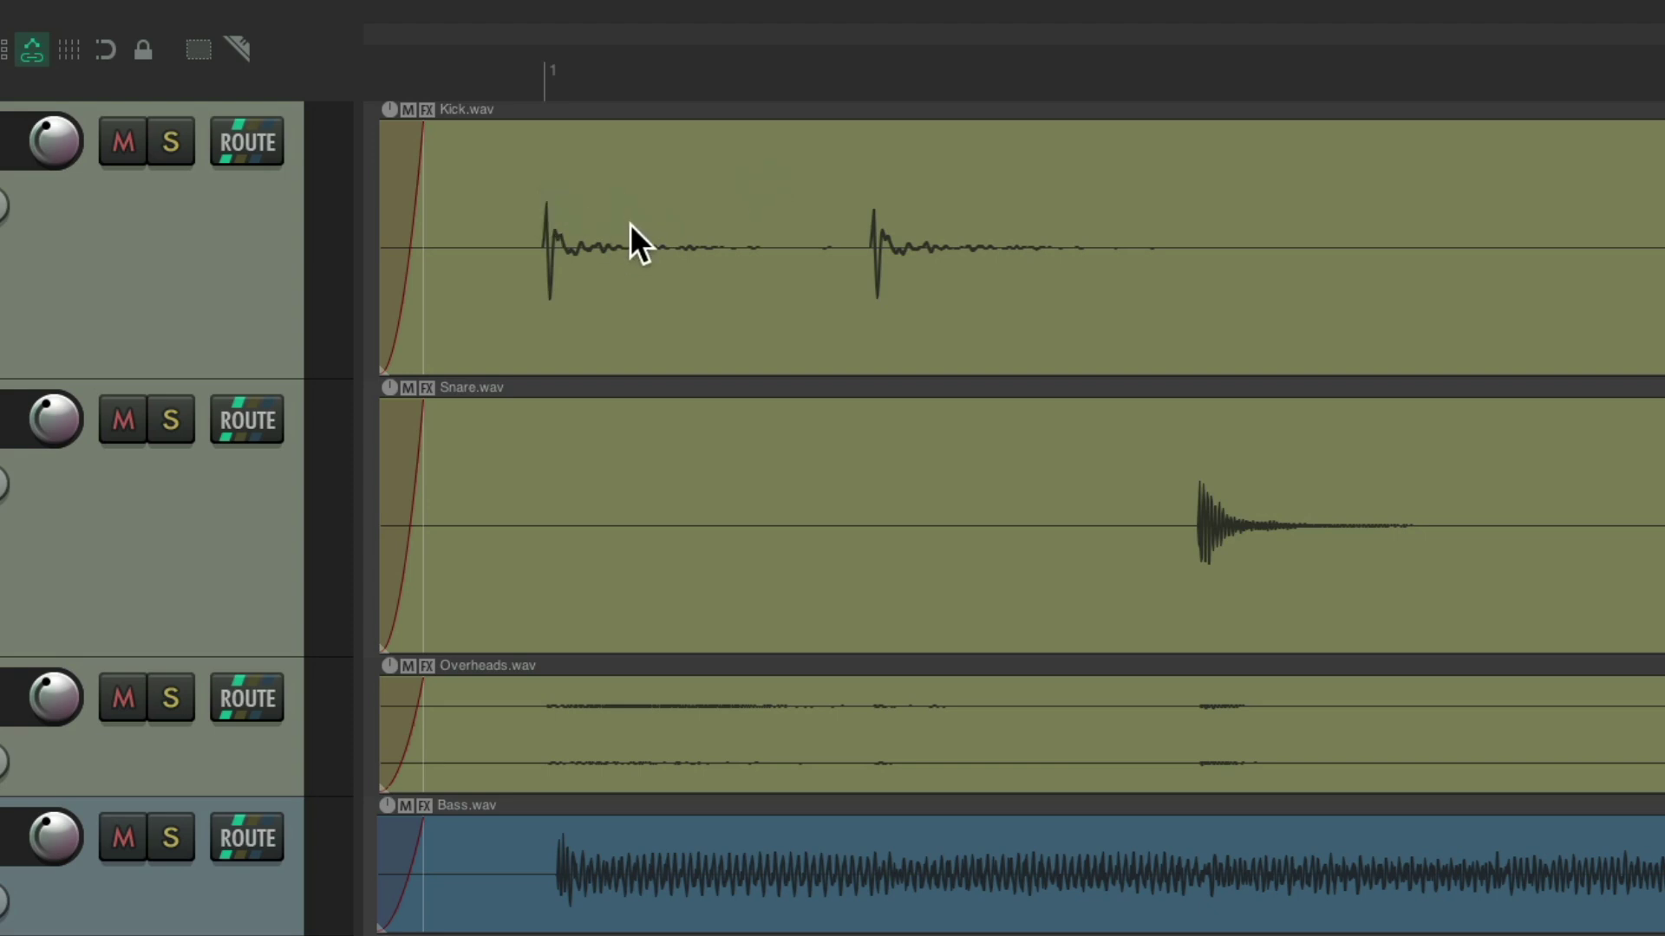
Make a razor edit across Kick and Snare from before the first kick hit to past the snare hit, split the items there, and undo
drag(515, 165, 1316, 555)
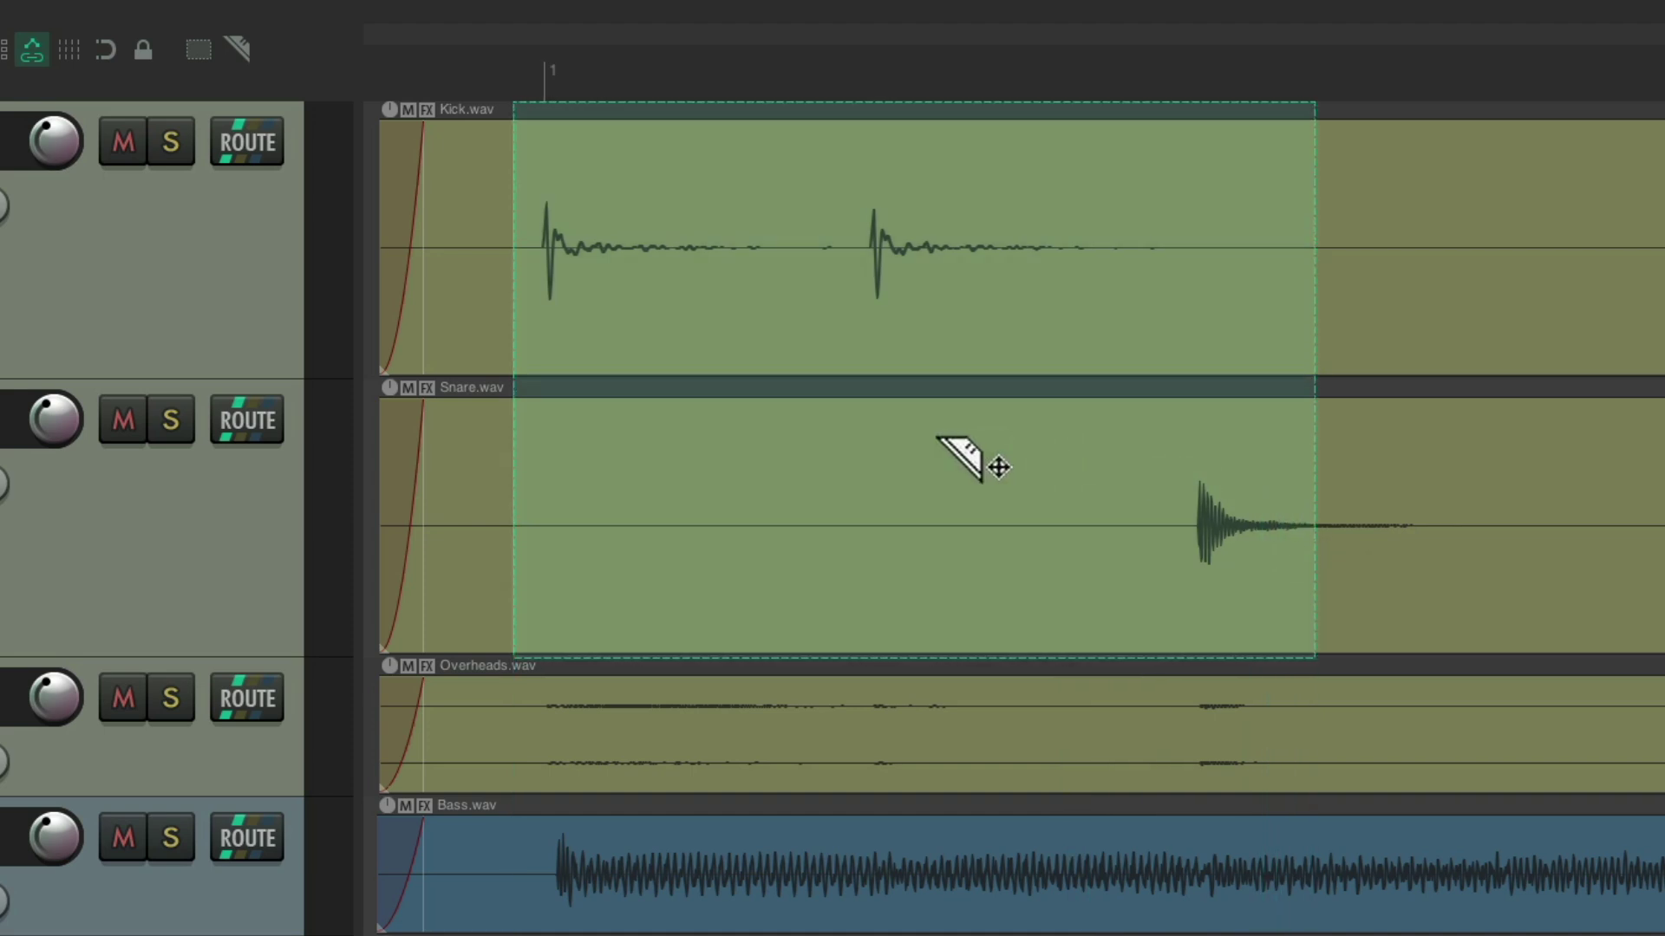
key(s)
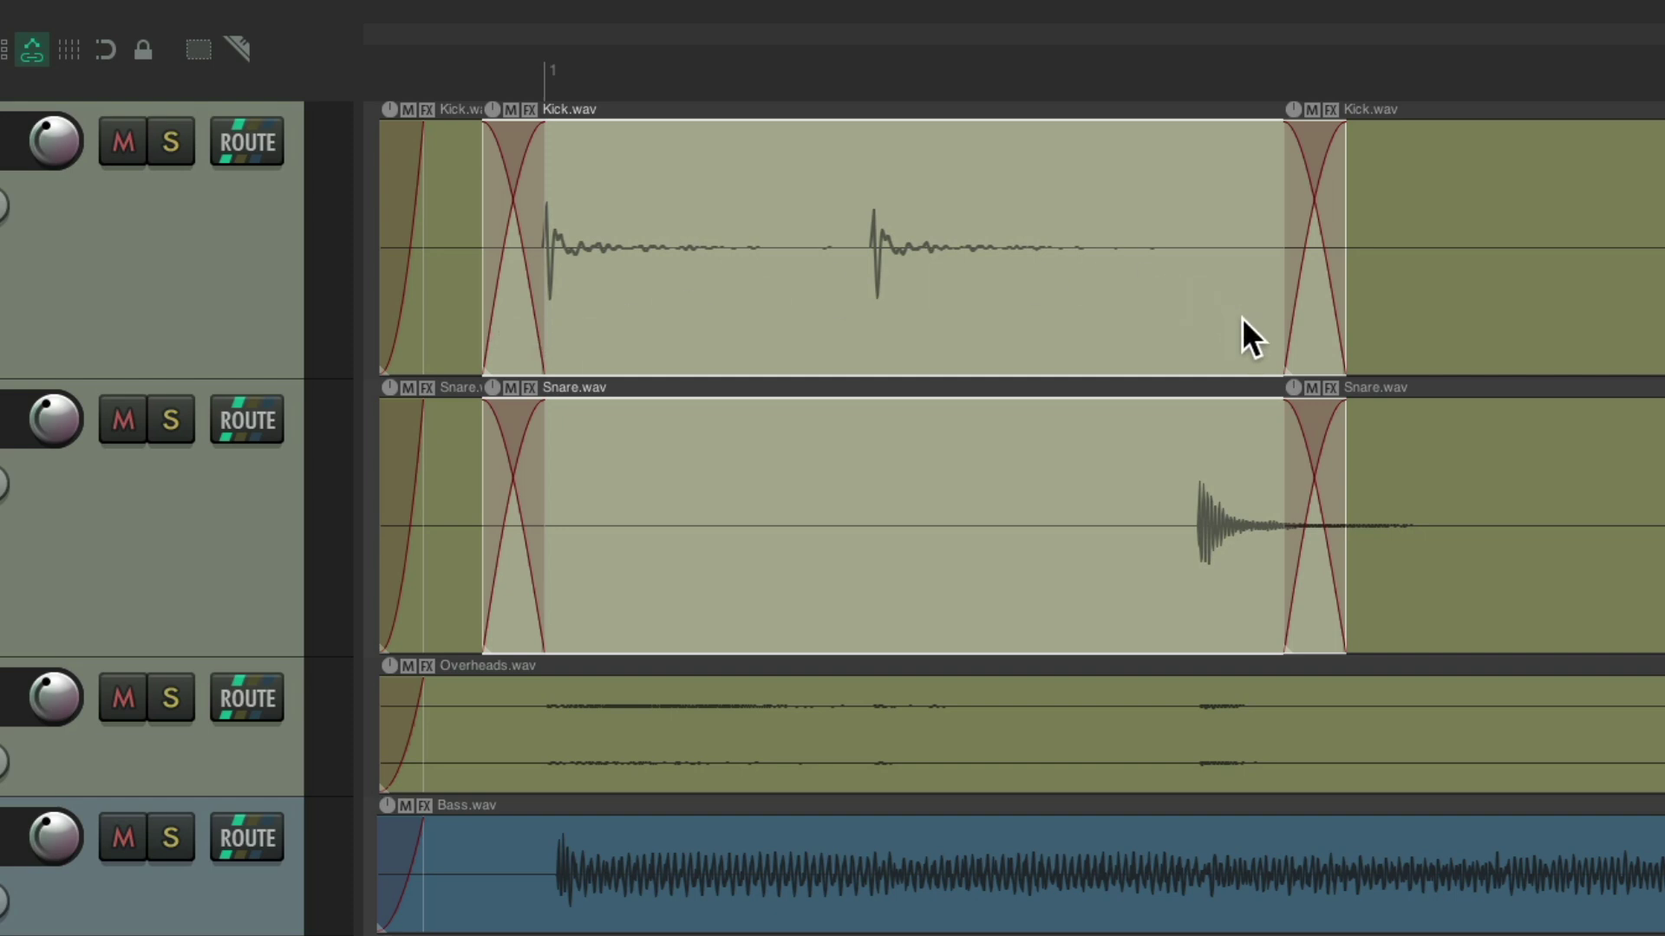
key(ctrl+z)
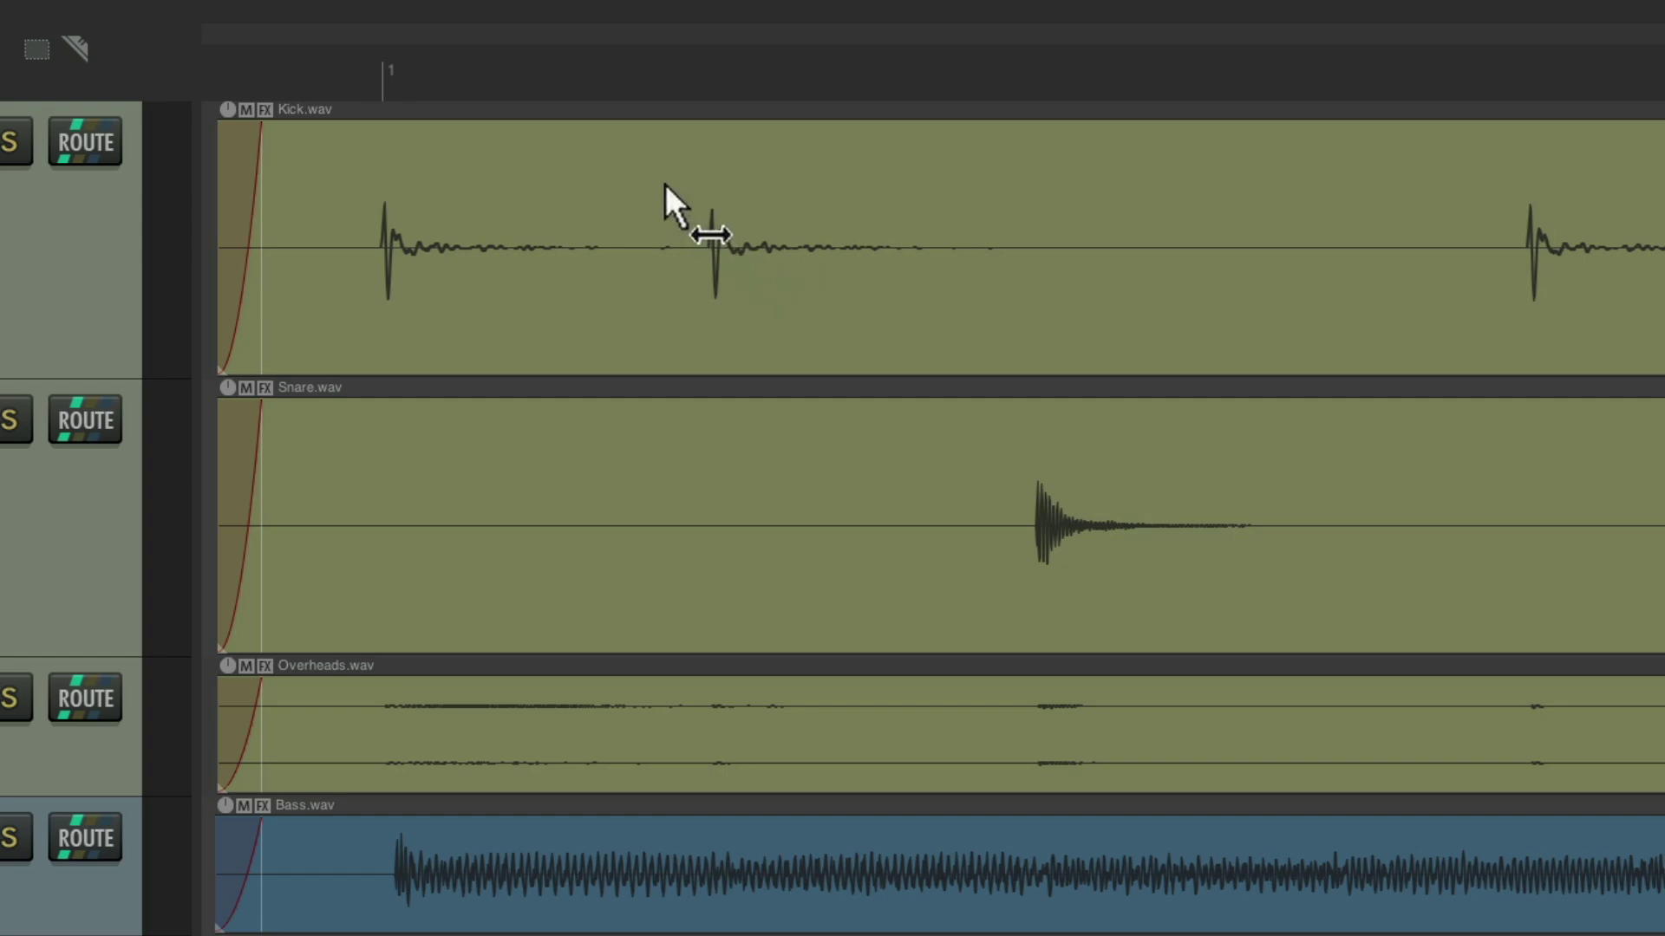
Make a razor edit around the second kick hit on the Kick track only, split the item there, and undo the split
drag(664, 200, 1061, 274)
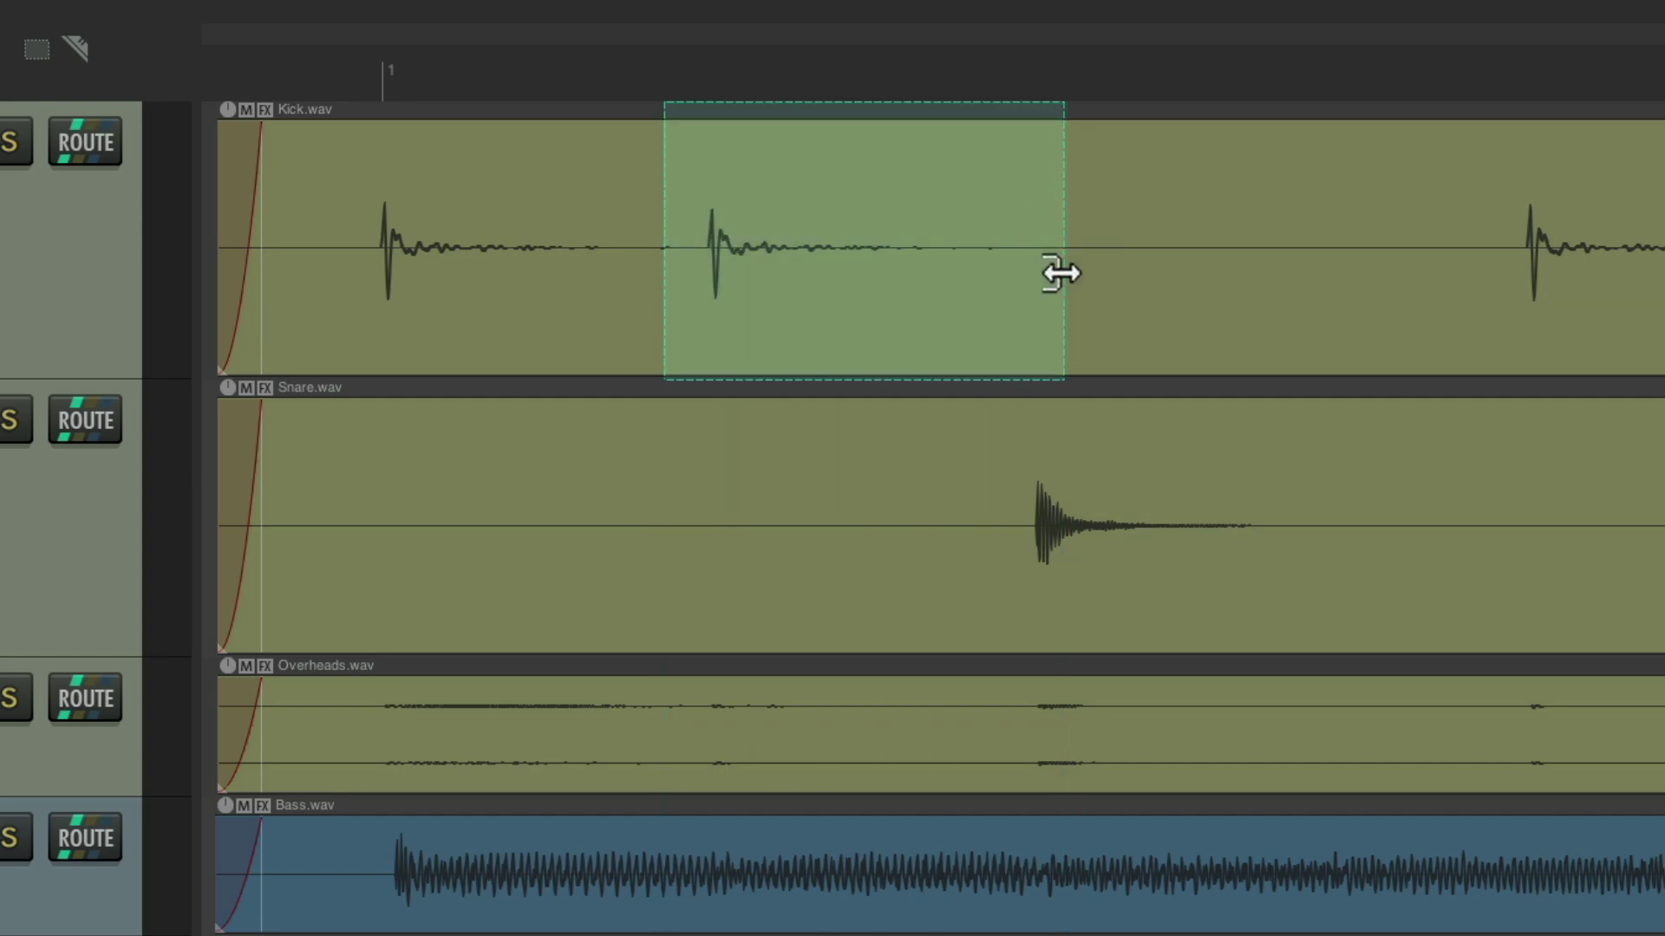
key(s)
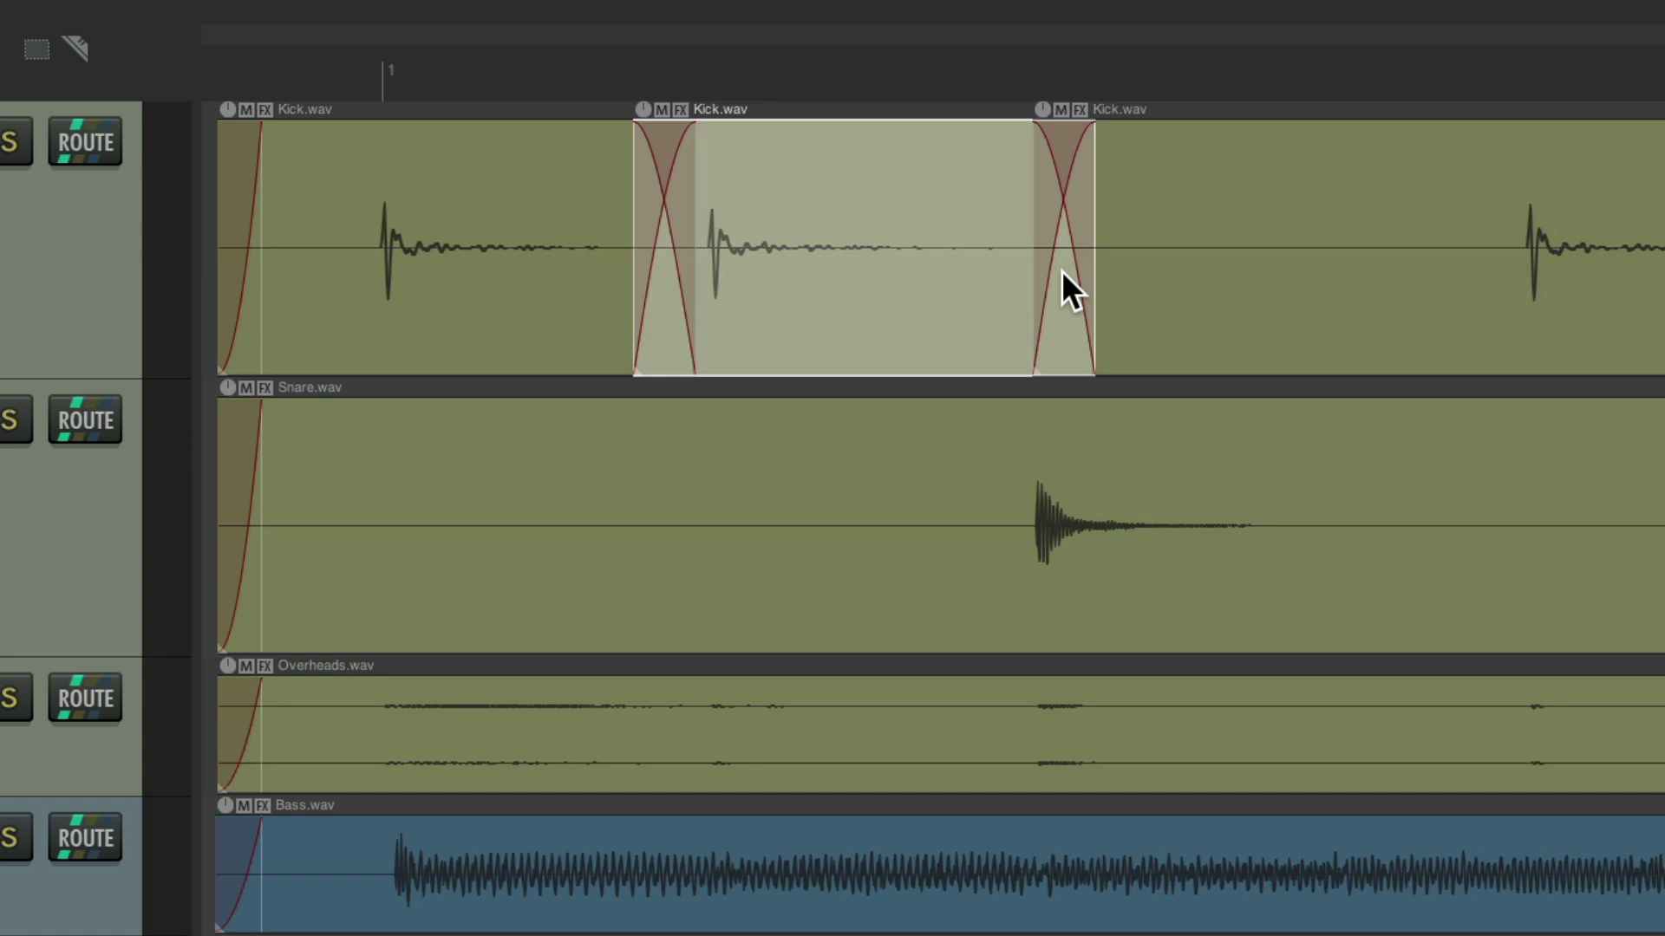
key(ctrl+z)
Make separate razor edits at different positions on the Kick, Snare, Overheads and Bass items, split all four items at those areas, and undo the split
drag(346, 186, 961, 244)
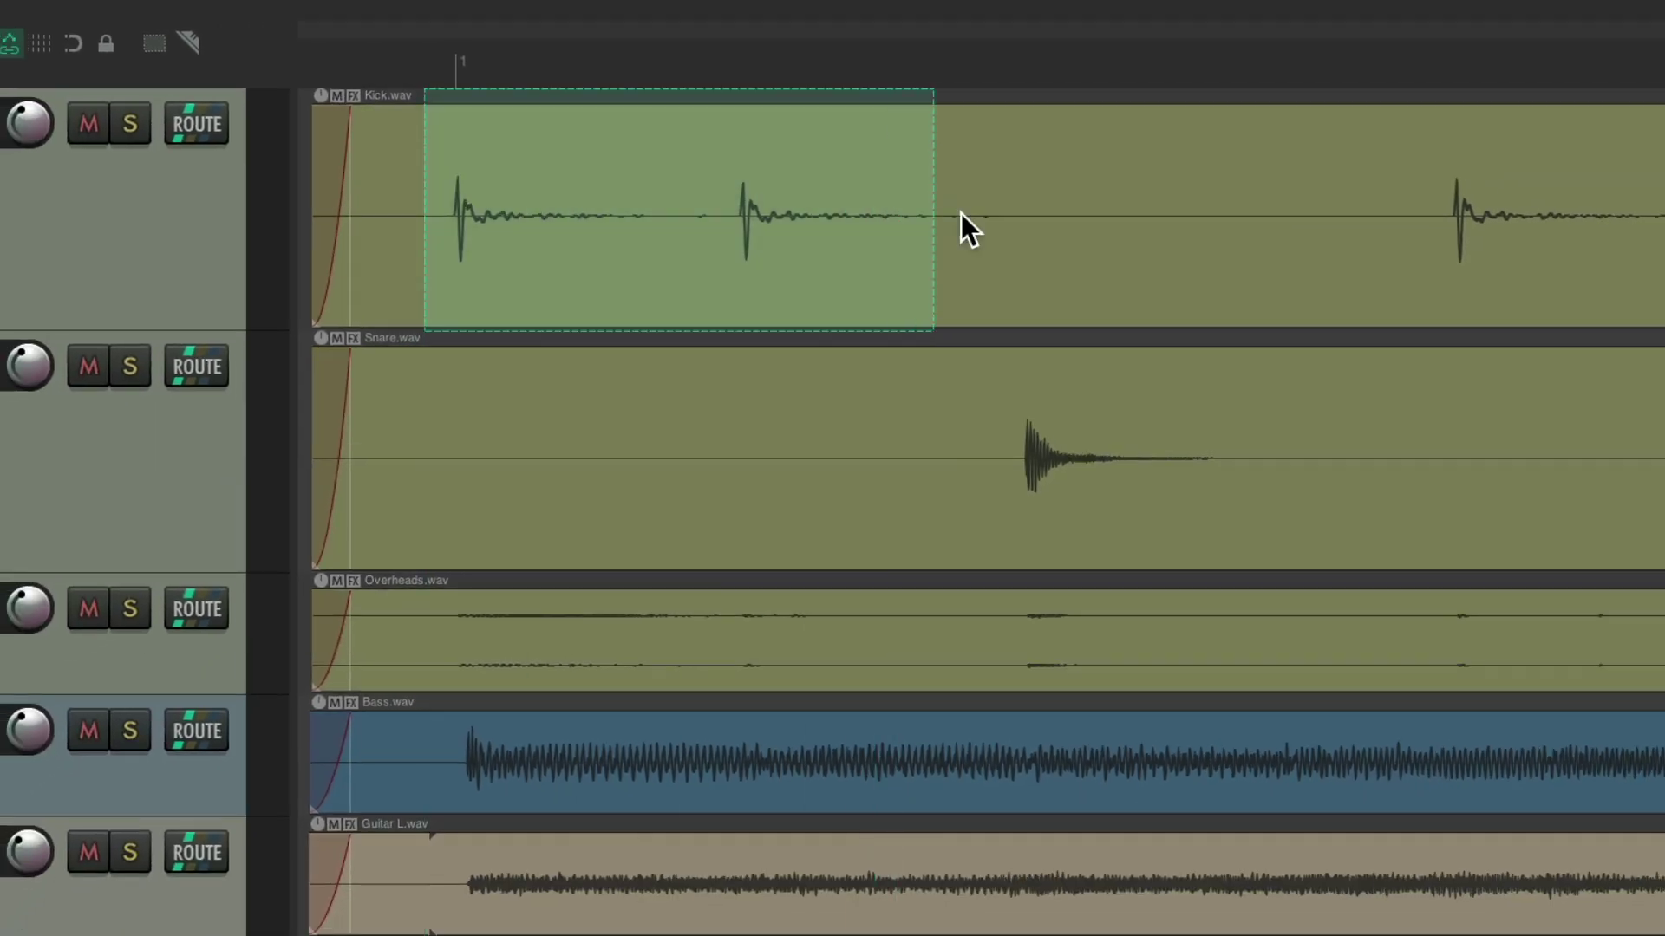
drag(940, 439, 1340, 455)
drag(446, 606, 892, 659)
drag(798, 769, 1239, 767)
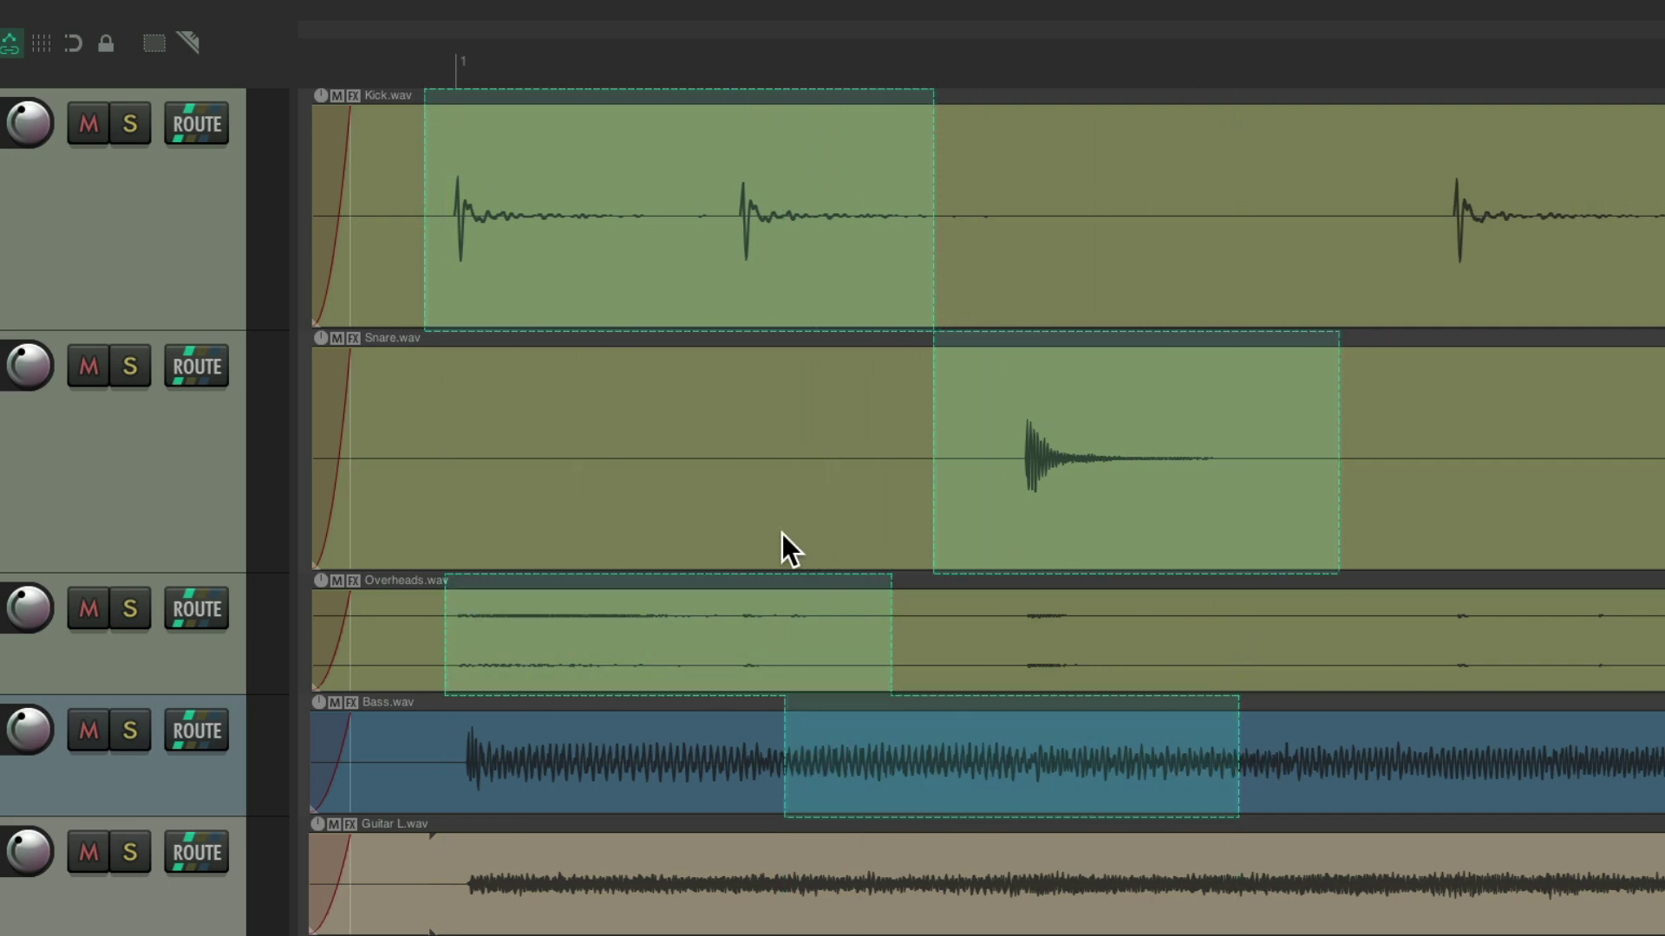
key(s)
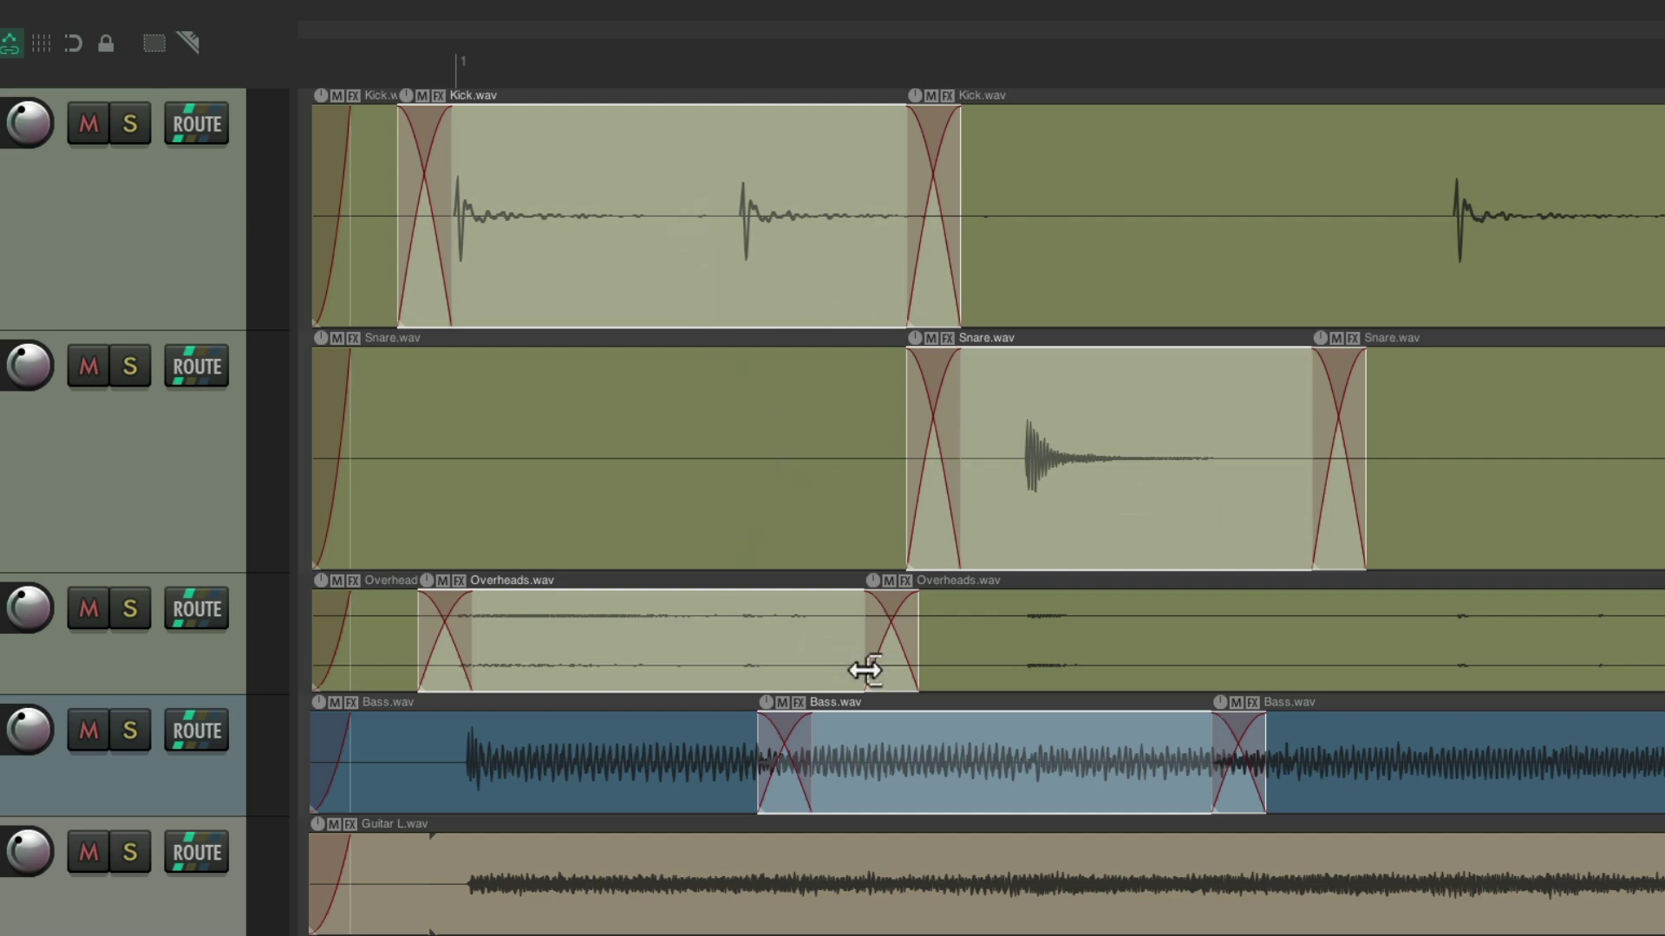
key(ctrl+z)
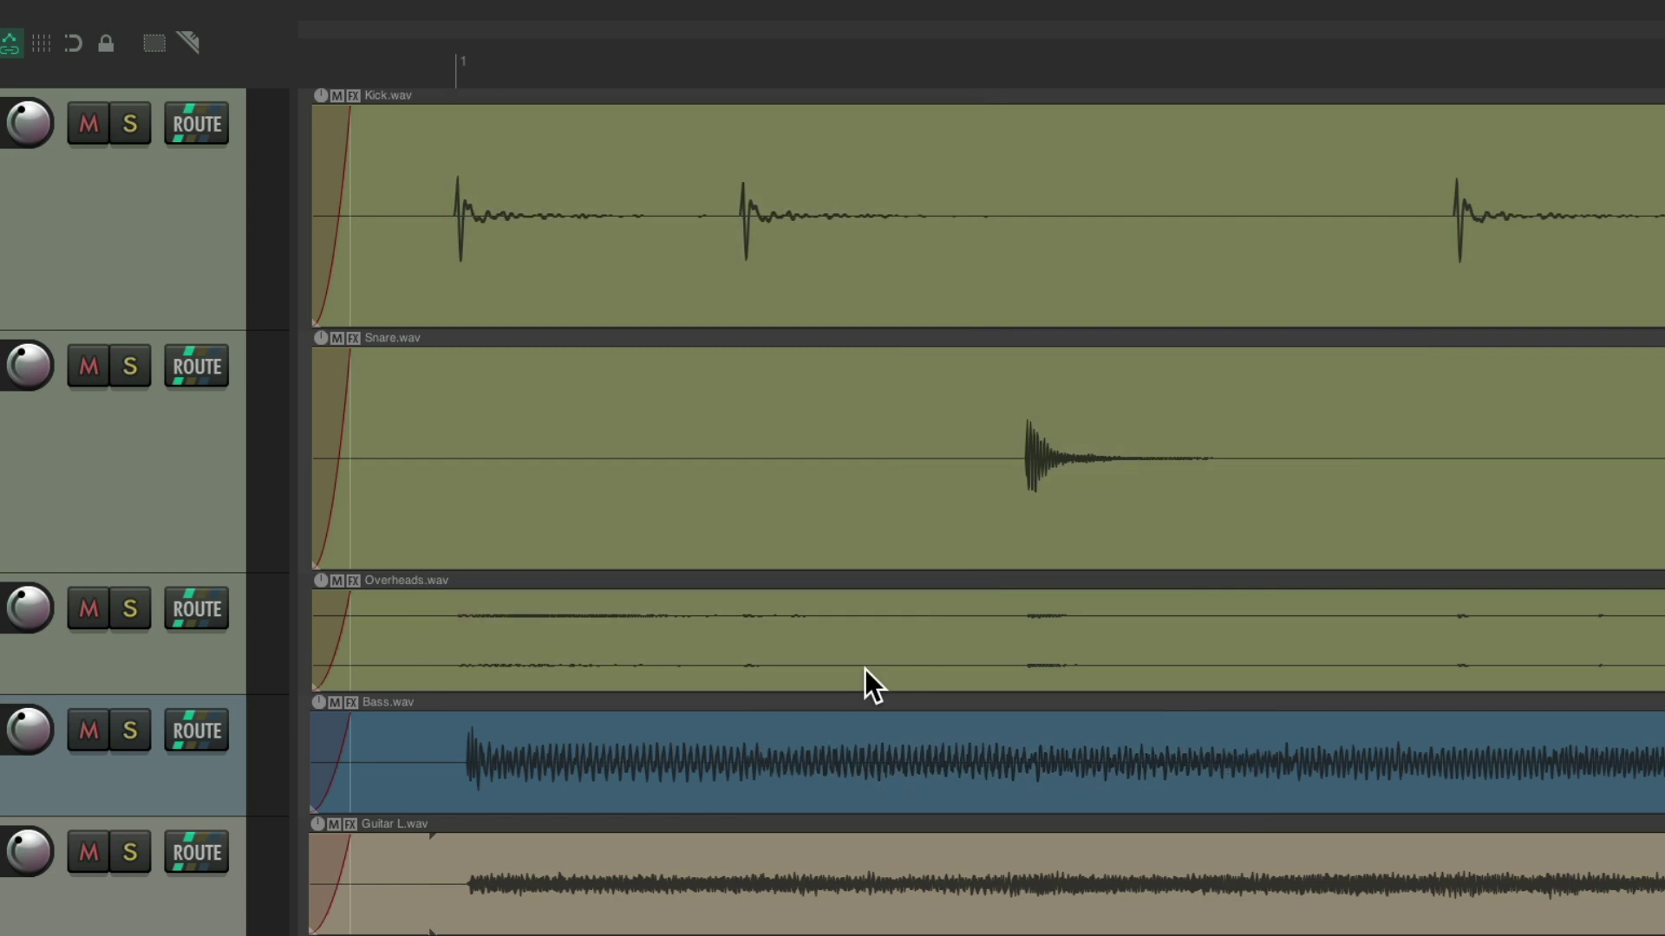